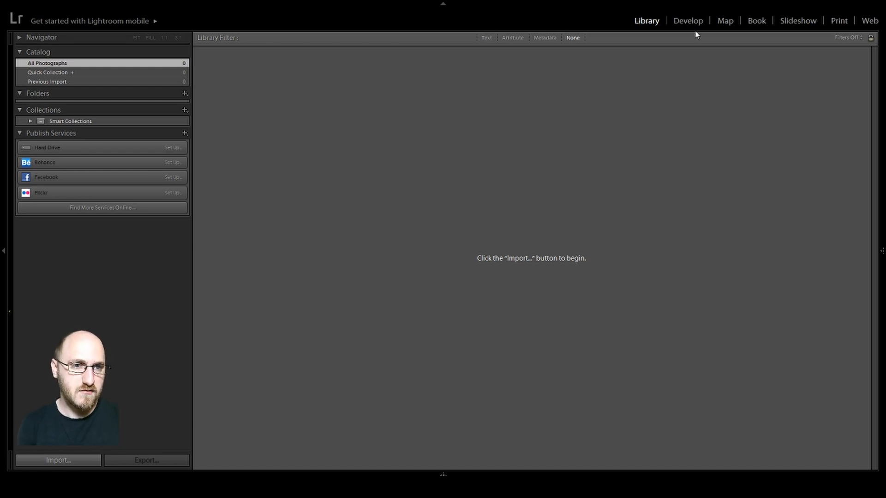
Step: Examine the Develop module's adjustment settings from Basic through Detail and Effects
{"action": "left_click", "coordinate": [682, 21]}
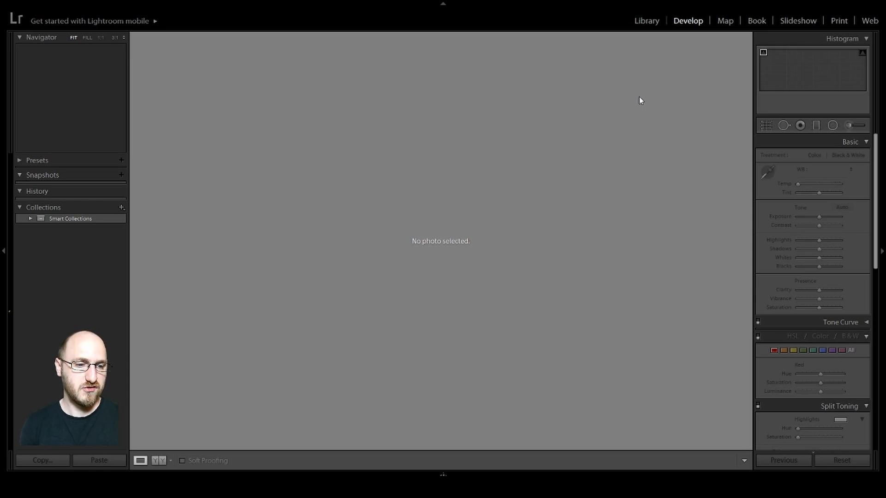
{"action": "scroll", "coordinate": [796, 249], "scroll_direction": "down", "scroll_amount": 6}
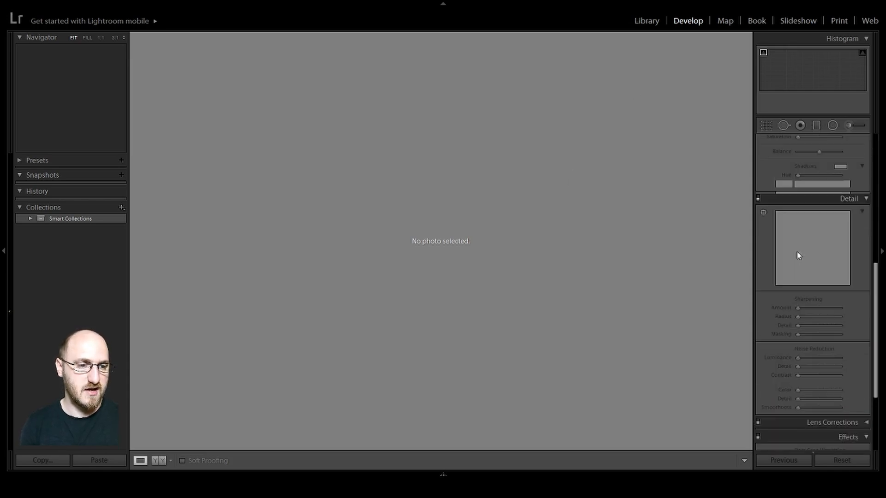
{"action": "scroll", "coordinate": [797, 253], "scroll_direction": "up", "scroll_amount": 6}
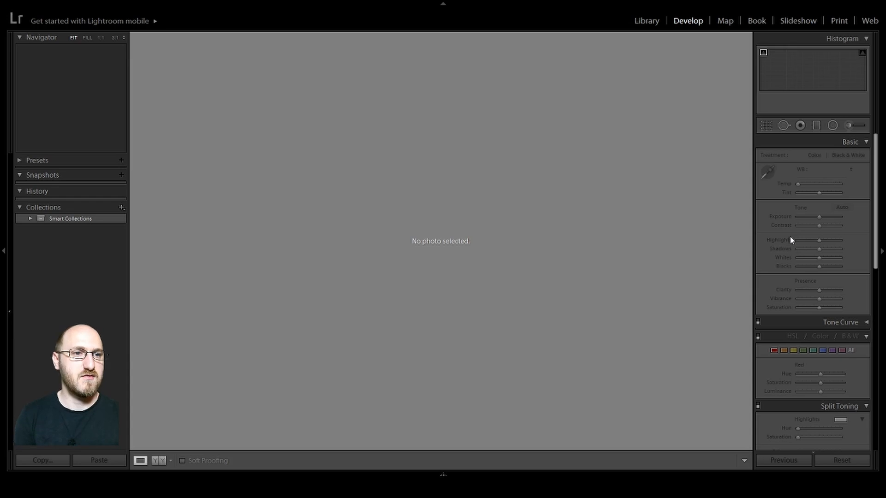
Step: View the Map, Book and Slideshow modules one after another
{"action": "left_click", "coordinate": [723, 22]}
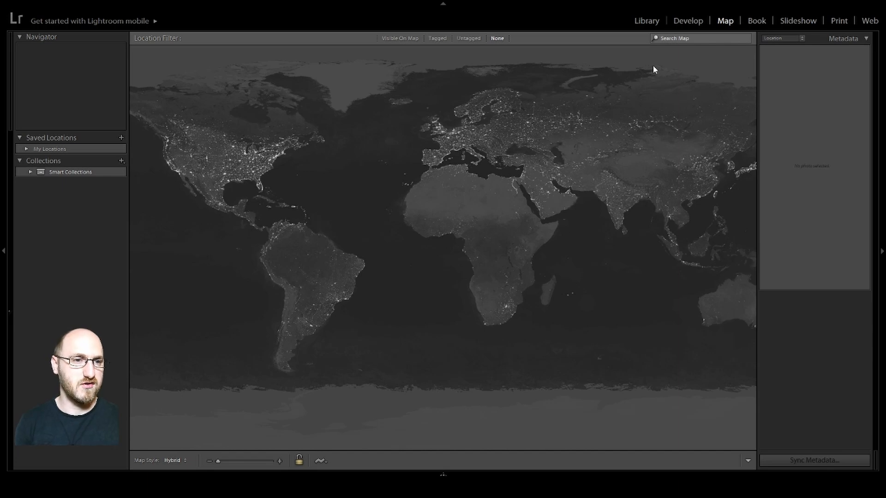
{"action": "left_click", "coordinate": [753, 19]}
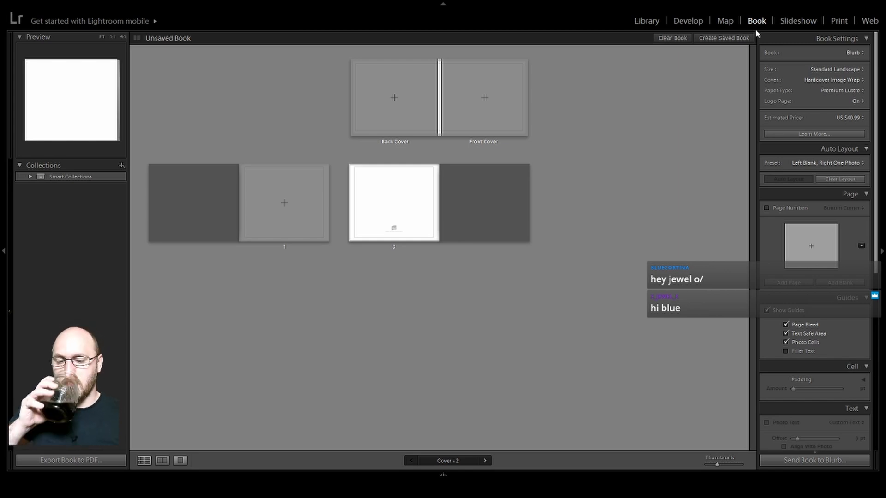
{"action": "left_click", "coordinate": [806, 24]}
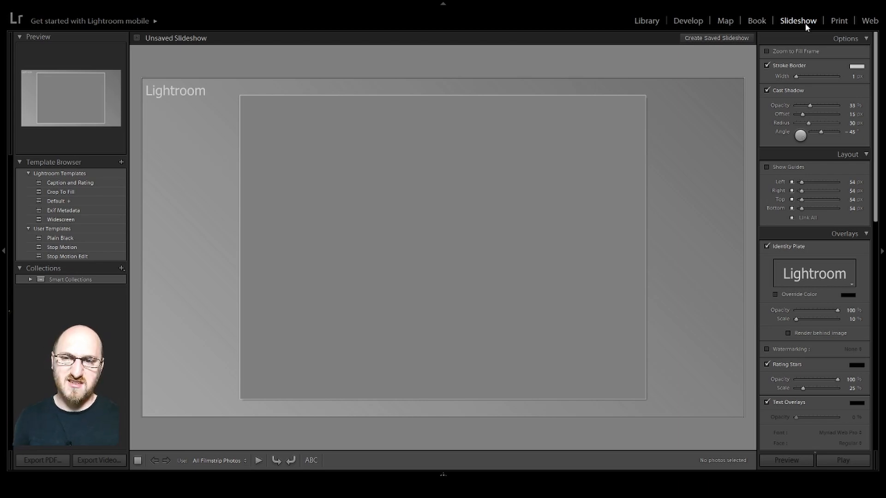
Step: Examine the Print module's layout and print job settings, and view the Web module
{"action": "left_click", "coordinate": [831, 20]}
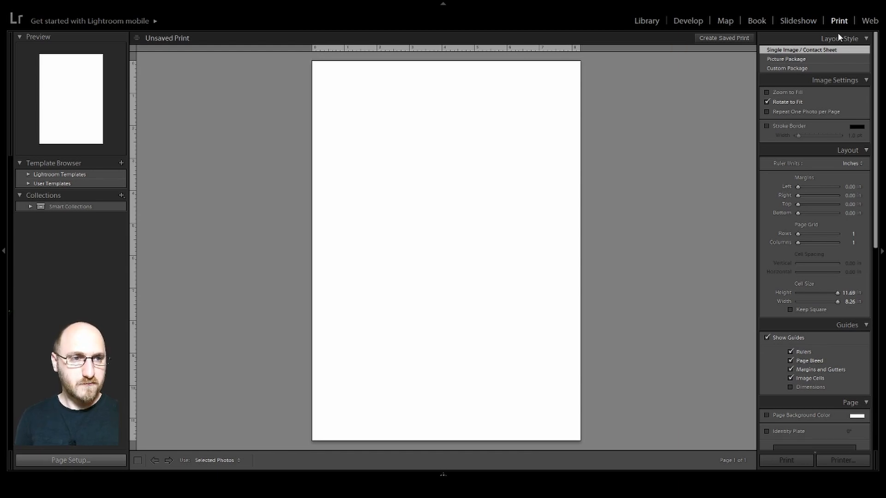
{"action": "scroll", "coordinate": [829, 179], "scroll_direction": "down", "scroll_amount": 2}
{"action": "scroll", "coordinate": [827, 198], "scroll_direction": "up", "scroll_amount": 2}
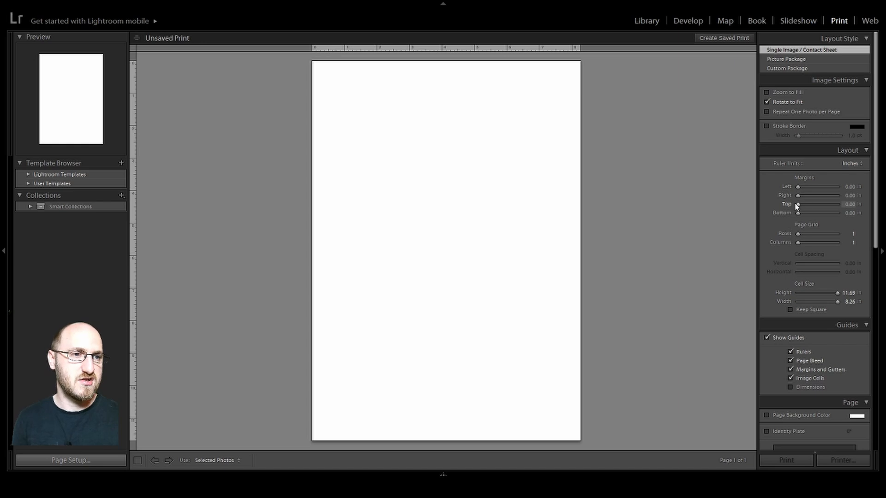
{"action": "scroll", "coordinate": [841, 317], "scroll_direction": "down", "scroll_amount": 5}
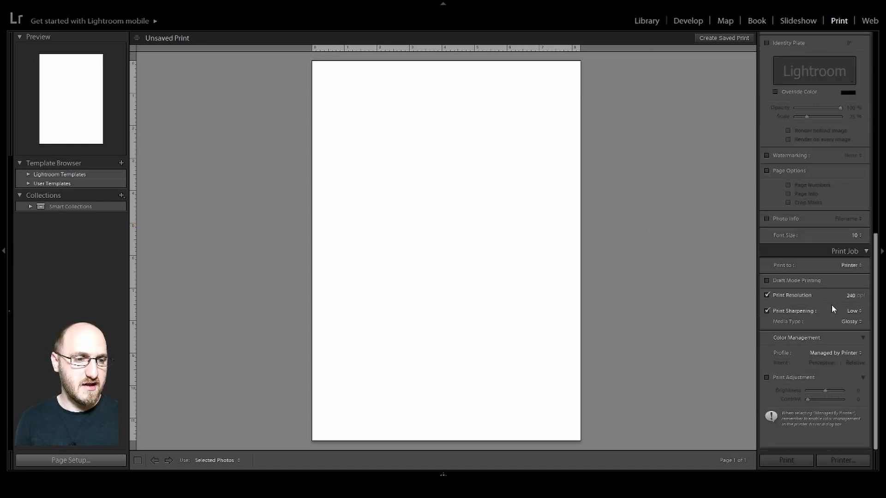
{"action": "scroll", "coordinate": [832, 305], "scroll_direction": "up", "scroll_amount": 5}
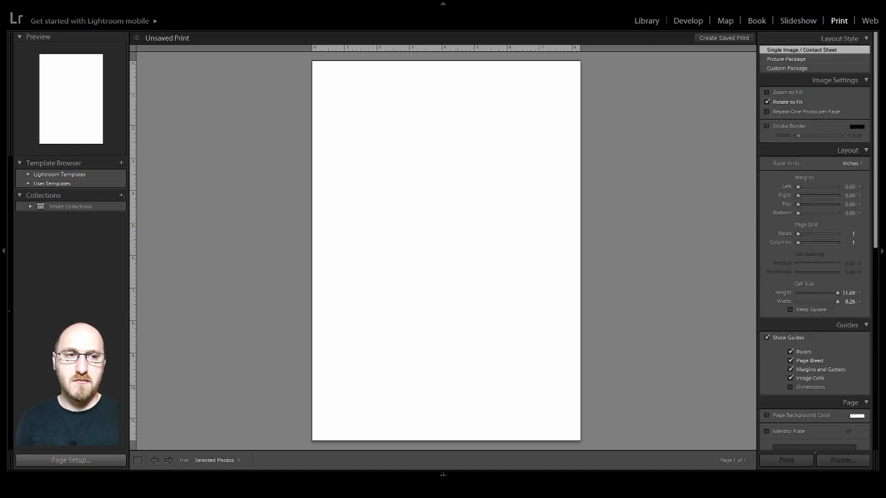
{"action": "left_click", "coordinate": [867, 19]}
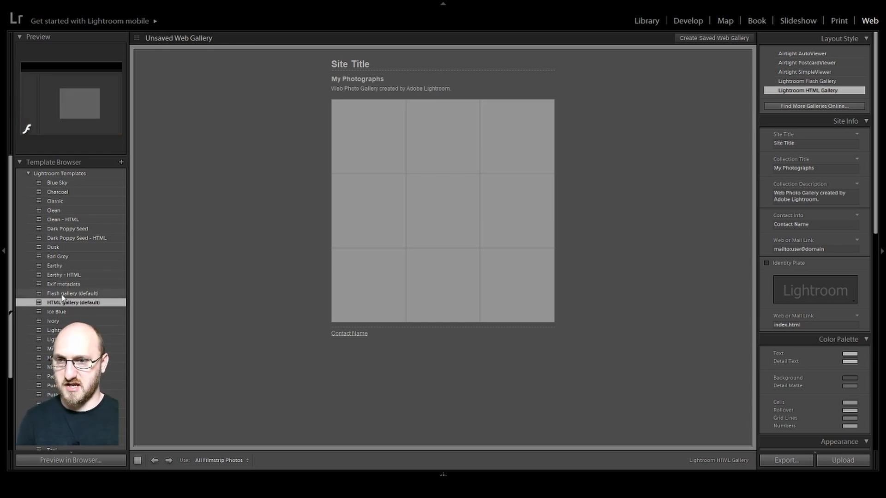
Step: Return to the Library module and open the photo import from the 16GB GREEN card
{"action": "left_click", "coordinate": [641, 24]}
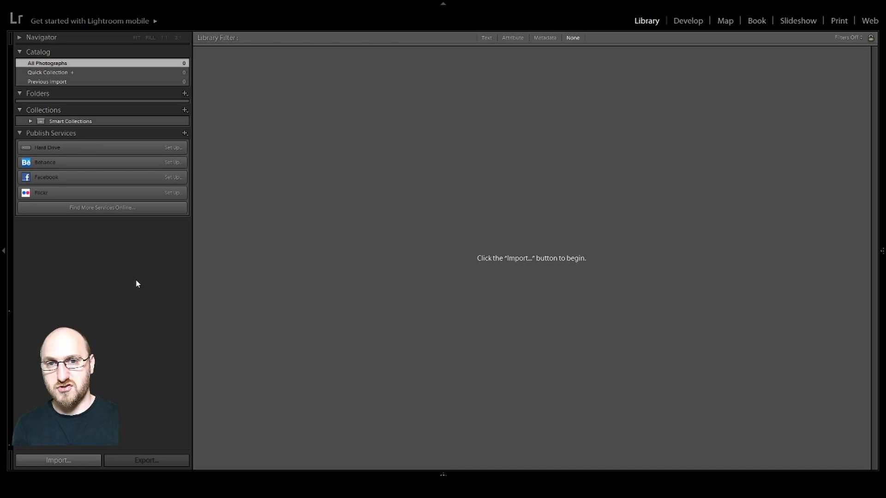
{"action": "left_click", "coordinate": [51, 460]}
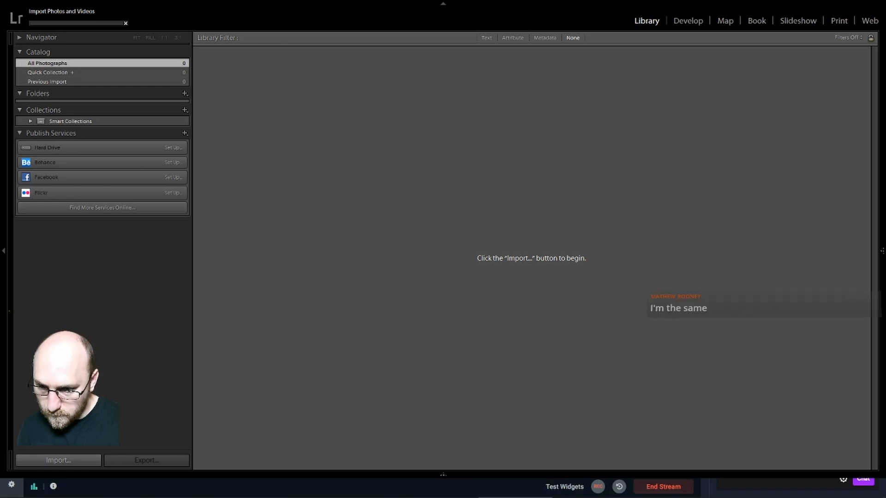
{"action": "key", "text": "alt+Tab"}
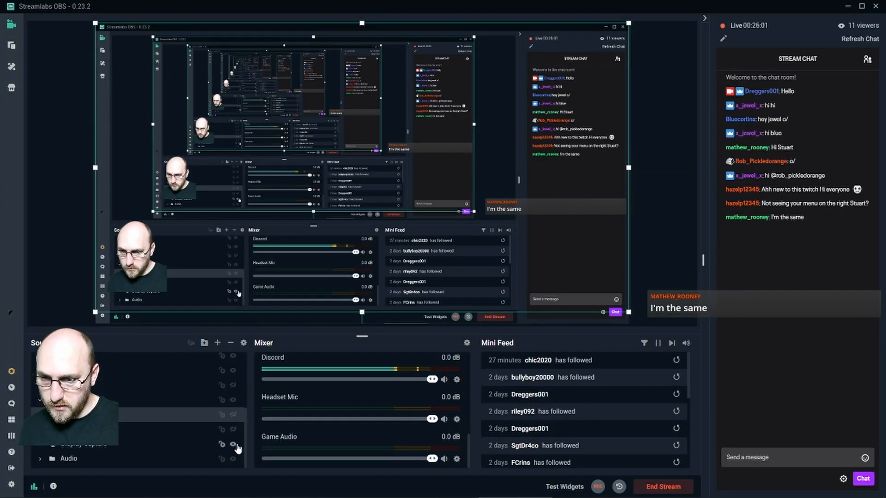
{"action": "key", "text": "alt+Tab"}
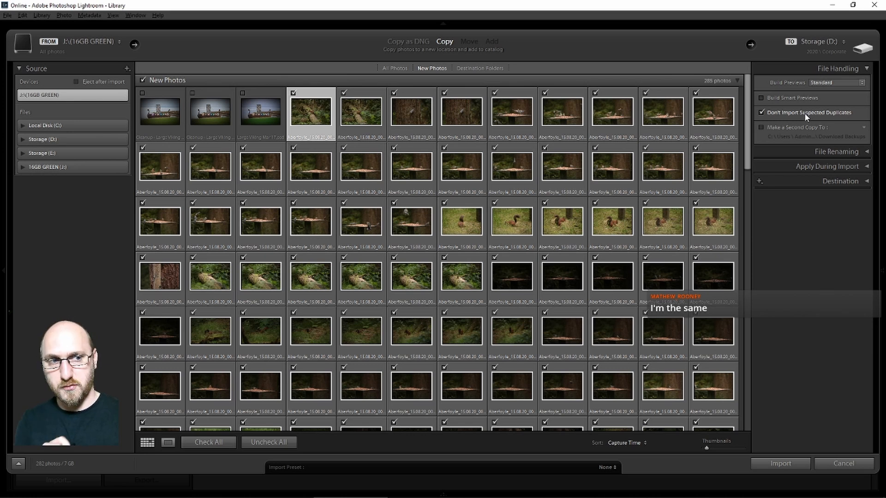
Step: Review the Build Previews choices under File Handling, pick Standard, and collapse the section
{"action": "left_click", "coordinate": [826, 82]}
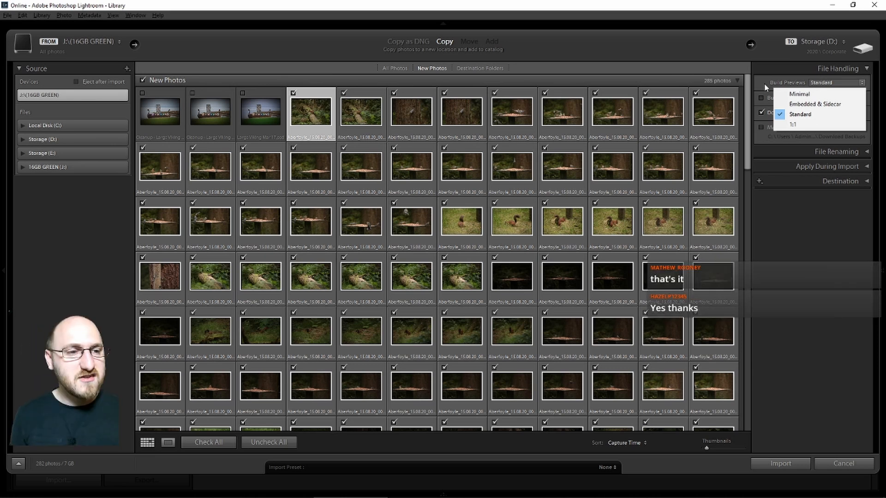
{"action": "left_click", "coordinate": [776, 236]}
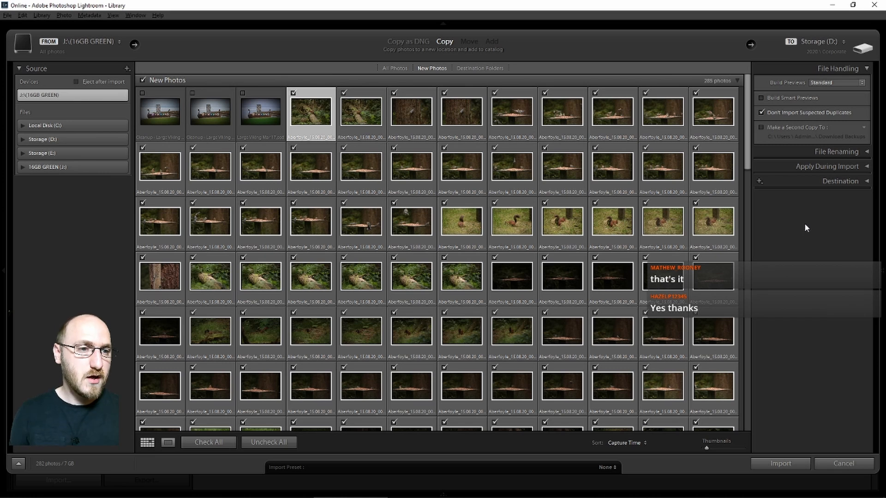
{"action": "left_click", "coordinate": [851, 71]}
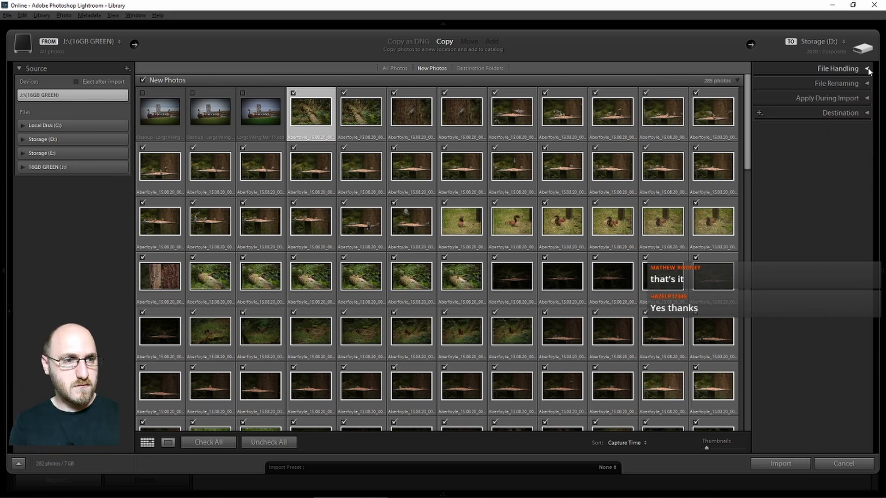
{"action": "left_click", "coordinate": [850, 70]}
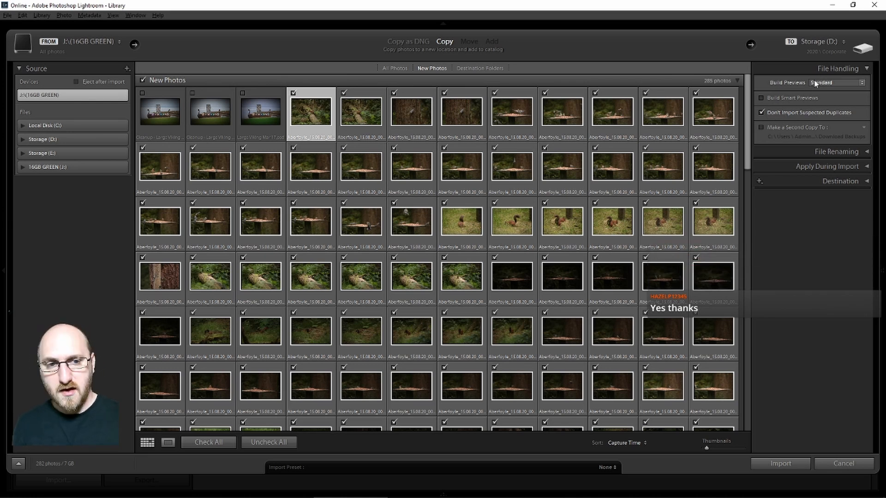
{"action": "left_click", "coordinate": [825, 85]}
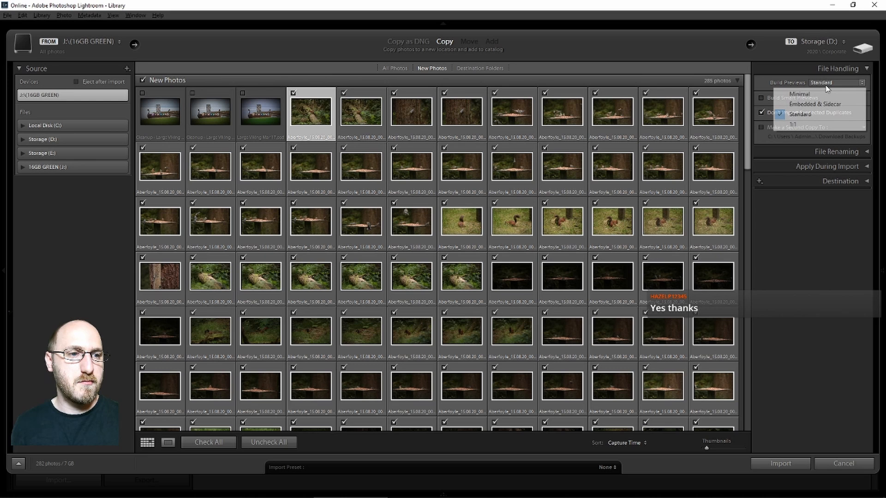
{"action": "left_click", "coordinate": [812, 114]}
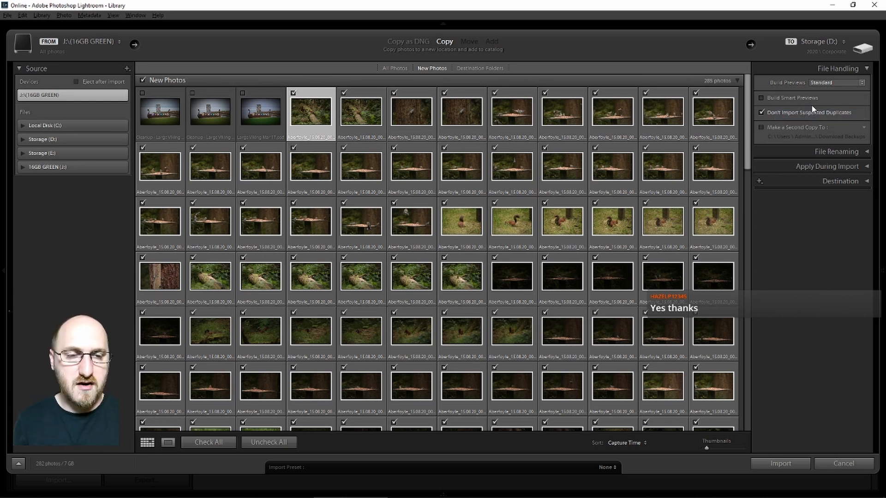
{"action": "left_click", "coordinate": [862, 68]}
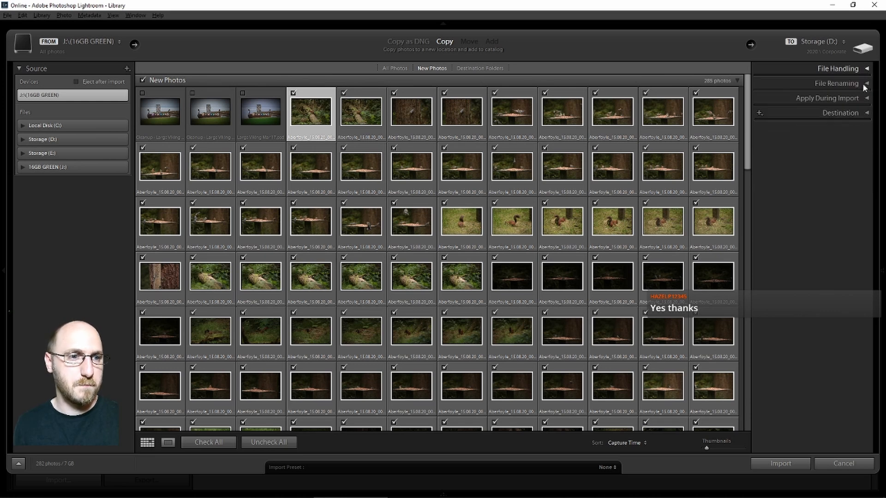
Step: Expand the File Renaming settings and open the Filename Template Editor on the Standard Naming preset
{"action": "left_click", "coordinate": [866, 87]}
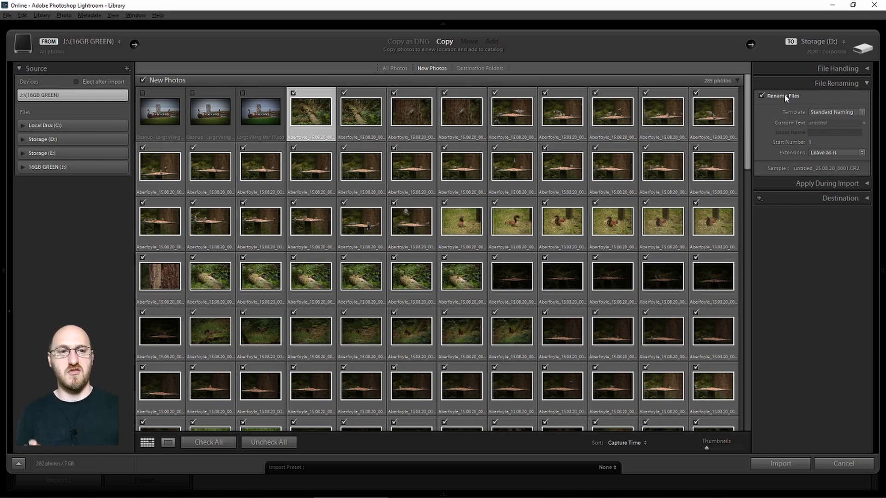
{"action": "left_click", "coordinate": [829, 112]}
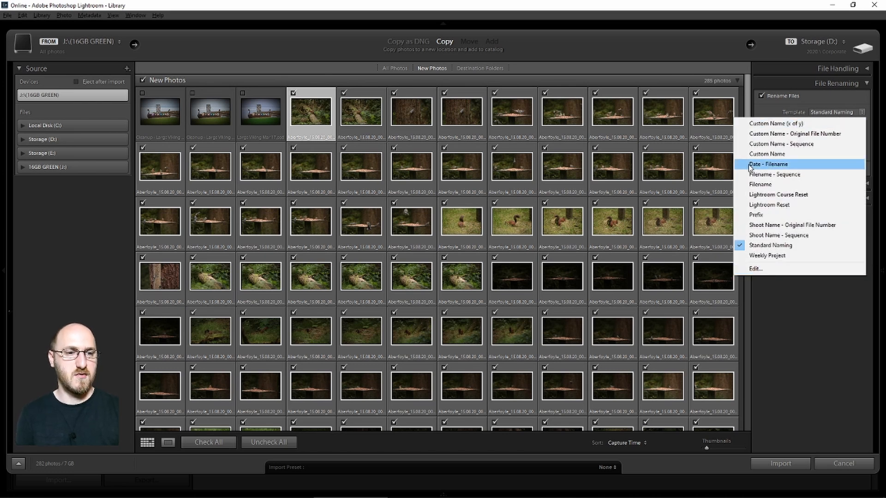
{"action": "left_click", "coordinate": [770, 270]}
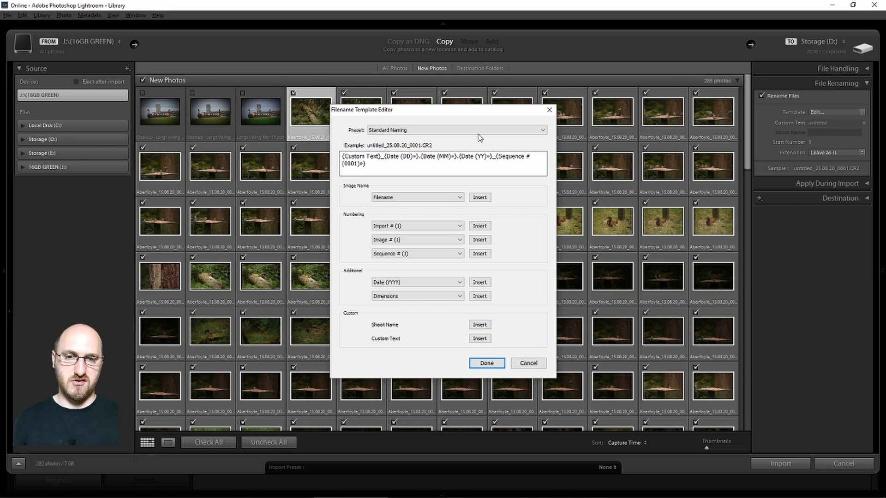
{"action": "left_click", "coordinate": [548, 109]}
{"action": "left_click", "coordinate": [828, 113]}
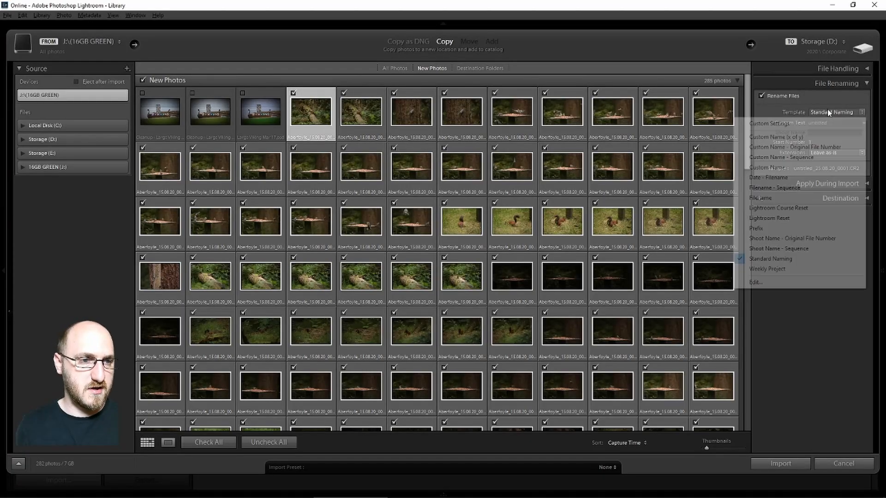
{"action": "left_click", "coordinate": [787, 282]}
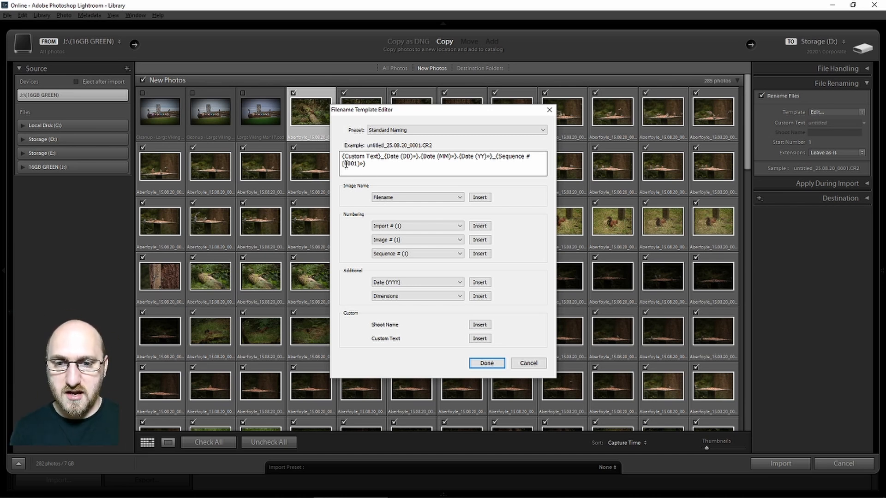
Step: Examine the sequence number formats available for the Standard Naming file name template
{"action": "left_click", "coordinate": [389, 255]}
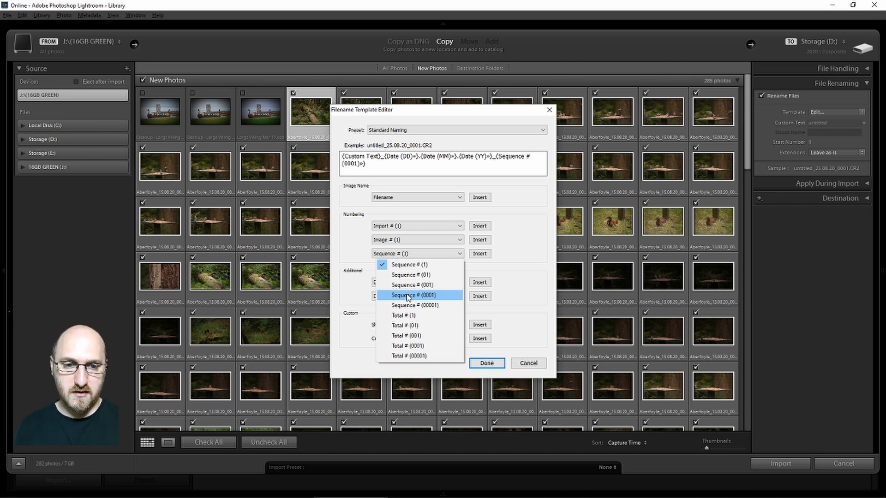
{"action": "left_click", "coordinate": [512, 242]}
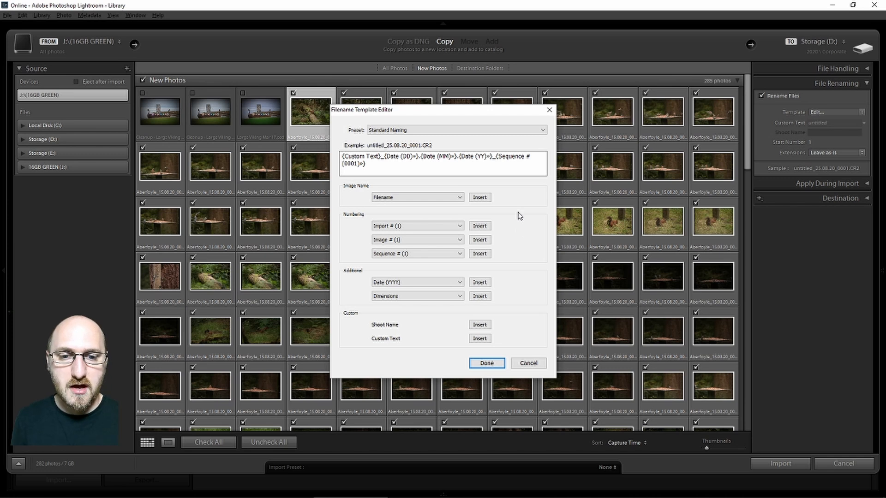
{"action": "left_click", "coordinate": [424, 255]}
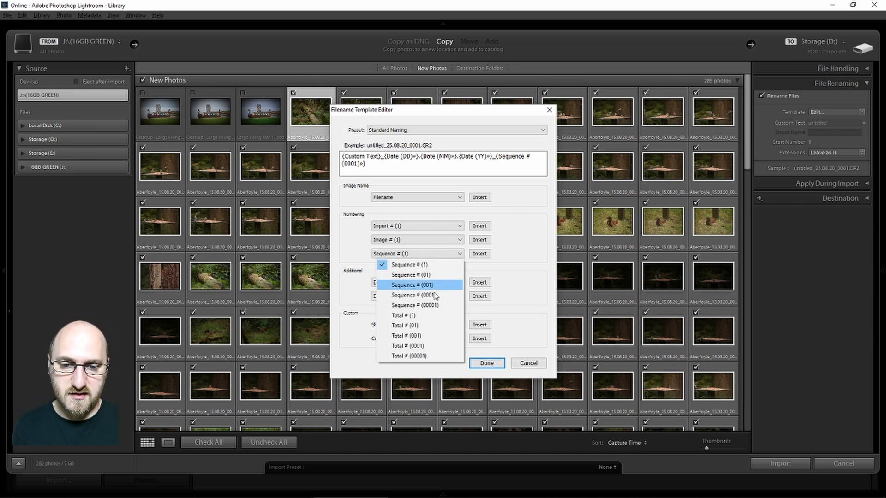
{"action": "left_click", "coordinate": [523, 243]}
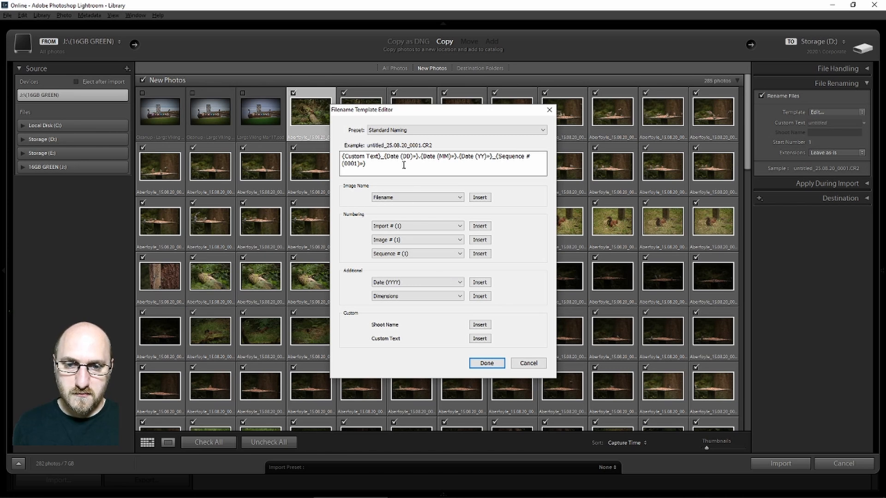
Step: Preview the Custom Name, Filename - Sequence and Custom Name - Original File Number presets in the Filename Template Editor
{"action": "left_click", "coordinate": [383, 131]}
{"action": "left_click", "coordinate": [462, 171]}
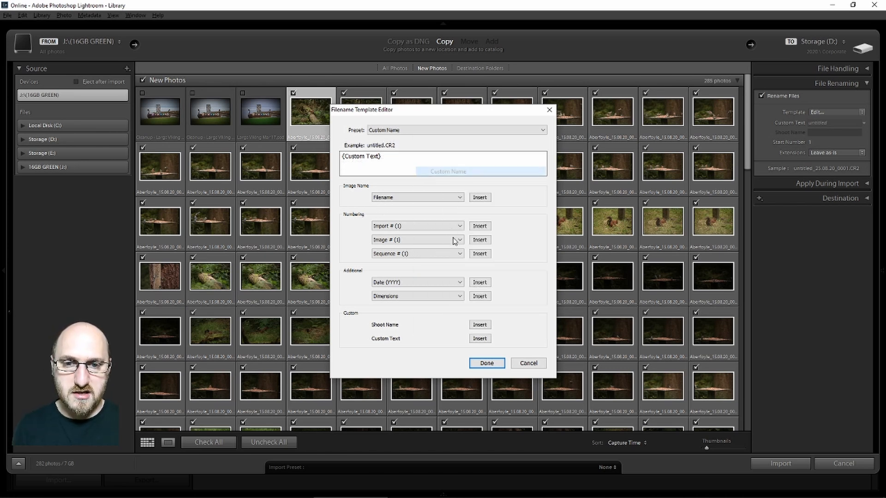
{"action": "left_click", "coordinate": [412, 131]}
{"action": "left_click", "coordinate": [441, 193]}
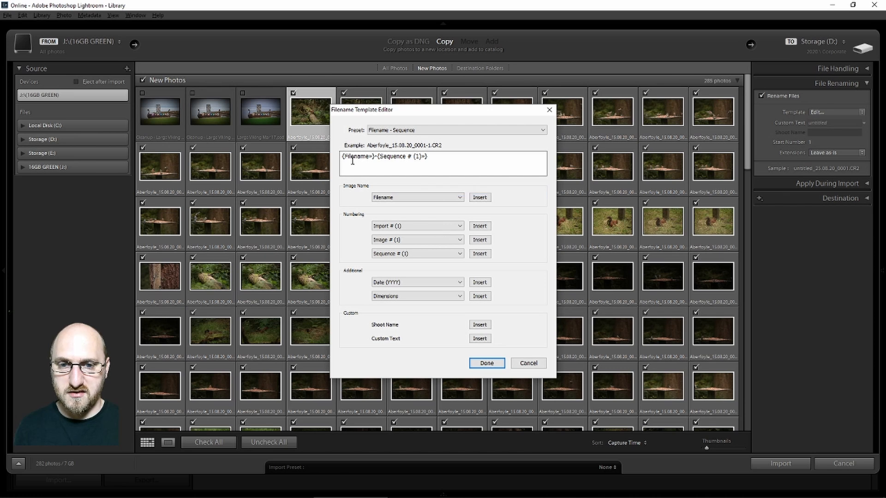
{"action": "left_click", "coordinate": [398, 131]}
{"action": "left_click", "coordinate": [460, 151]}
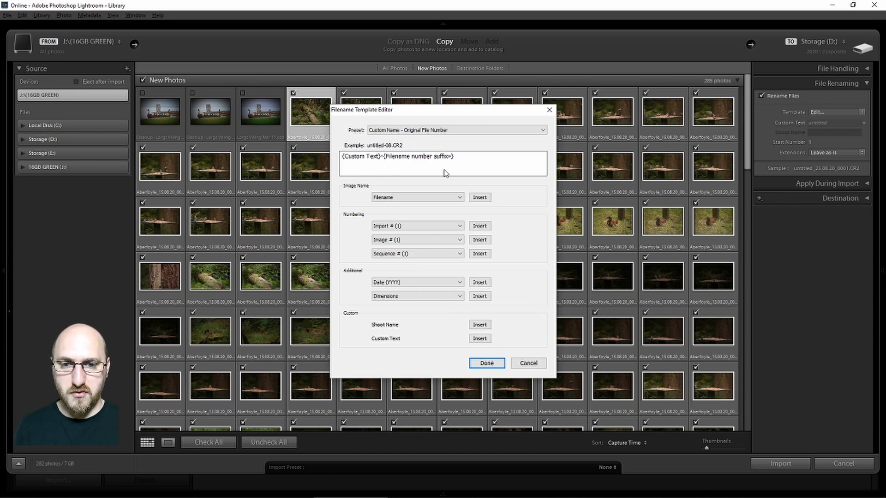
Step: Switch the file name template back to the Standard Naming preset and accept it
{"action": "left_click", "coordinate": [474, 132]}
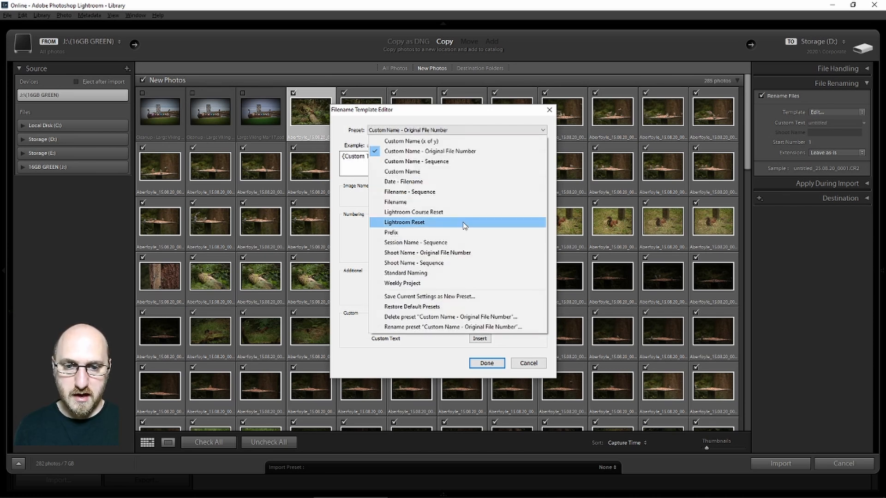
{"action": "left_click", "coordinate": [438, 274]}
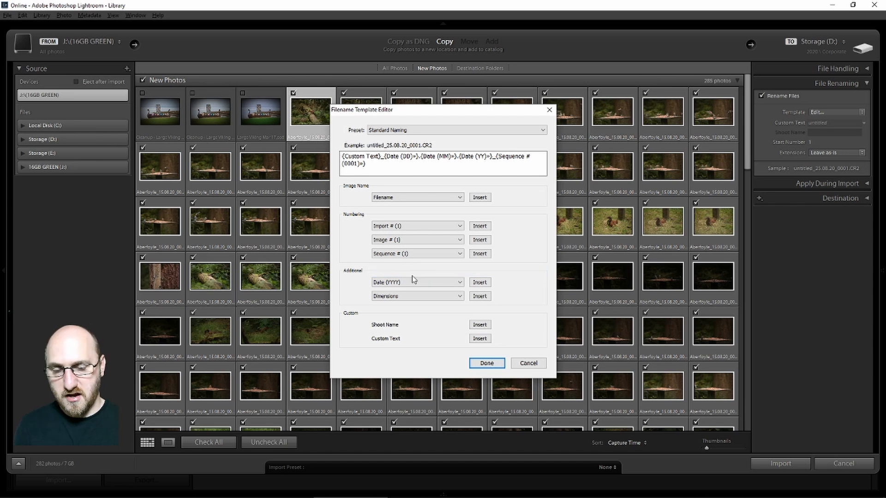
{"action": "left_click", "coordinate": [487, 363]}
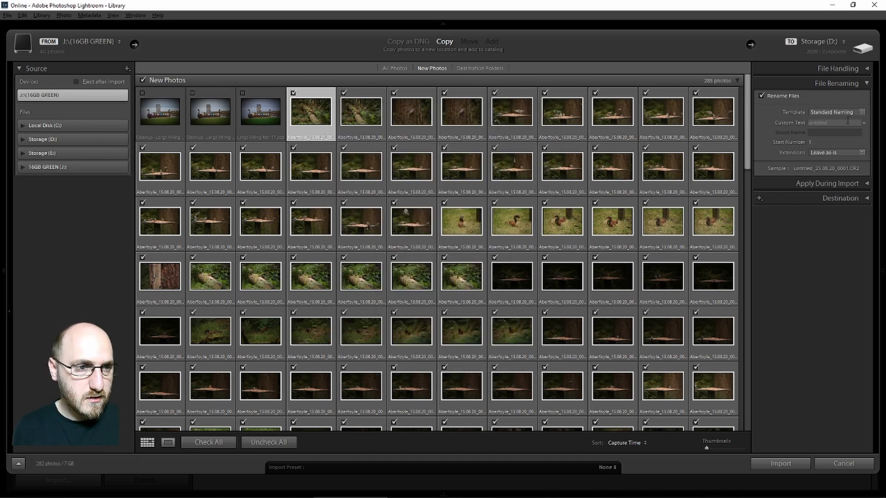
Step: Show the squirrel photo in Loupe view and set the file renaming custom text to RedSquirrel
{"action": "key", "text": "e"}
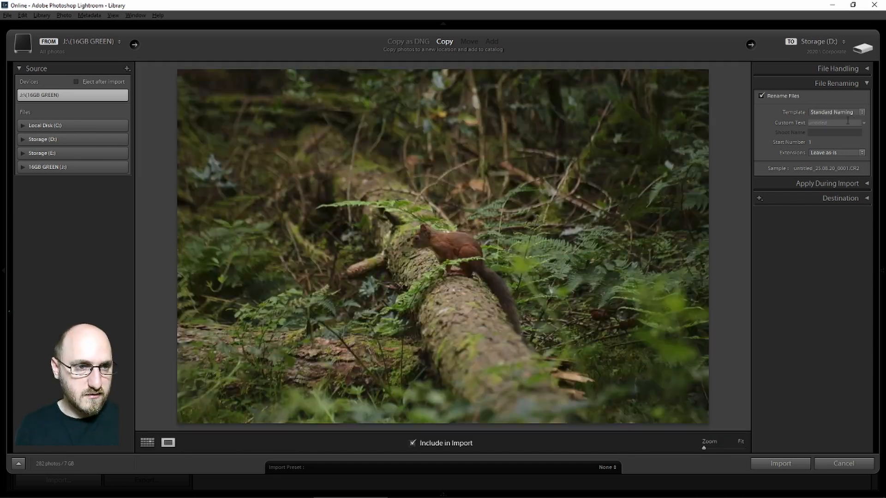
{"action": "left_click", "coordinate": [830, 123]}
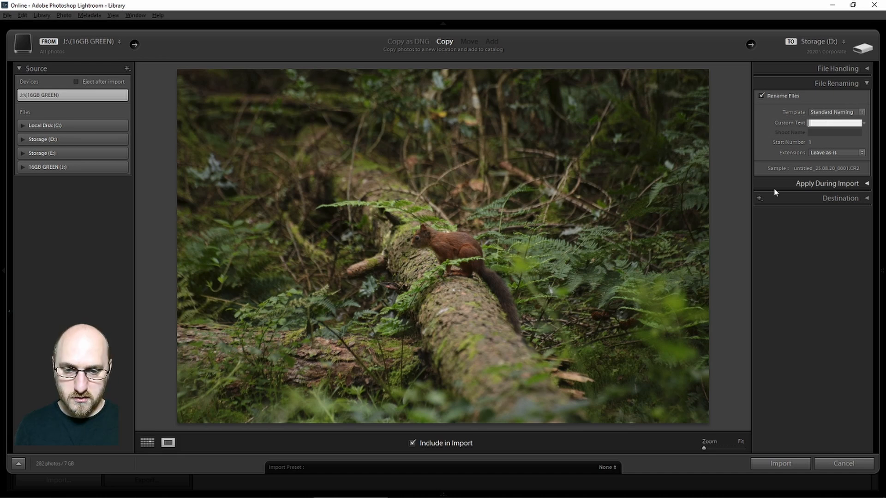
{"action": "type", "text": "Red"}
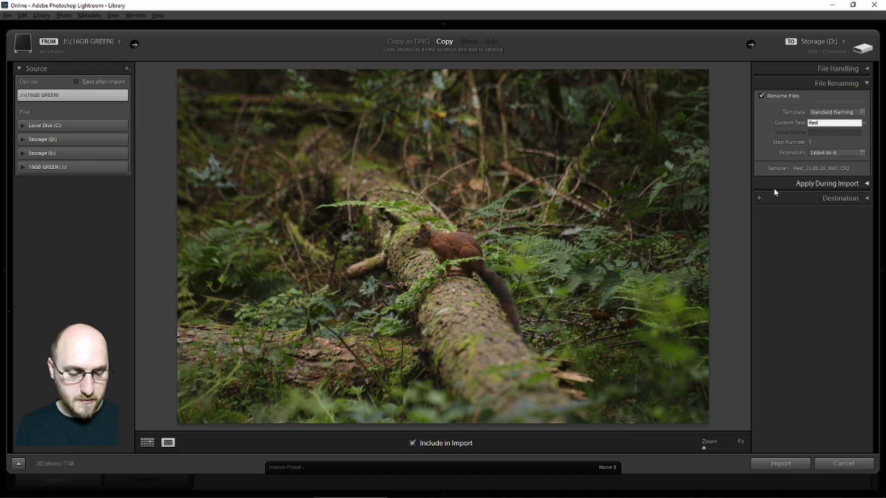
{"action": "key", "text": "BackSpace"}
{"action": "key", "text": "BackSpace"}
{"action": "key", "text": "BackSpace"}
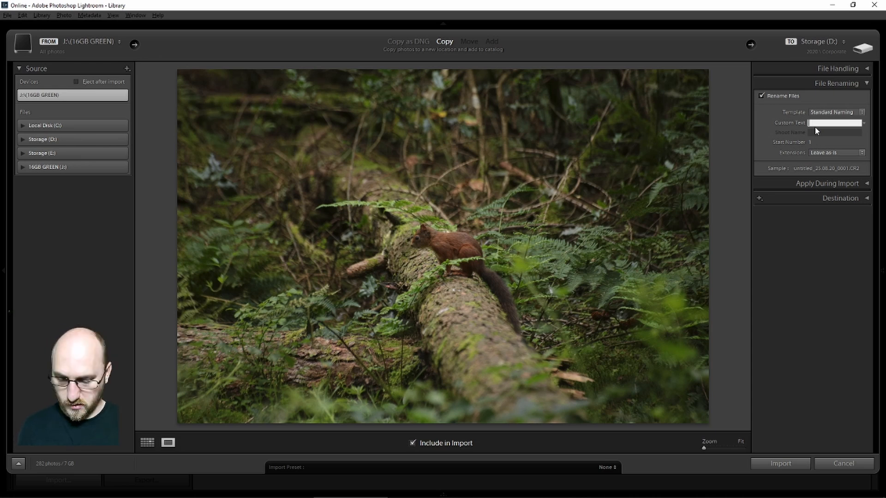
{"action": "type", "text": "Red"}
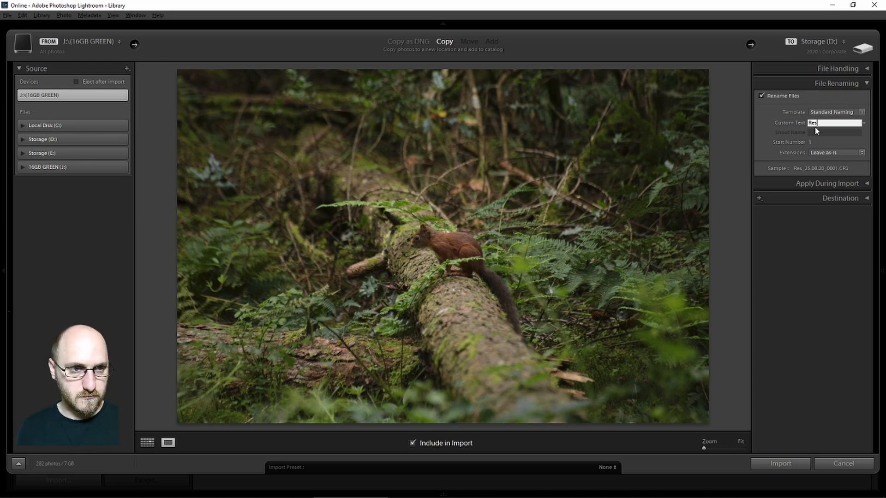
{"action": "type", "text": "Squirrel"}
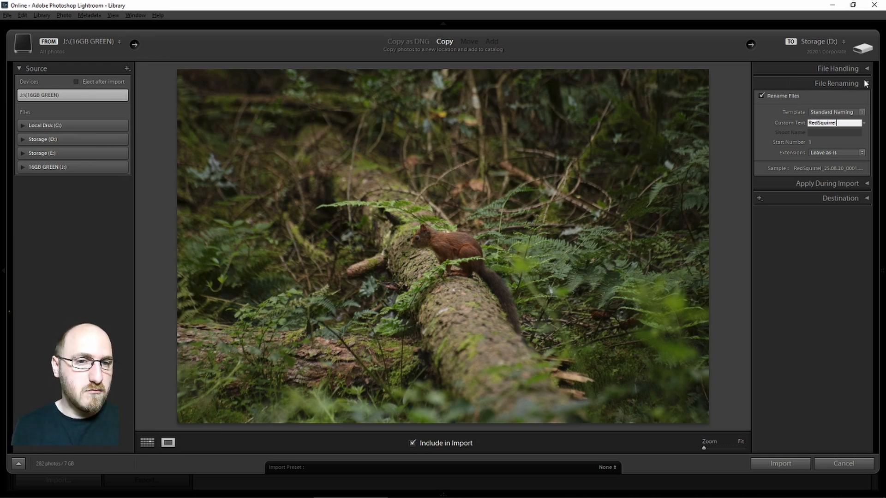
Step: Collapse the File Renaming settings and expand the Apply During Import settings
{"action": "left_click", "coordinate": [849, 113]}
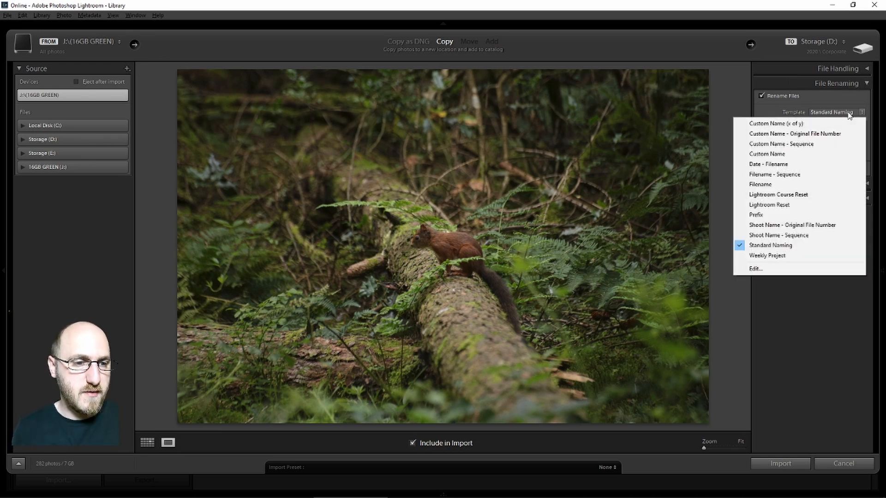
{"action": "left_click", "coordinate": [849, 114]}
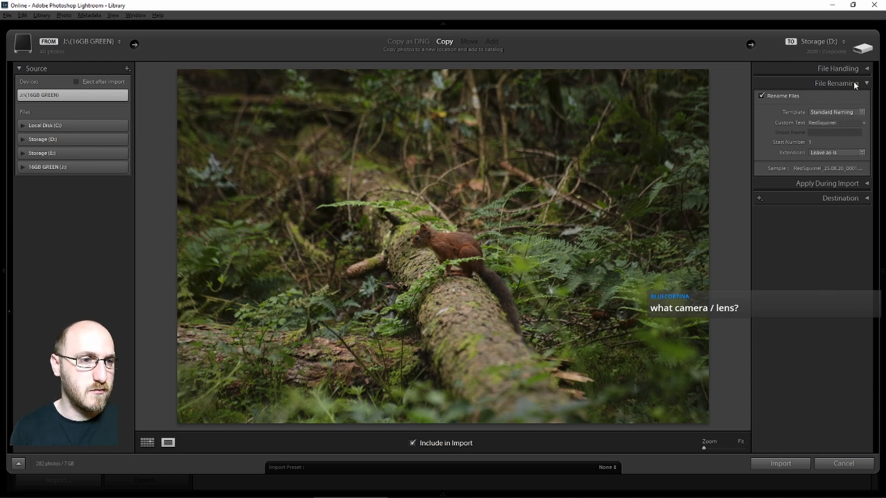
{"action": "left_click", "coordinate": [865, 83]}
{"action": "left_click", "coordinate": [849, 96]}
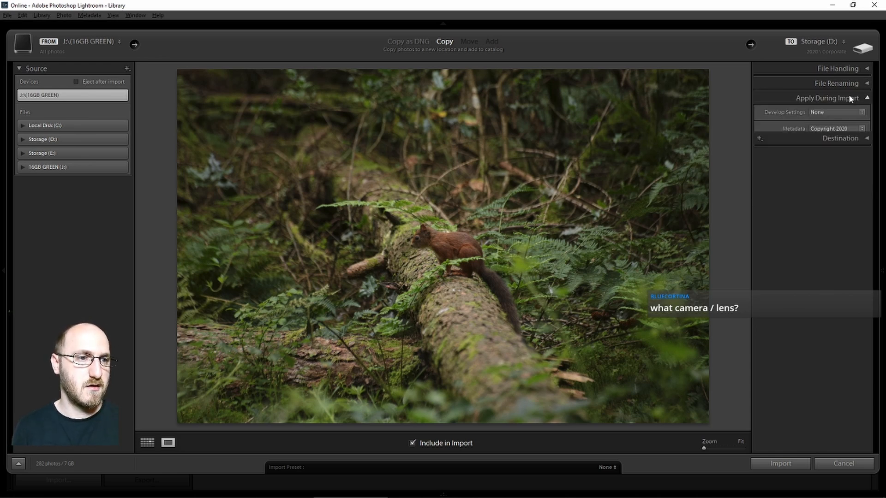
Step: Review the Develop Settings, Metadata and Keywords options under Apply During Import
{"action": "left_click", "coordinate": [829, 158]}
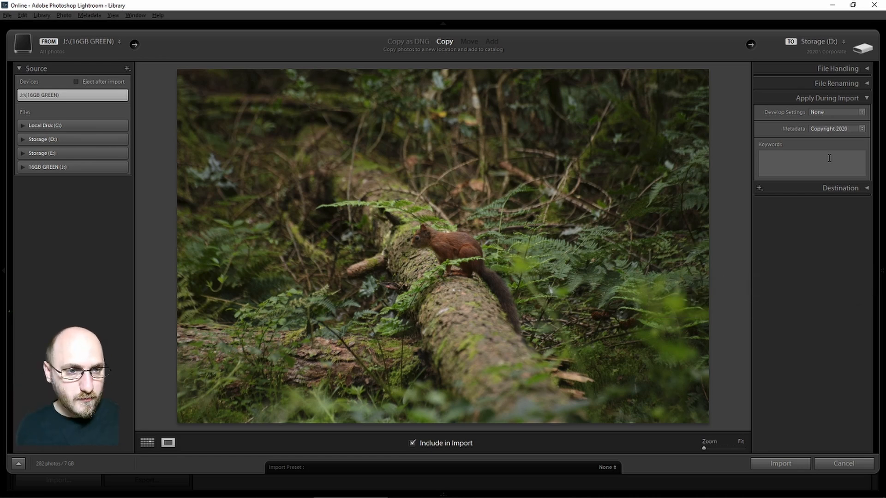
{"action": "left_click", "coordinate": [823, 112]}
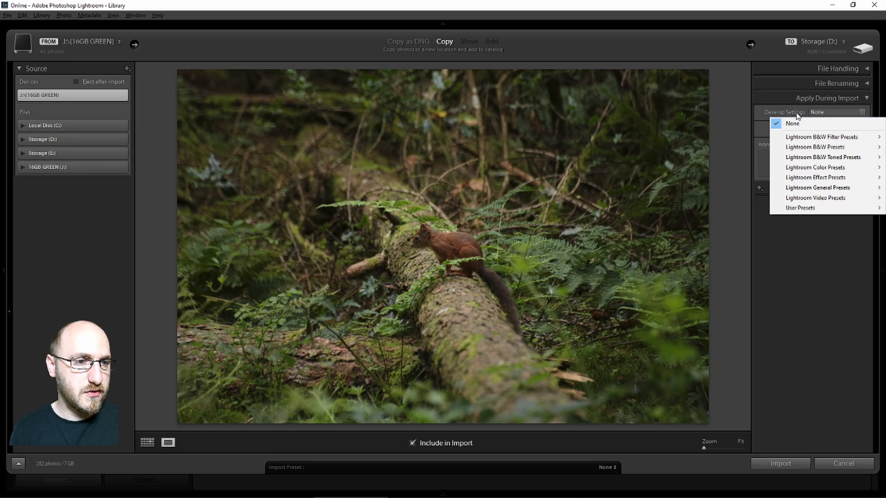
{"action": "left_click", "coordinate": [822, 111]}
{"action": "left_click", "coordinate": [821, 111]}
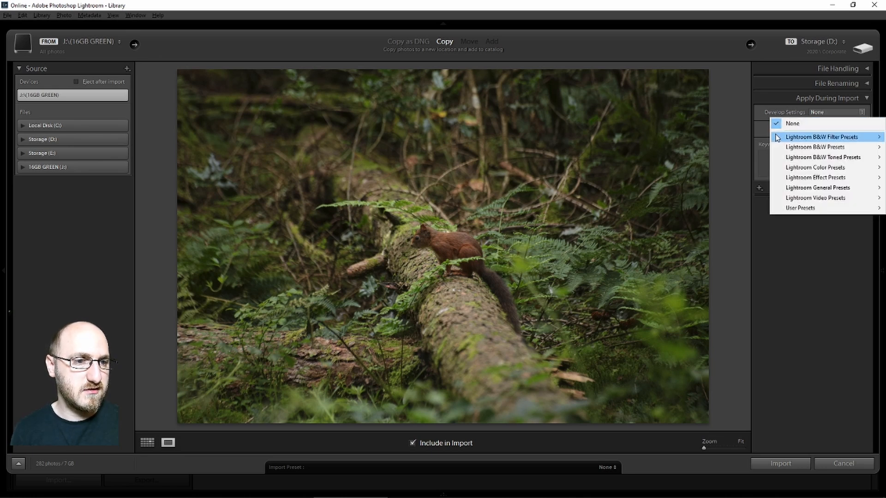
{"action": "left_click", "coordinate": [768, 128]}
{"action": "left_click", "coordinate": [816, 128]}
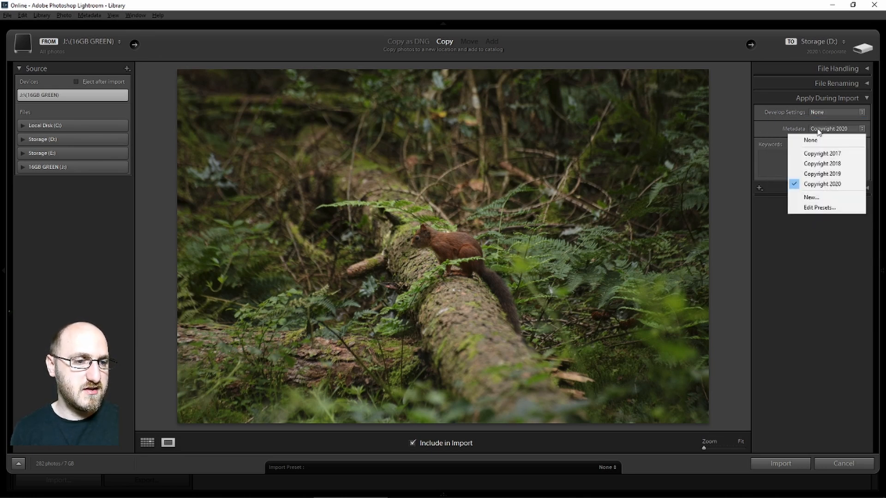
{"action": "left_click", "coordinate": [815, 129]}
{"action": "left_click", "coordinate": [778, 151]}
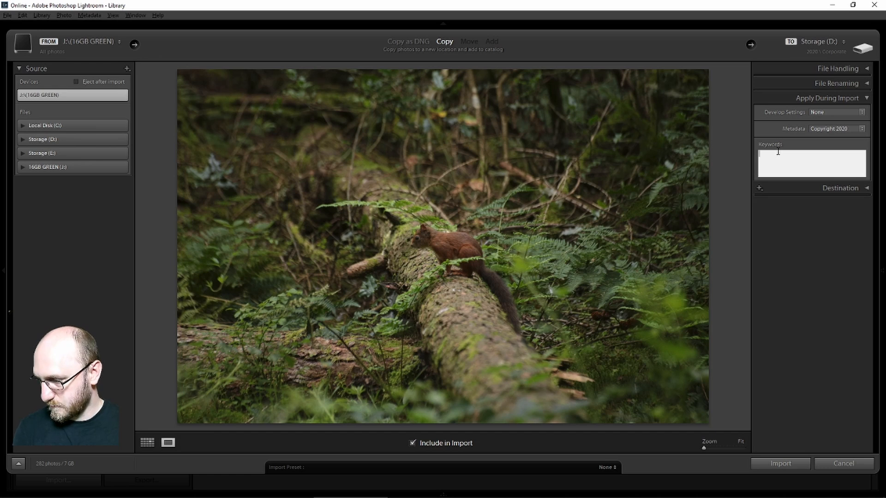
Step: Try the B&W Contrast High develop preset for the import, browse the other presets, and reset Develop Settings to None
{"action": "left_click", "coordinate": [829, 115]}
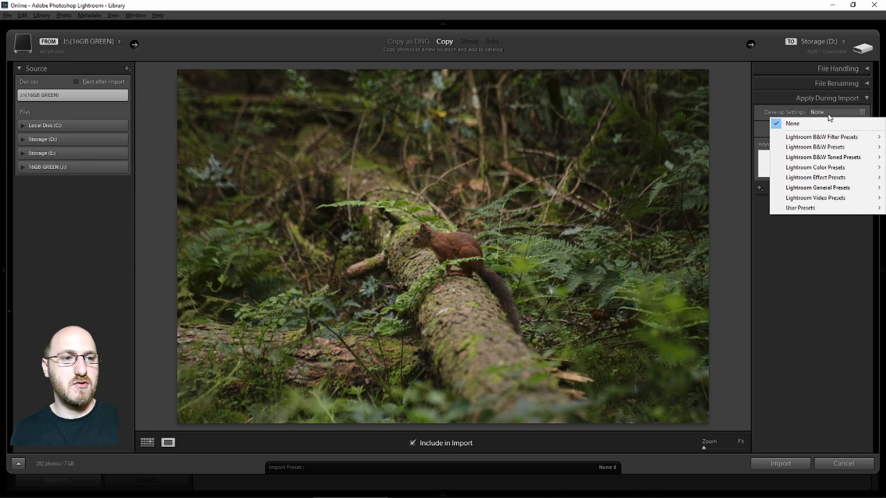
{"action": "mouse_move", "coordinate": [828, 151]}
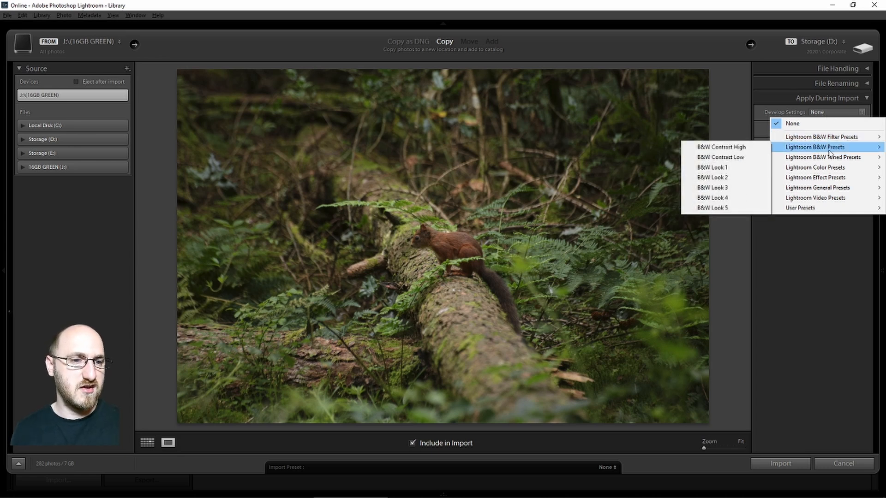
{"action": "left_click", "coordinate": [719, 145]}
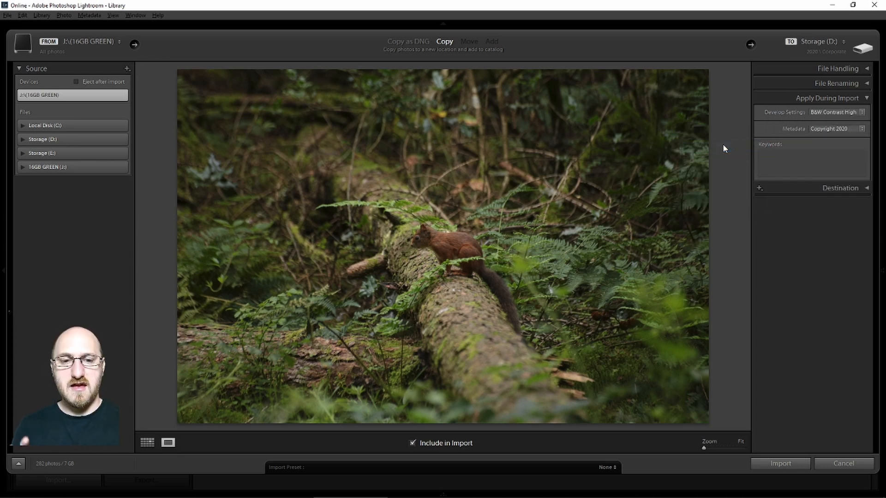
{"action": "left_click", "coordinate": [832, 113]}
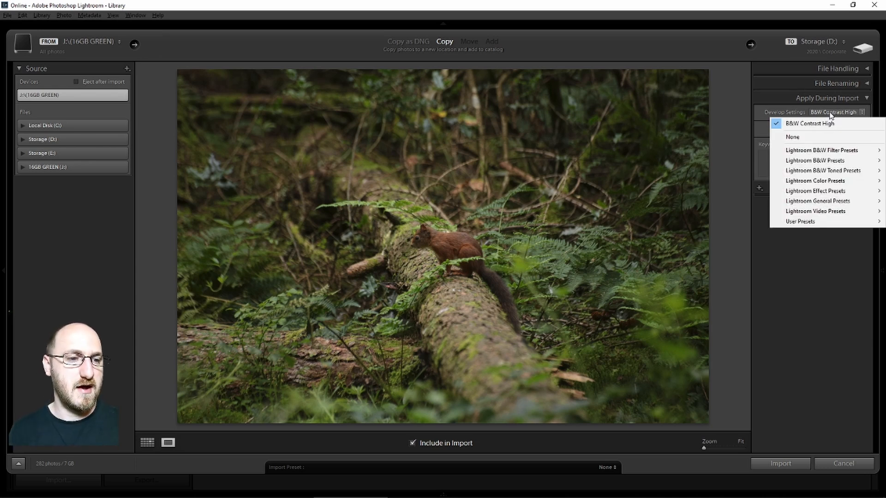
{"action": "mouse_move", "coordinate": [801, 224]}
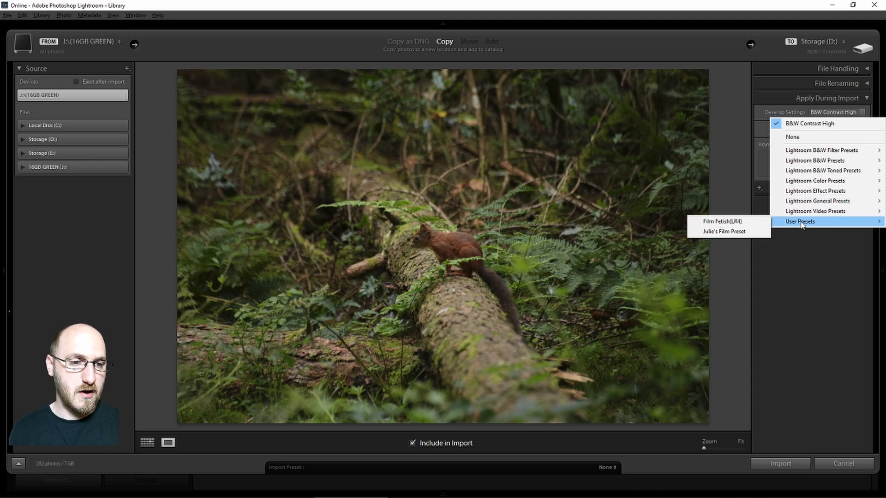
{"action": "mouse_move", "coordinate": [802, 196]}
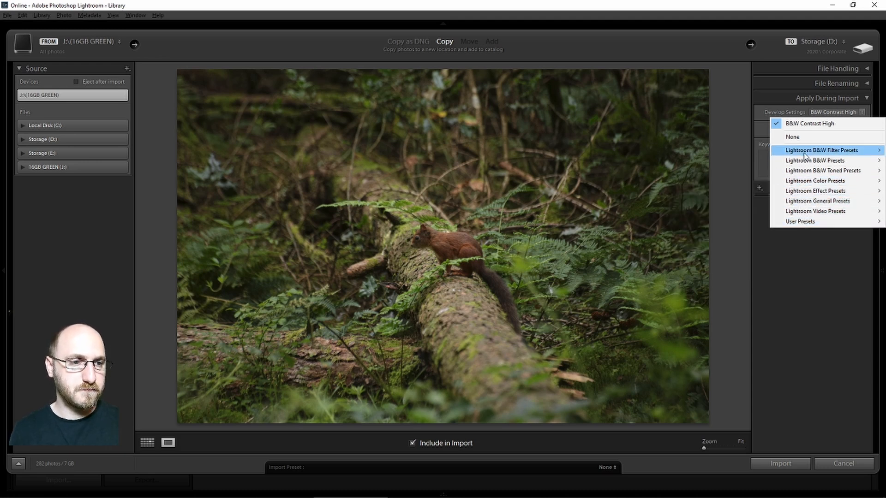
{"action": "mouse_move", "coordinate": [809, 164]}
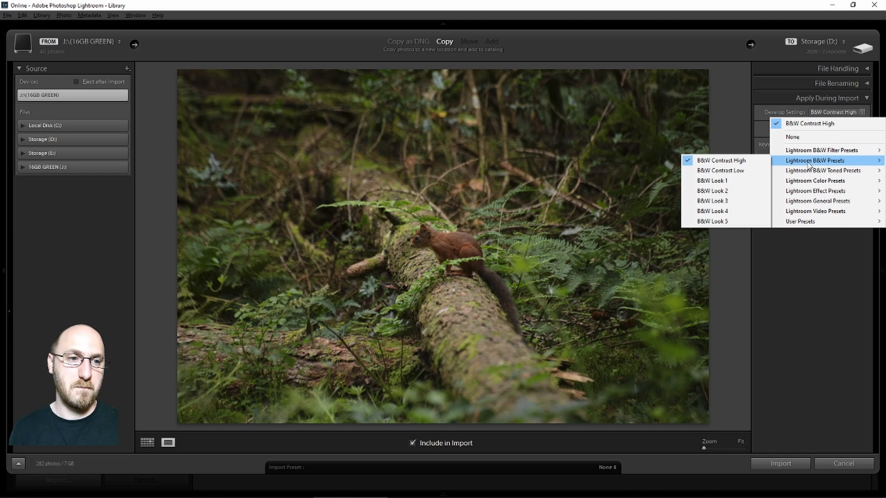
{"action": "left_click", "coordinate": [789, 137]}
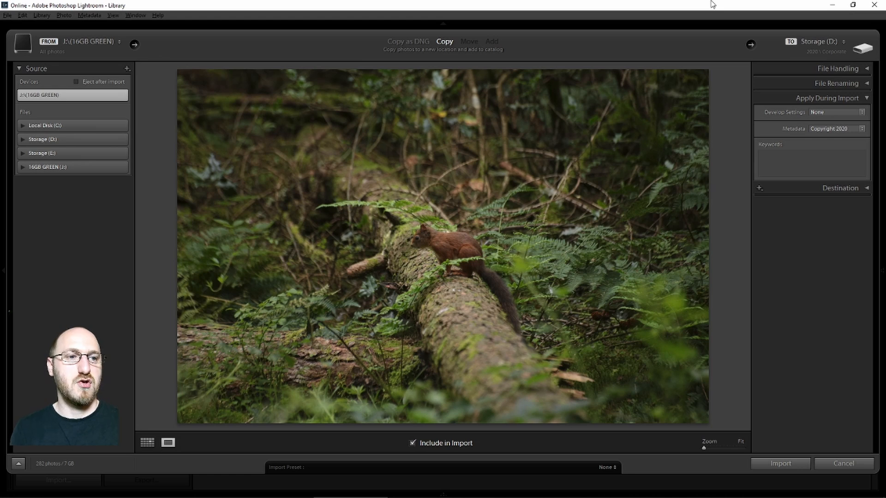
Step: Check the available Metadata presets and enter the import keywords Red Squirrel, Wildlife, Animal
{"action": "left_click", "coordinate": [850, 129]}
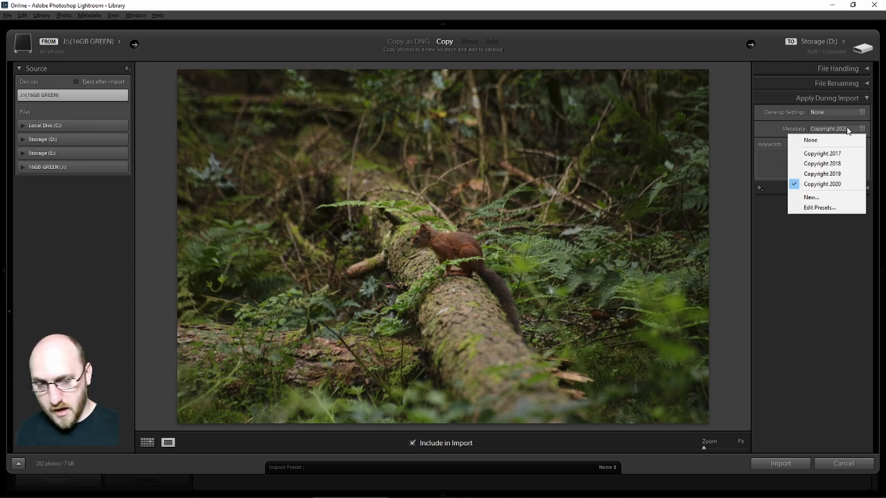
{"action": "left_click", "coordinate": [831, 283]}
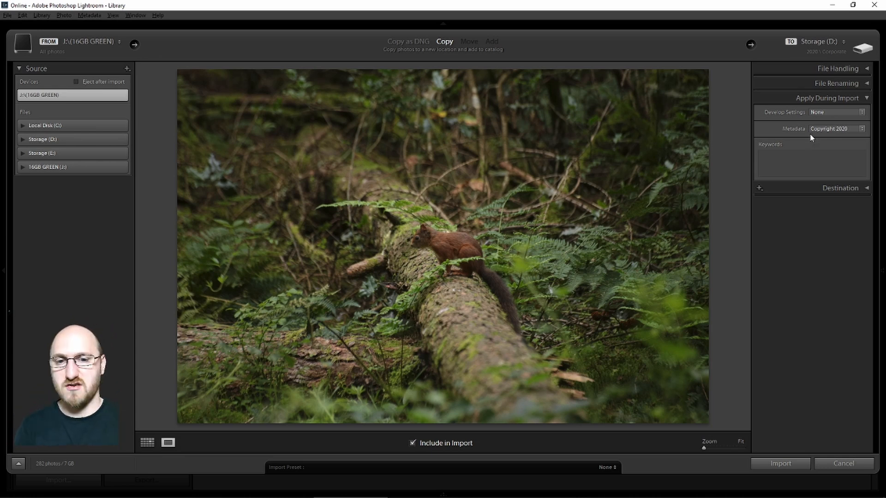
{"action": "left_click", "coordinate": [810, 160]}
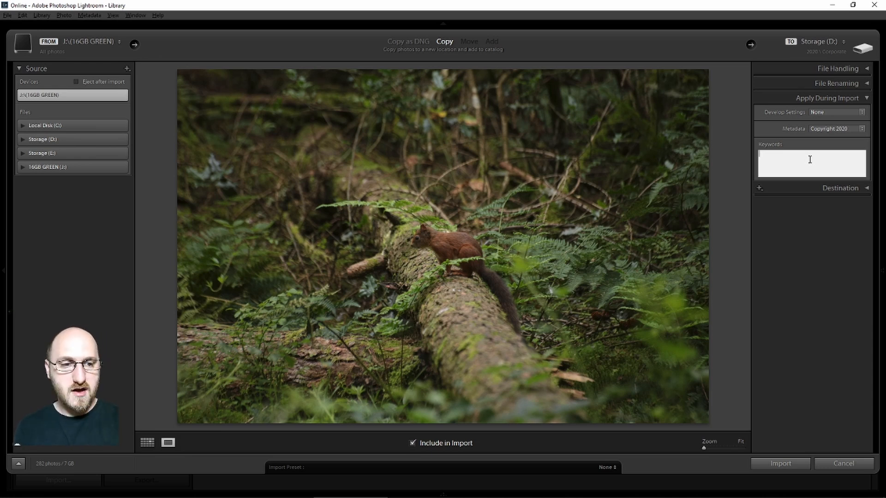
{"action": "type", "text": "Red"}
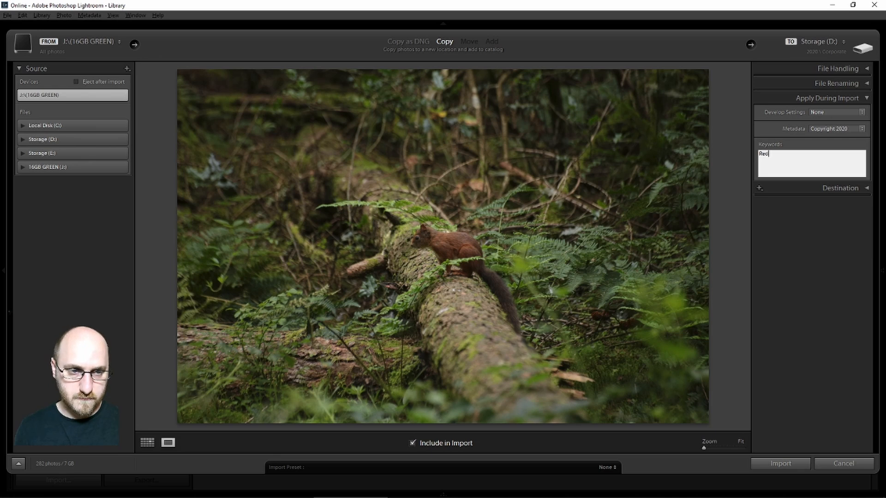
{"action": "type", "text": " Squirrel"}
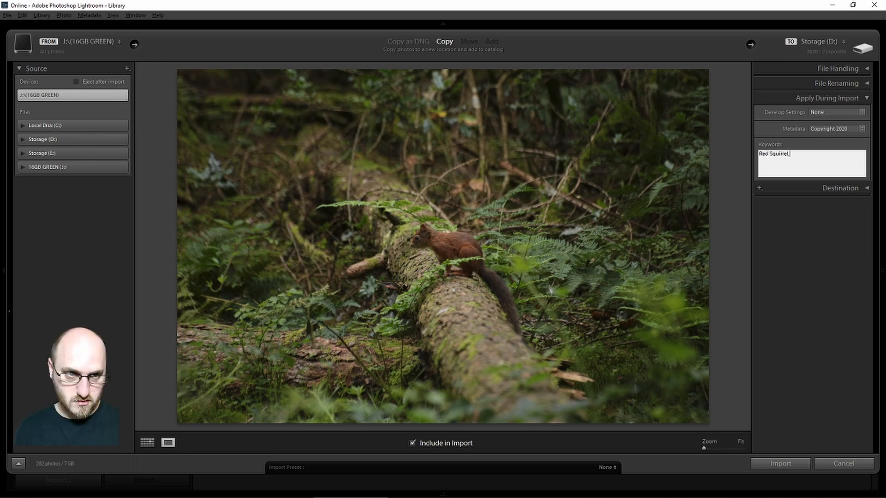
{"action": "type", "text": ", Wildl"}
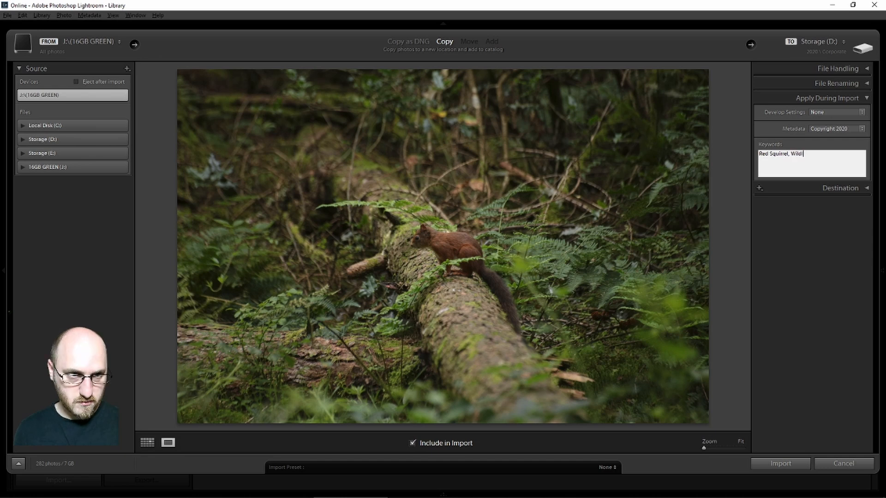
{"action": "type", "text": "ife, Animal"}
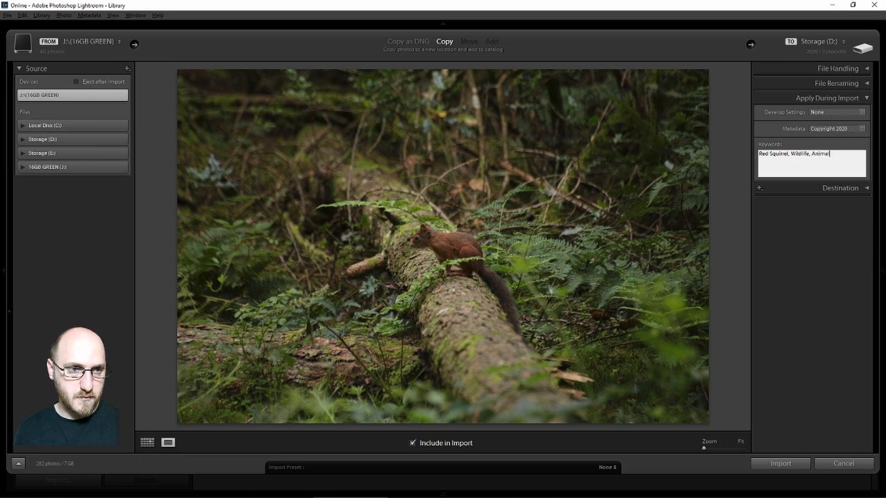
Step: Add Aberfoyle to the end of the import keywords list
{"action": "type", "text": ", Aberfoyle,"}
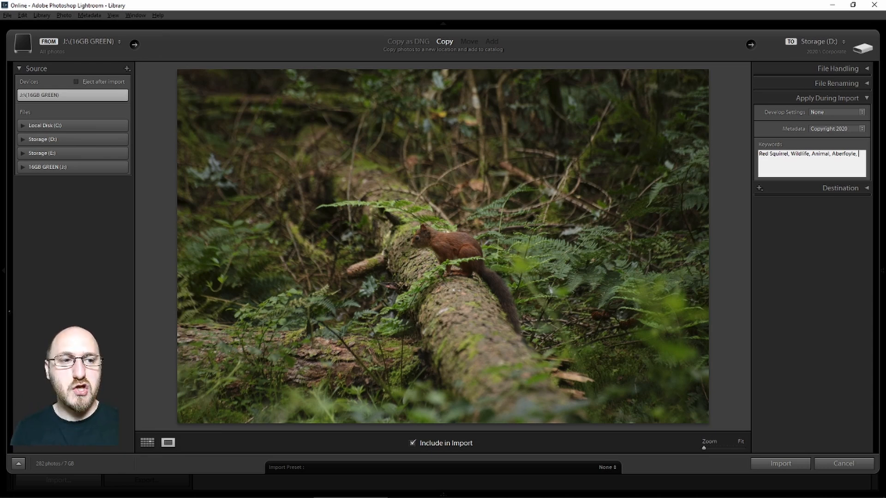
{"action": "key", "text": "BackSpace"}
{"action": "key", "text": "BackSpace"}
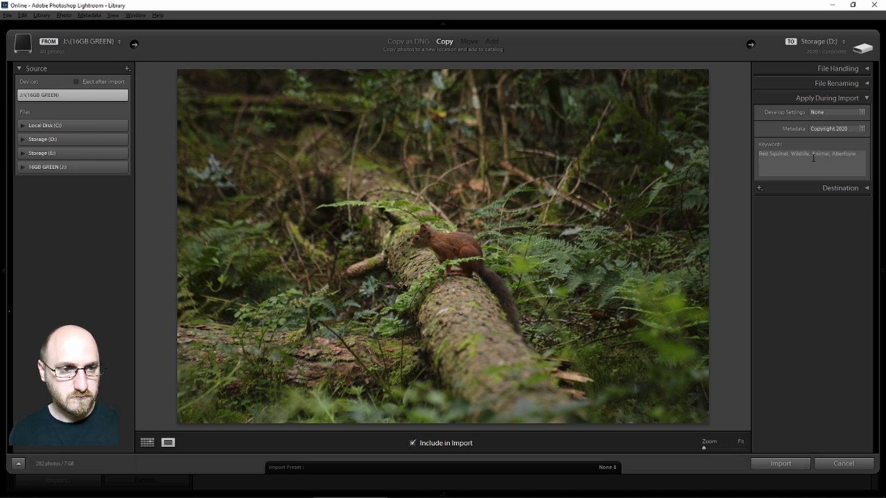
Step: Expand the Destination settings and choose the 2020 Landscape folder on Storage (D:) as the import location
{"action": "left_click", "coordinate": [829, 188]}
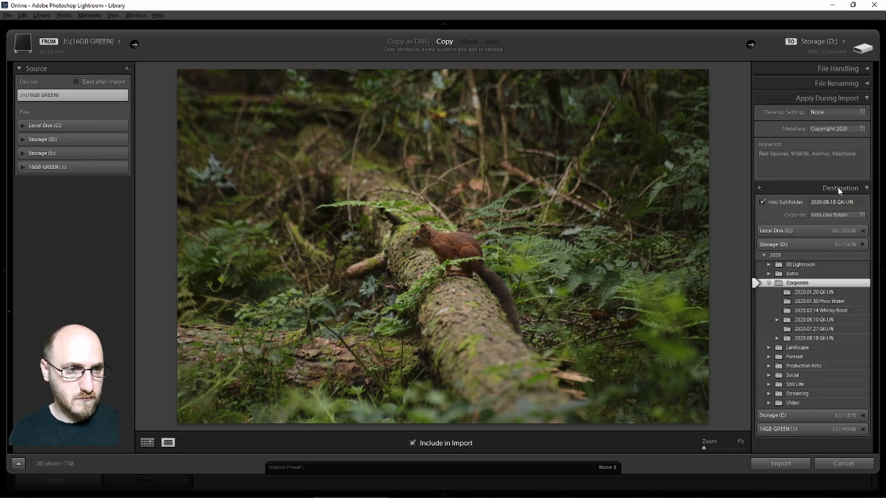
{"action": "left_click", "coordinate": [768, 284]}
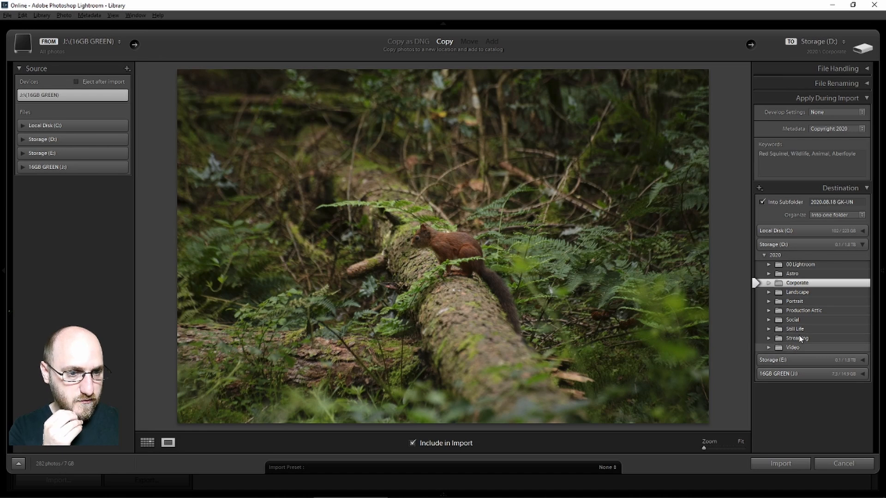
{"action": "left_click", "coordinate": [795, 293]}
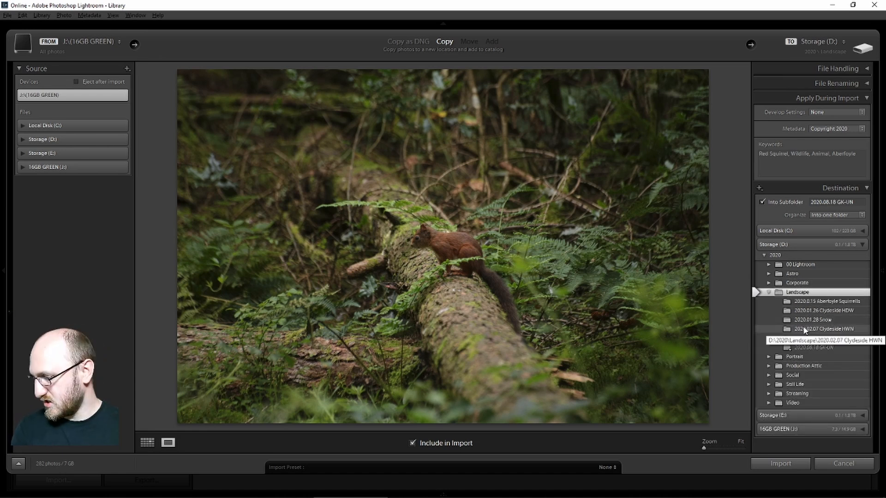
Step: Replace the GK-UN part of the destination subfolder name so it reads 2020.08.18 Squirrel
{"action": "left_click", "coordinate": [831, 202]}
{"action": "left_click", "coordinate": [824, 203]}
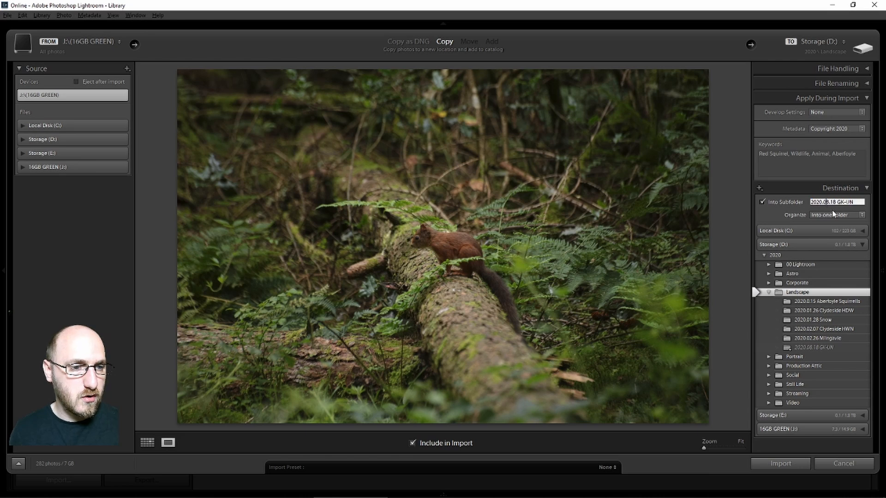
{"action": "key", "text": "shift+Right"}
{"action": "key", "text": "Right"}
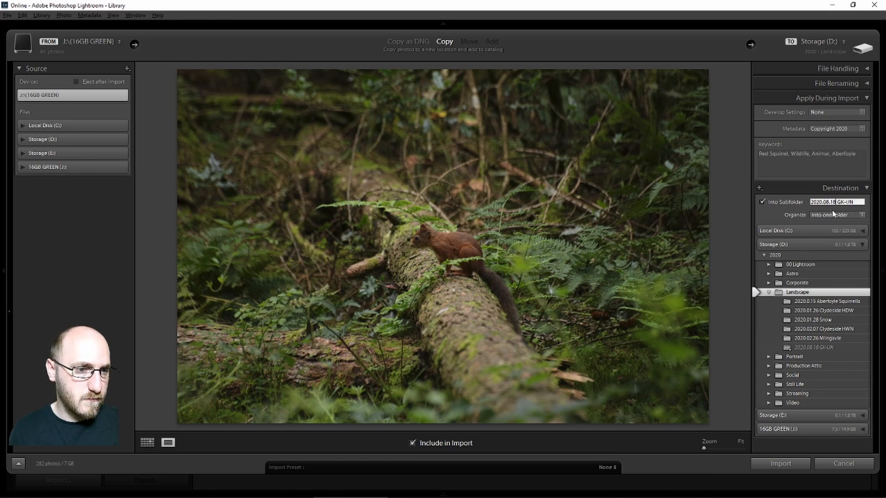
{"action": "key", "text": "shift+End"}
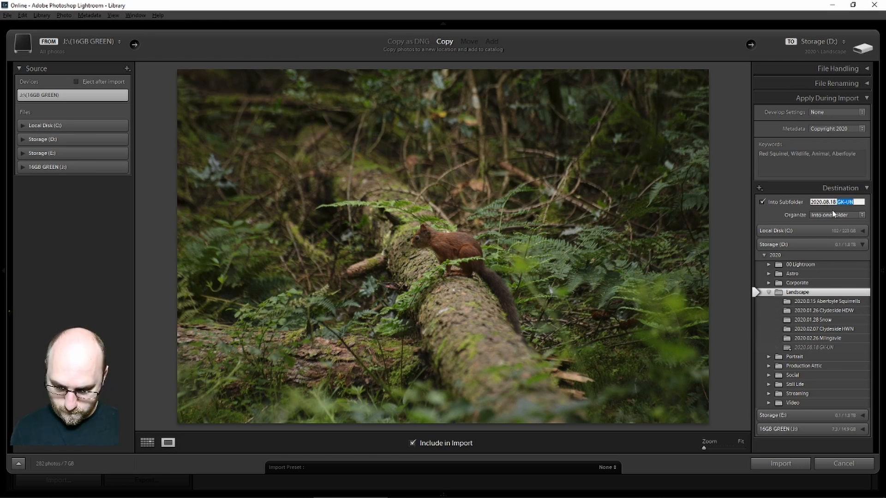
{"action": "type", "text": "Squ"}
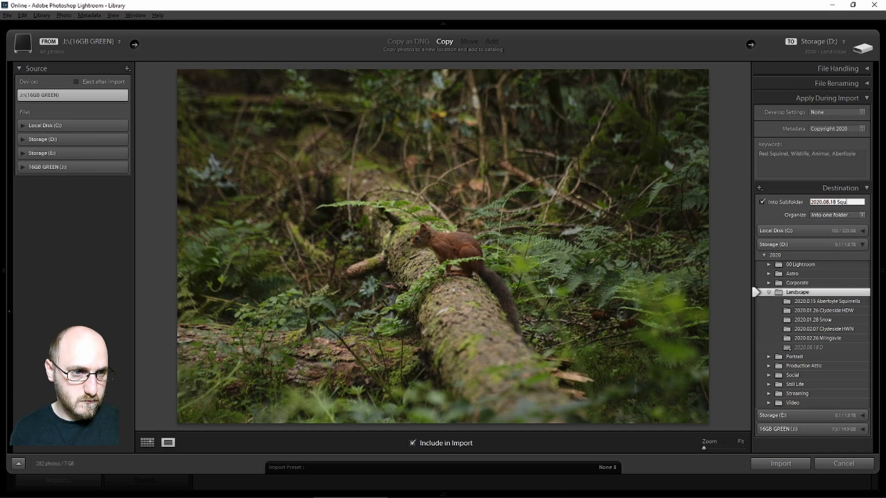
{"action": "type", "text": "irrel"}
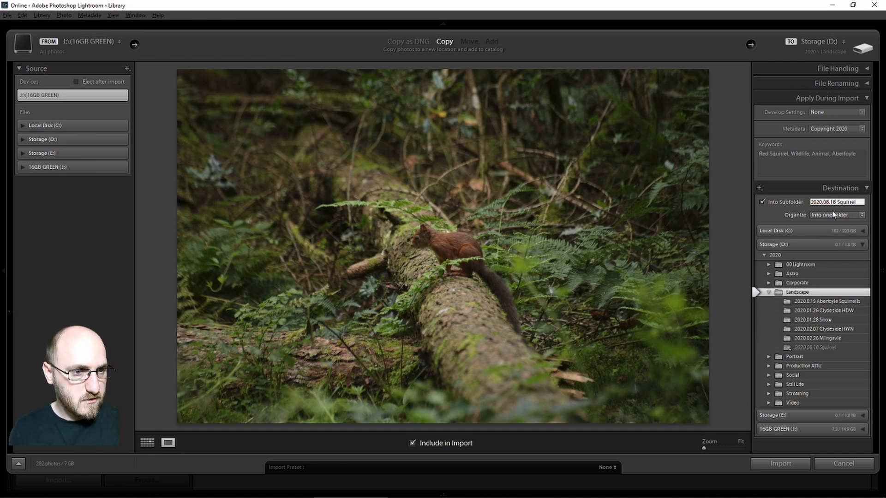
Step: Check the date in the photos' file names in the thumbnail grid, and return to the single-photo view
{"action": "left_click", "coordinate": [831, 202]}
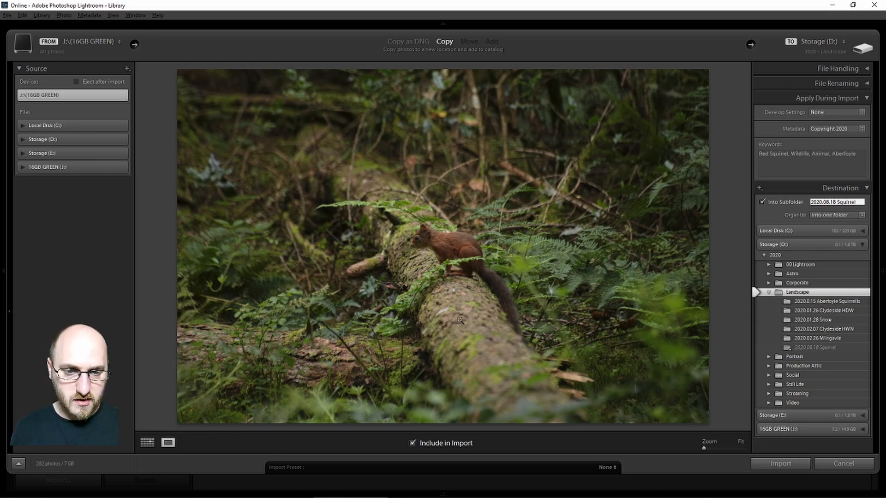
{"action": "type", "text": "g"}
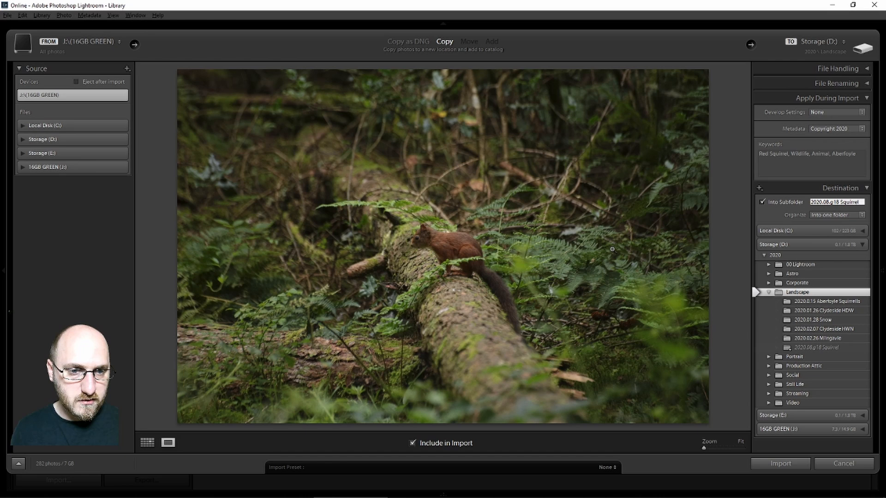
{"action": "left_click", "coordinate": [475, 207]}
{"action": "left_click", "coordinate": [473, 217]}
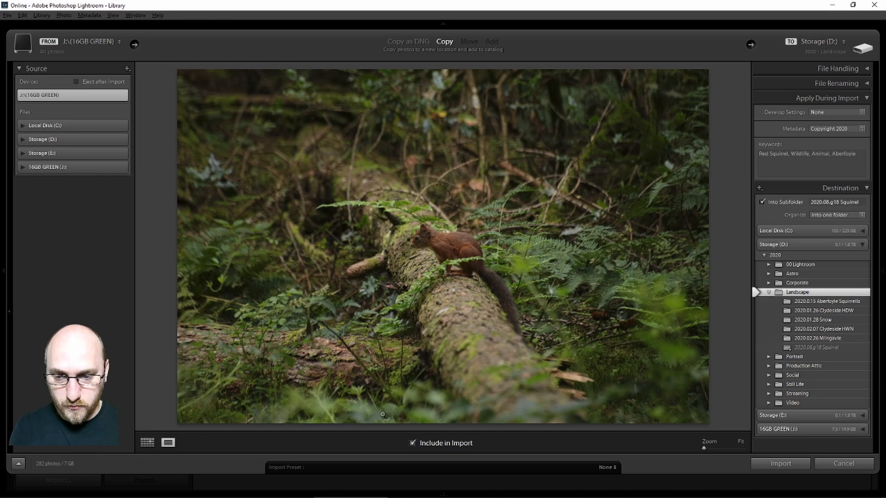
{"action": "left_click", "coordinate": [147, 443]}
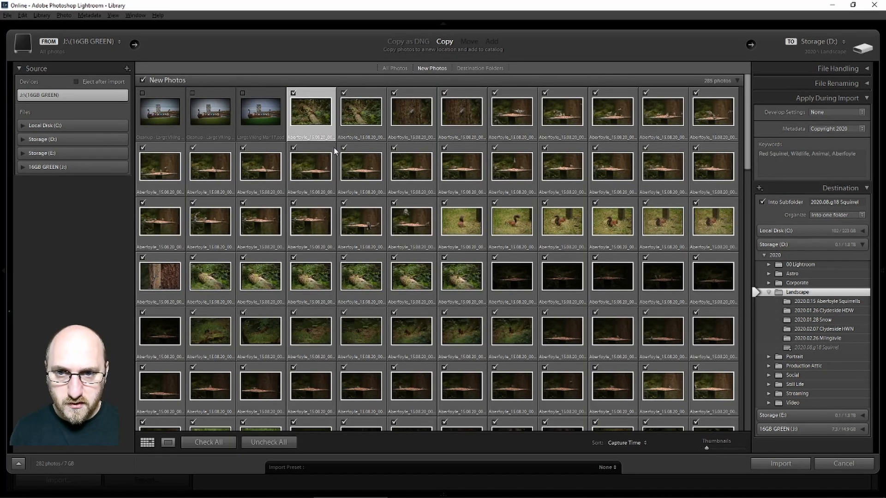
{"action": "left_click", "coordinate": [168, 443]}
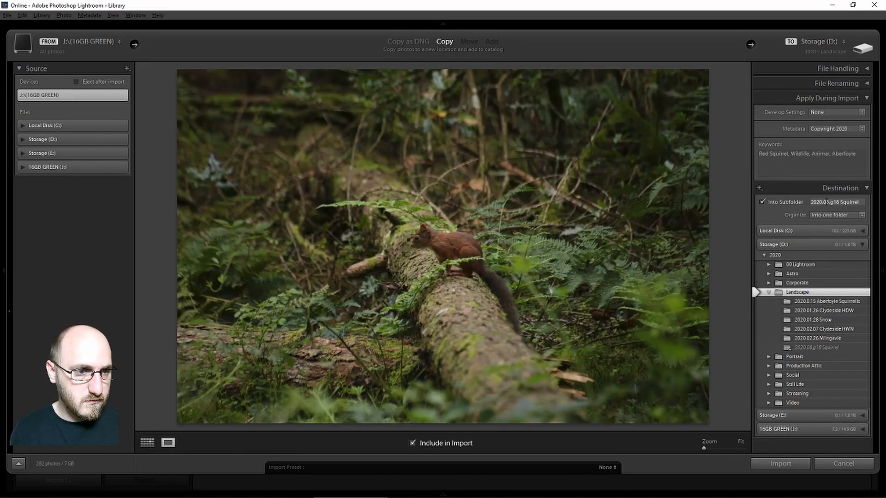
Step: Correct the date in the destination subfolder name so it reads 2020.08.15 Squirrel
{"action": "left_click", "coordinate": [827, 202]}
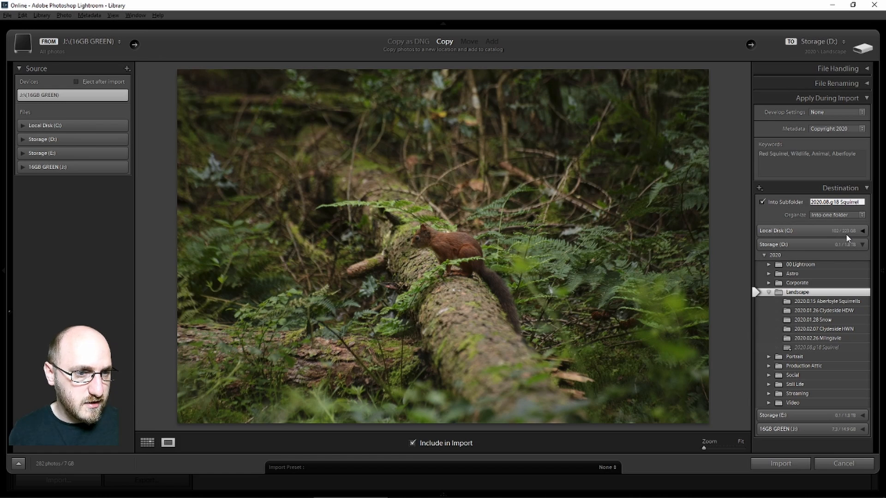
{"action": "key", "text": "Right"}
{"action": "key", "text": "Delete"}
{"action": "key", "text": "Delete"}
{"action": "key", "text": "Delete"}
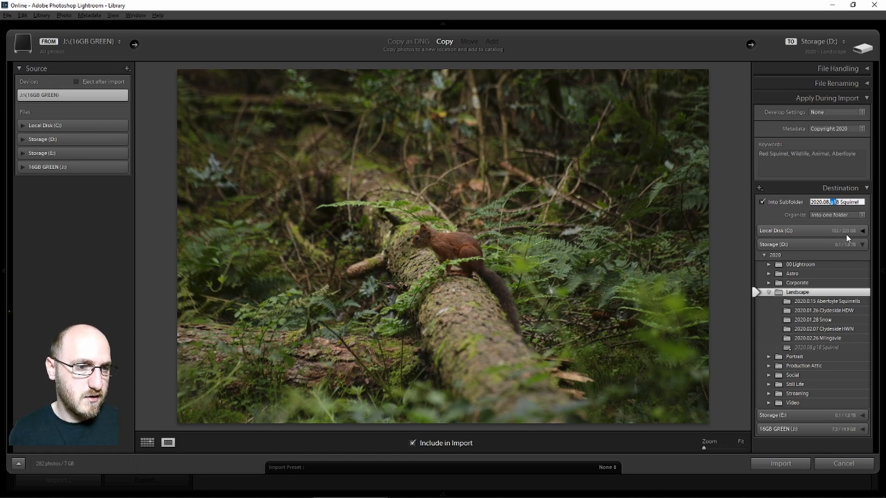
{"action": "type", "text": "15"}
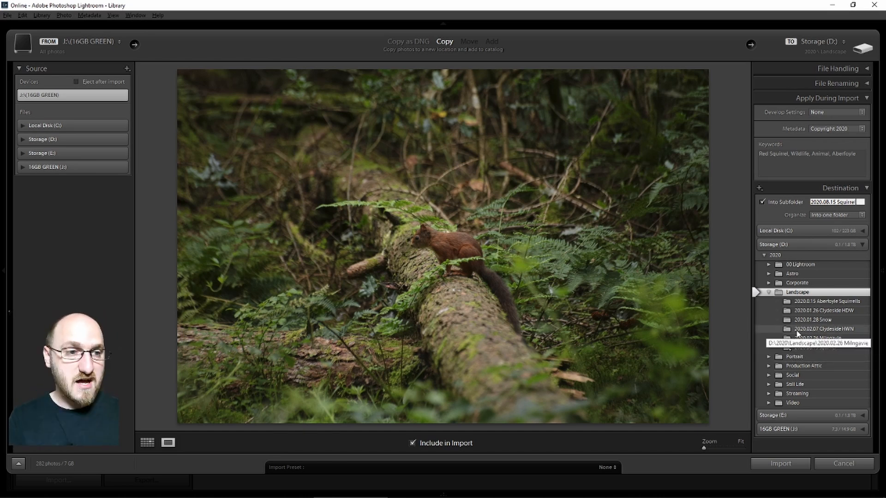
Step: Collapse the Destination settings, review File Handling and File Renaming, and reopen the Apply During Import settings
{"action": "left_click", "coordinate": [864, 189]}
{"action": "left_click", "coordinate": [863, 99]}
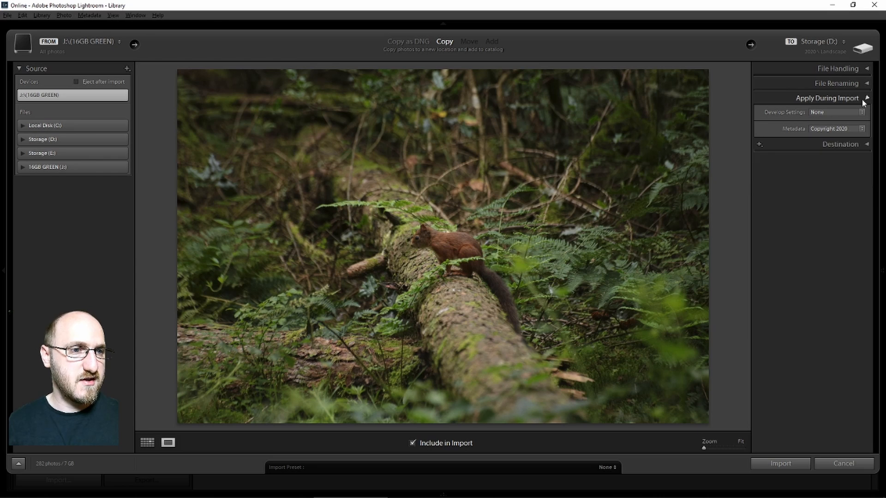
{"action": "left_click", "coordinate": [864, 69]}
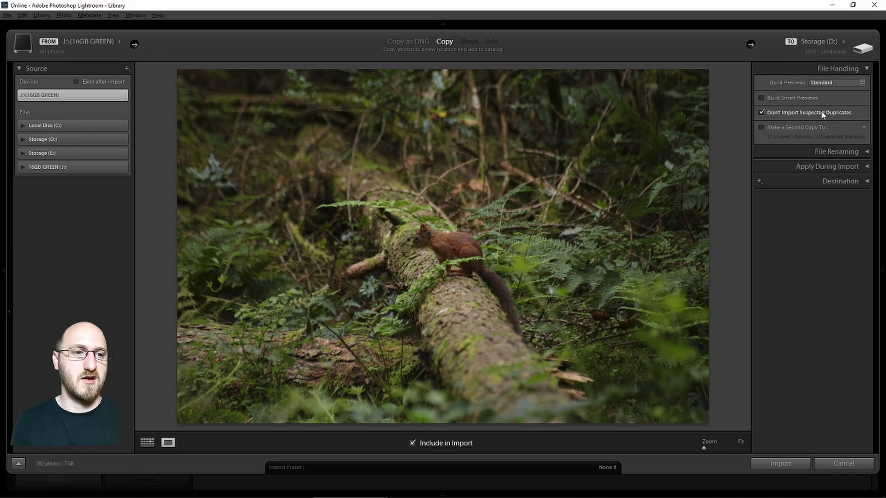
{"action": "left_click", "coordinate": [839, 72]}
{"action": "left_click", "coordinate": [839, 83]}
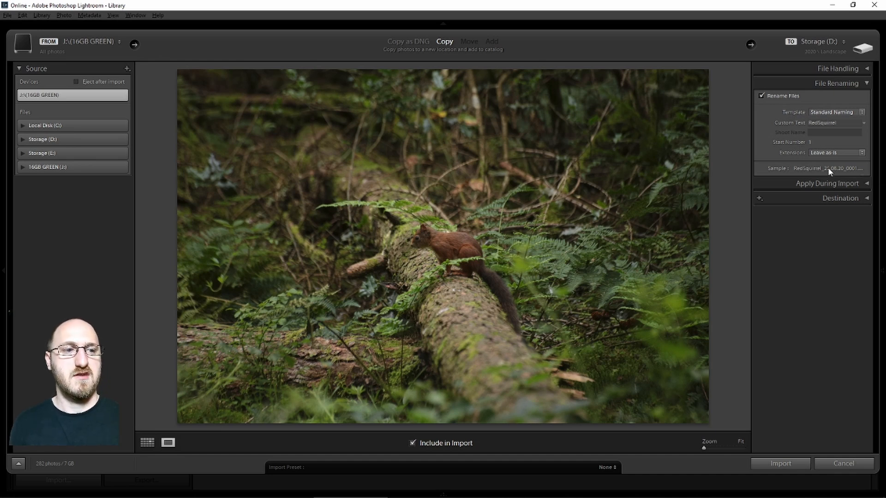
{"action": "left_click", "coordinate": [848, 84]}
{"action": "left_click", "coordinate": [837, 98]}
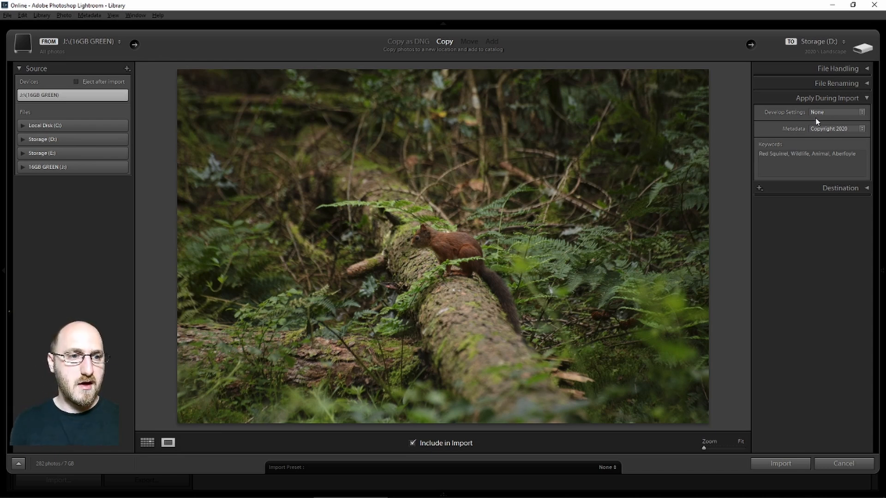
Step: View the Edit Metadata Presets dialog, close it without changes, and reselect Copyright 2020 as the import metadata
{"action": "left_click", "coordinate": [823, 138]}
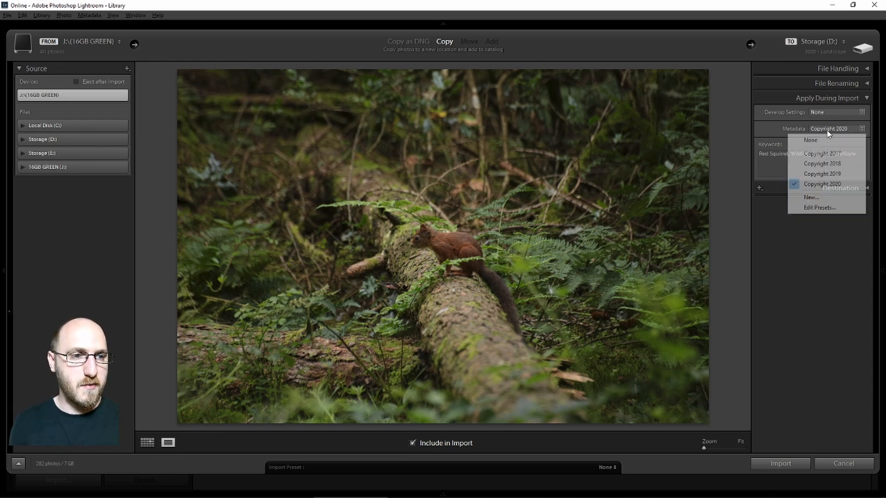
{"action": "left_click", "coordinate": [812, 207]}
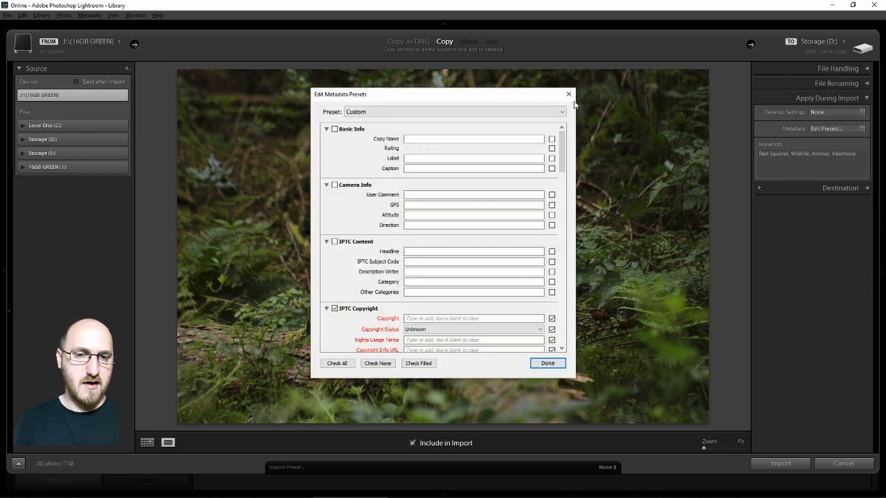
{"action": "left_click", "coordinate": [571, 91]}
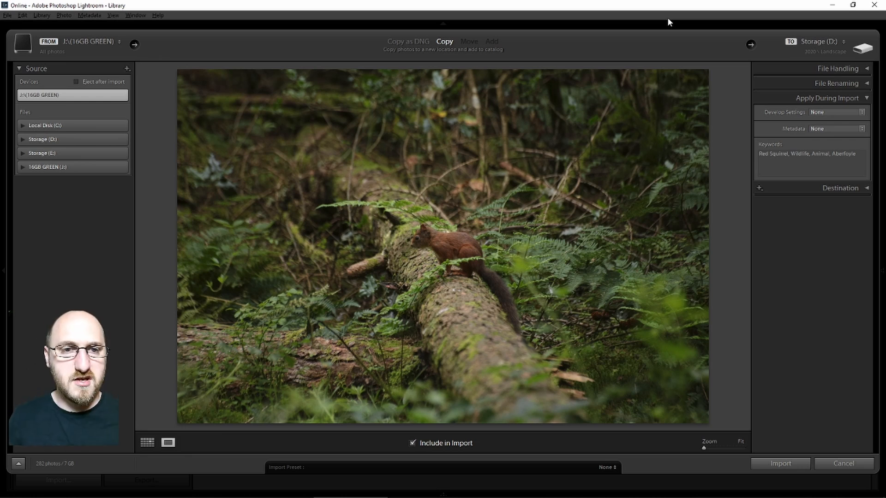
{"action": "left_click", "coordinate": [822, 130]}
{"action": "left_click", "coordinate": [816, 184]}
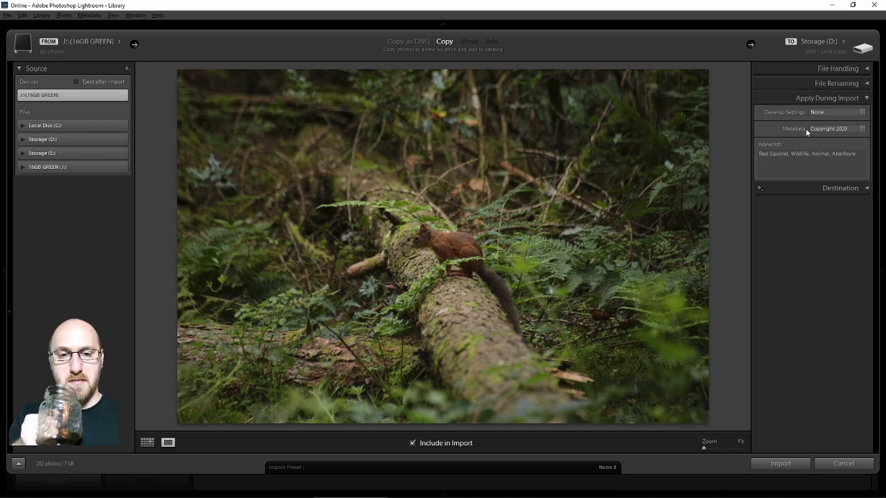
Step: Recheck the Apply During Import and Destination settings, collapsing each section after reviewing it
{"action": "left_click", "coordinate": [860, 98]}
{"action": "left_click", "coordinate": [858, 99]}
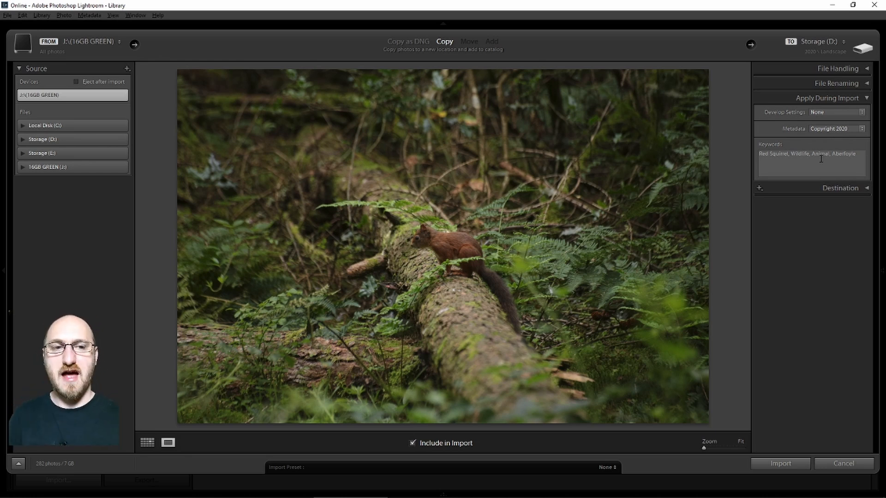
{"action": "left_click", "coordinate": [854, 100]}
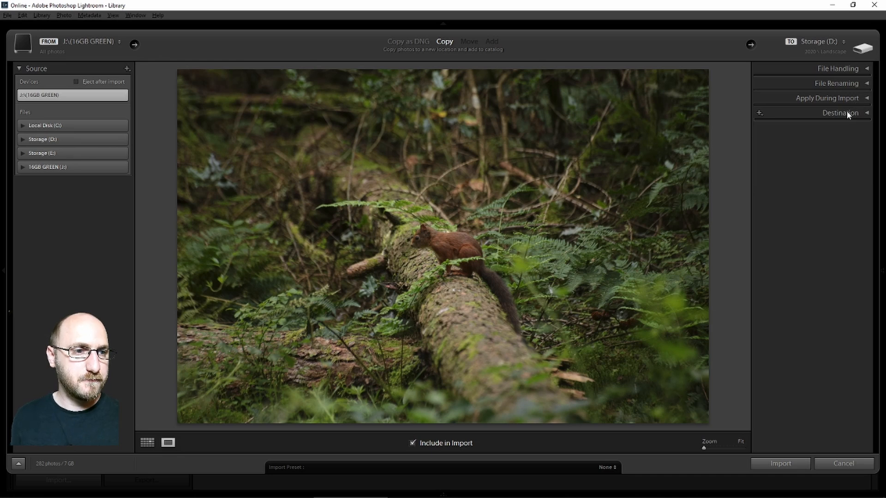
{"action": "left_click", "coordinate": [847, 113]}
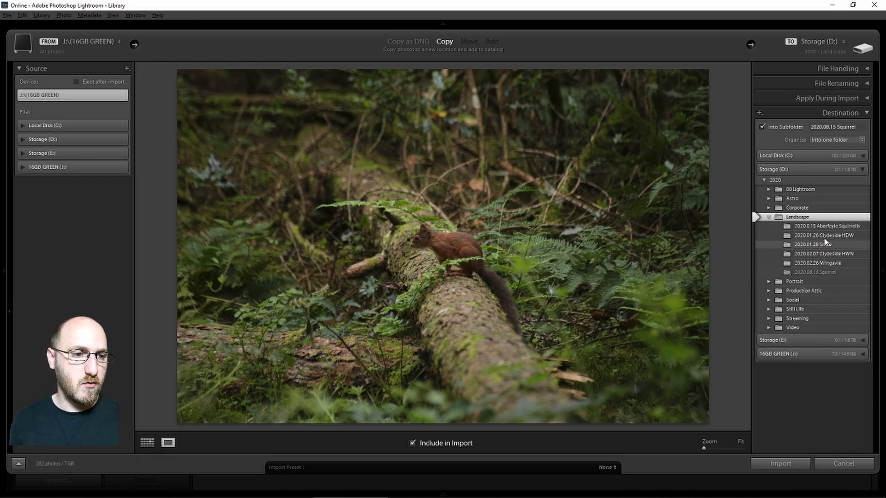
{"action": "left_click", "coordinate": [855, 113]}
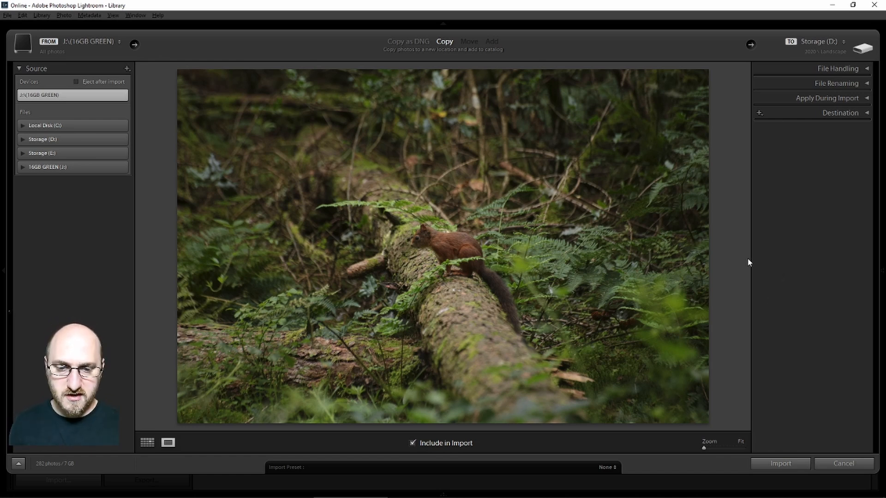
Step: Return to the thumbnail grid and look through all the photos selected for import
{"action": "double_click", "coordinate": [531, 346]}
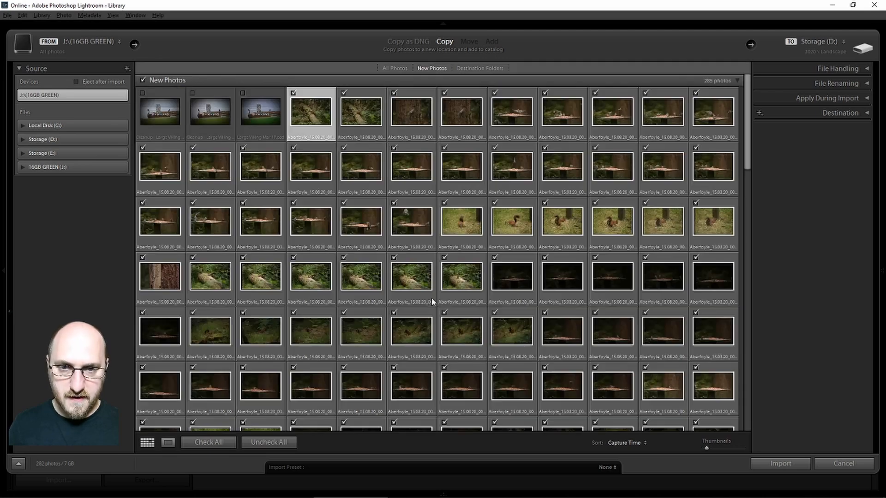
{"action": "scroll", "coordinate": [390, 195], "scroll_direction": "down", "scroll_amount": 10}
{"action": "scroll", "coordinate": [387, 195], "scroll_direction": "down", "scroll_amount": 2}
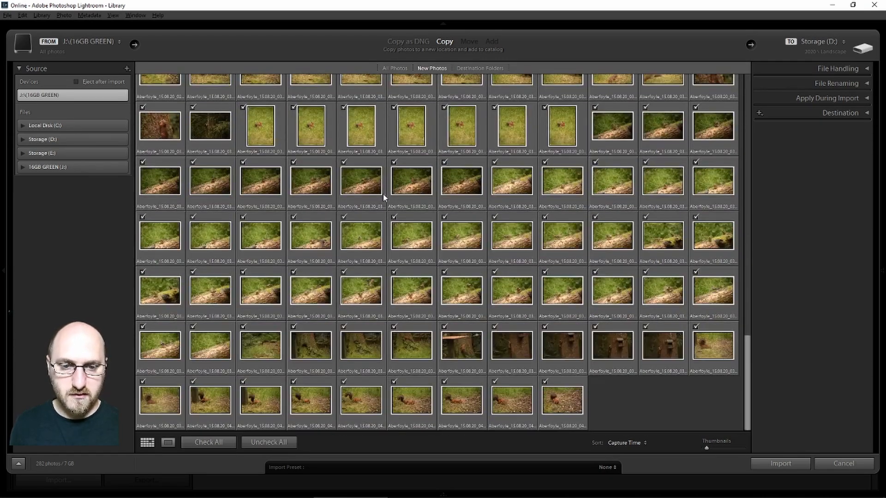
{"action": "scroll", "coordinate": [418, 257], "scroll_direction": "up", "scroll_amount": 1}
{"action": "scroll", "coordinate": [418, 257], "scroll_direction": "up", "scroll_amount": 10}
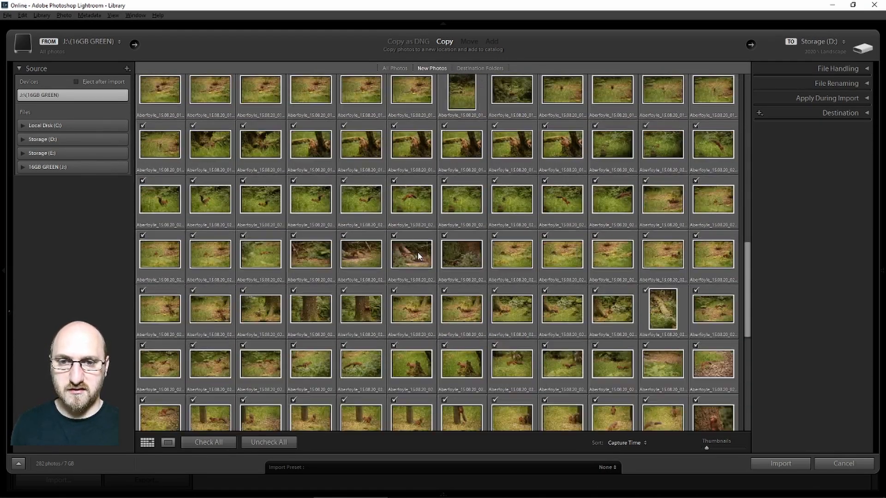
{"action": "scroll", "coordinate": [417, 253], "scroll_direction": "up", "scroll_amount": 5}
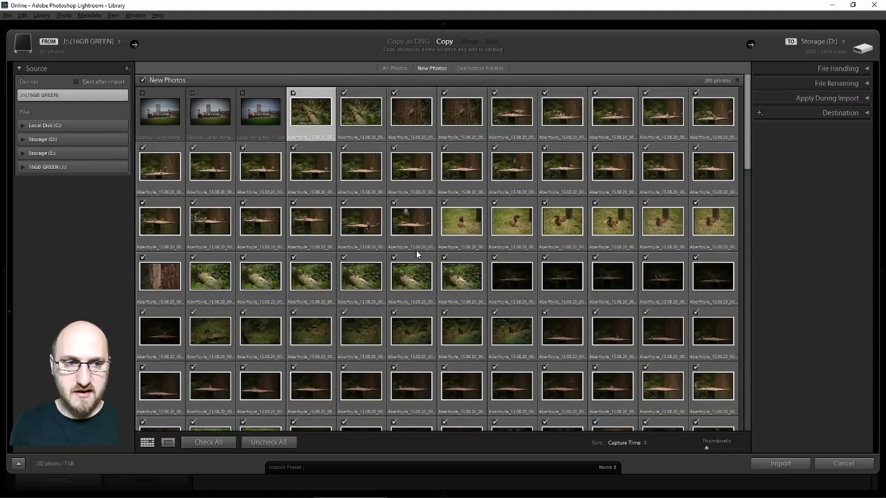
{"action": "scroll", "coordinate": [422, 247], "scroll_direction": "up", "scroll_amount": 5}
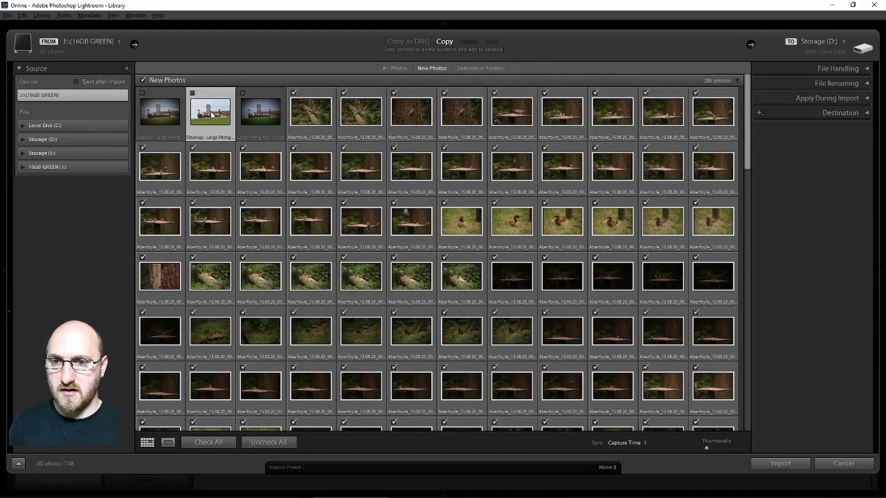
Step: Check the first thumbnails in the import grid and start importing the checked photos from the memory card
{"action": "left_click", "coordinate": [162, 117]}
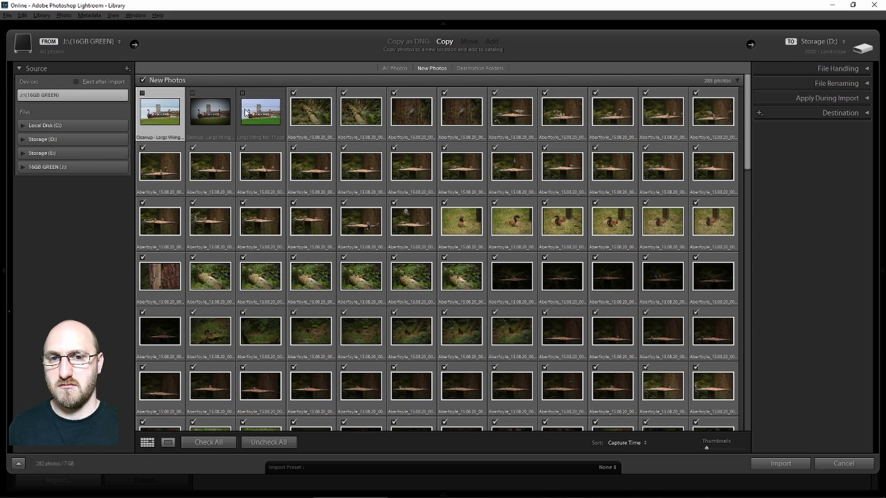
{"action": "left_click", "coordinate": [310, 115]}
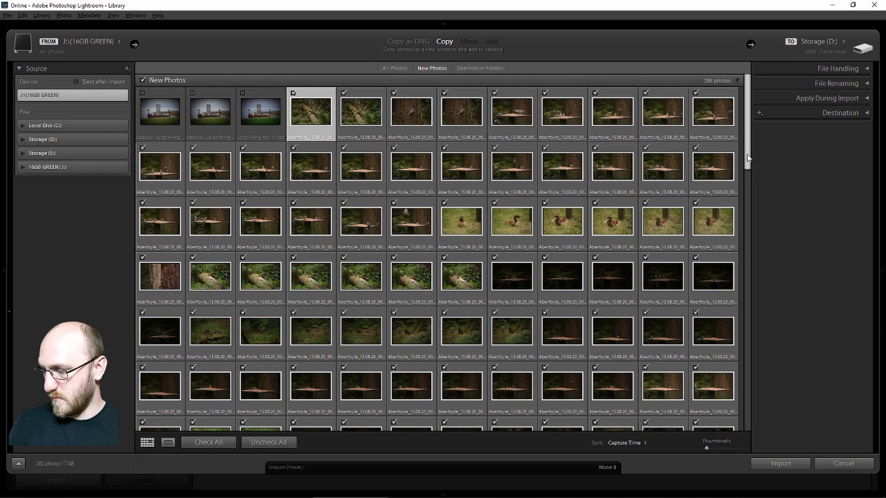
{"action": "left_click", "coordinate": [776, 464]}
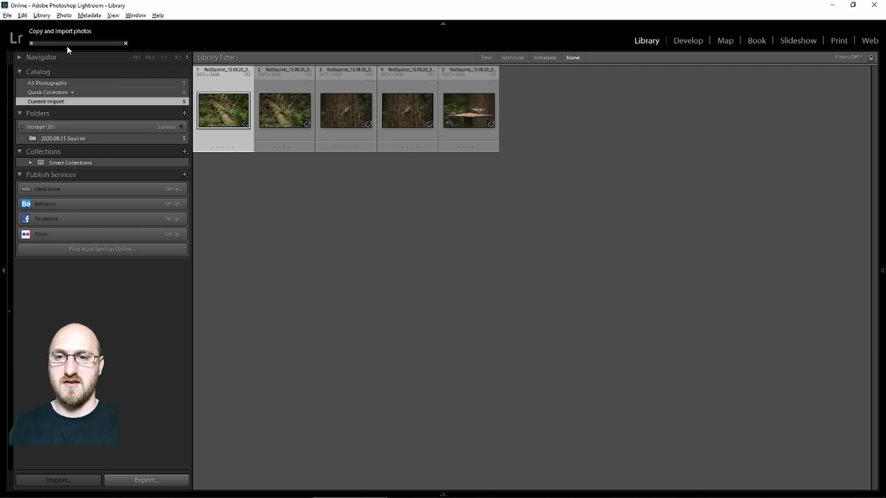
Step: View the first imported squirrel photo enlarged in Loupe view twice, returning to the grid each time
{"action": "double_click", "coordinate": [220, 112]}
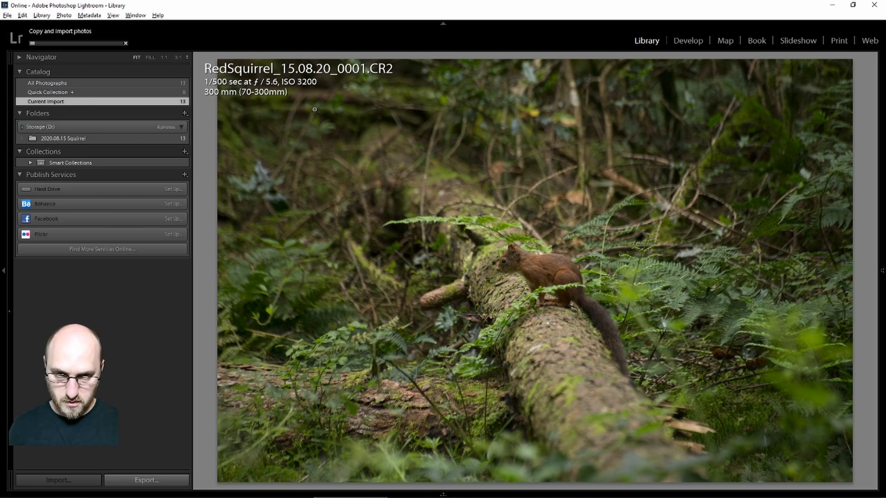
{"action": "key", "text": "g"}
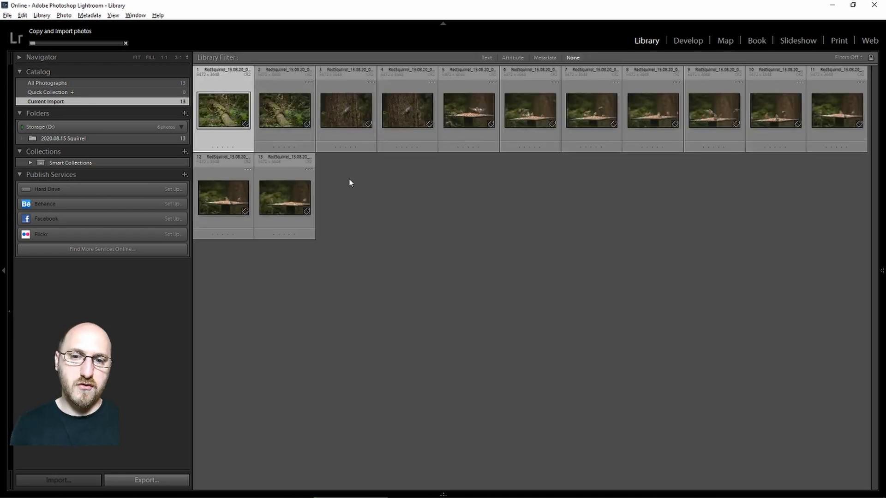
{"action": "double_click", "coordinate": [220, 111]}
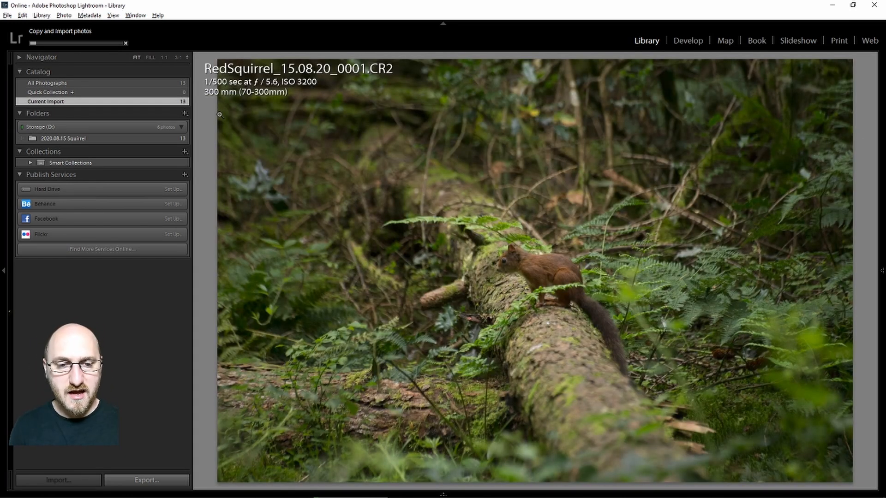
{"action": "key", "text": "g"}
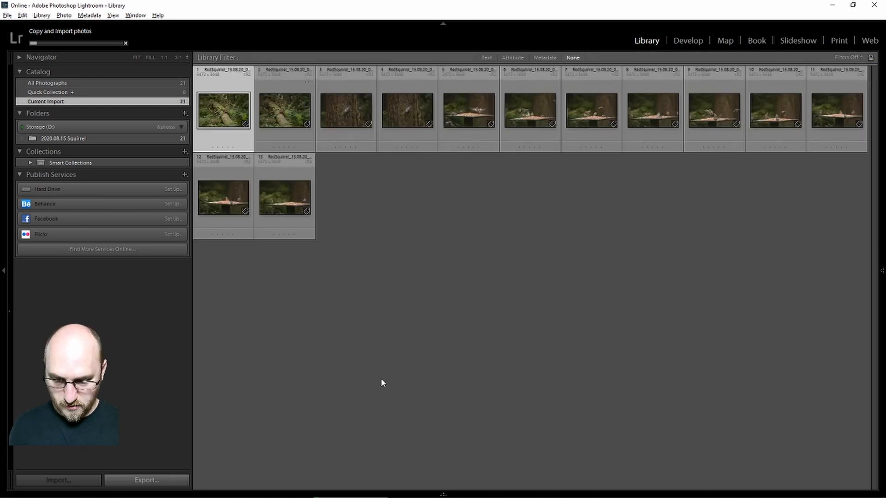
Step: Show the toolbar beneath the grid and switch the first squirrel photo between Loupe and Grid views
{"action": "key", "text": "t"}
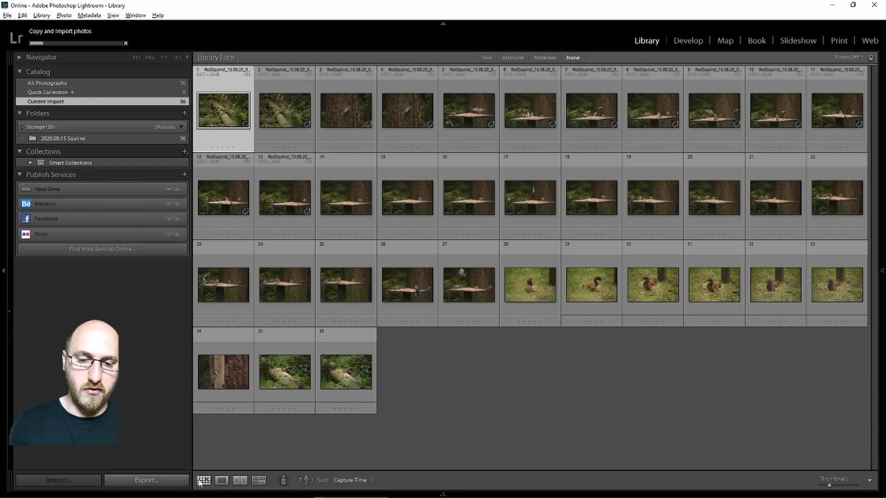
{"action": "double_click", "coordinate": [209, 109]}
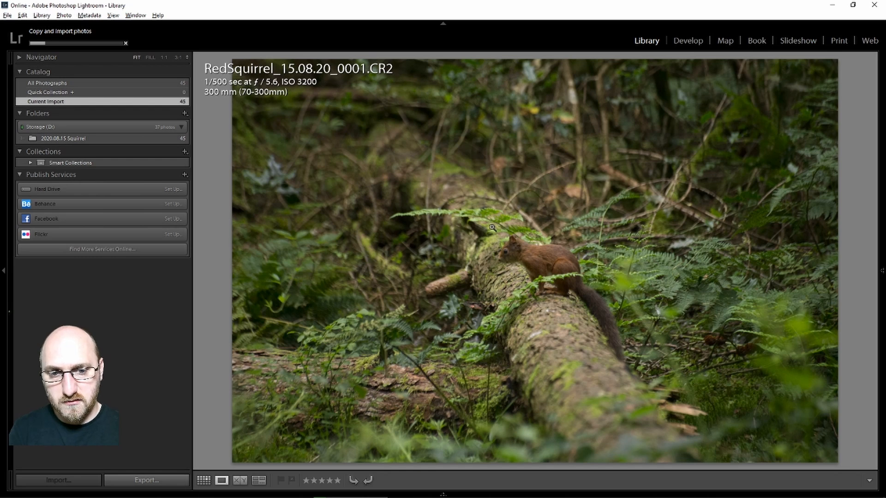
{"action": "key", "text": "g"}
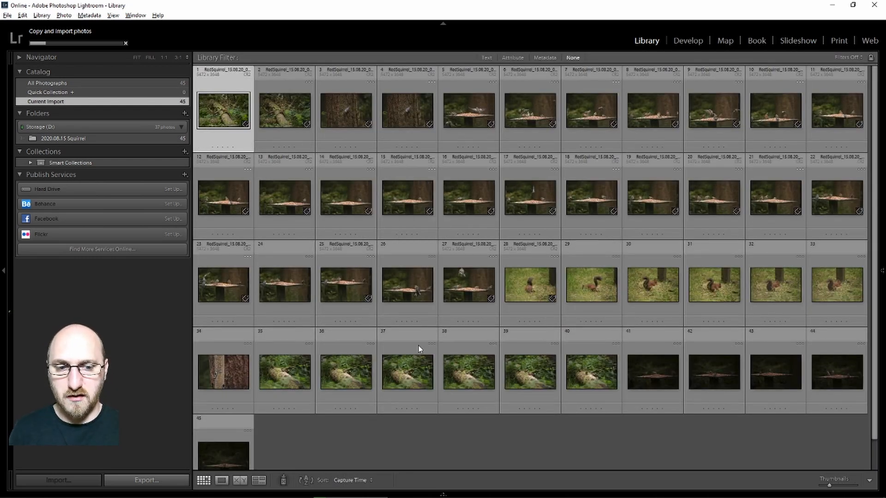
{"action": "double_click", "coordinate": [226, 109]}
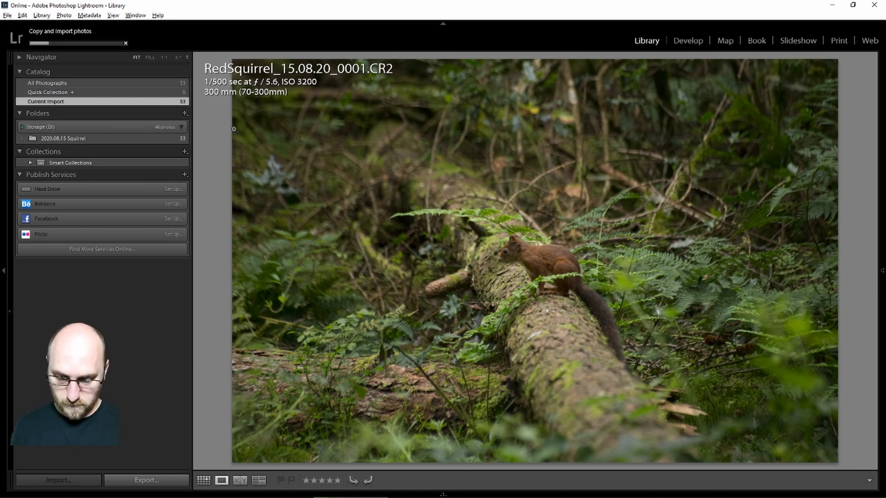
{"action": "key", "text": "g"}
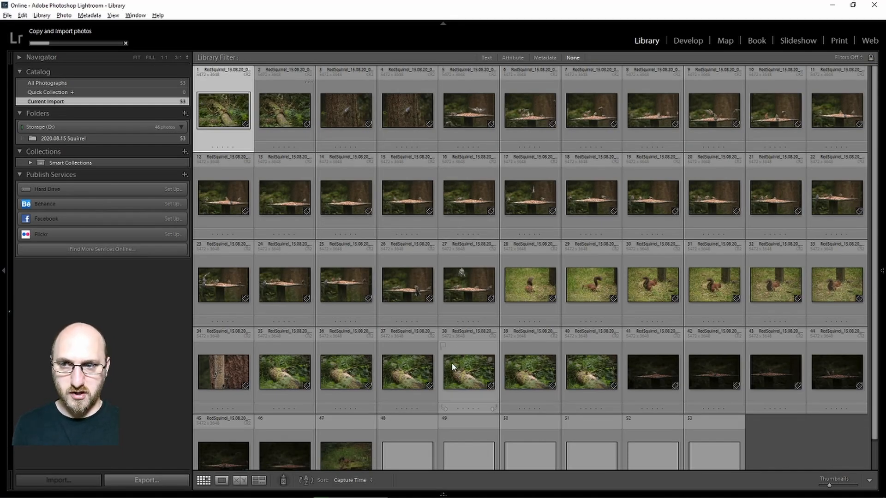
Step: Open the first squirrel photo in Loupe view and hide the info overlay, side panels, toolbar and module picker
{"action": "double_click", "coordinate": [206, 120]}
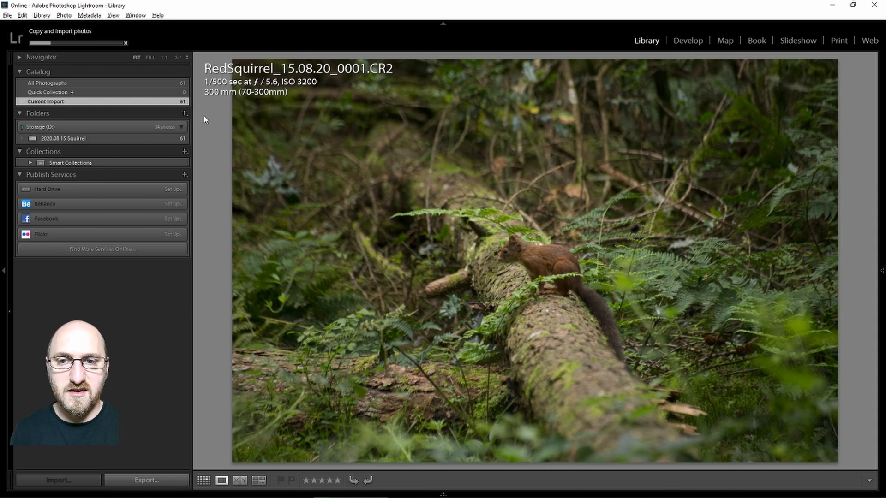
{"action": "key", "text": "i"}
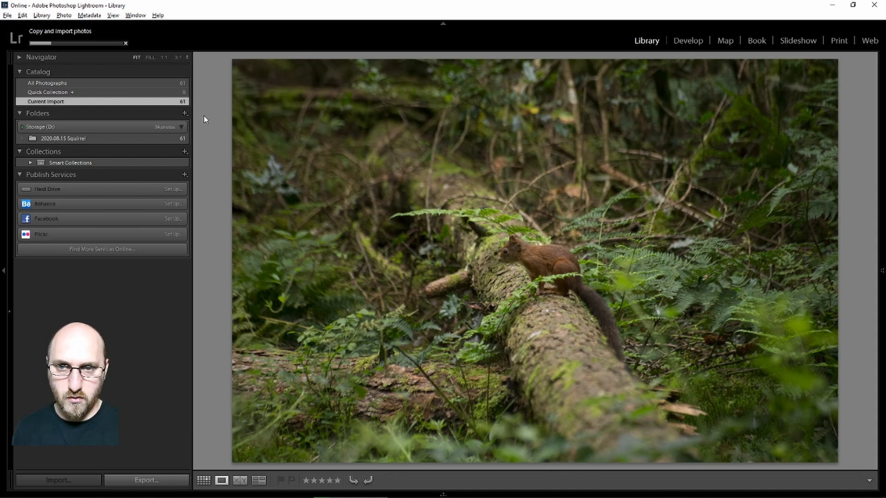
{"action": "key", "text": "Tab"}
{"action": "key", "text": "Tab"}
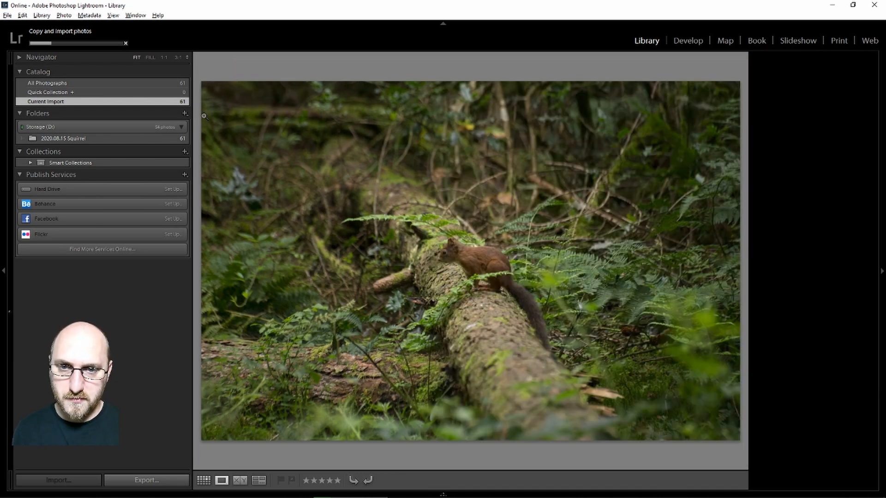
{"action": "key", "text": "t"}
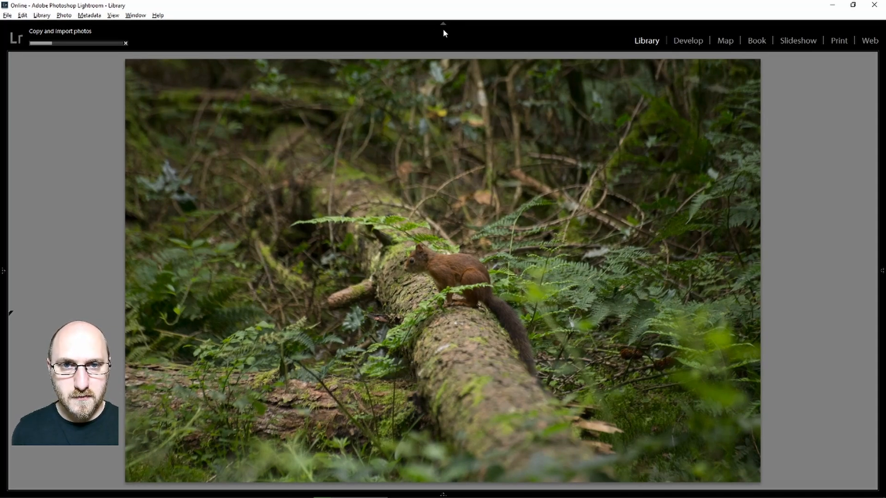
{"action": "left_click", "coordinate": [443, 24]}
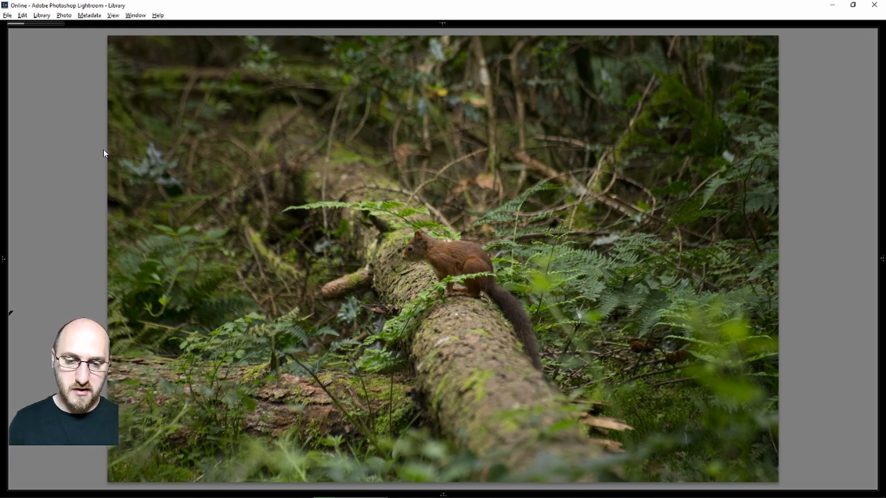
Step: View the second squirrel photo, reveal the filmstrip, and return to the first photo
{"action": "key", "text": "Right"}
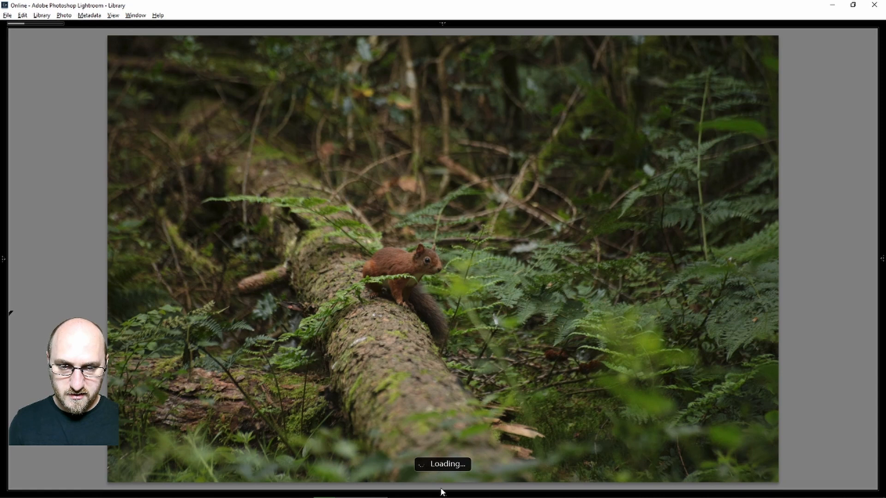
{"action": "mouse_move", "coordinate": [442, 493]}
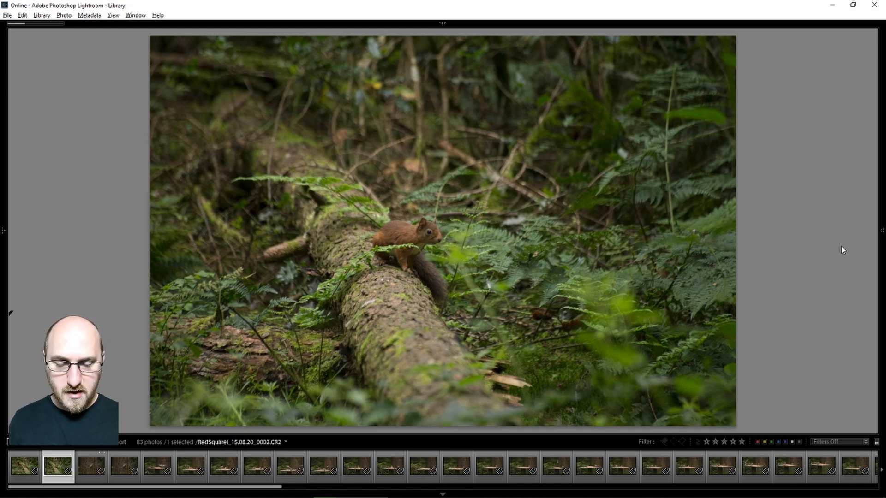
{"action": "key", "text": "Left"}
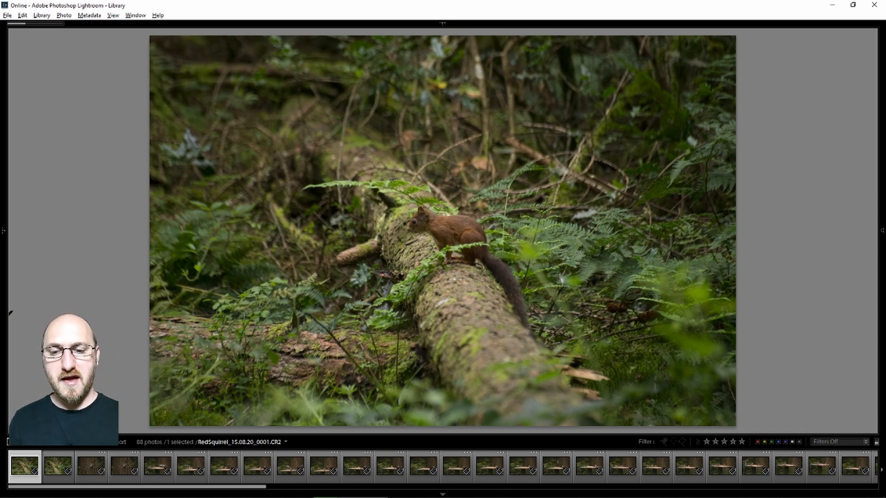
Step: Try the pick and reject flags on the first squirrel photo, and clear its flag
{"action": "key", "text": "p"}
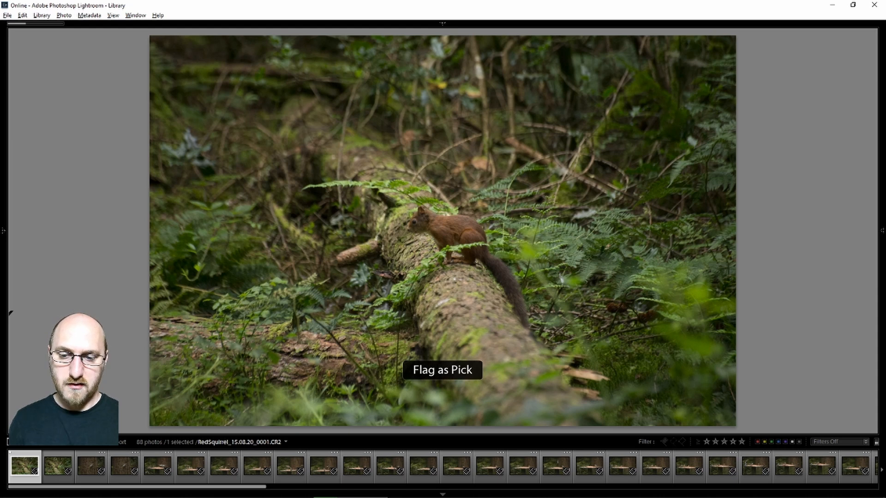
{"action": "key", "text": "x"}
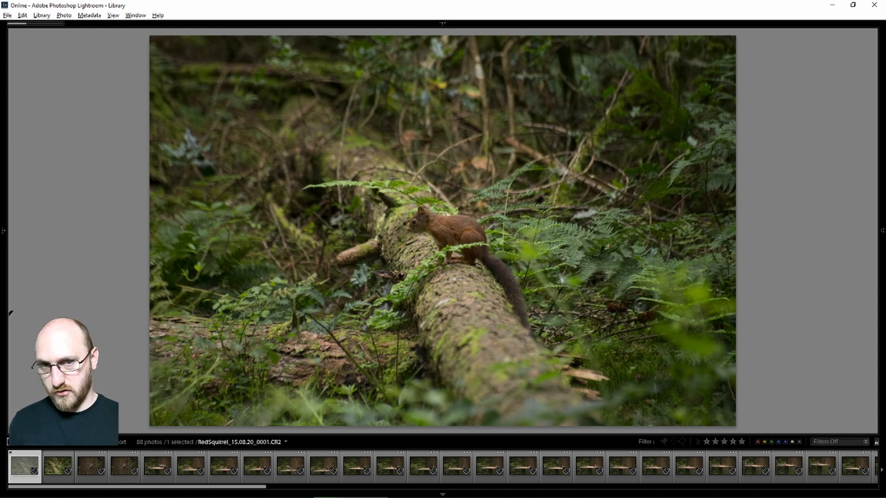
{"action": "key", "text": "u"}
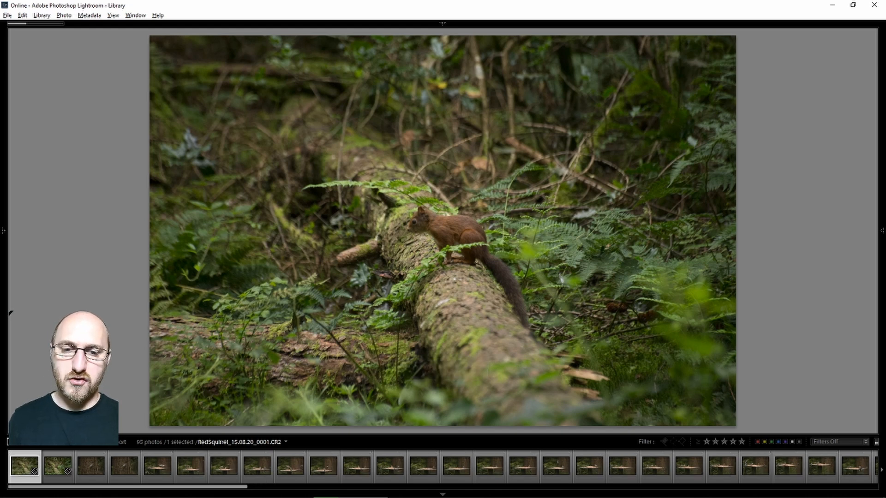
Step: Flag the first two squirrel photos as picks
{"action": "key", "text": "p"}
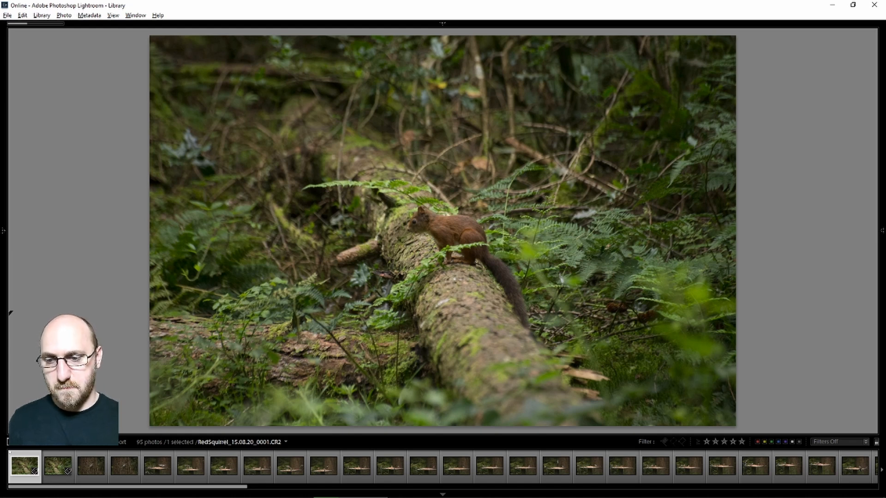
{"action": "key", "text": "Right"}
{"action": "key", "text": "p"}
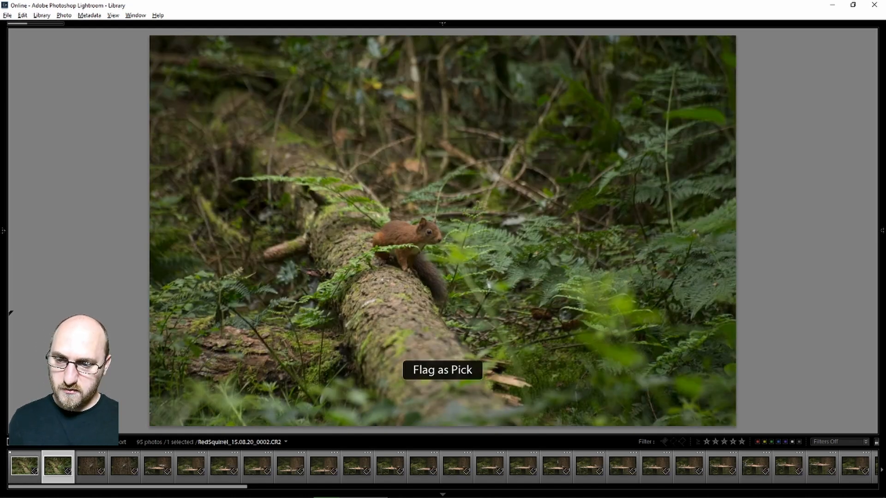
Step: Compare the two near-identical photos of the bird on the tree trunk, and flag the first of them as rejected
{"action": "key", "text": "Right"}
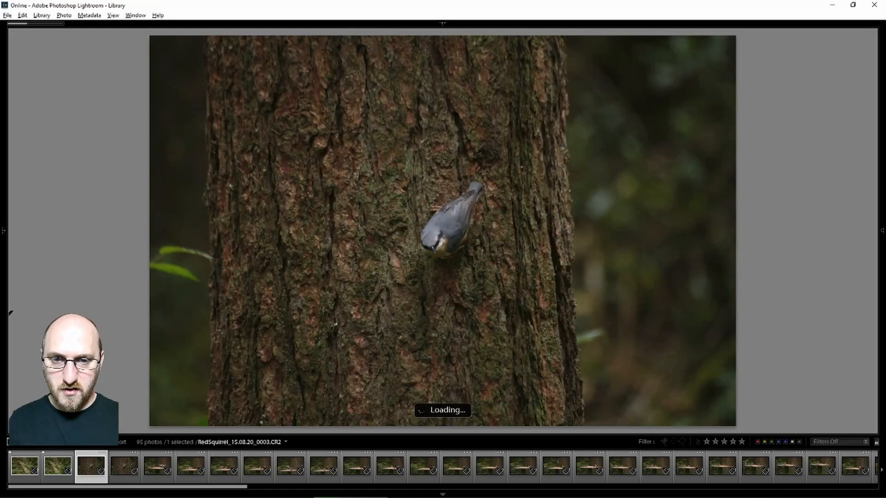
{"action": "key", "text": "Right"}
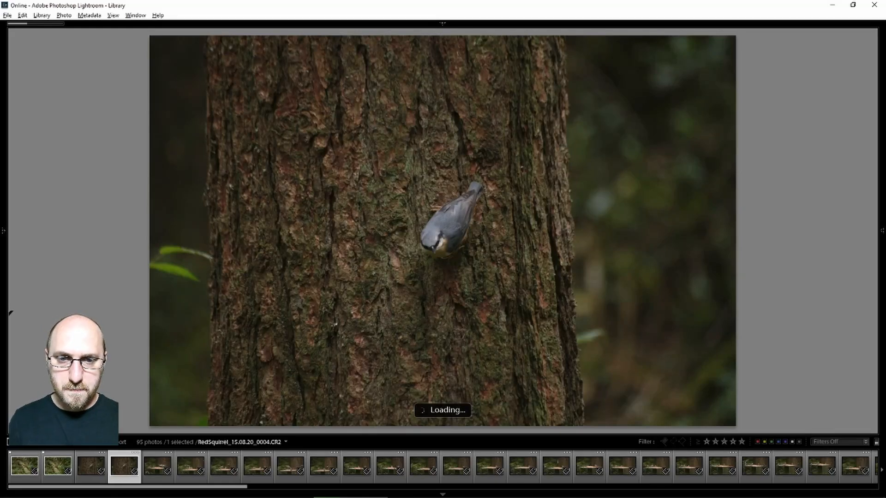
{"action": "key", "text": "Left"}
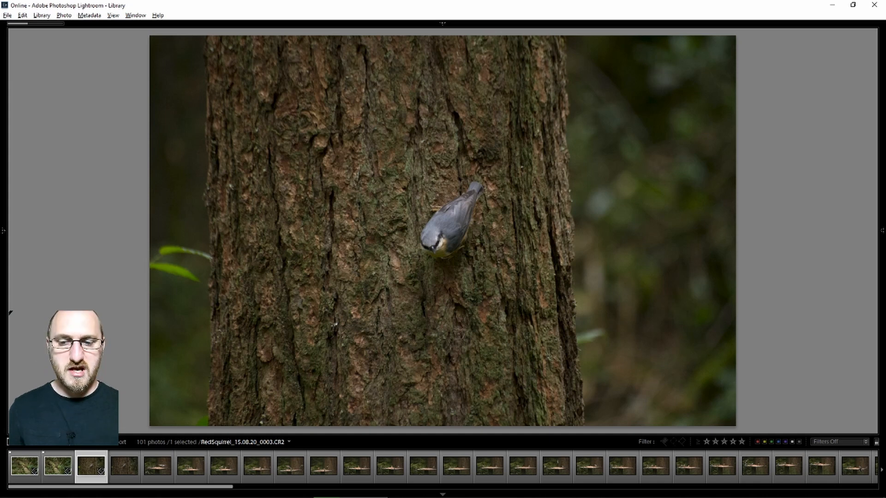
{"action": "key", "text": "Right"}
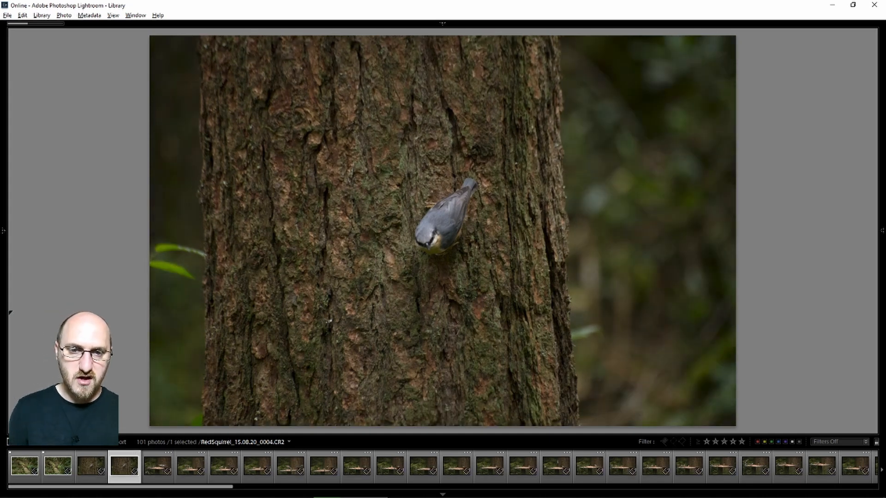
{"action": "key", "text": "Left"}
{"action": "key", "text": "Right"}
{"action": "key", "text": "Left"}
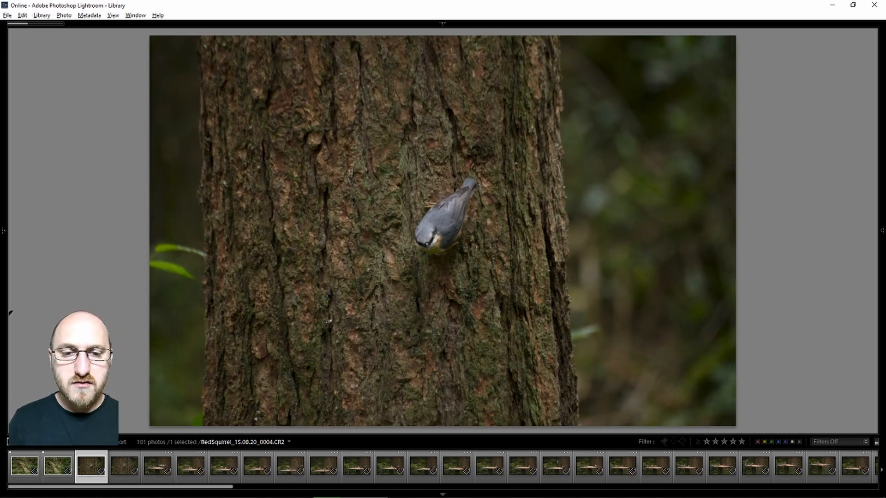
{"action": "key", "text": "Right"}
{"action": "key", "text": "Left"}
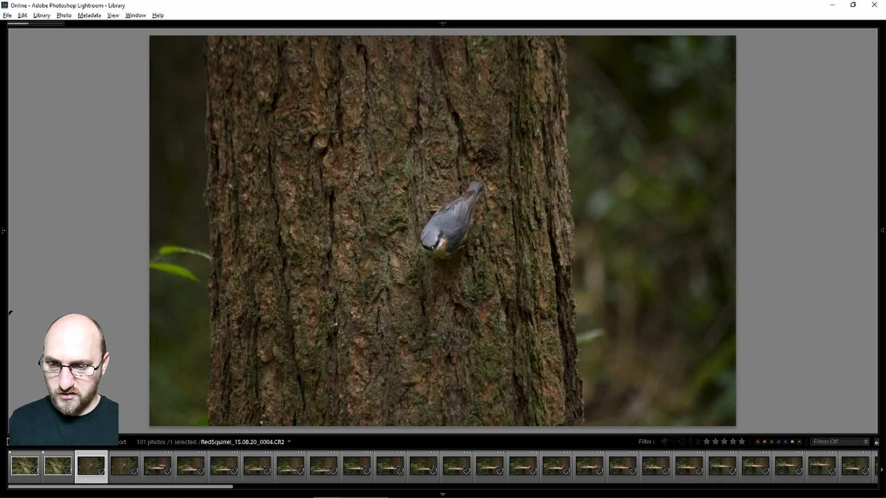
{"action": "key", "text": "x"}
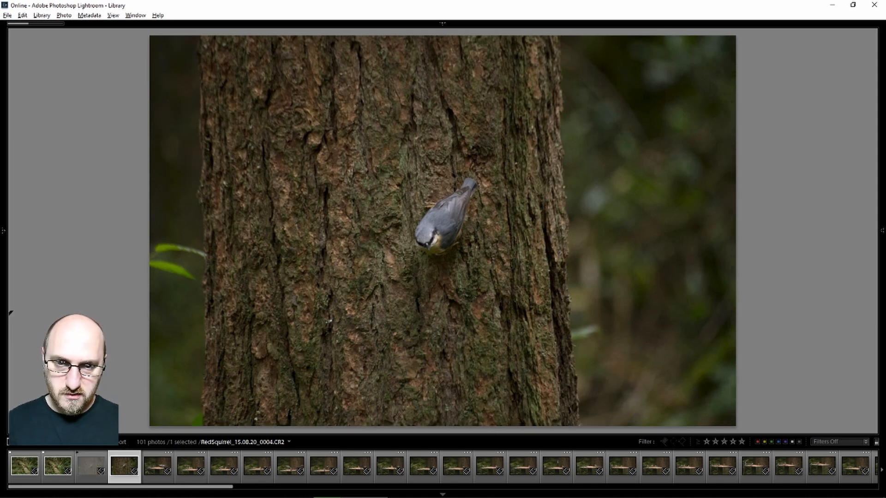
Step: Compare the first two photos of birds at the feeding table and flag RedSquirrel_15.08.20_0005.CR2 as a pick
{"action": "key", "text": "Right"}
{"action": "key", "text": "Right"}
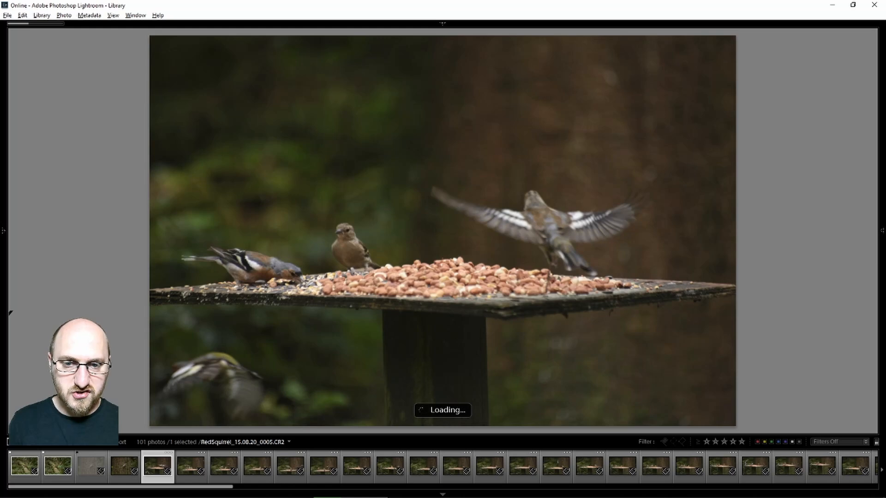
{"action": "key", "text": "Right"}
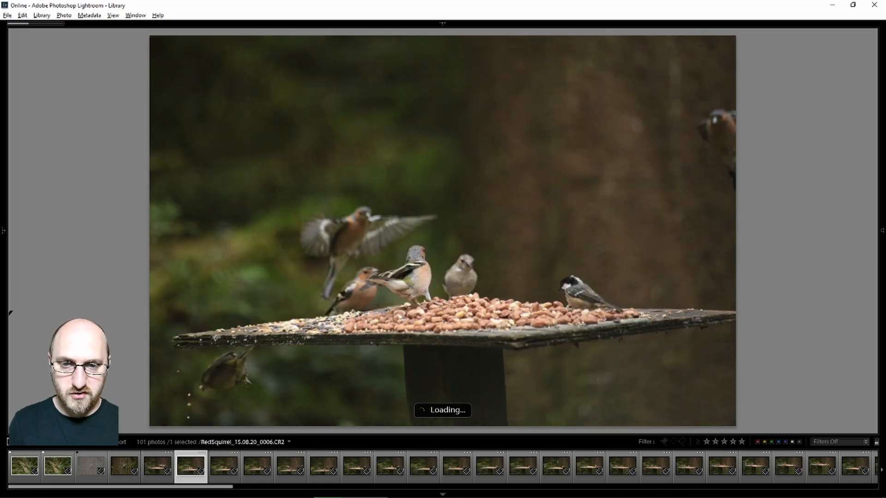
{"action": "key", "text": "Left"}
{"action": "key", "text": "p"}
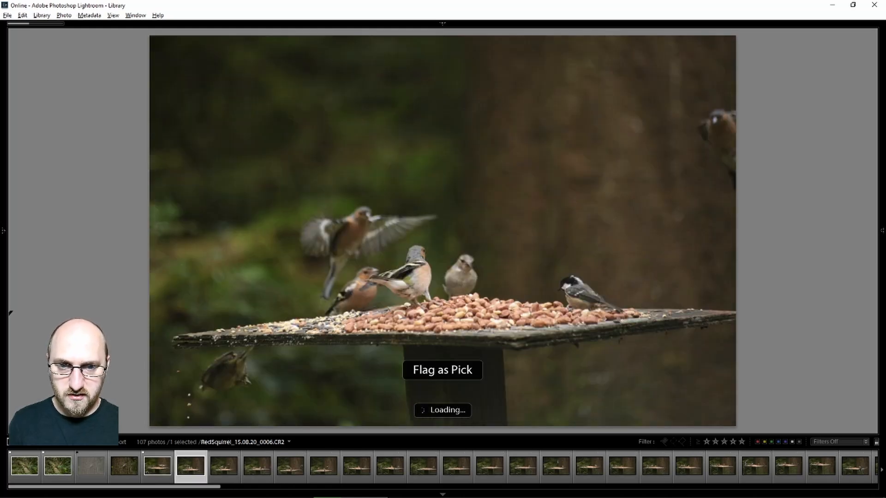
Step: Review the feeding-table photos from RedSquirrel_15.08.20_0006.CR2 to 0010, flagging 0006 and 0010 as rejected
{"action": "key", "text": "x"}
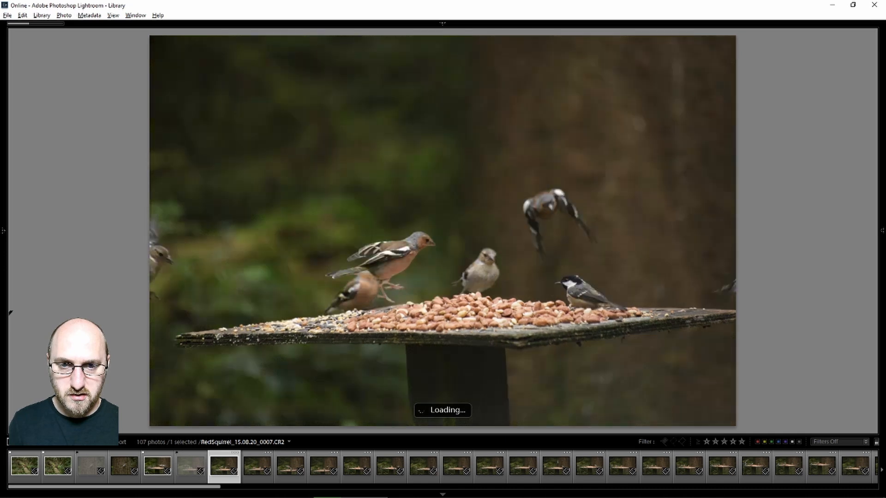
{"action": "key", "text": "Right"}
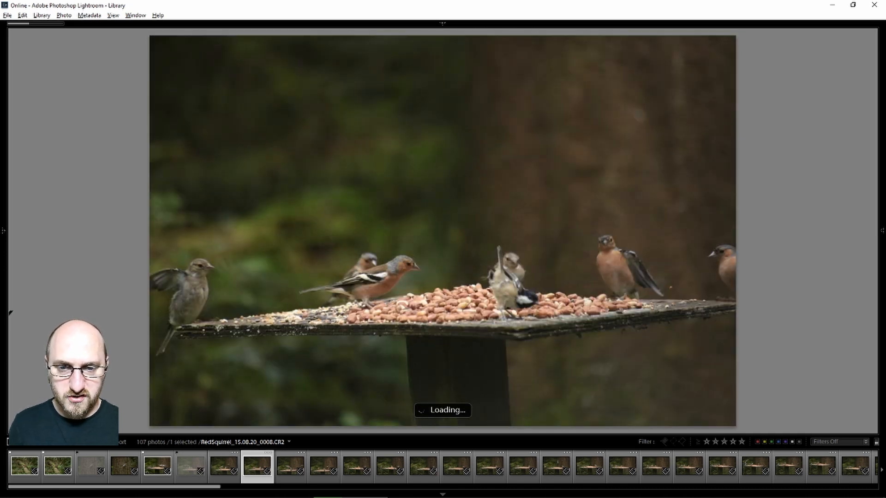
{"action": "key", "text": "Right"}
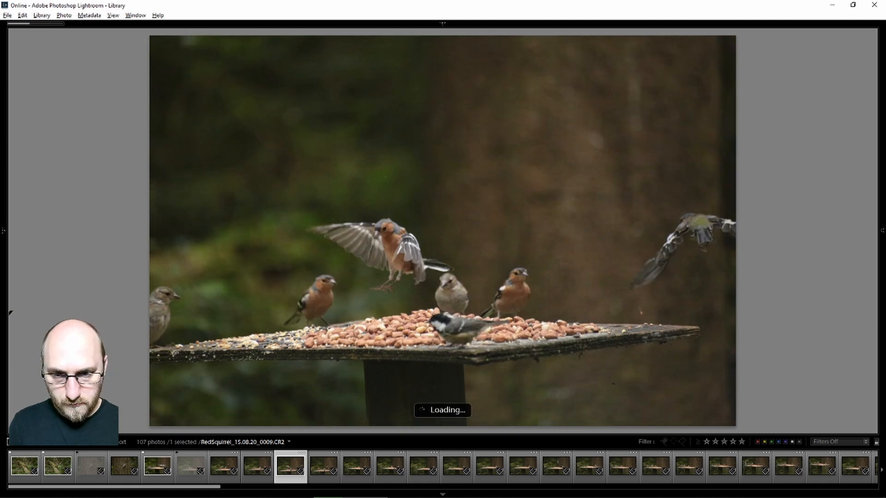
{"action": "key", "text": "Right"}
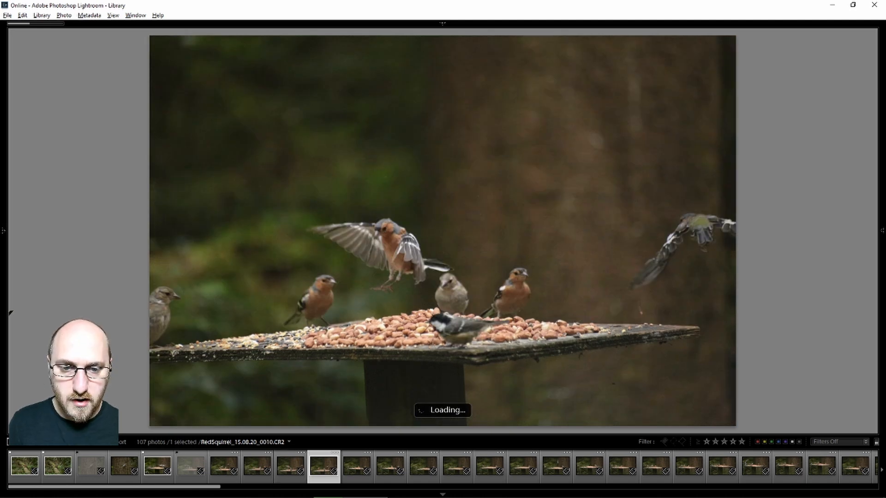
{"action": "key", "text": "x"}
{"action": "key", "text": "Right"}
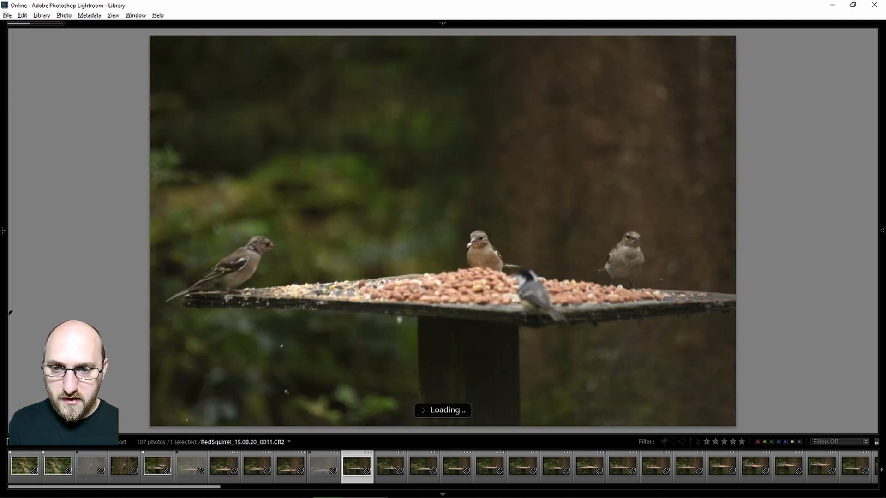
Step: Continue through the feeding-table photos up to RedSquirrel_15.08.20_0015.CR2, flagging 0013 and 0015 as rejected
{"action": "key", "text": "Right"}
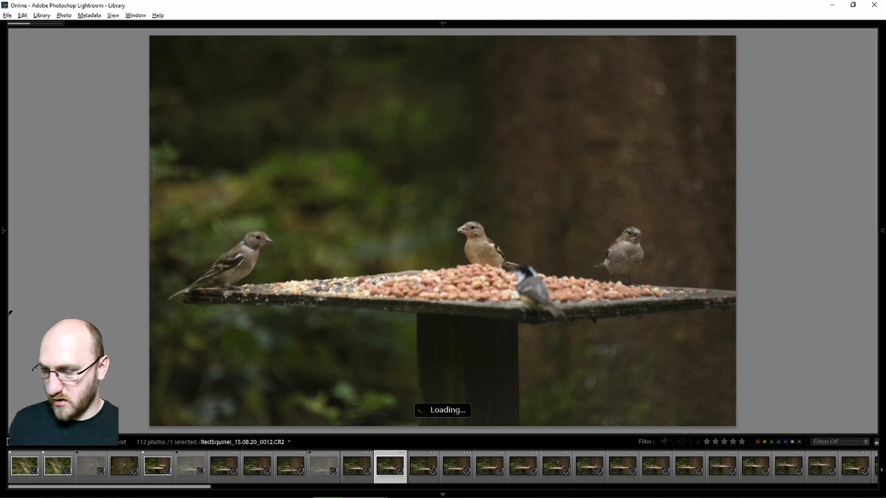
{"action": "key", "text": "Right"}
{"action": "key", "text": "x"}
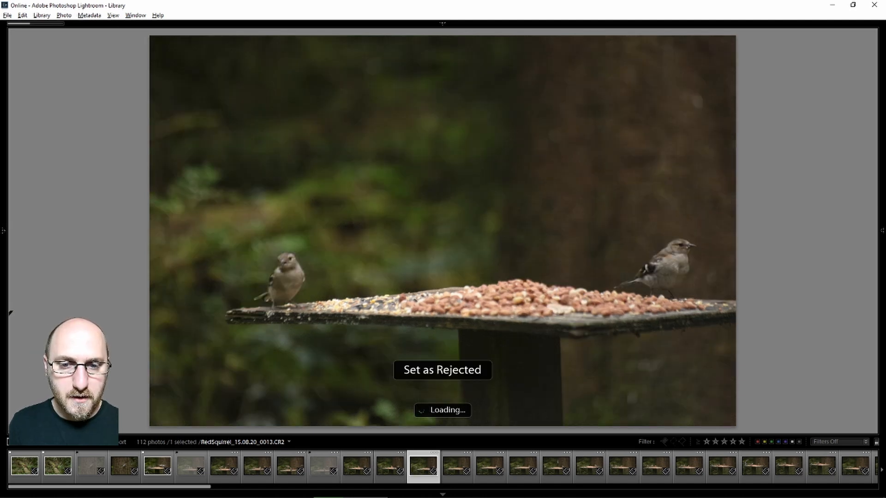
{"action": "key", "text": "Right"}
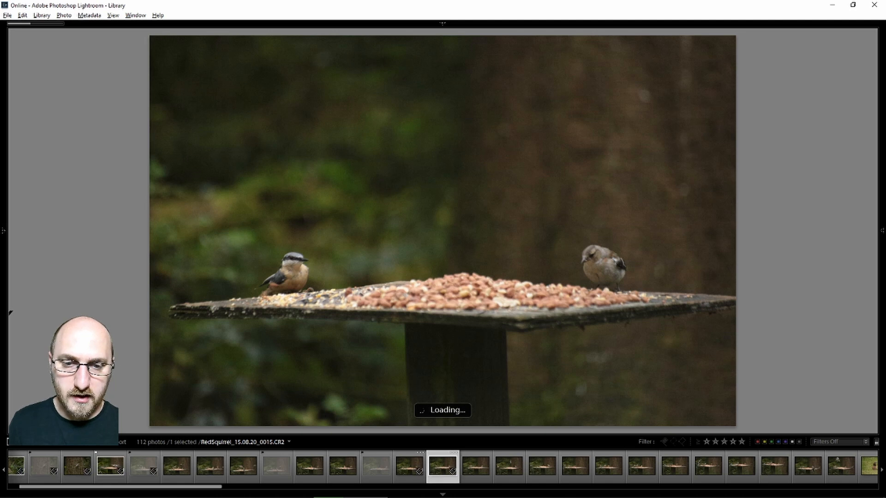
{"action": "key", "text": "Right"}
{"action": "key", "text": "x"}
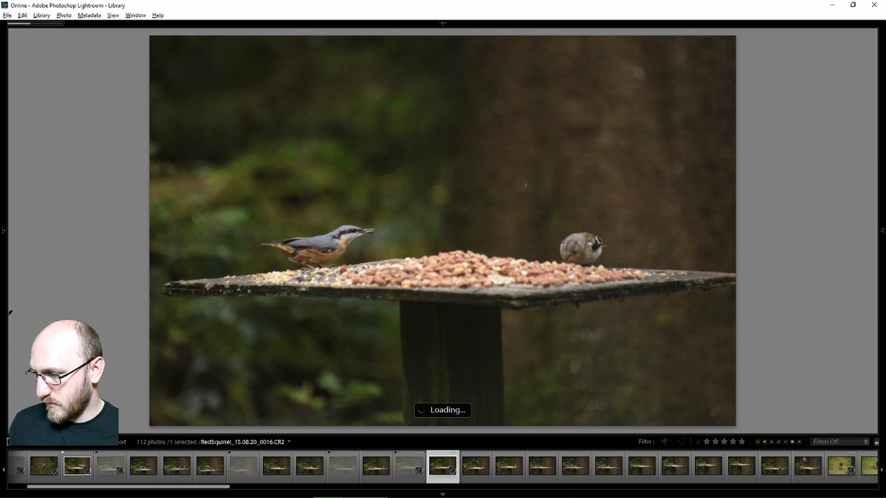
Step: Skip RedSquirrel_15.08.20_0016.CR2 and flag the feeding-table photos 0017 and 0018 as rejected
{"action": "key", "text": "Right"}
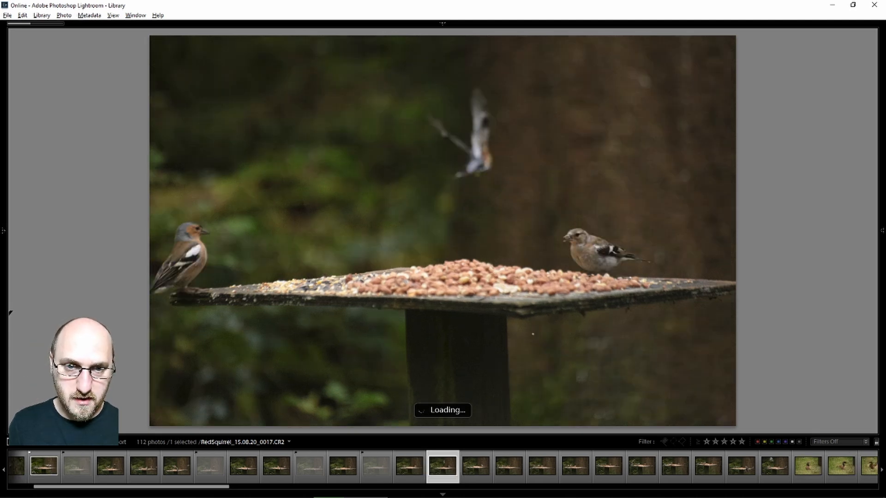
{"action": "key", "text": "x"}
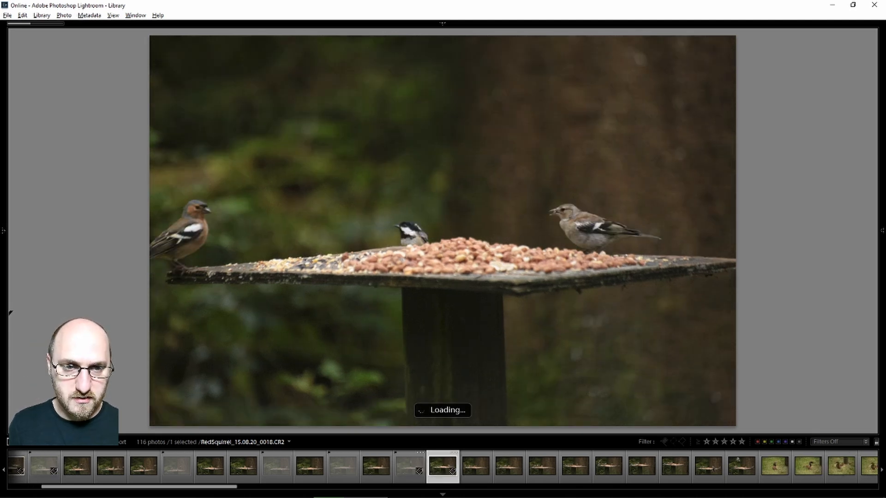
{"action": "key", "text": "x"}
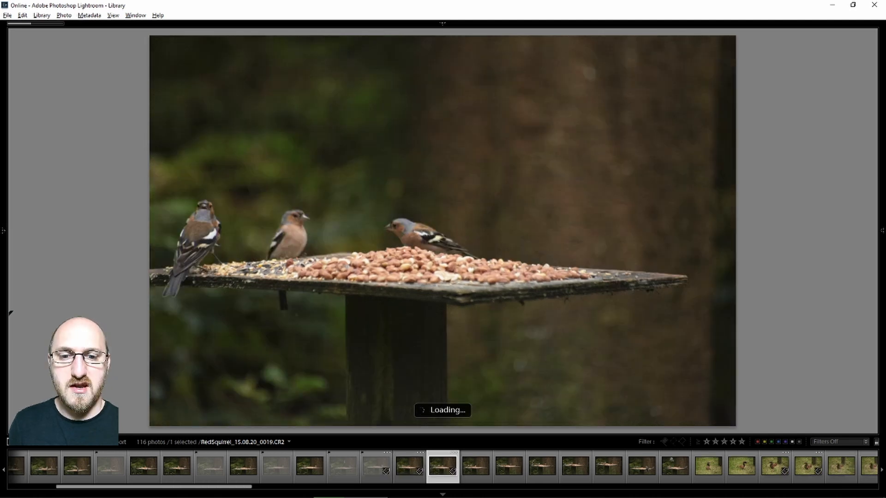
{"action": "key", "text": "Right"}
Step: Reject and then unflag RedSquirrel_15.08.20_0020.CR2, and inspect the two leftmost birds on its feeding table close up
{"action": "key", "text": "x"}
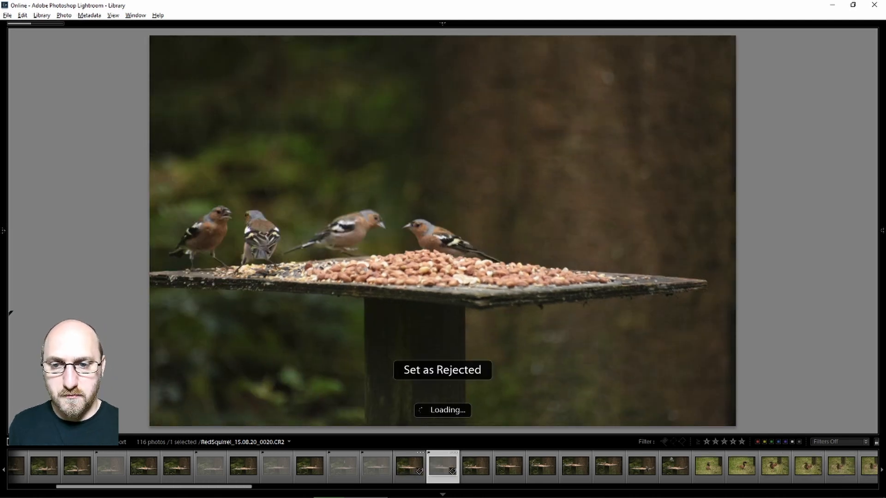
{"action": "key", "text": "u"}
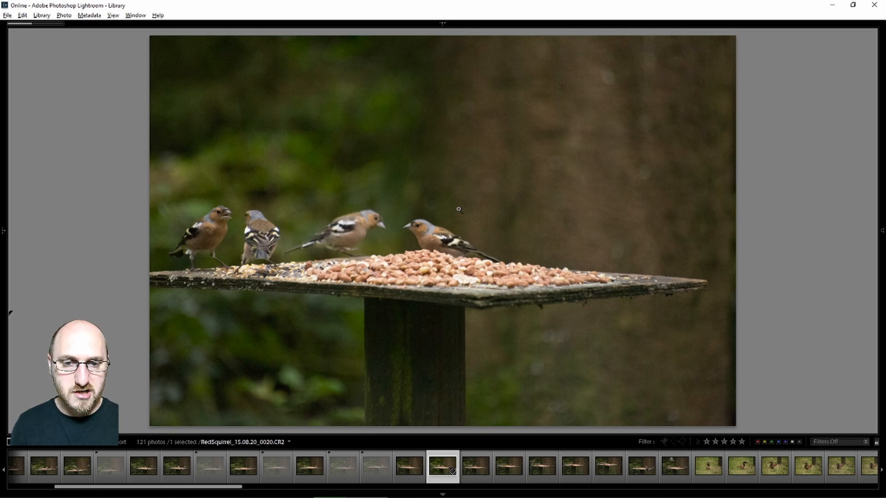
{"action": "left_click", "coordinate": [220, 226]}
{"action": "left_click_drag", "start_coordinate": [219, 231], "coordinate": [407, 203]}
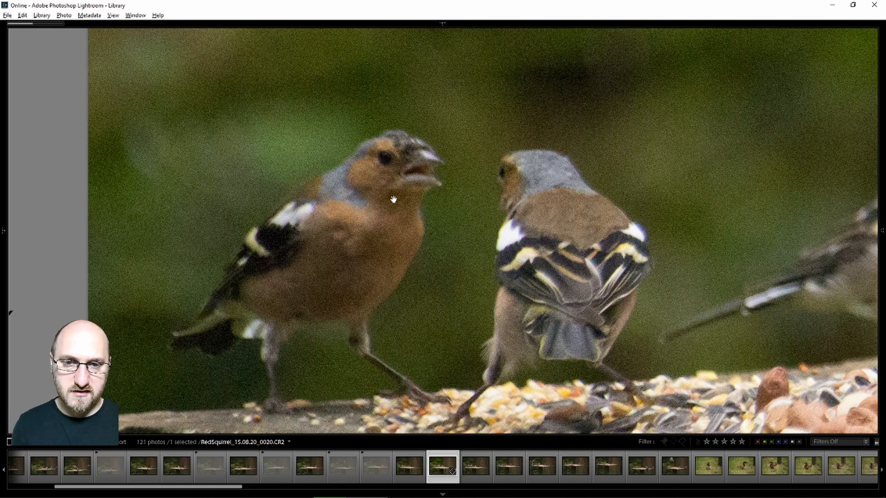
{"action": "left_click_drag", "start_coordinate": [394, 199], "coordinate": [389, 179]}
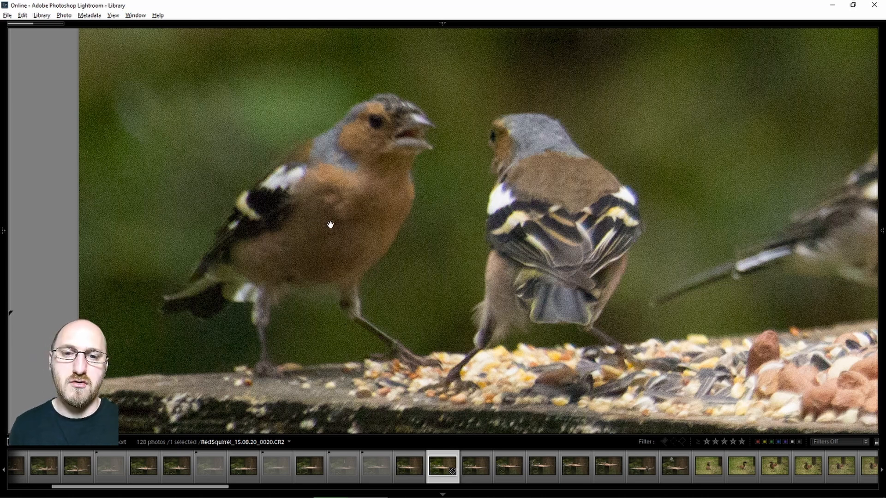
{"action": "left_click_drag", "start_coordinate": [330, 225], "coordinate": [331, 220]}
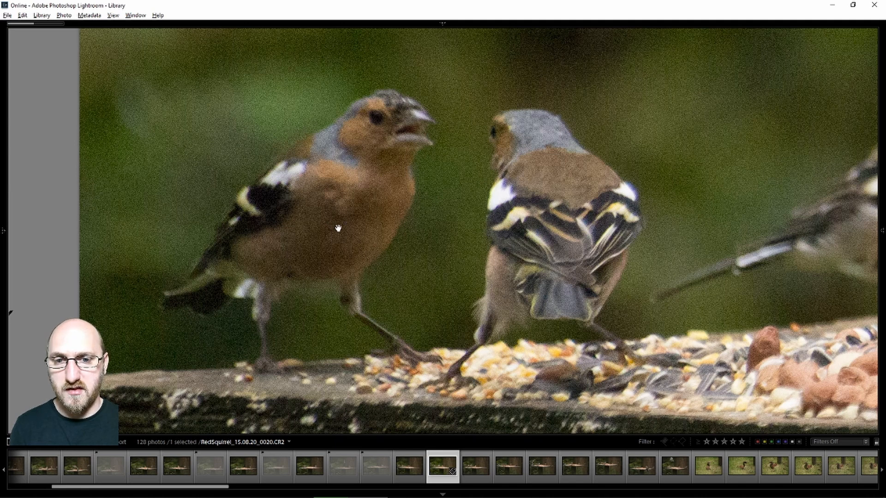
{"action": "left_click", "coordinate": [330, 210]}
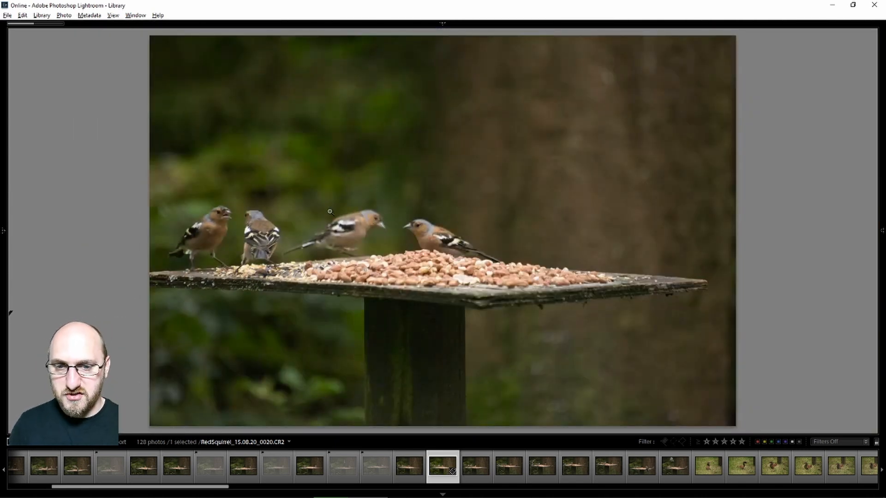
Step: Flag the feeding-table photos RedSquirrel_15.08.20_0020.CR2 and 0021 as picks
{"action": "key", "text": "p"}
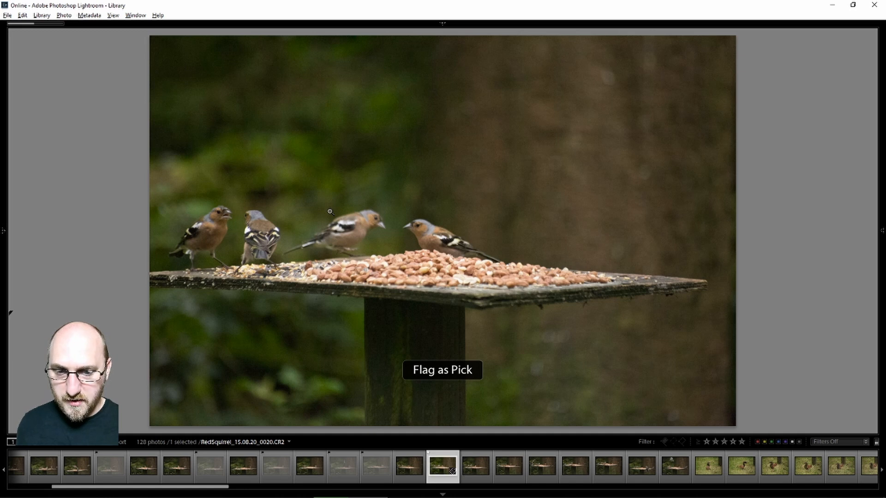
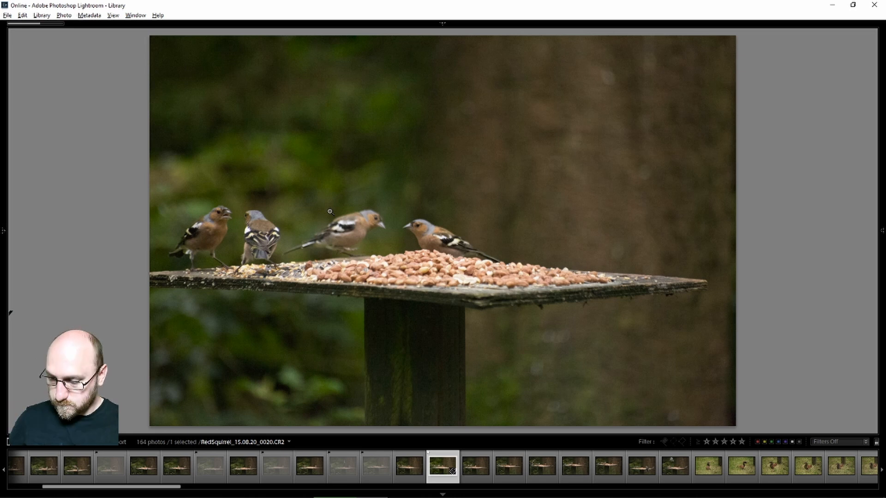
{"action": "key", "text": "Right"}
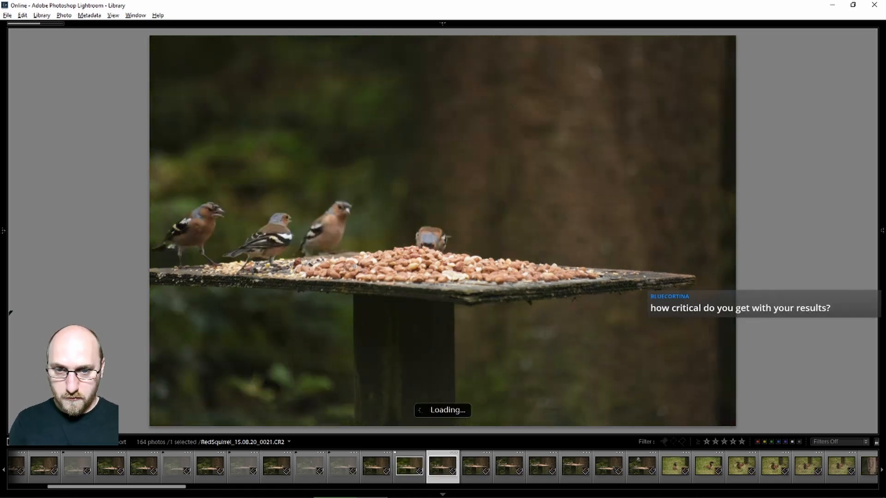
{"action": "key", "text": "p"}
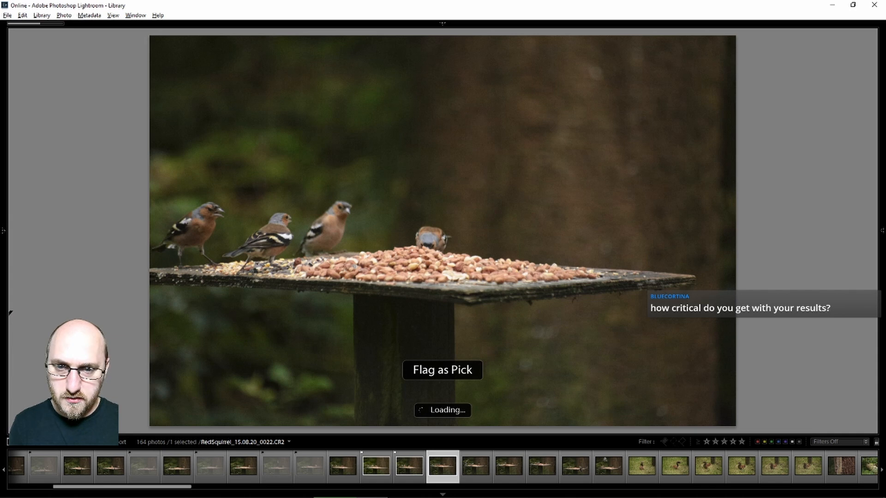
Step: Look through the remaining feeding-table photos after RedSquirrel_15.08.20_0021.CR2, up to the squirrel photos in the grass
{"action": "key", "text": "Right"}
{"action": "key", "text": "Right"}
{"action": "key", "text": "Right"}
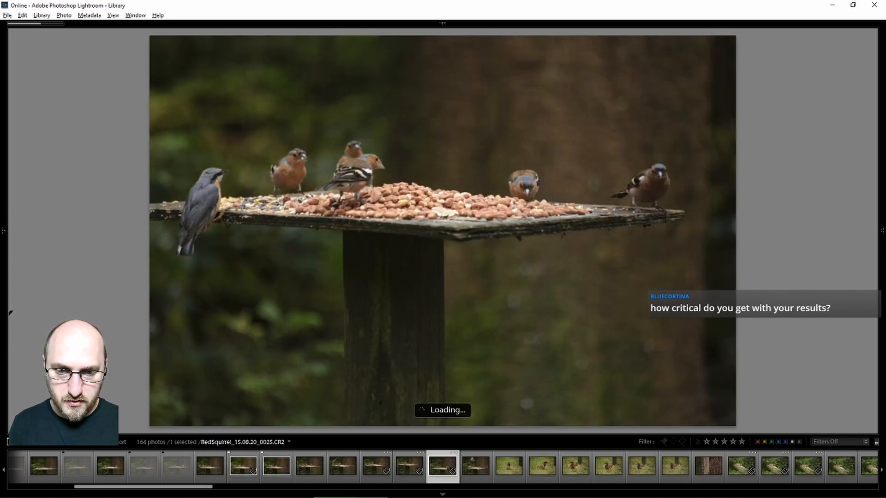
{"action": "key", "text": "Right"}
{"action": "key", "text": "Right"}
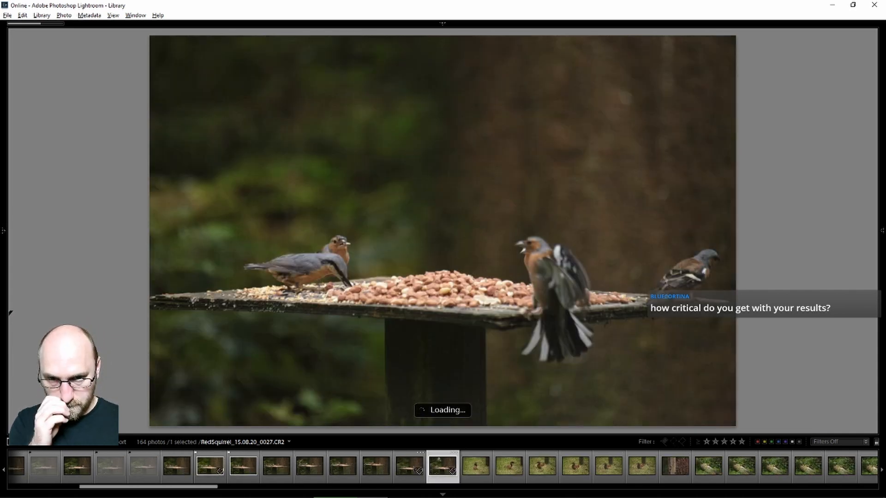
{"action": "key", "text": "Right"}
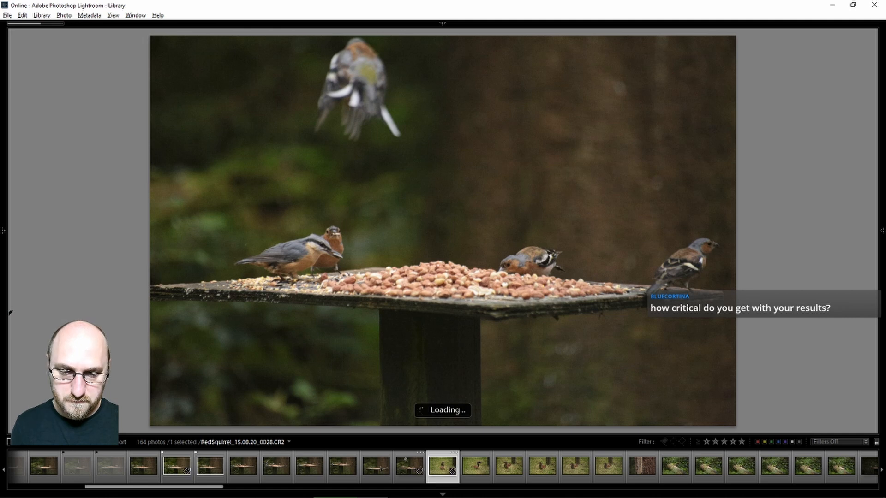
{"action": "key", "text": "Right"}
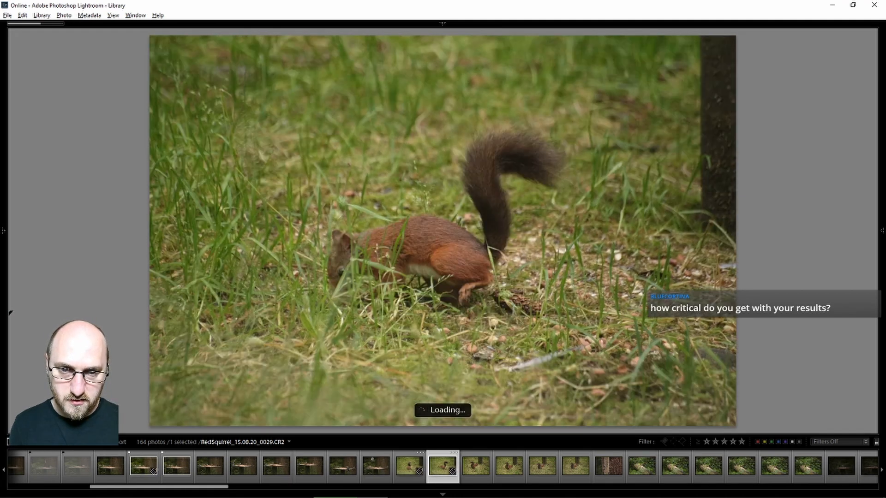
Step: Flag the squirrel photos RedSquirrel_15.08.20_0028.CR2 and 0029 as rejected, and flag 0030 as a pick
{"action": "key", "text": "Left"}
{"action": "key", "text": "x"}
{"action": "key", "text": "Right"}
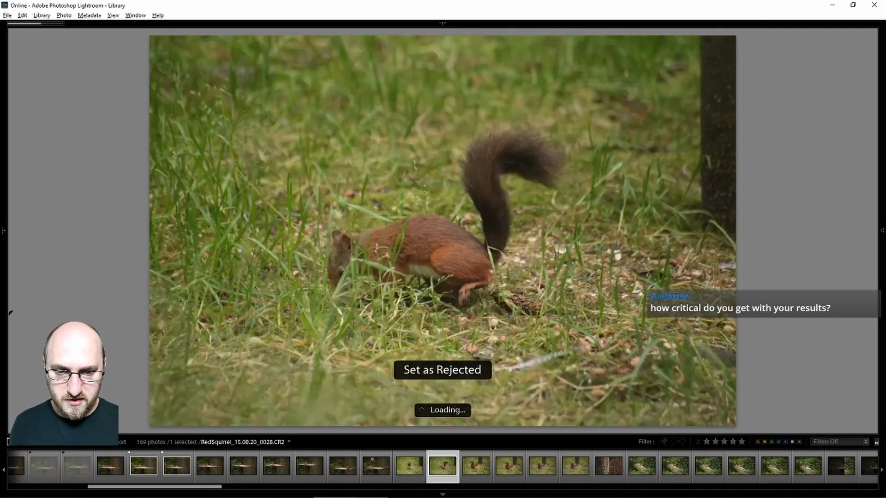
{"action": "key", "text": "x"}
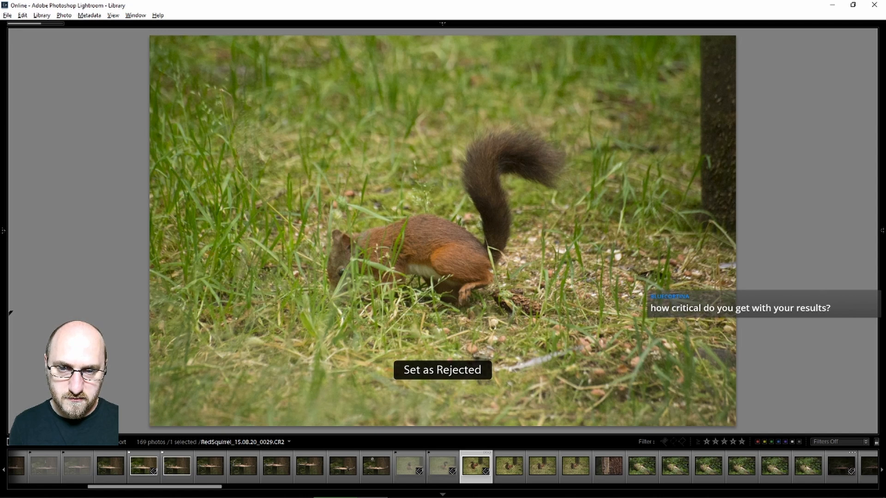
{"action": "key", "text": "Right"}
{"action": "key", "text": "p"}
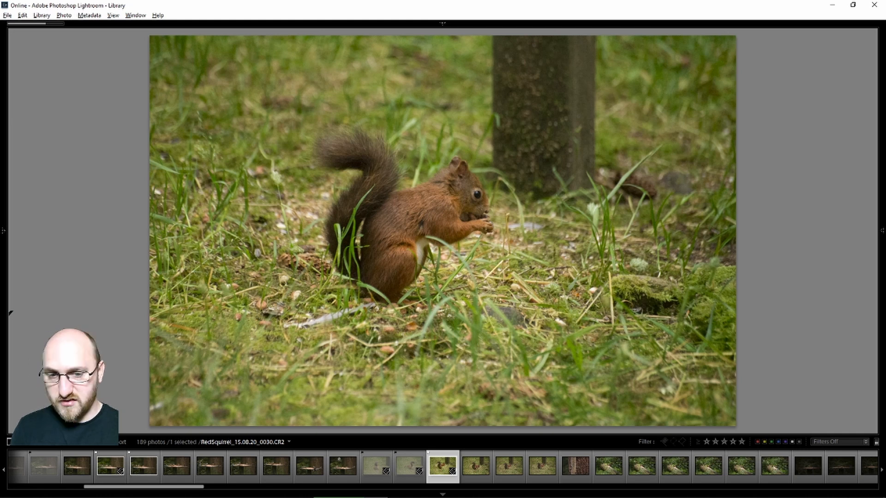
Step: Compare the squirrel photos RedSquirrel_15.08.20_0031.CR2 and 0032, rejecting 0031 and flagging 0032 as a pick
{"action": "key", "text": "Right"}
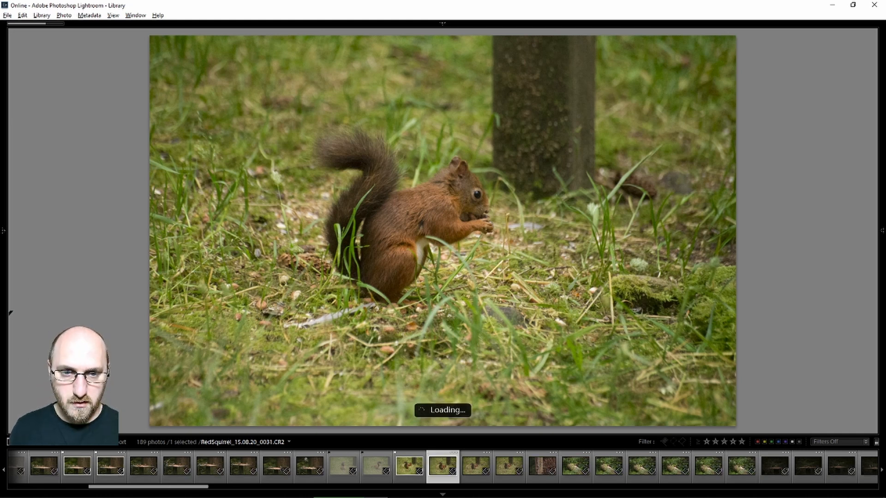
{"action": "key", "text": "Right"}
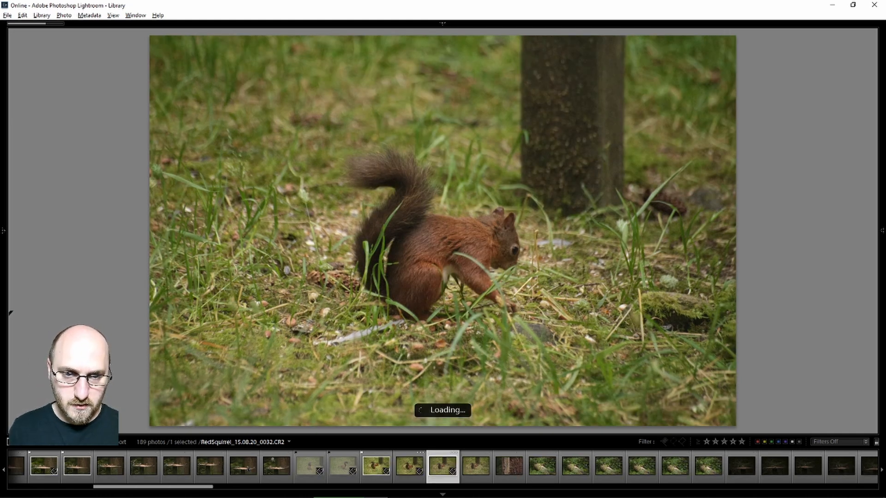
{"action": "key", "text": "Left"}
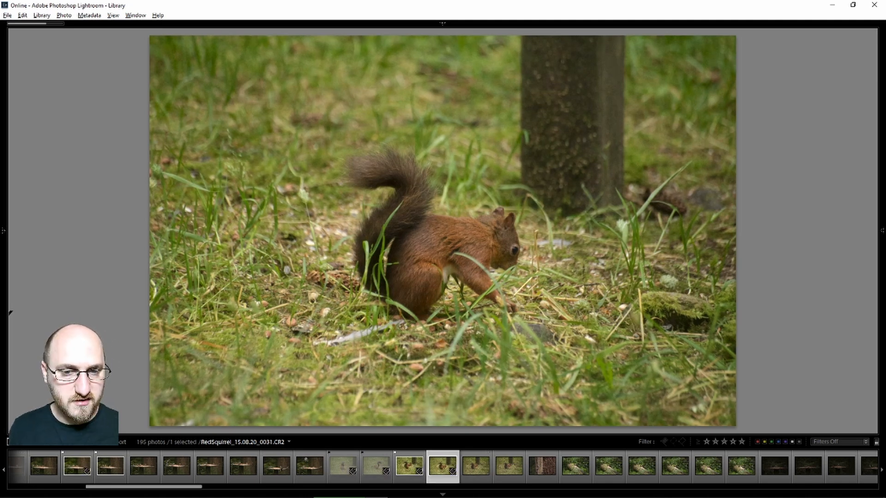
{"action": "key", "text": "x"}
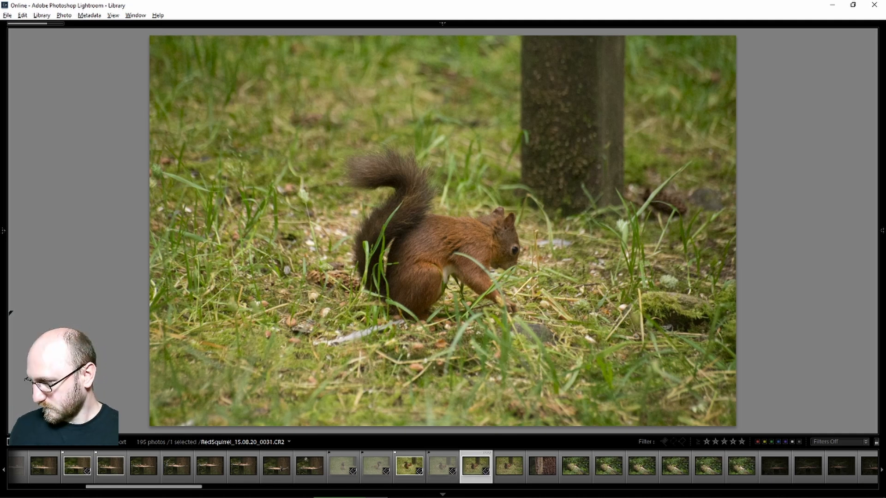
{"action": "key", "text": "Right"}
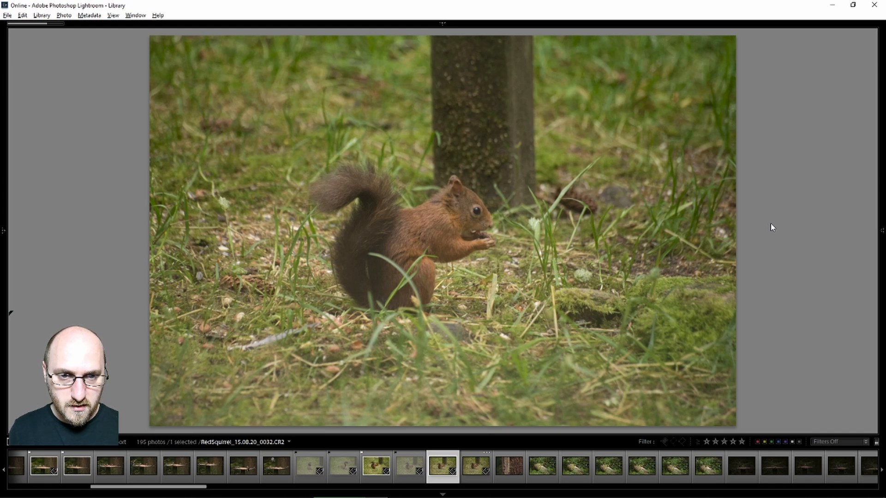
{"action": "key", "text": "p"}
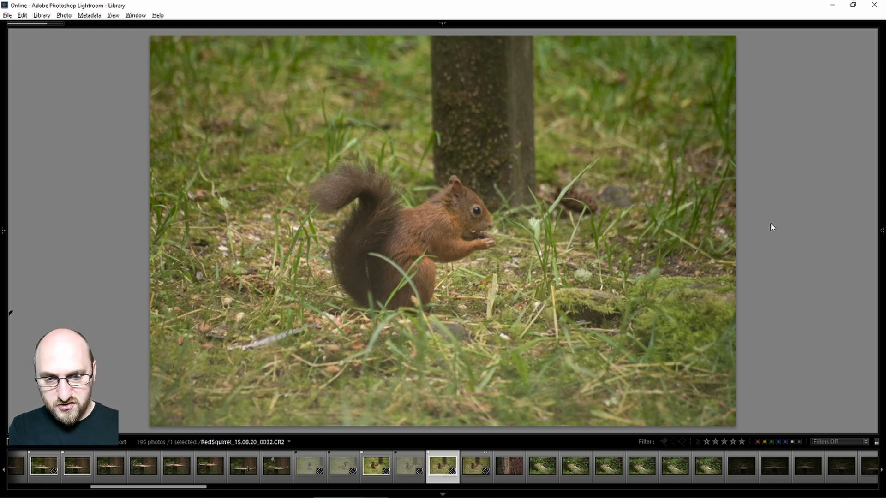
Step: Compare the squirrel photos RedSquirrel_15.08.20_0032.CR2 and 0033, also magnified at the eye, and flag 0033 as a pick
{"action": "key", "text": "Right"}
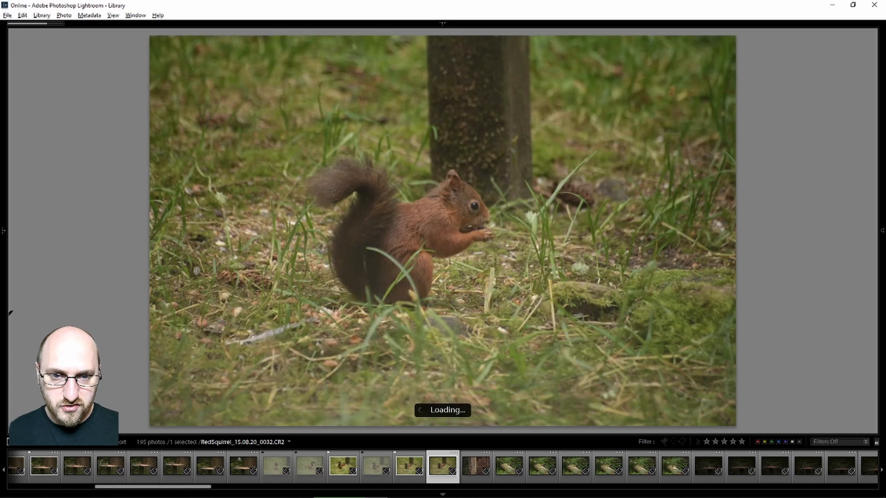
{"action": "key", "text": "Left"}
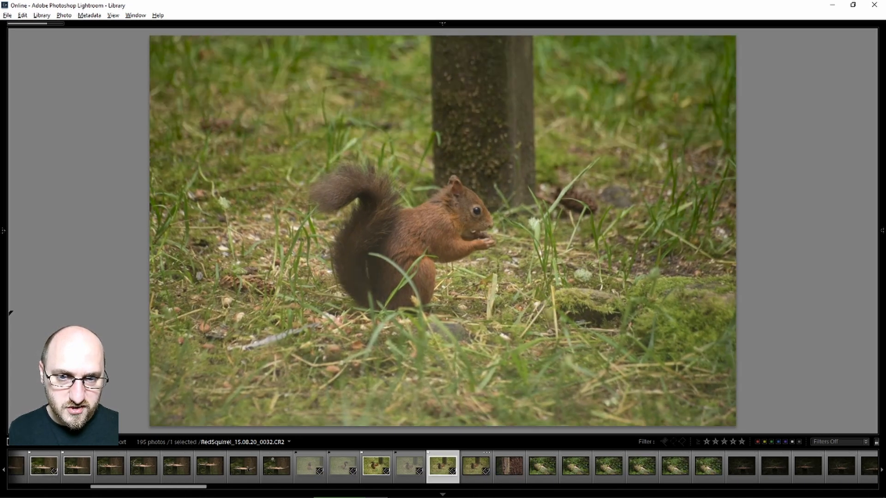
{"action": "key", "text": "Right"}
{"action": "key", "text": "Left"}
{"action": "key", "text": "Right"}
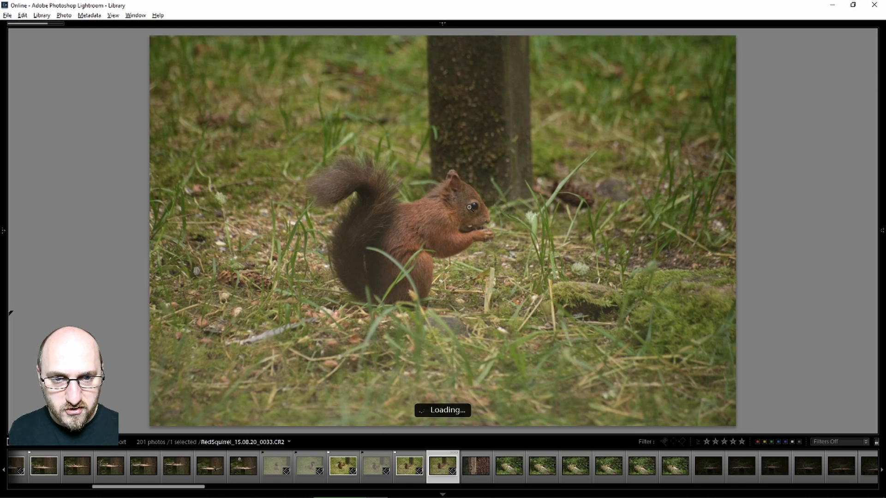
{"action": "left_click", "coordinate": [472, 210]}
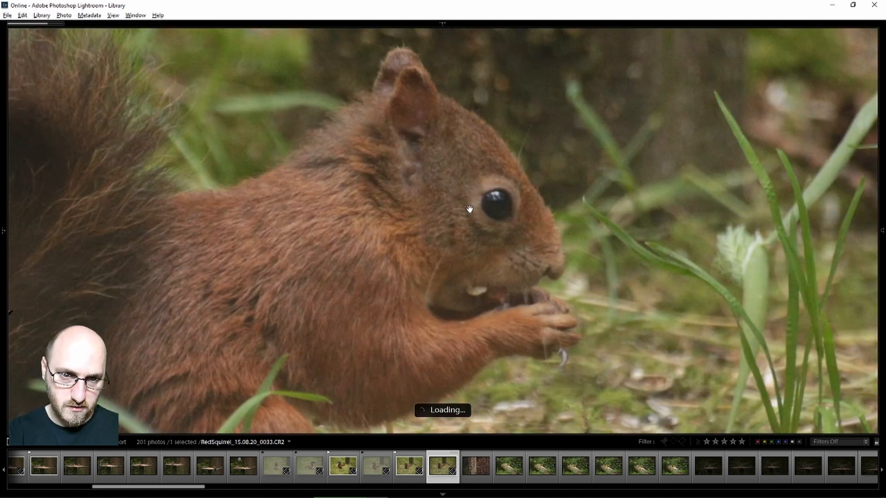
{"action": "key", "text": "Left"}
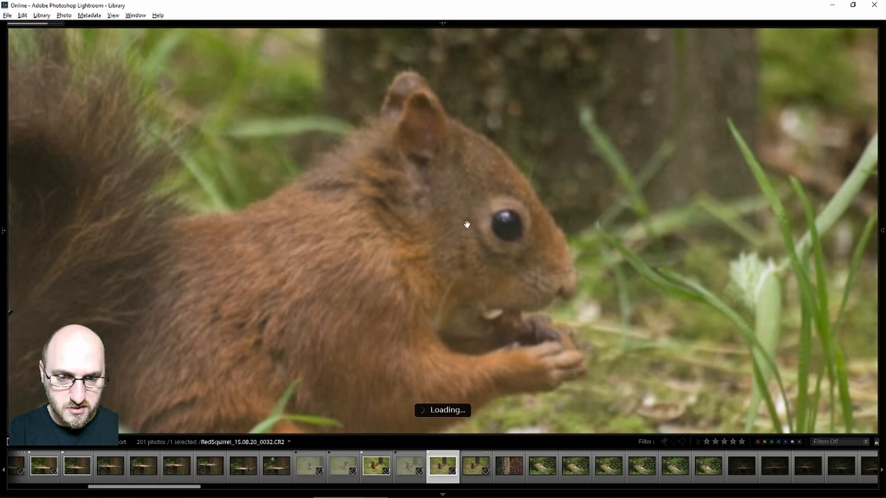
{"action": "key", "text": "Right"}
{"action": "key", "text": "Right"}
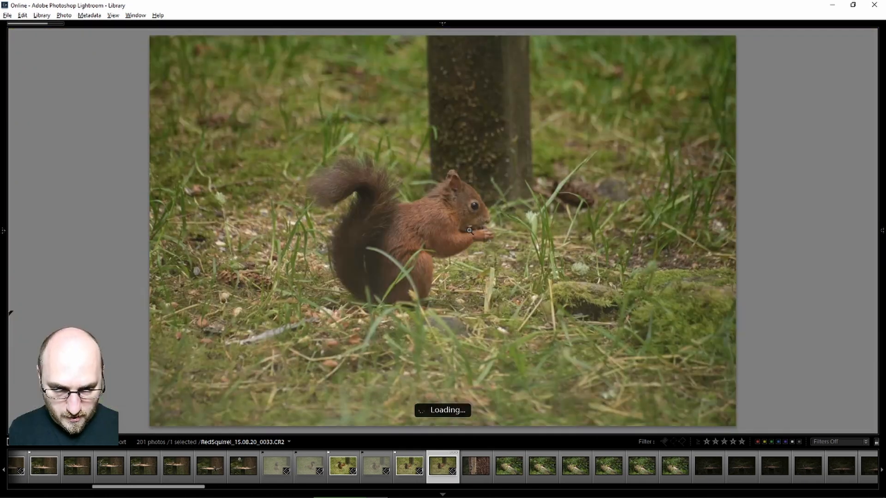
{"action": "key", "text": "p"}
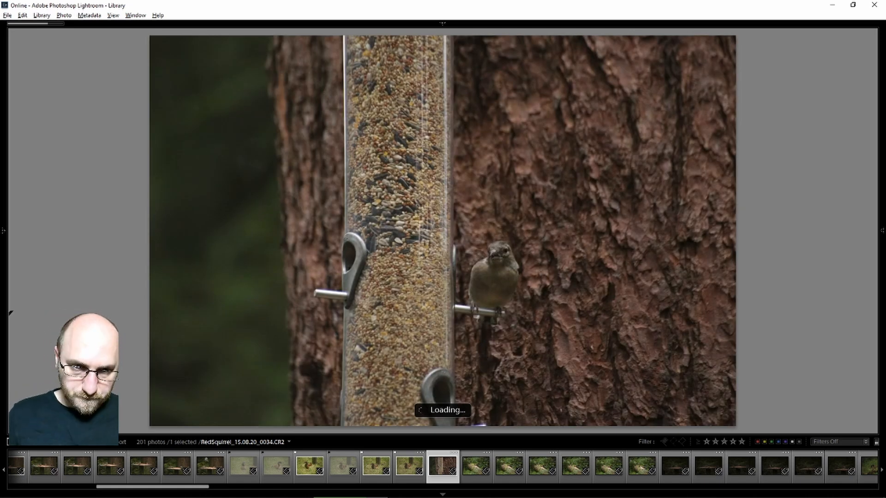
Step: Go through the bird photos RedSquirrel_15.08.20_0034.CR2 to 0041 and flag 0039 as rejected
{"action": "key", "text": "Right"}
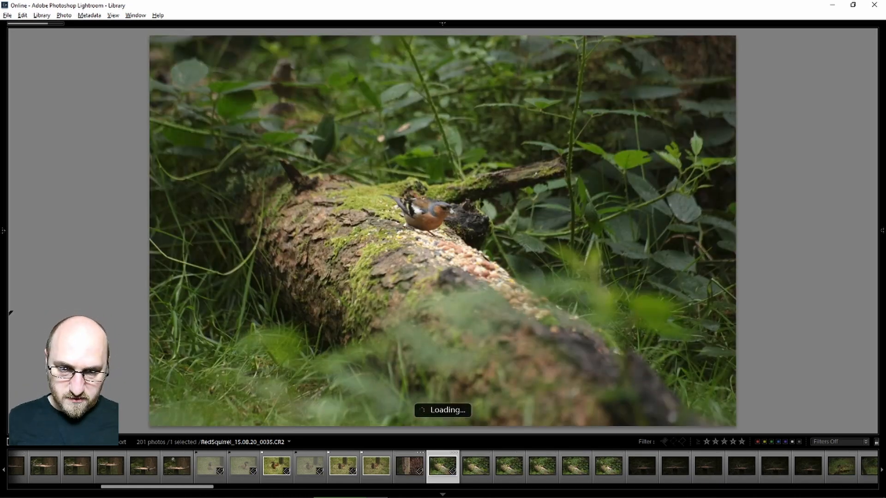
{"action": "key", "text": "Right"}
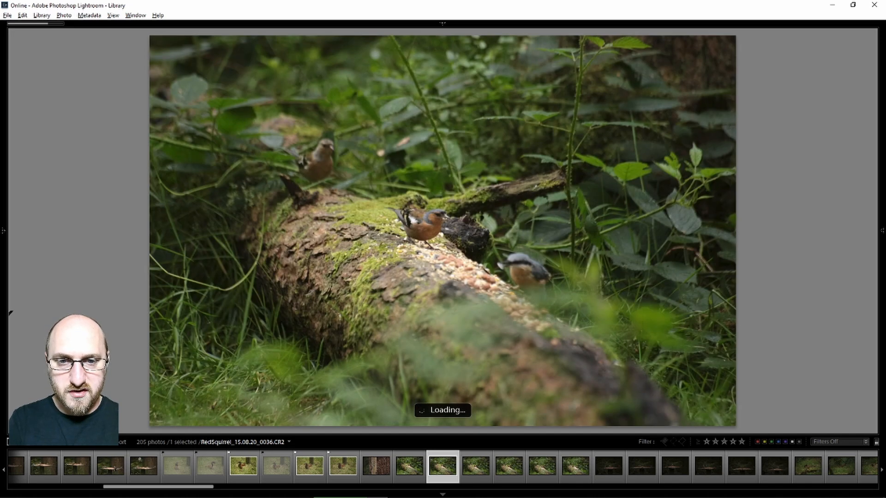
{"action": "key", "text": "Right"}
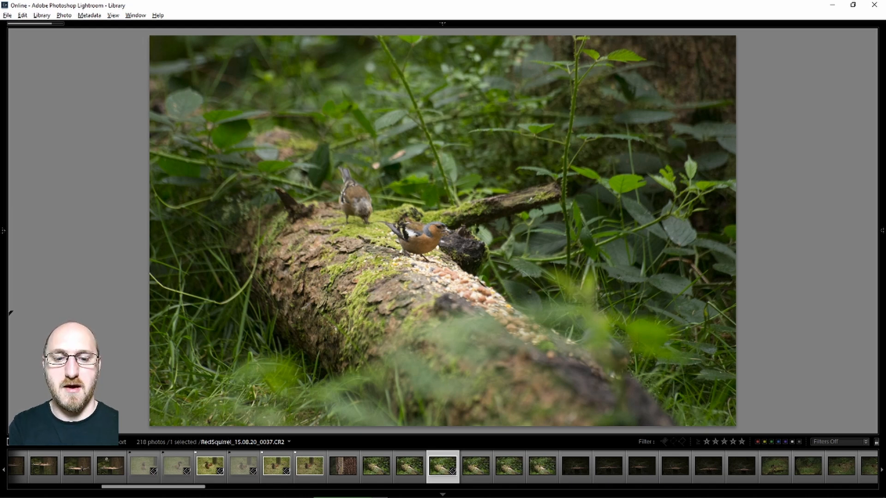
{"action": "key", "text": "Right"}
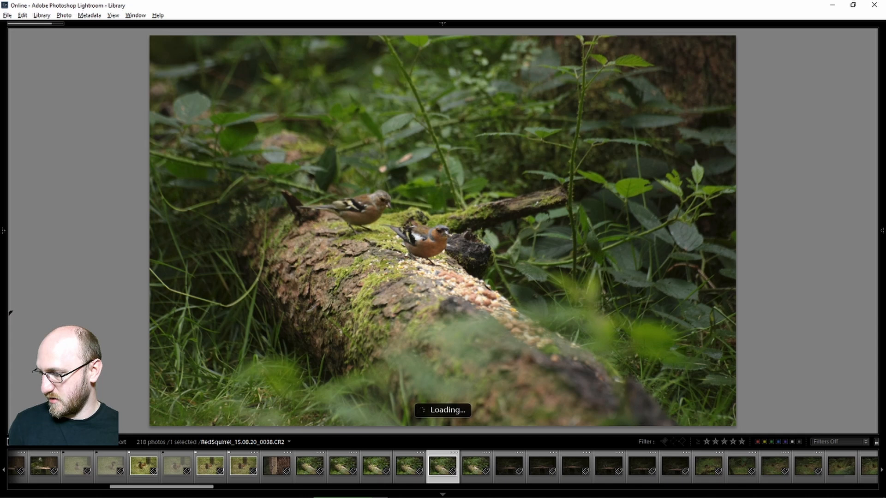
{"action": "key", "text": "Right"}
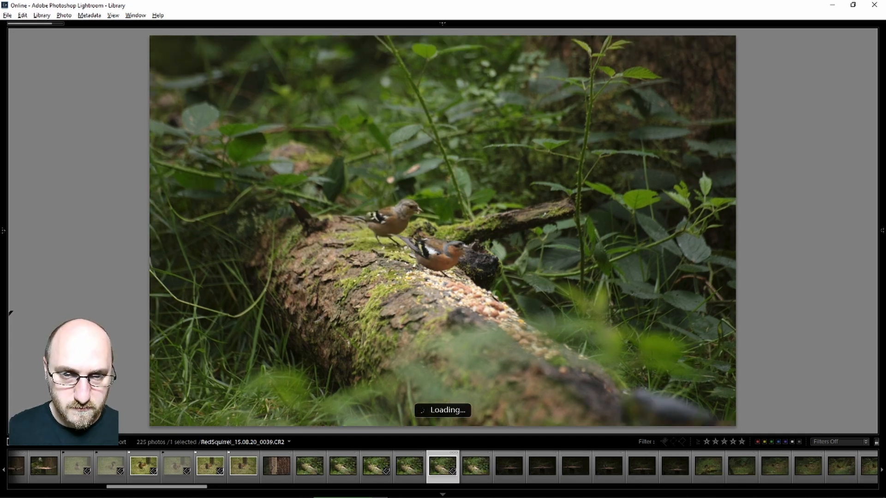
{"action": "key", "text": "x"}
{"action": "key", "text": "Right"}
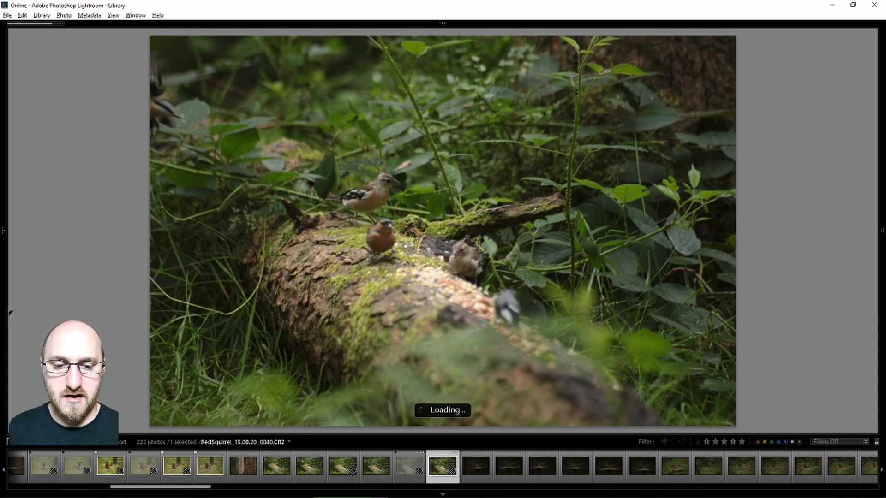
{"action": "key", "text": "Right"}
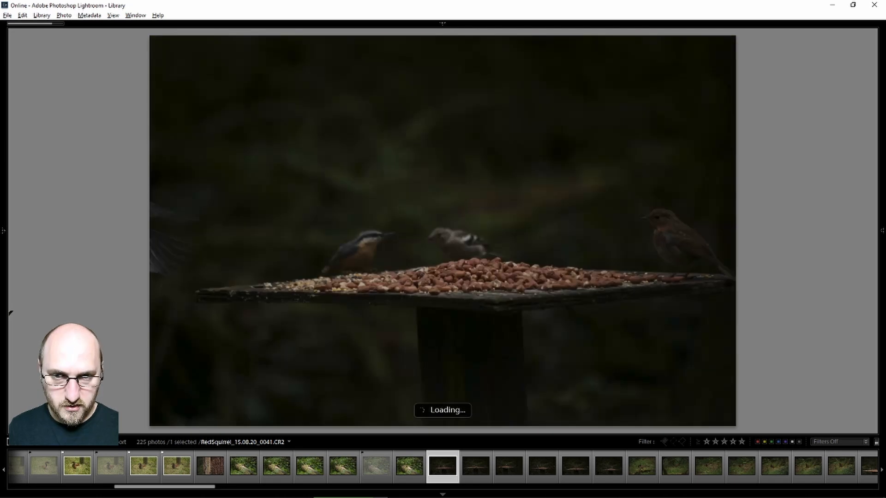
Step: Find the bright squirrel photo RedSquirrel_15.08.20_0071.CR2 in Grid view and open it in Loupe view
{"action": "key", "text": "g"}
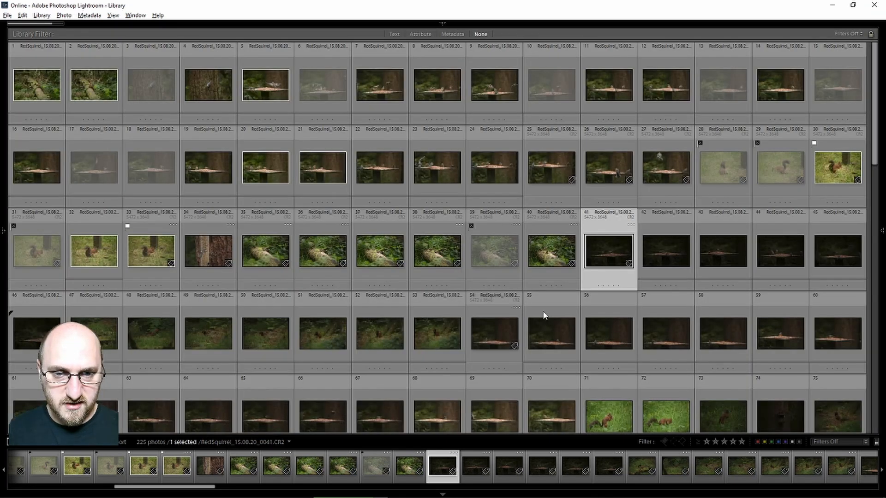
{"action": "scroll", "coordinate": [482, 302], "scroll_direction": "down", "scroll_amount": 2}
{"action": "left_click", "coordinate": [600, 335]}
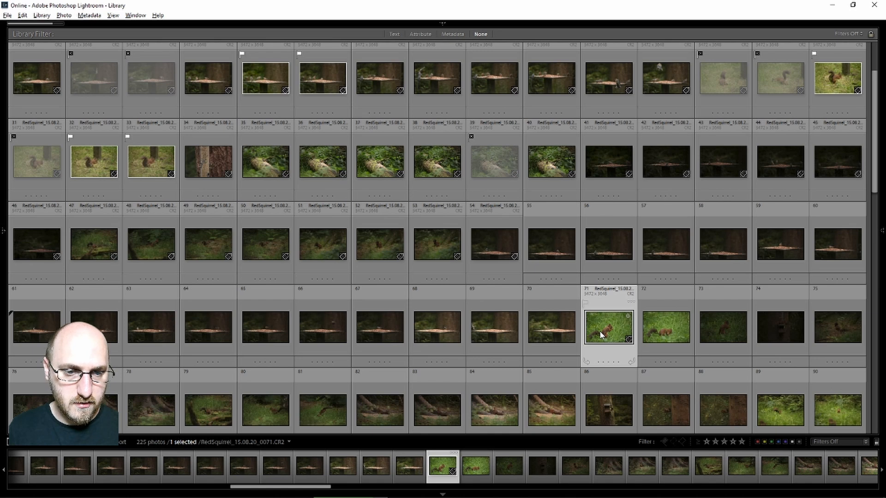
{"action": "key", "text": "e"}
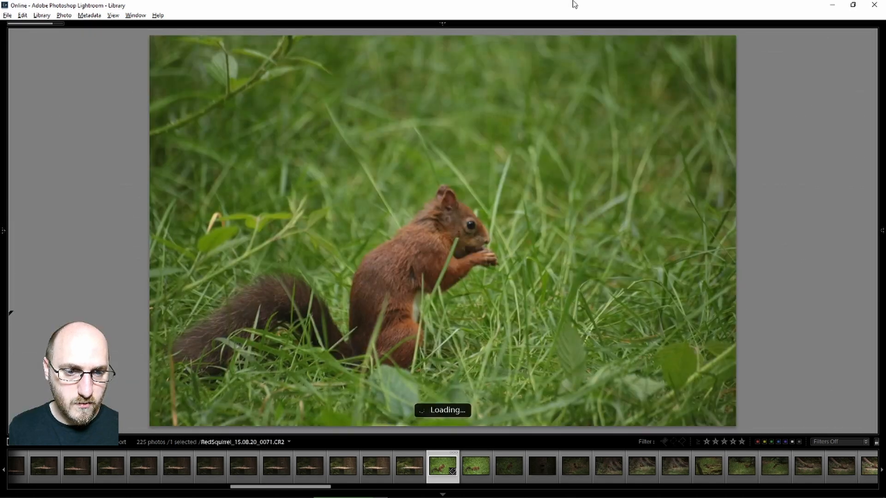
Step: Flag the squirrel photo RedSquirrel_15.08.20_0072.CR2 as rejected and 0071 as a pick
{"action": "key", "text": "Right"}
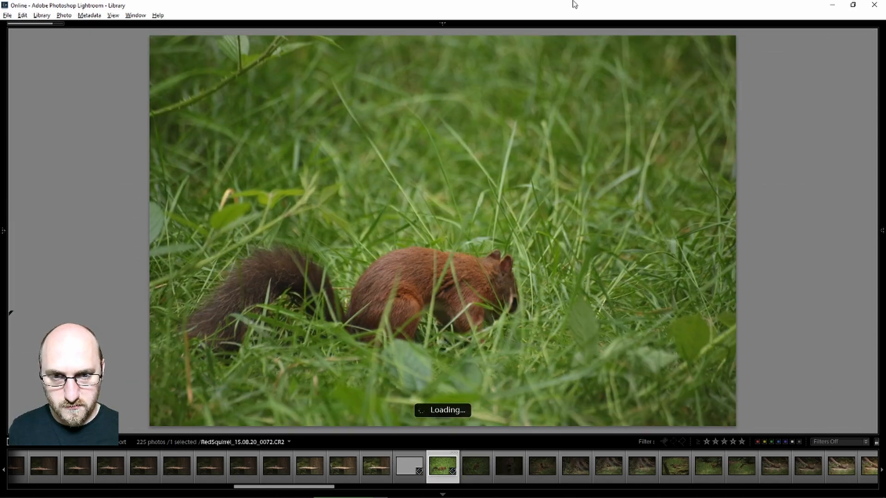
{"action": "key", "text": "x"}
{"action": "key", "text": "Left"}
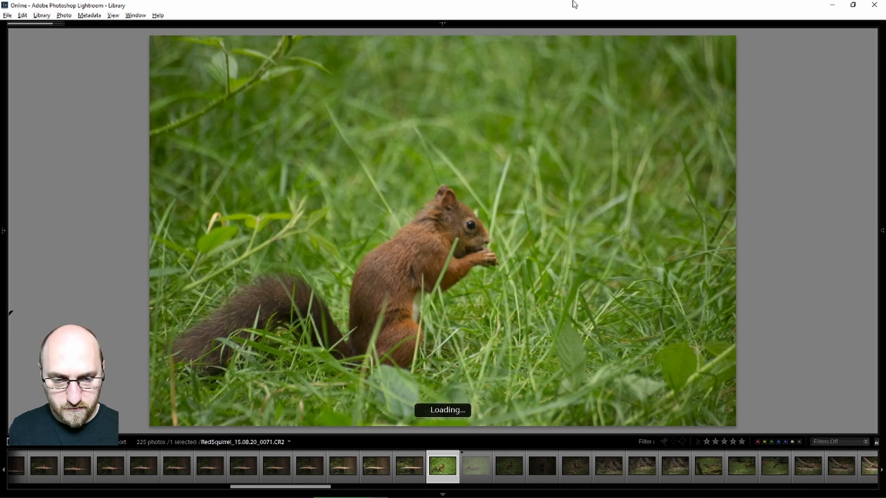
{"action": "key", "text": "p"}
Step: Review the dark squirrel photos after RedSquirrel_15.08.20_0072.CR2 and flag 0073 and 0074 as picks
{"action": "key", "text": "Right"}
{"action": "key", "text": "Right"}
{"action": "key", "text": "Right"}
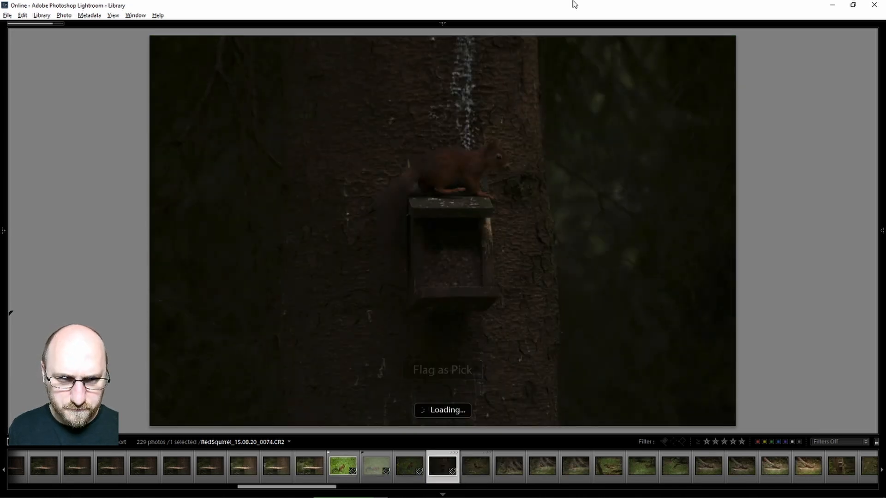
{"action": "key", "text": "Right"}
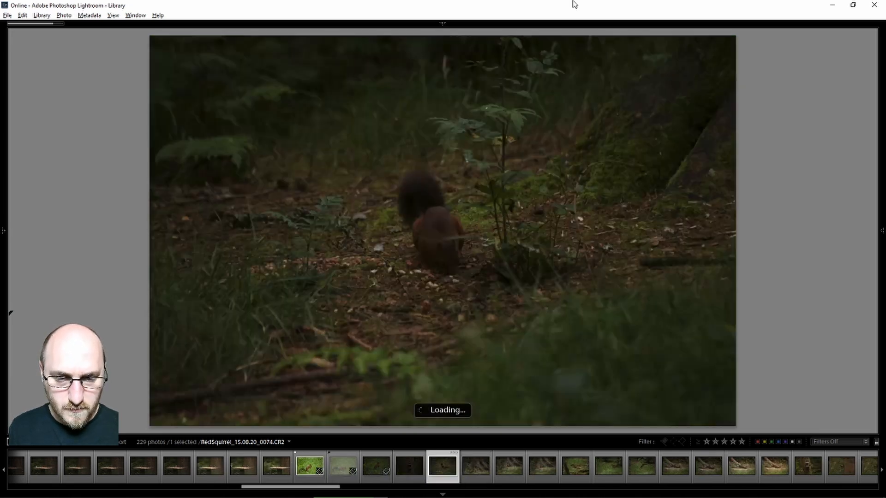
{"action": "key", "text": "Left"}
{"action": "key", "text": "Left"}
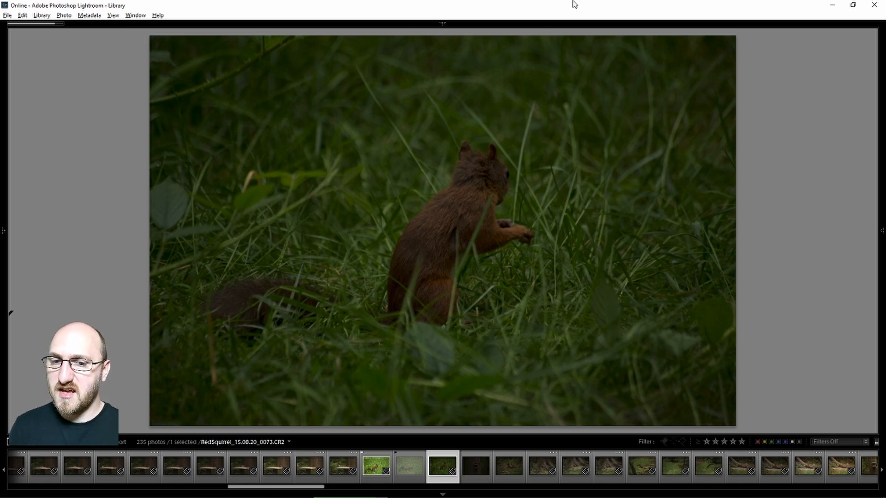
{"action": "key", "text": "Right"}
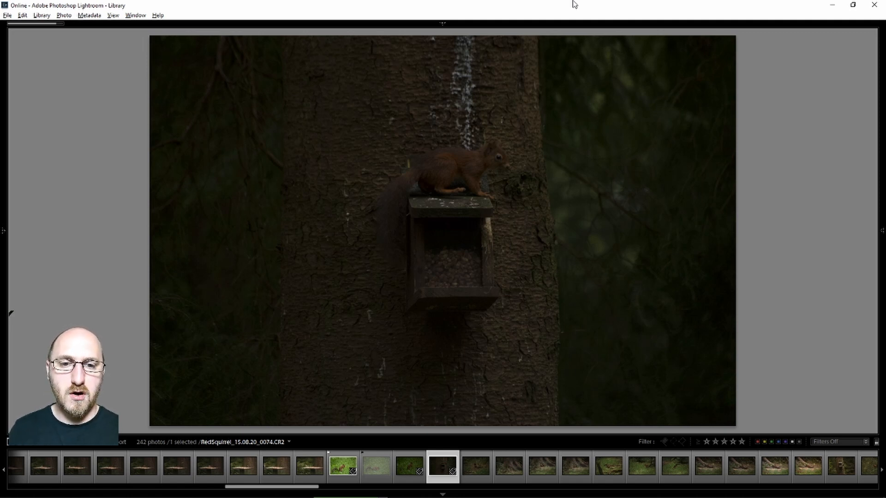
{"action": "key", "text": "Left"}
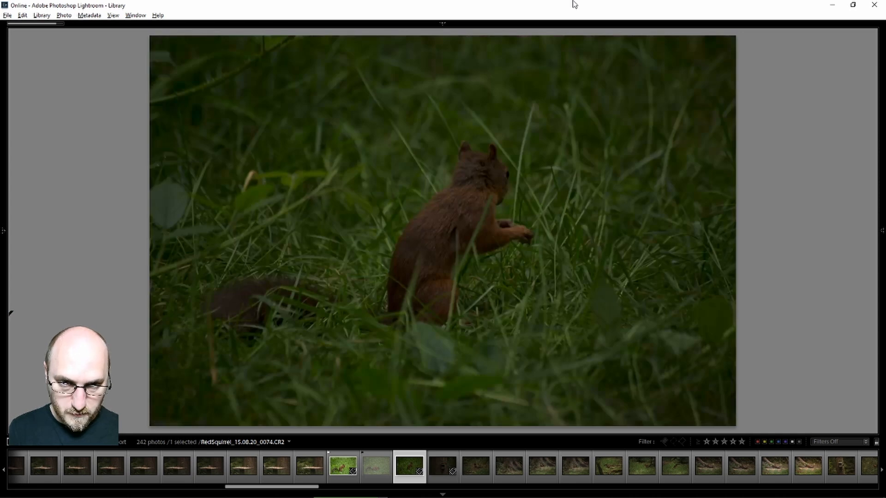
{"action": "key", "text": "p"}
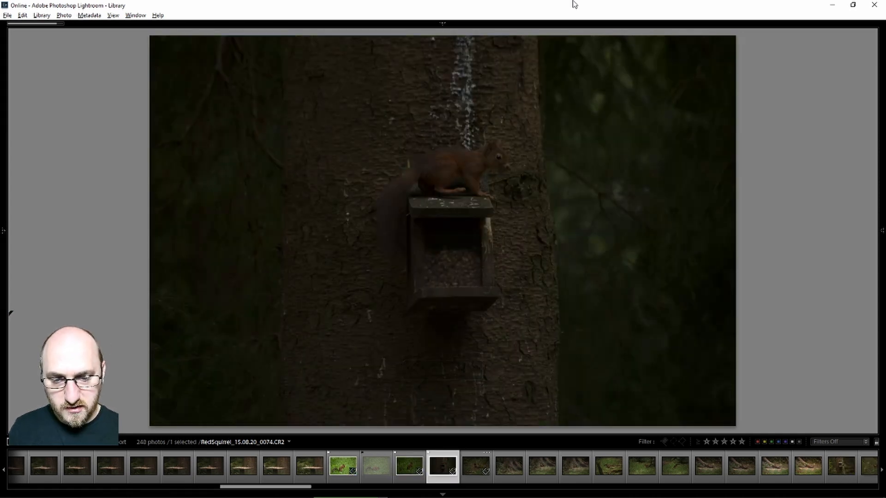
Step: Give the underexposed squirrel photos RedSquirrel_15.08.20_0073.CR2 and 0074 a yellow colour label
{"action": "key", "text": "Left"}
{"action": "key", "text": "7"}
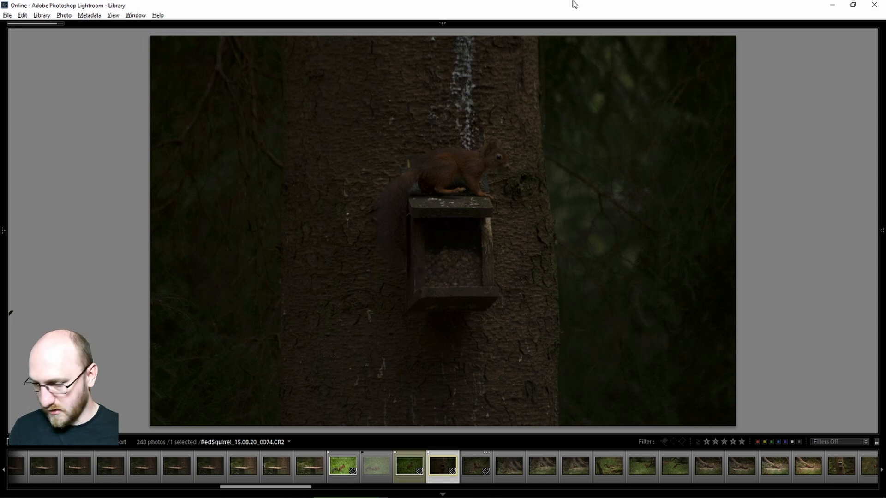
{"action": "key", "text": "Right"}
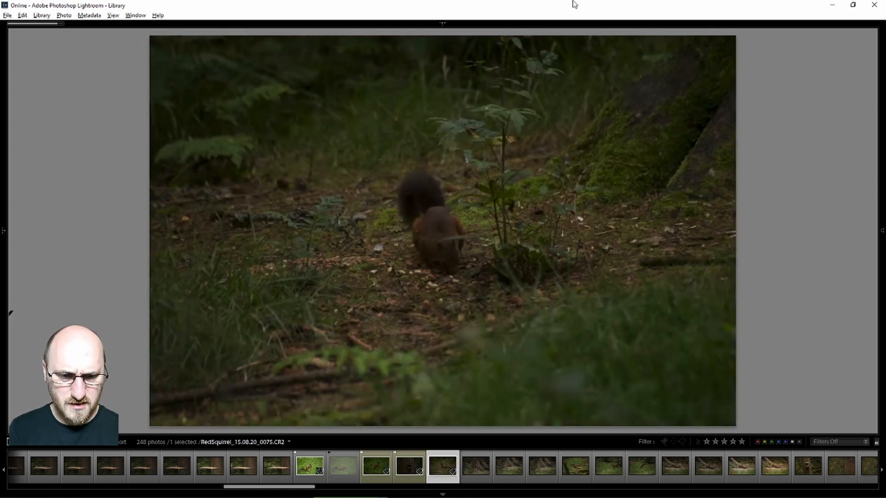
Step: Go through the squirrel photos after RedSquirrel_15.08.20_0075.CR2 and flag 0080 as a pick
{"action": "key", "text": "Right"}
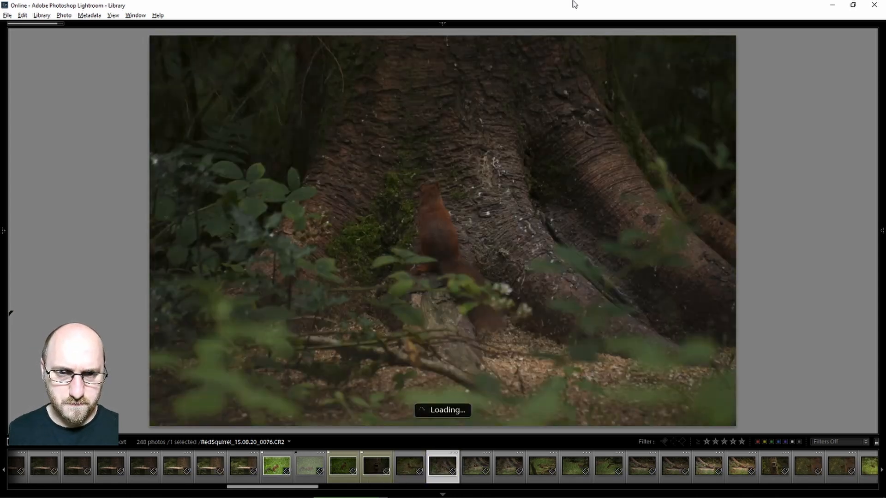
{"action": "key", "text": "Right"}
{"action": "key", "text": "Right"}
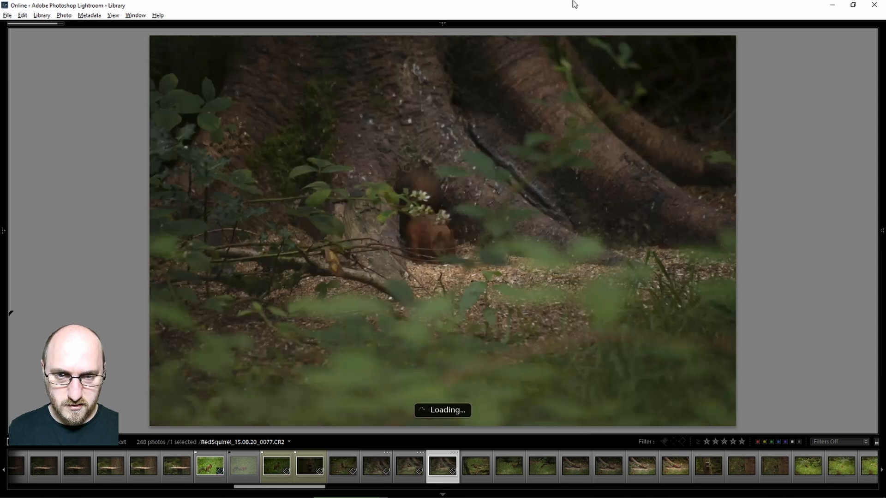
{"action": "key", "text": "Right"}
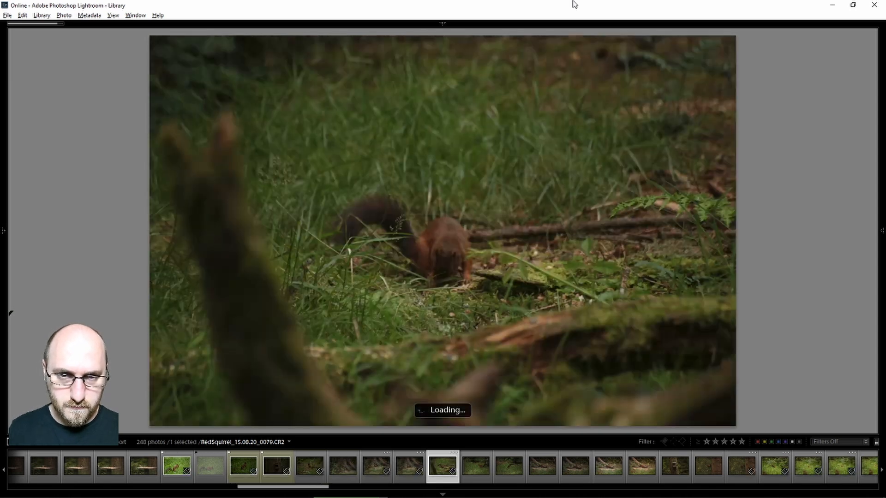
{"action": "key", "text": "Right"}
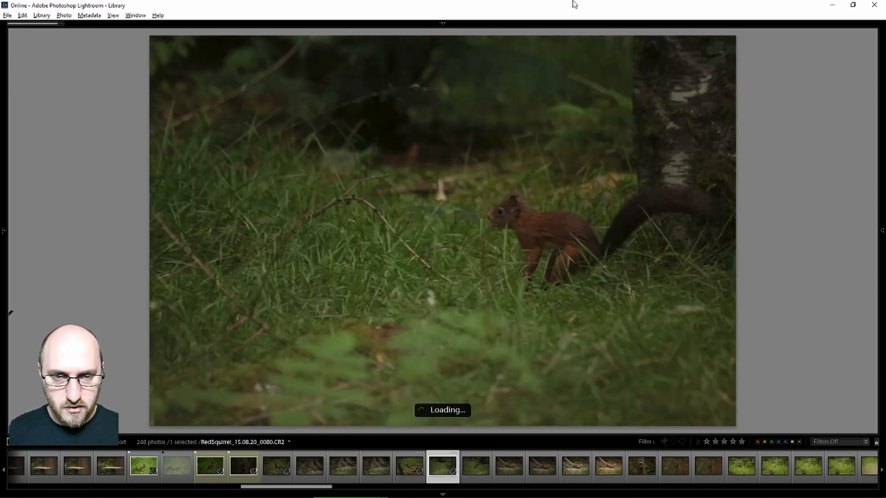
{"action": "key", "text": "p"}
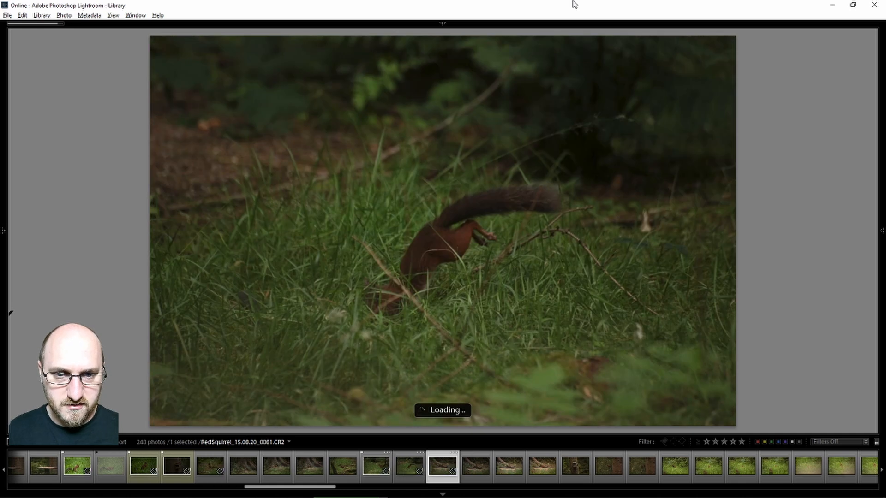
Step: Look through the squirrel photos by the tree roots up to RedSquirrel_15.08.20_0085.CR2, leaving 0084 unflagged
{"action": "key", "text": "Right"}
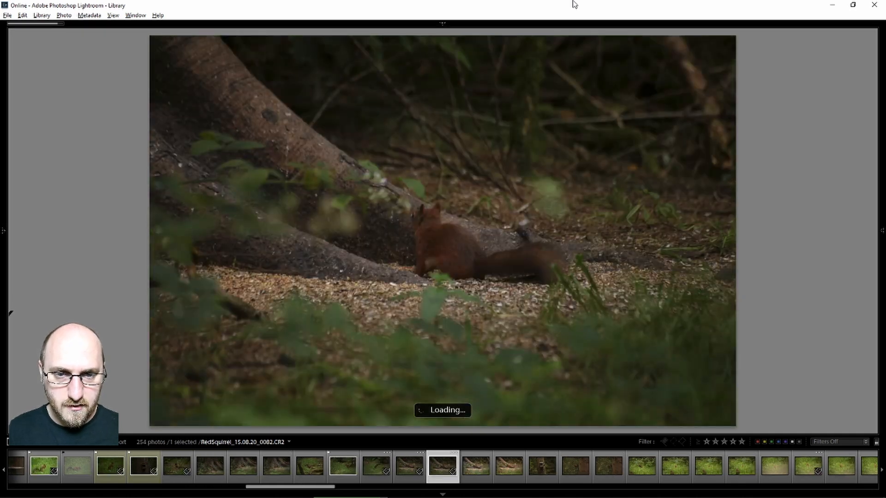
{"action": "key", "text": "Right"}
{"action": "key", "text": "Right"}
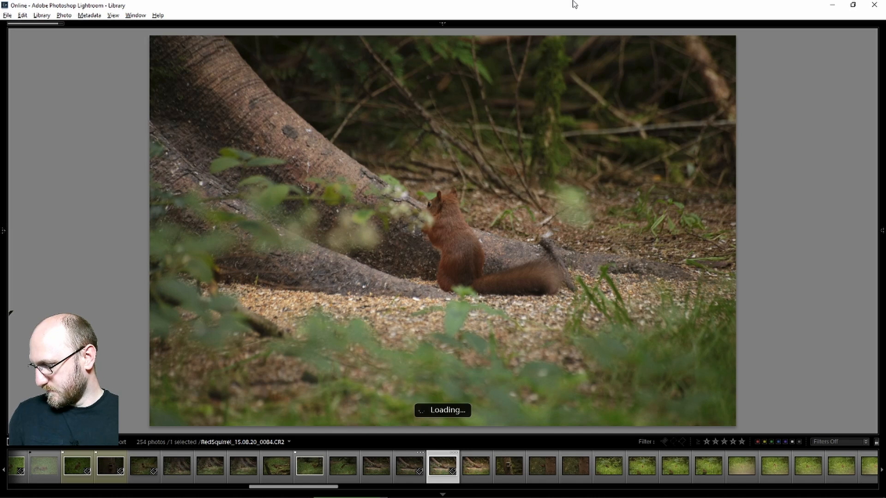
{"action": "key", "text": "u"}
{"action": "key", "text": "Right"}
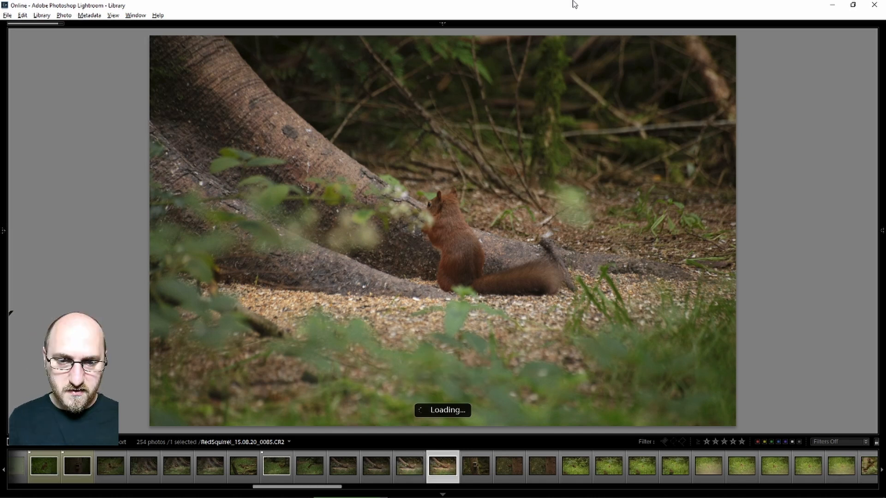
Step: Flag RedSquirrel_15.08.20_0085.CR2, the woodpecker photo 0086 and the branch squirrel photo 0087 as picks
{"action": "key", "text": "p"}
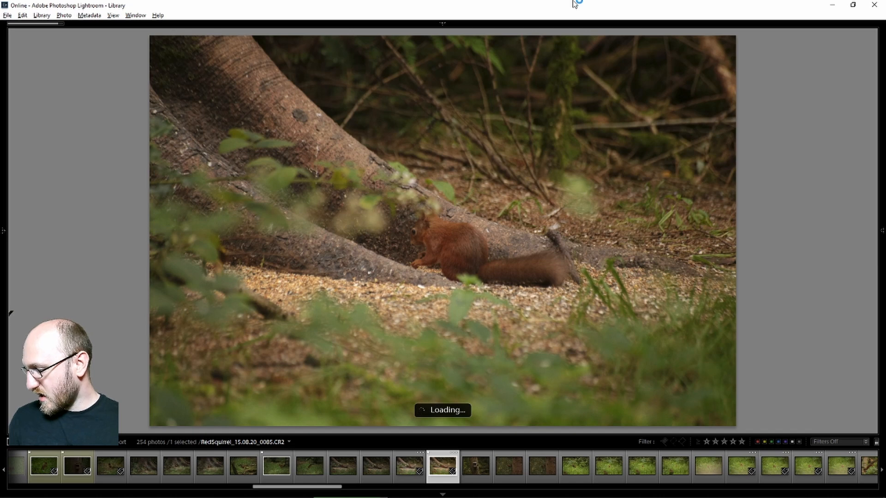
{"action": "key", "text": "Right"}
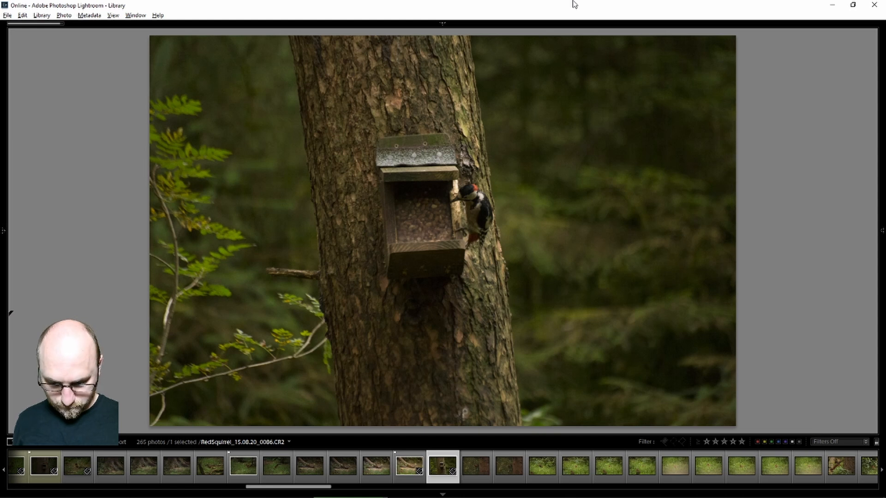
{"action": "key", "text": "p"}
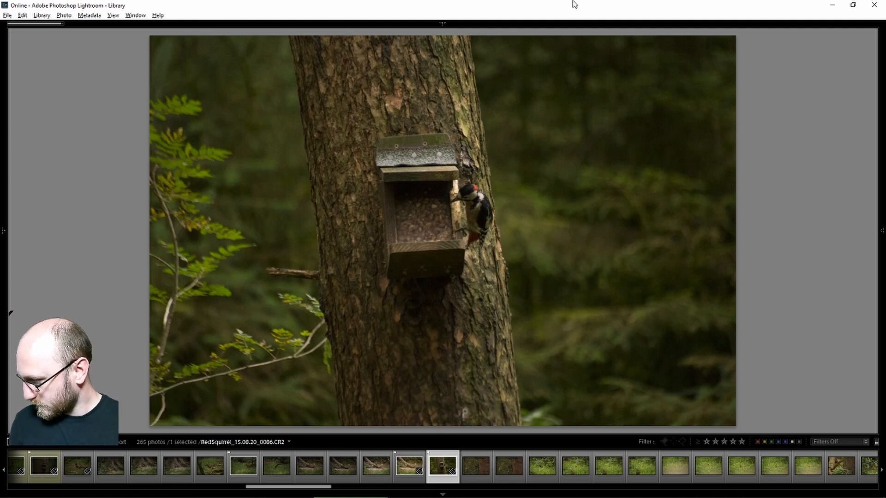
{"action": "key", "text": "p"}
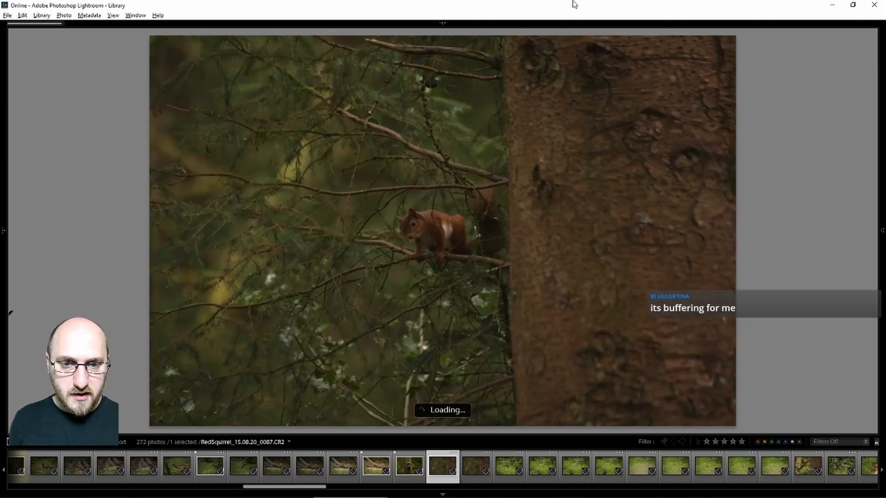
{"action": "key", "text": "Right"}
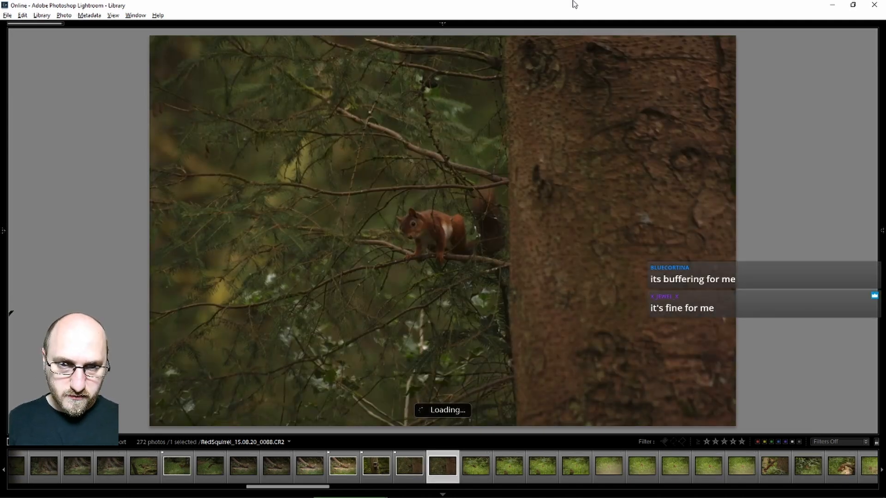
Step: Review the squirrel photos from RedSquirrel_15.08.20_0088.CR2 onward, rejecting the hazy 0093 and flagging 0094 as a pick
{"action": "key", "text": "Right"}
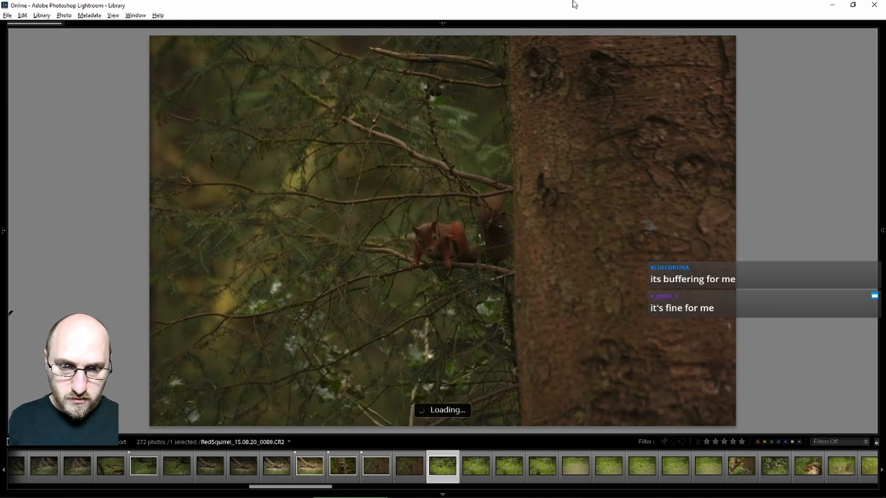
{"action": "key", "text": "Right"}
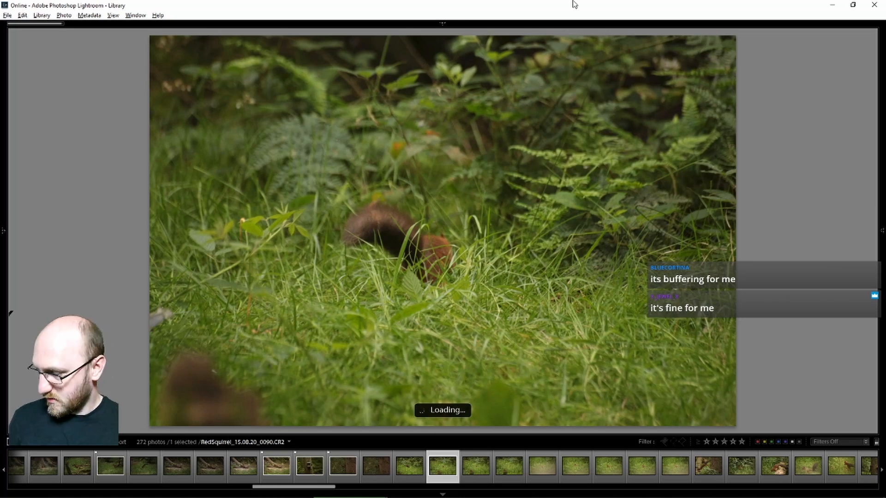
{"action": "key", "text": "Right"}
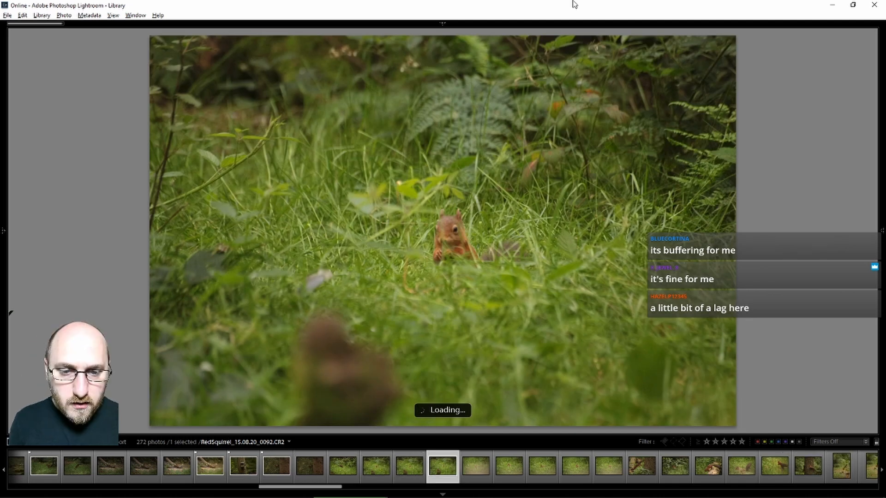
{"action": "key", "text": "Right"}
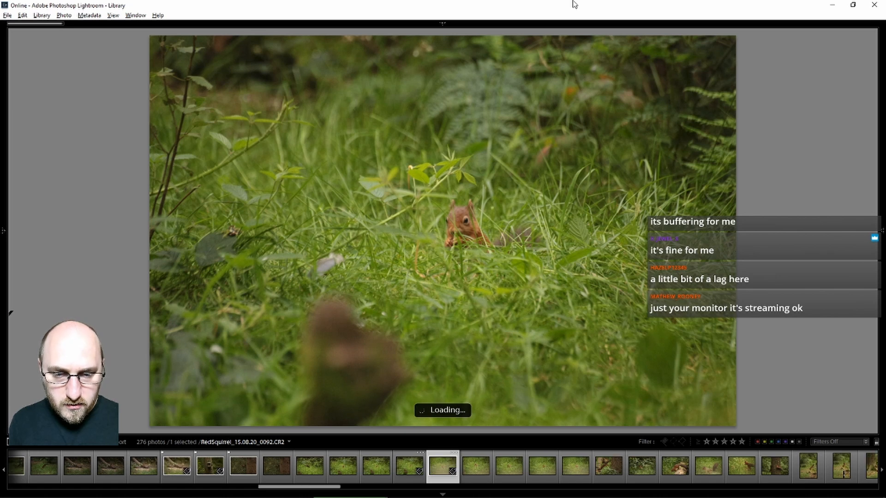
{"action": "key", "text": "Right"}
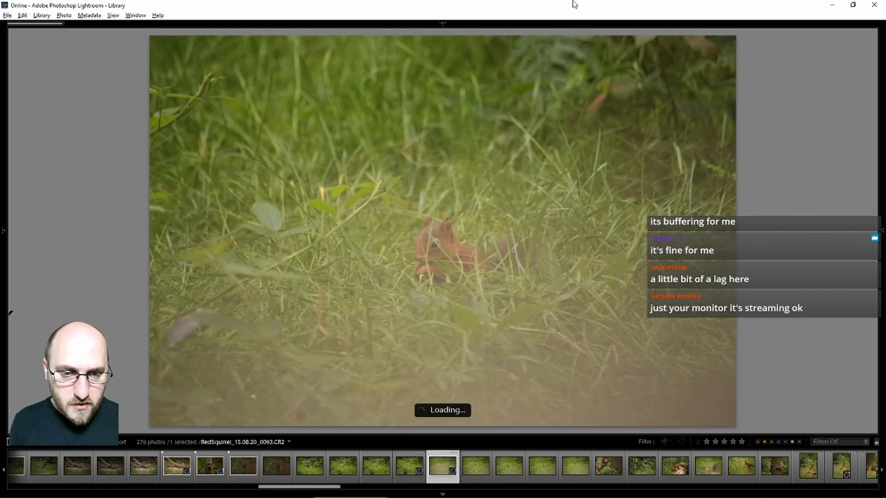
{"action": "key", "text": "x"}
{"action": "key", "text": "Right"}
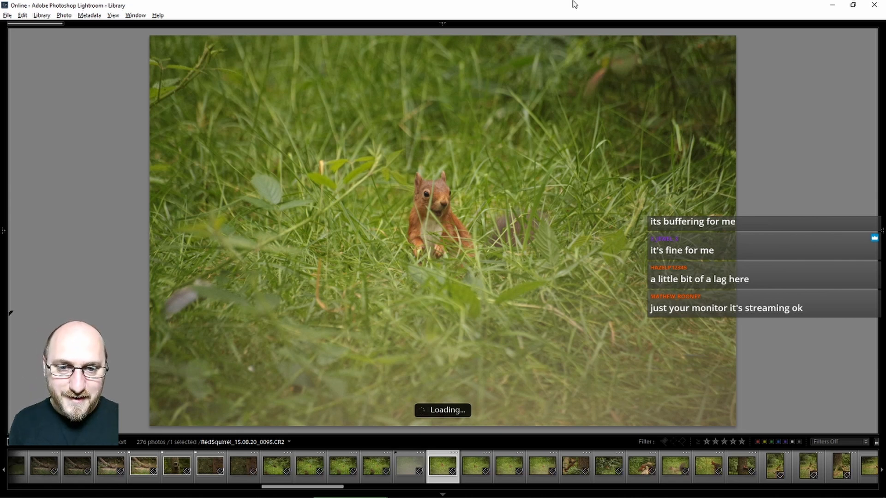
{"action": "key", "text": "p"}
{"action": "key", "text": "Right"}
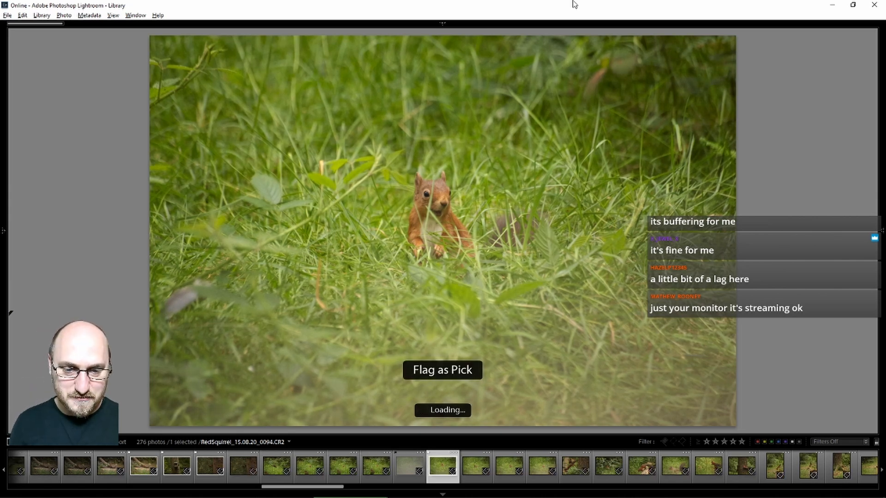
Step: Go through the squirrel photos after RedSquirrel_15.08.20_0094.CR2 and flag 0100, the squirrel on the mossy log, as a pick
{"action": "key", "text": "Right"}
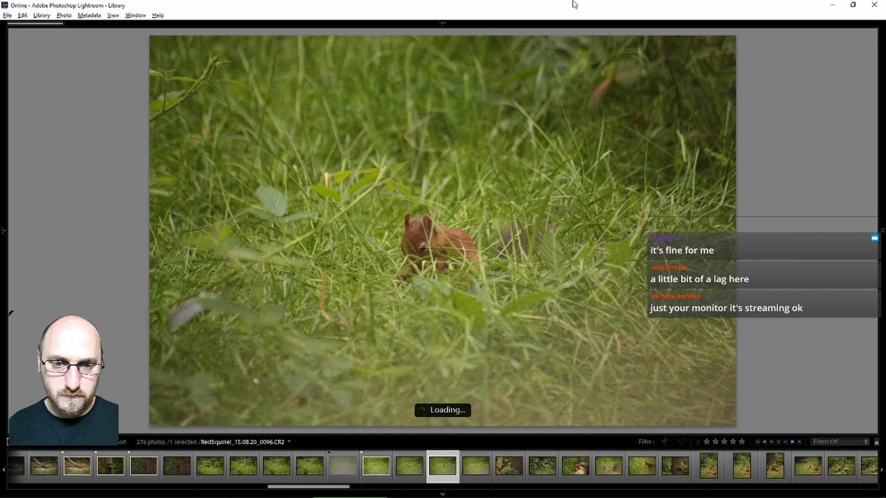
{"action": "key", "text": "Right"}
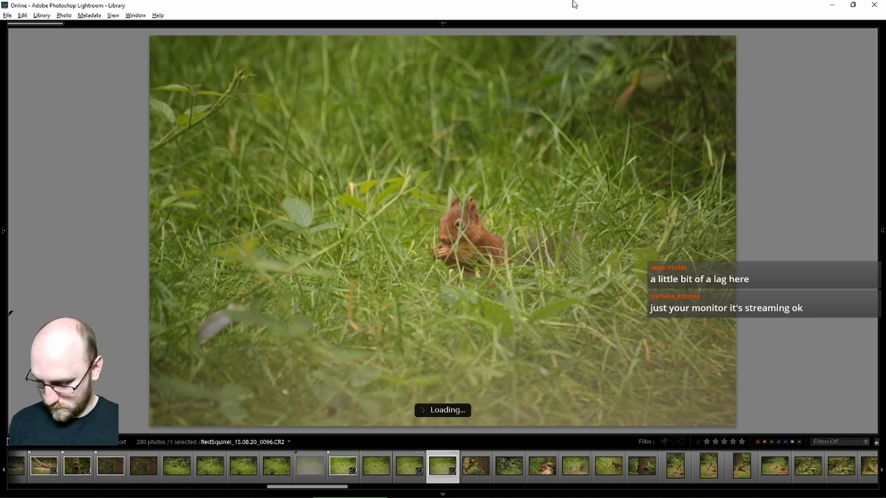
{"action": "key", "text": "Right"}
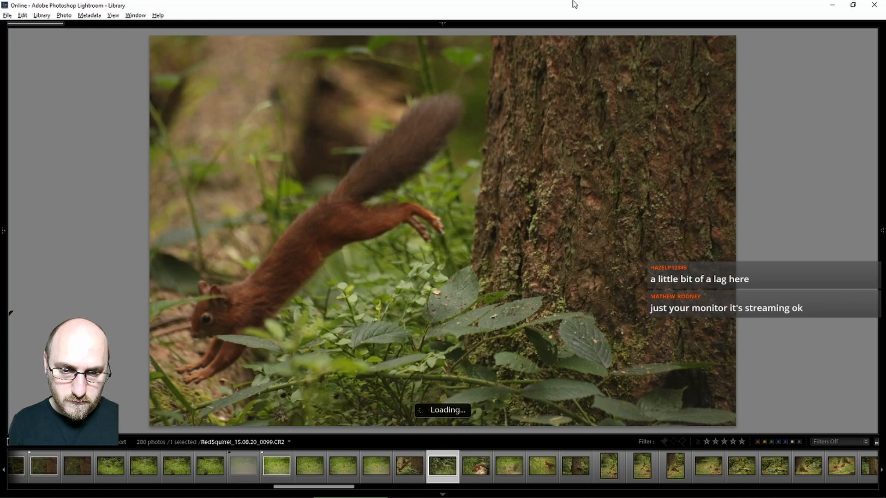
{"action": "key", "text": "Right"}
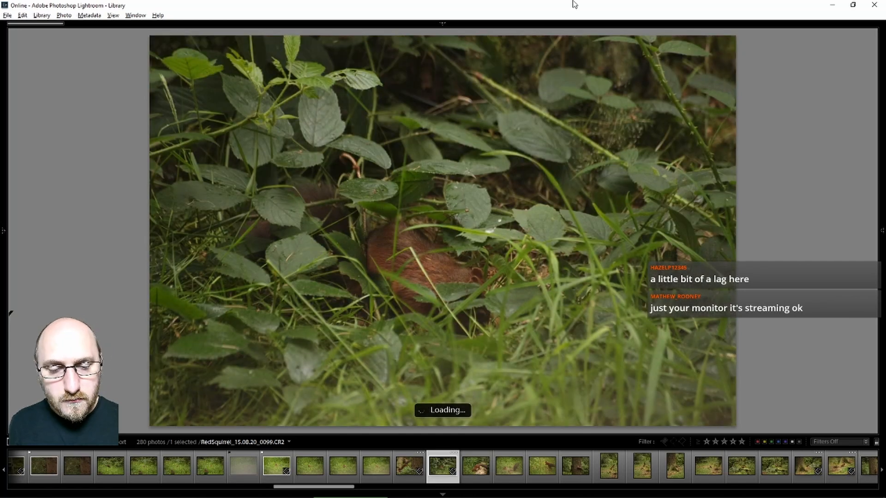
{"action": "key", "text": "Right"}
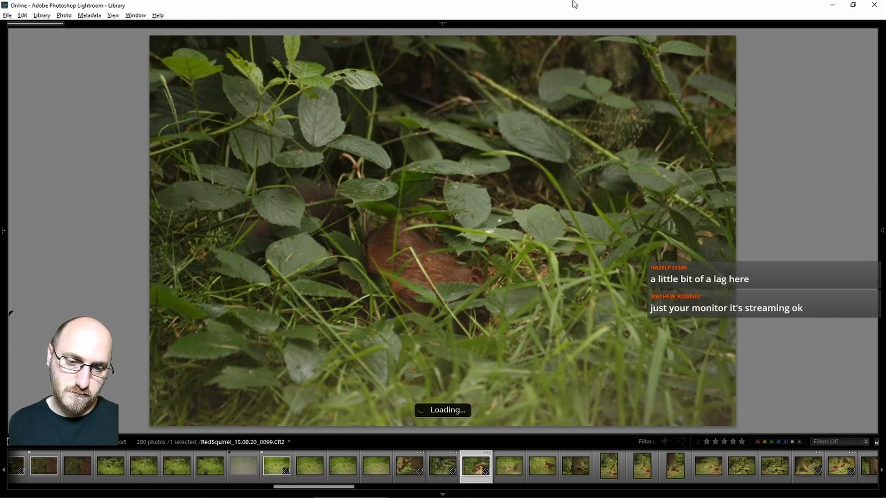
{"action": "key", "text": "p"}
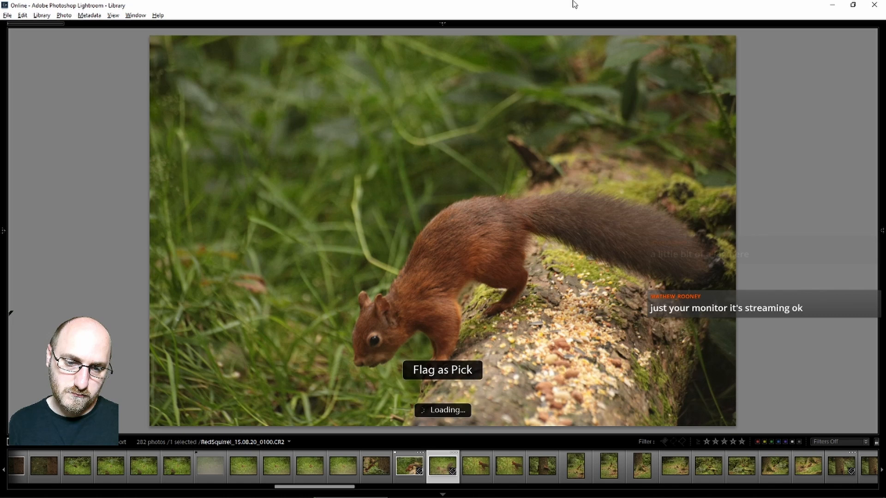
Step: Go through the photos after RedSquirrel_15.08.20_0100.CR2 and flag the portrait-format squirrel shots 0104 and 0106 as picks
{"action": "key", "text": "Right"}
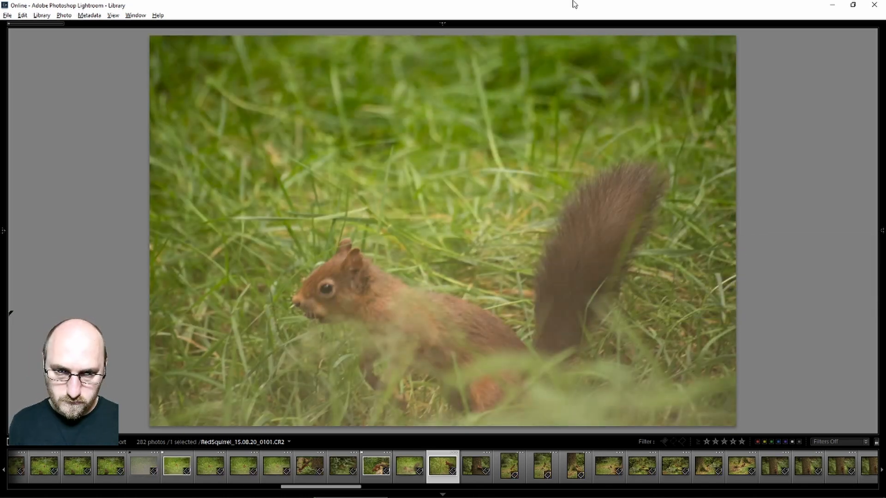
{"action": "key", "text": "Right"}
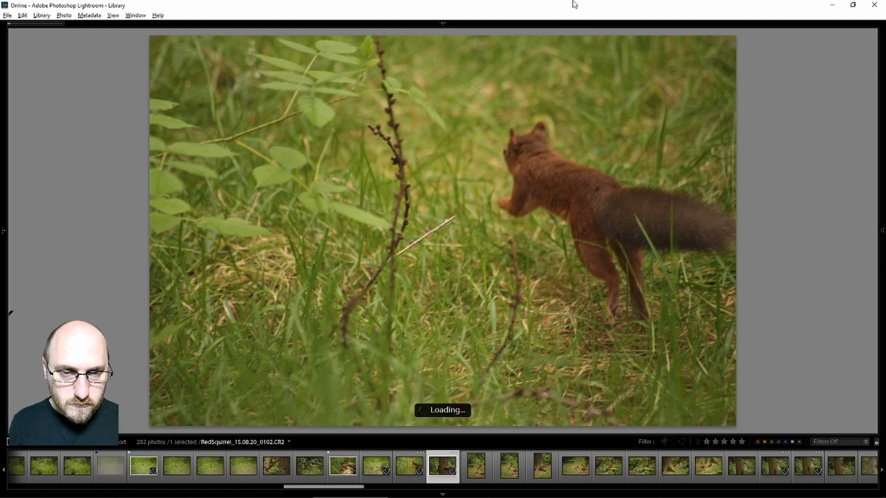
{"action": "key", "text": "Right"}
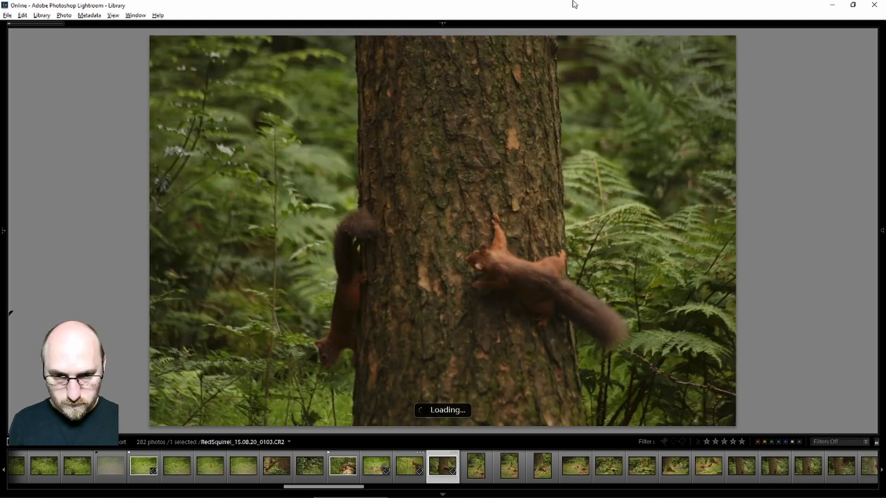
{"action": "key", "text": "Right"}
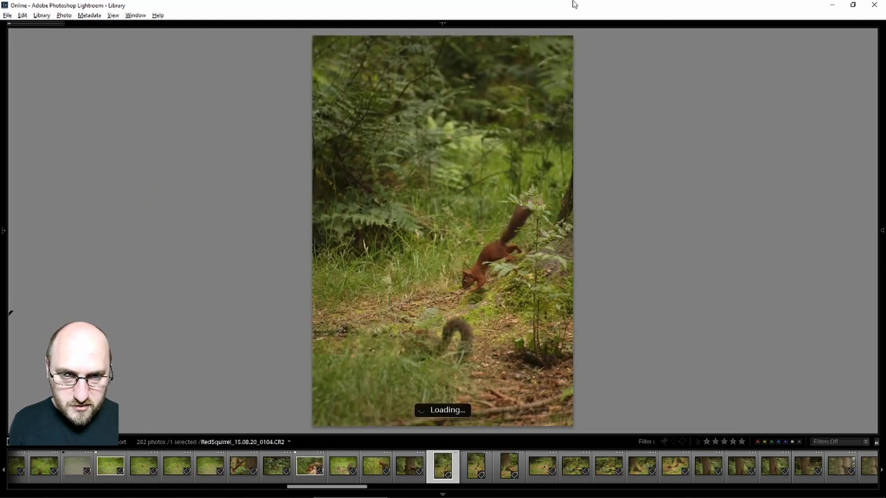
{"action": "key", "text": "p"}
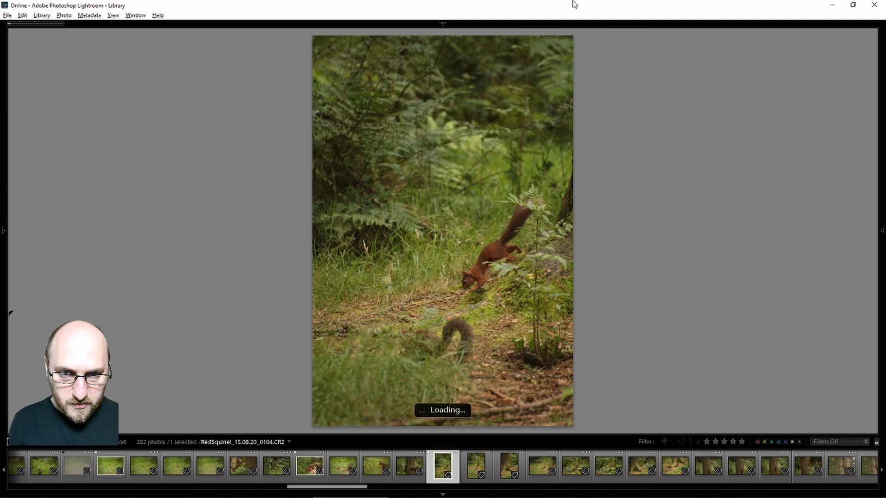
{"action": "key", "text": "Right"}
{"action": "key", "text": "Right"}
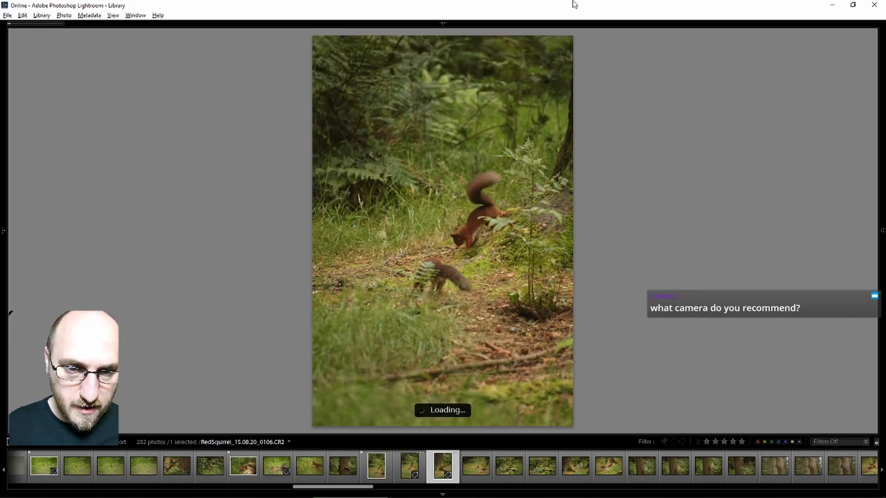
{"action": "key", "text": "p"}
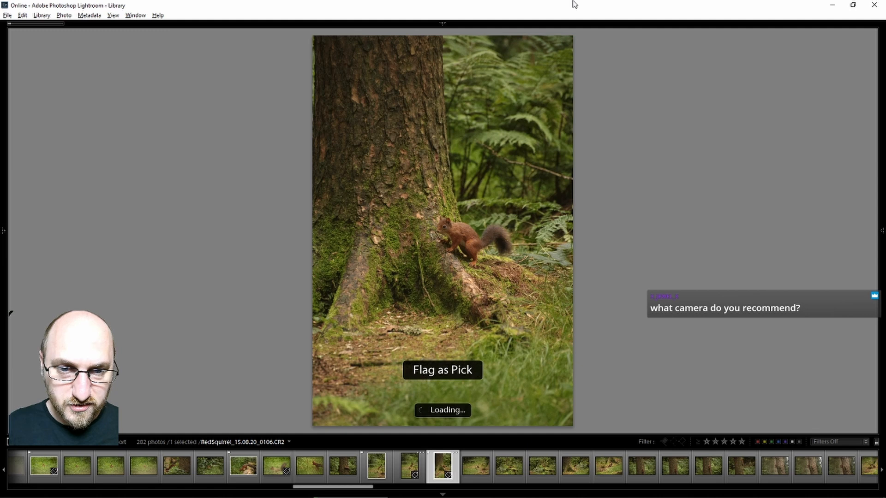
Step: Review RedSquirrel_15.08.20_0107.CR2 through 0111, flagging 0109 as a pick and leaving 0111 unflagged
{"action": "key", "text": "Right"}
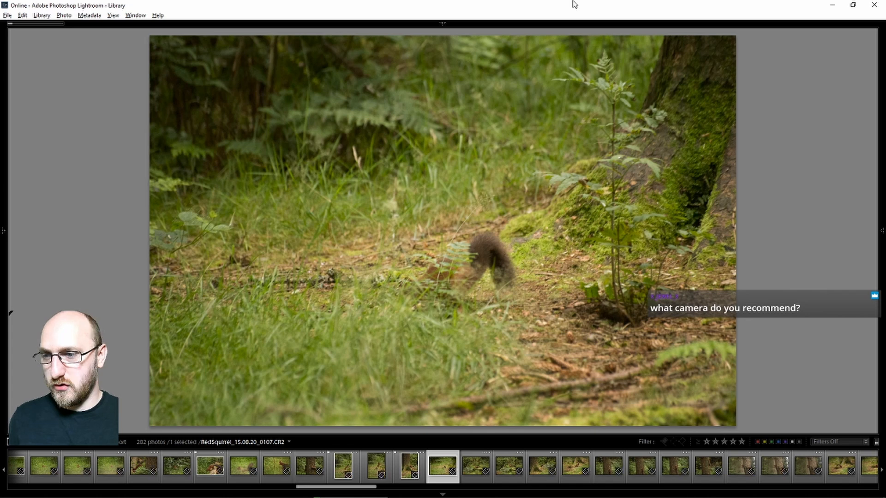
{"action": "key", "text": "Right"}
{"action": "key", "text": "Right"}
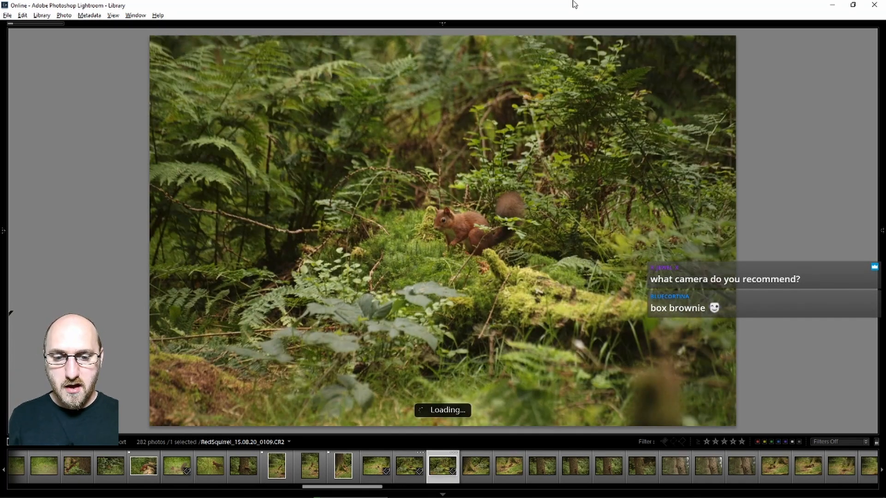
{"action": "key", "text": "p"}
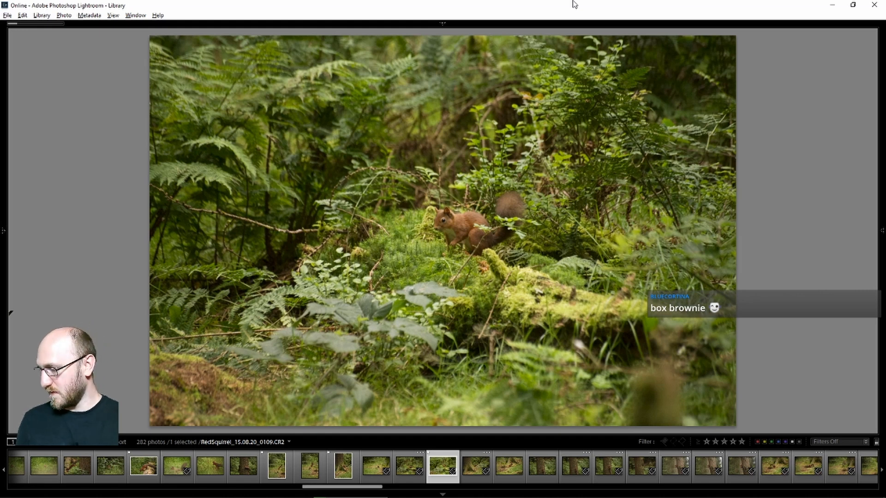
{"action": "key", "text": "Right"}
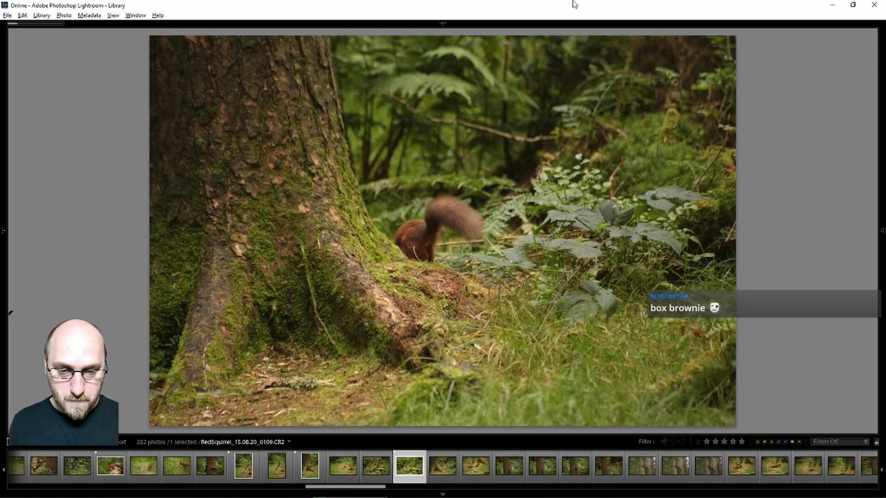
{"action": "key", "text": "Left"}
{"action": "key", "text": "Right"}
{"action": "key", "text": "Right"}
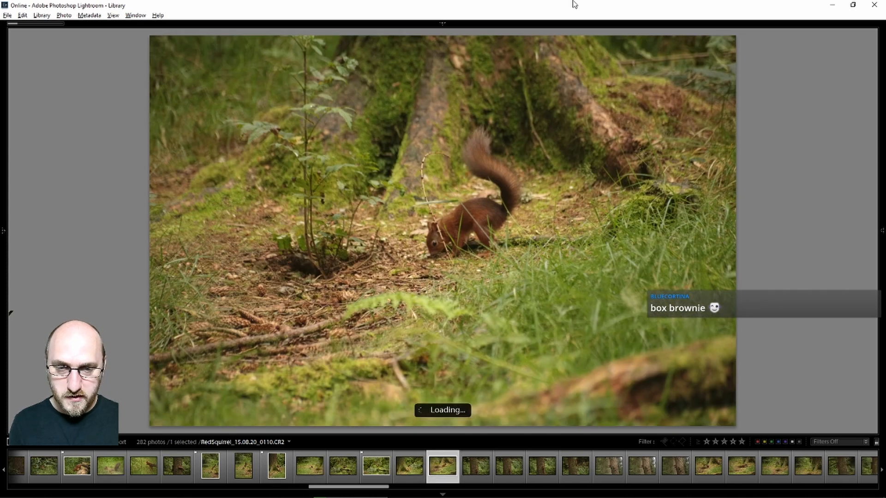
{"action": "key", "text": "u"}
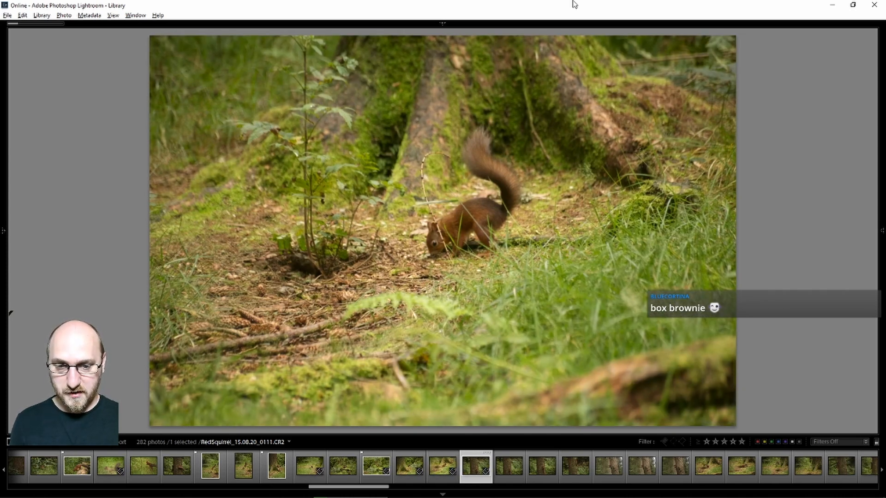
Step: Compare the shots of the squirrel climbing the trunk and flag RedSquirrel_15.08.20_0113.CR2 and 0114 as picks
{"action": "key", "text": "Right"}
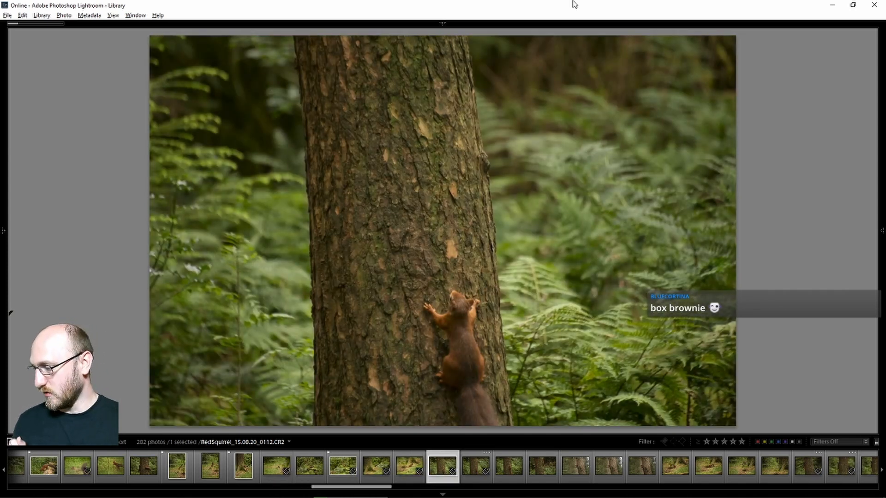
{"action": "key", "text": "Right"}
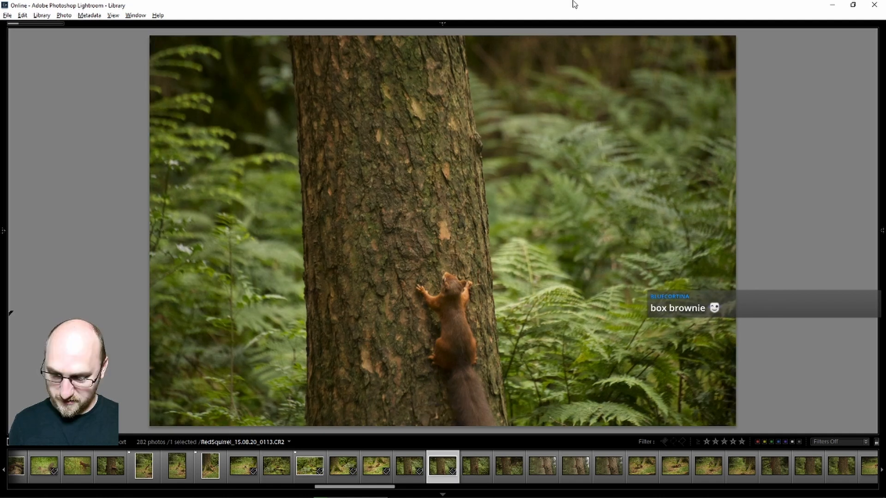
{"action": "key", "text": "p"}
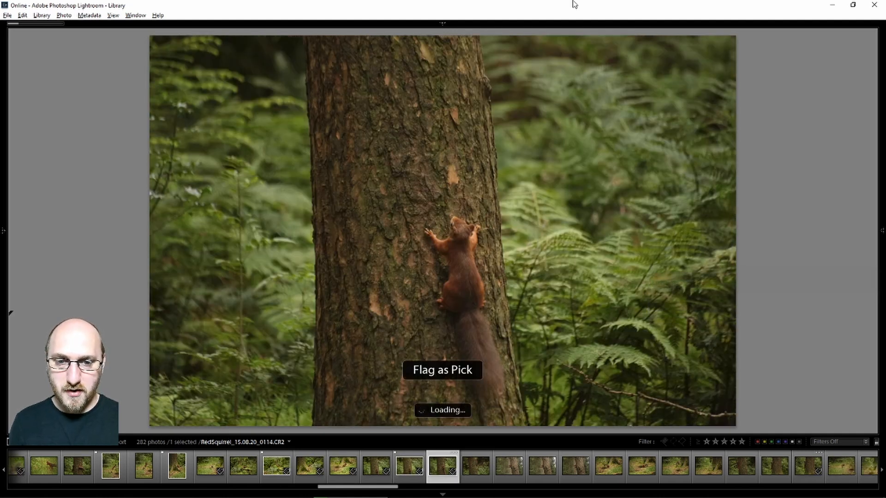
{"action": "key", "text": "p"}
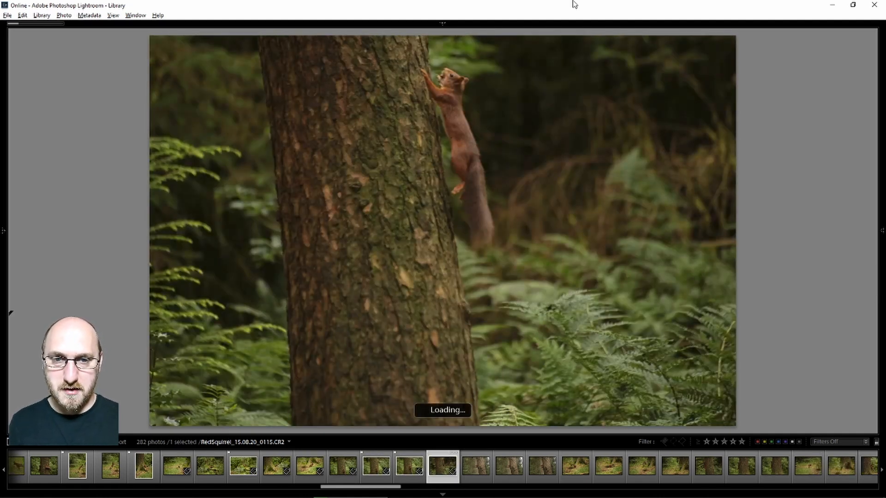
Step: Leave RedSquirrel_15.08.20_0115.CR2 unflagged and flag the three shots of the squirrel on the branch, 0116 through 0118, as picks
{"action": "key", "text": "p"}
{"action": "key", "text": "p"}
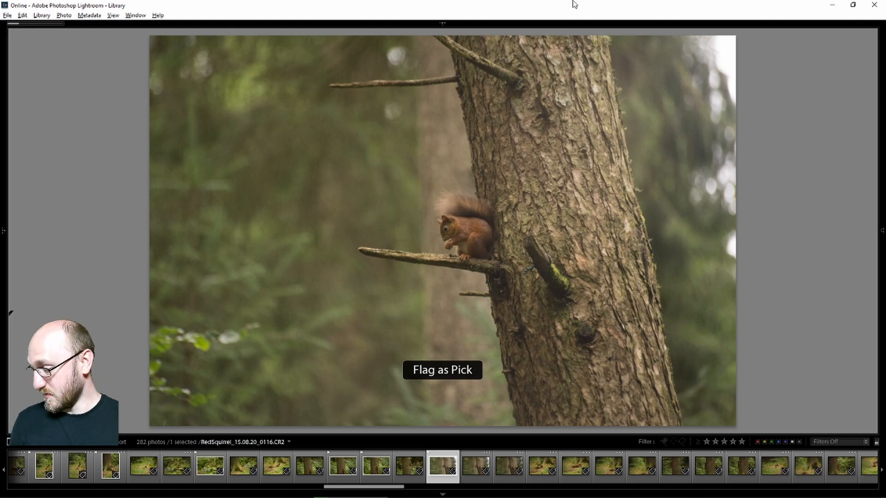
{"action": "key", "text": "p"}
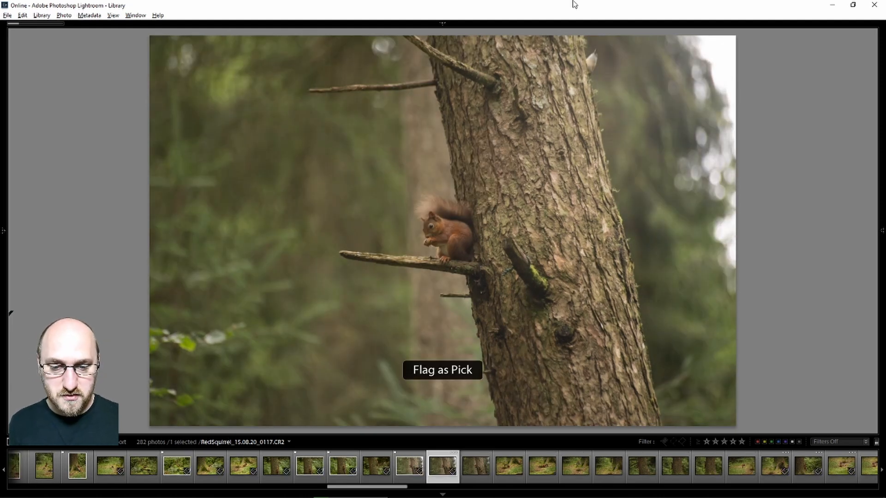
{"action": "key", "text": "p"}
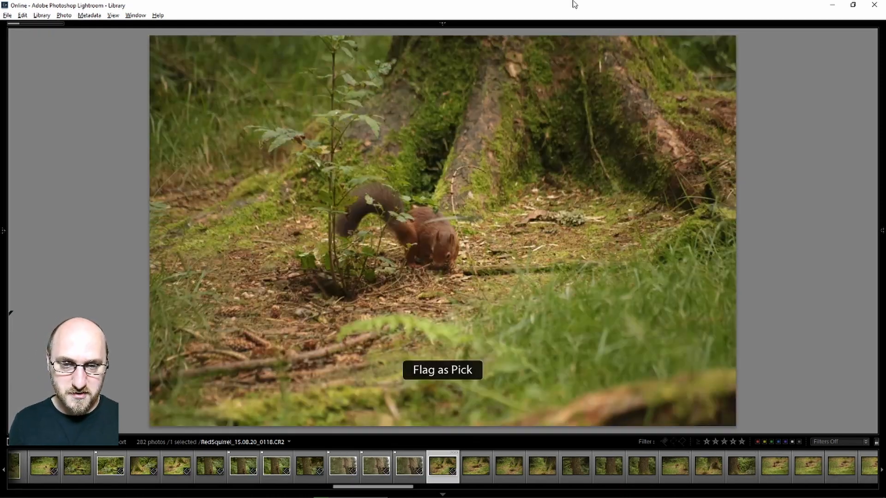
Step: Compare RedSquirrel_15.08.20_0119.CR2 with 0120, leave 0119 unflagged and reject 0120 and 0121
{"action": "key", "text": "p"}
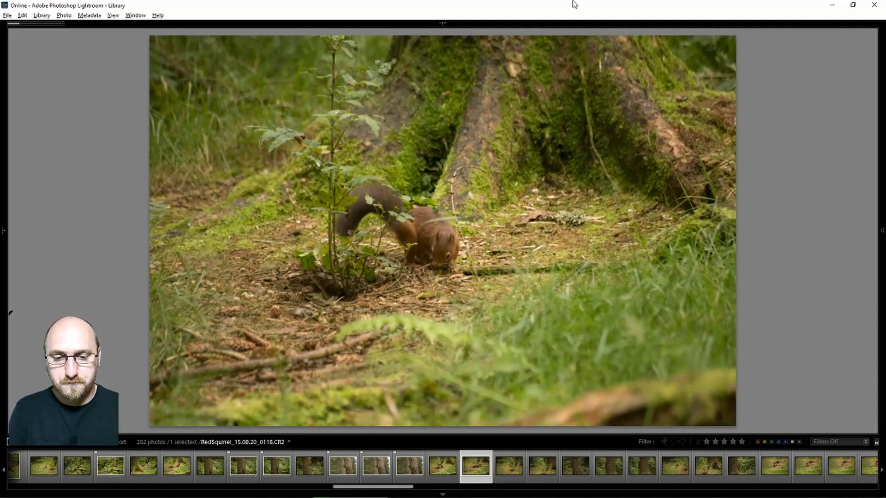
{"action": "key", "text": "Left"}
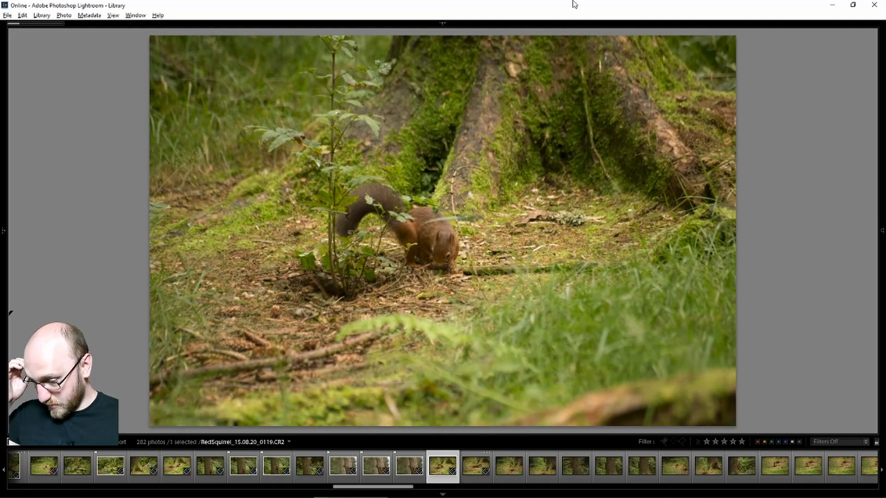
{"action": "key", "text": "Right"}
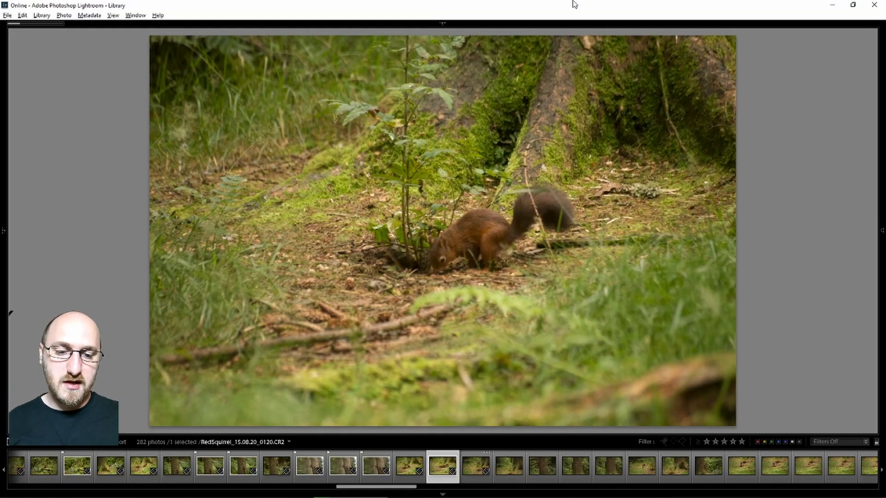
{"action": "key", "text": "x"}
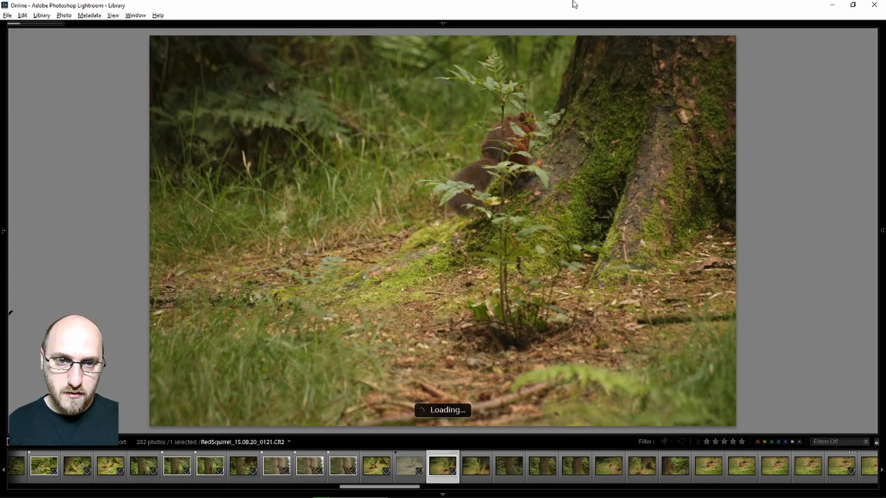
{"action": "key", "text": "Right"}
{"action": "key", "text": "Right"}
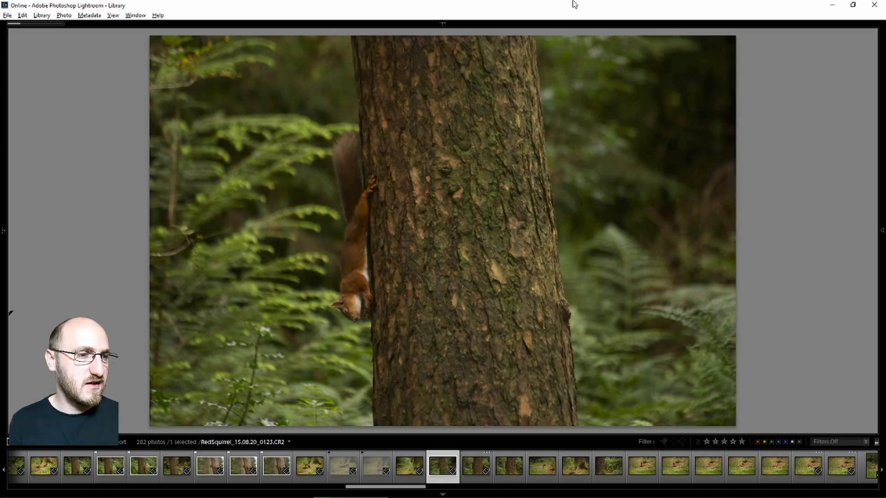
Step: Compare the shots of the squirrel hanging head-down on the trunk and flag RedSquirrel_15.08.20_0125.CR2 as a pick
{"action": "key", "text": "Right"}
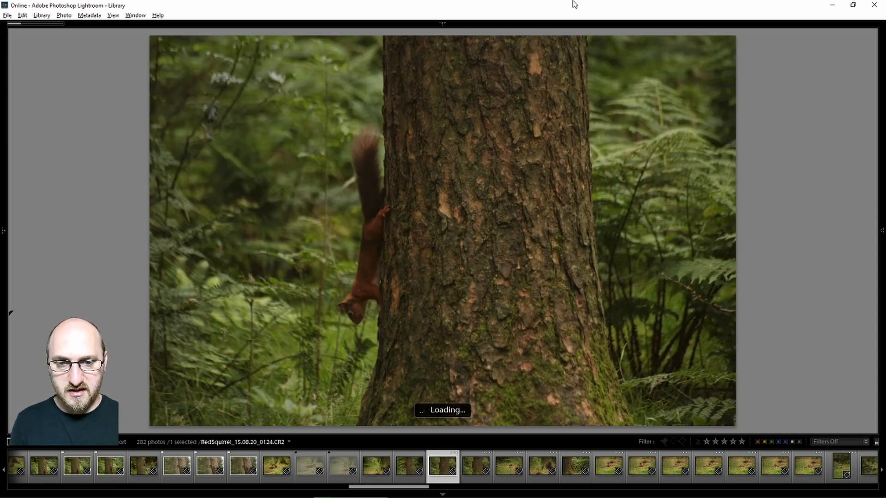
{"action": "key", "text": "Right"}
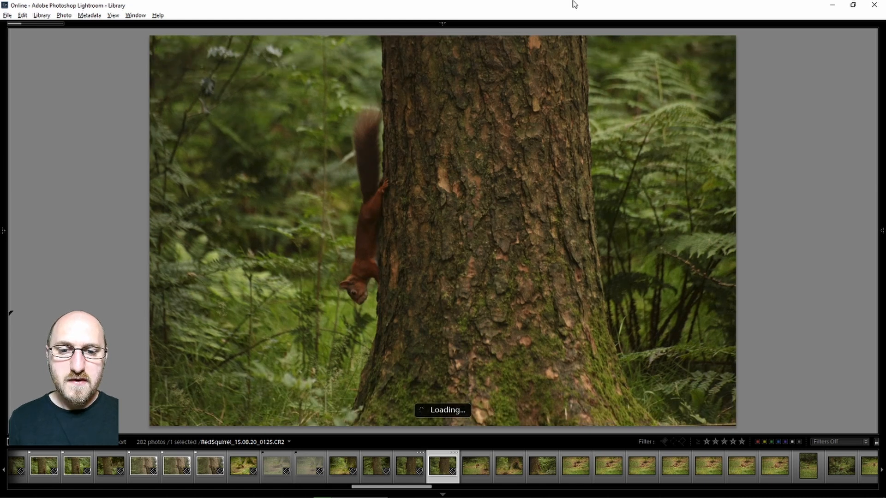
{"action": "key", "text": "p"}
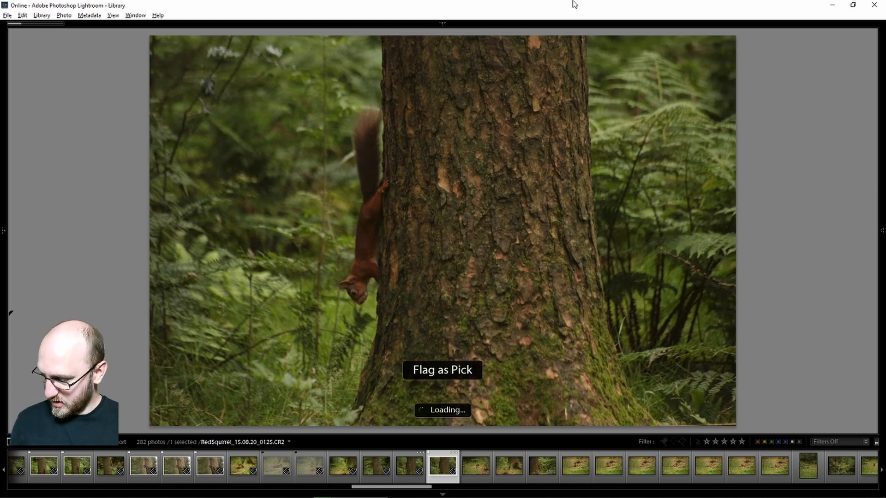
Step: Review RedSquirrel_15.08.20_0126.CR2 through 0128, leaving the first two unflagged and rejecting 0128
{"action": "key", "text": "Right"}
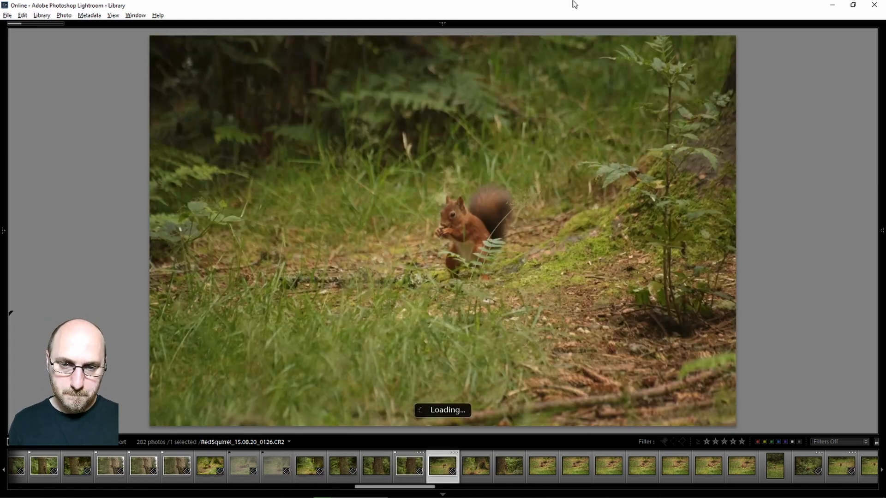
{"action": "key", "text": "Right"}
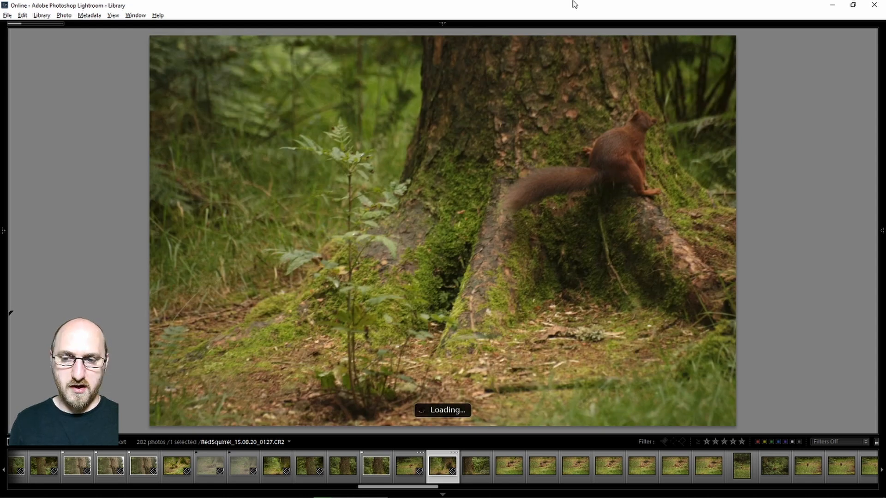
{"action": "key", "text": "Right"}
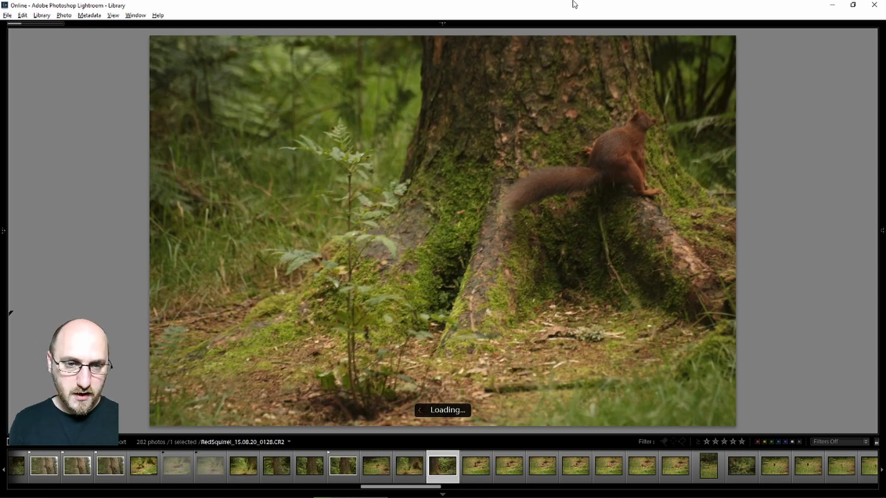
{"action": "key", "text": "p"}
{"action": "key", "text": "x"}
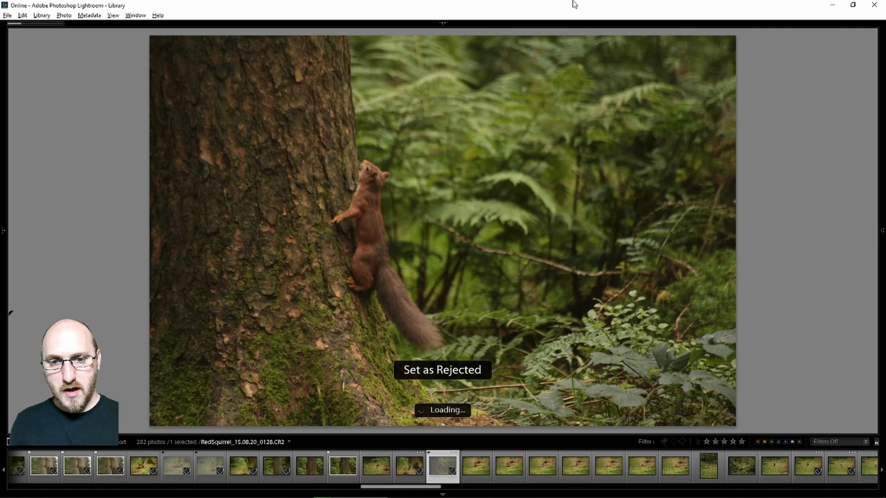
Step: Go through the photos from RedSquirrel_15.08.20_0129.CR2 and flag 0135, the squirrel eating in the grass, and 0137 as picks
{"action": "key", "text": "Right"}
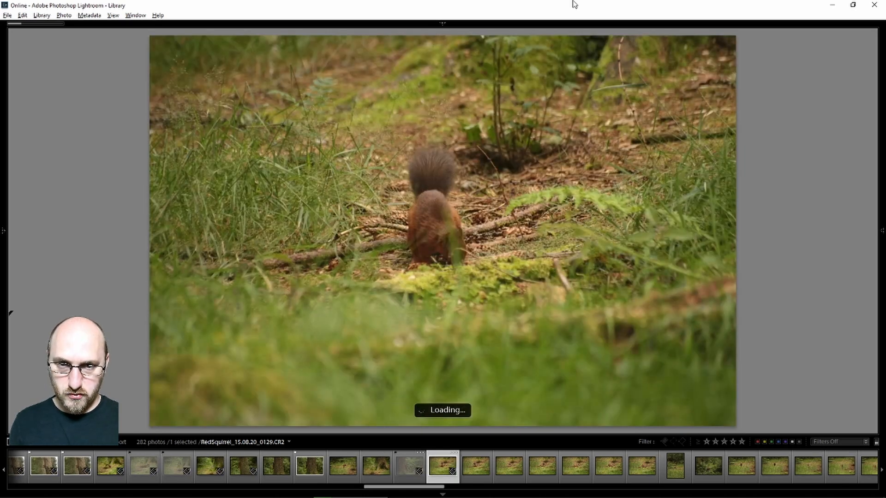
{"action": "key", "text": "Right"}
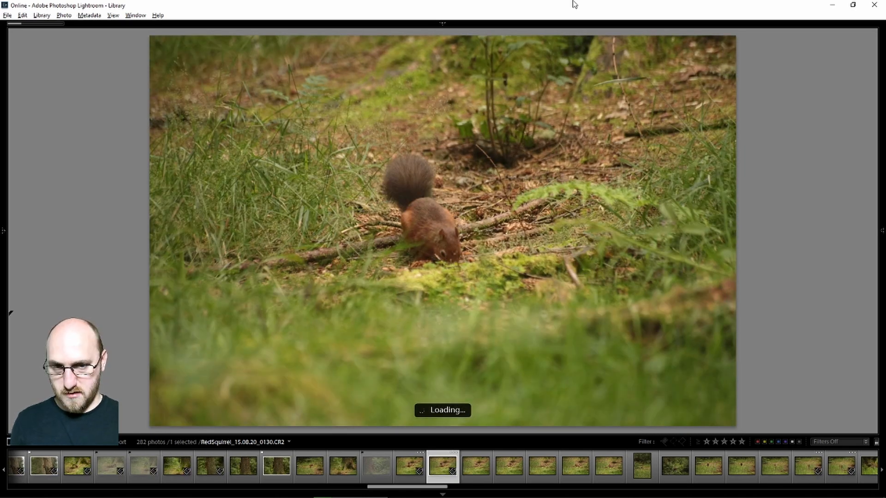
{"action": "key", "text": "Right"}
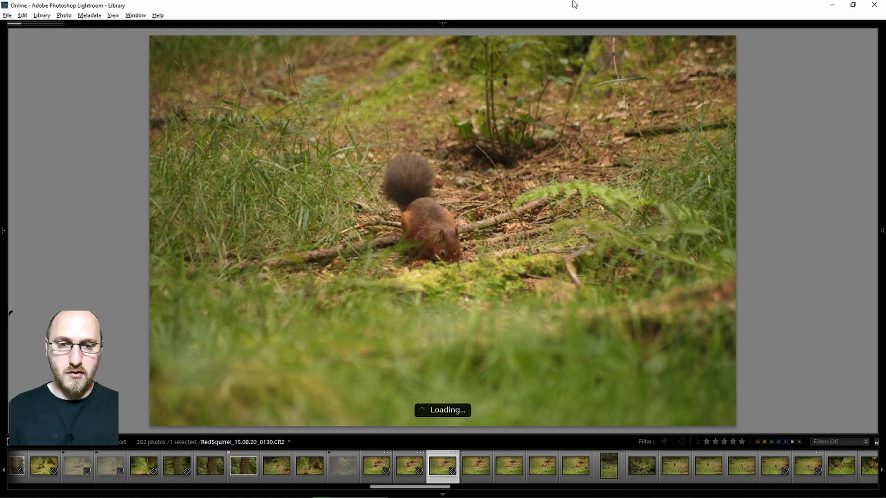
{"action": "key", "text": "Right"}
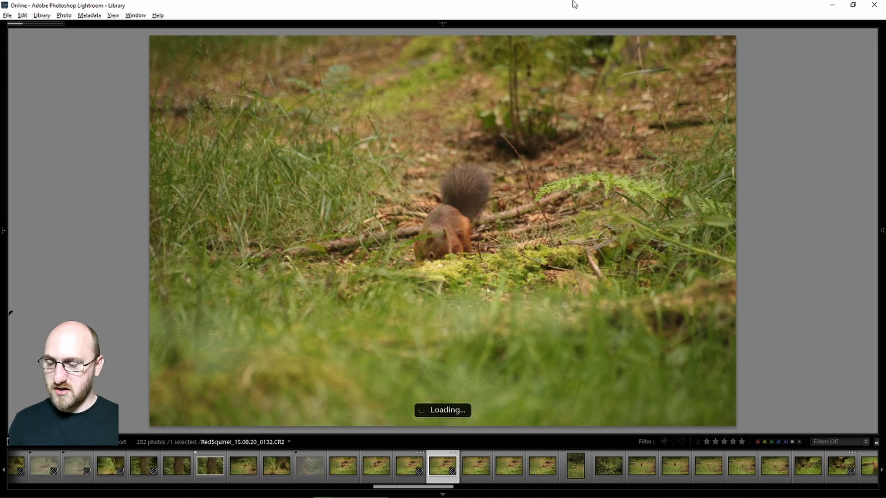
{"action": "key", "text": "Right"}
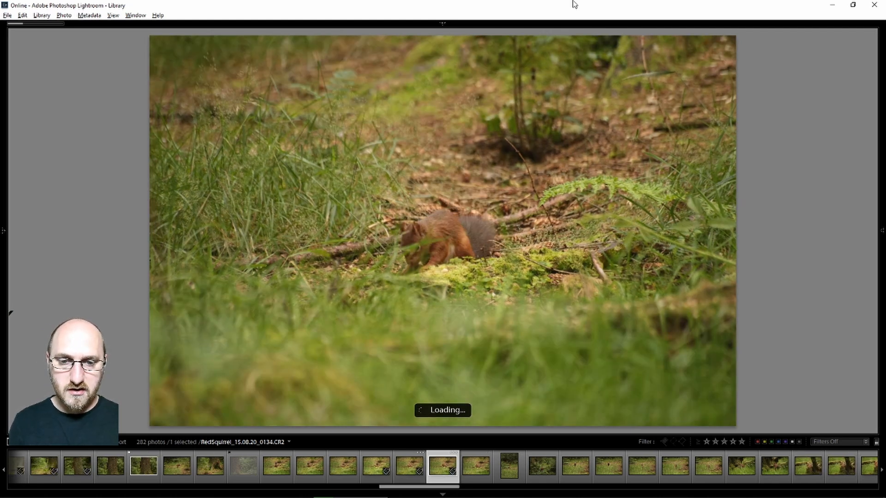
{"action": "key", "text": "Right"}
{"action": "key", "text": "Right"}
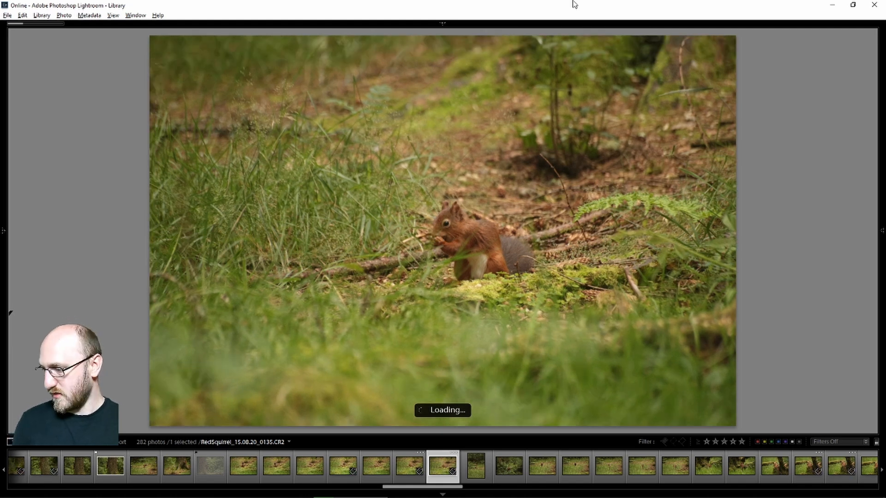
{"action": "key", "text": "p"}
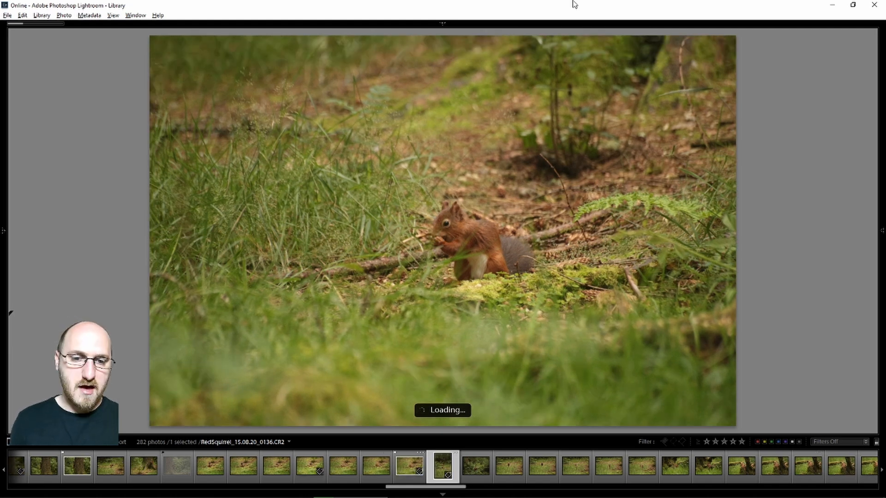
{"action": "key", "text": "Right"}
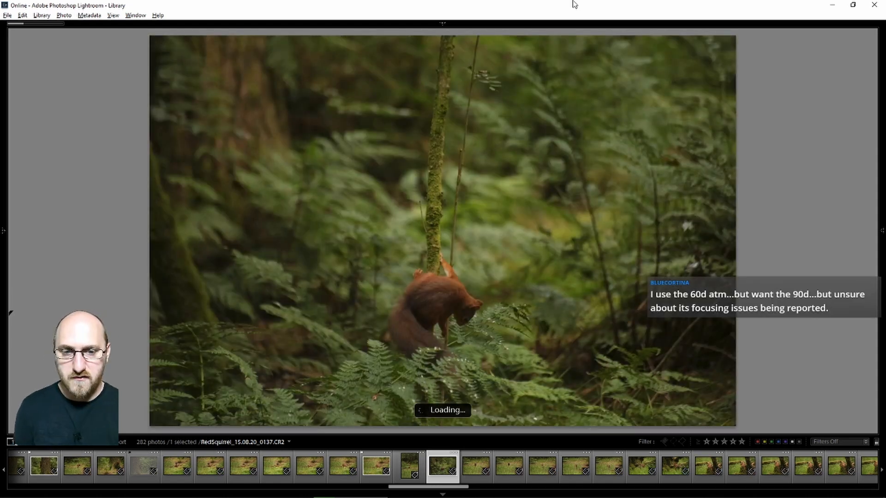
{"action": "key", "text": "p"}
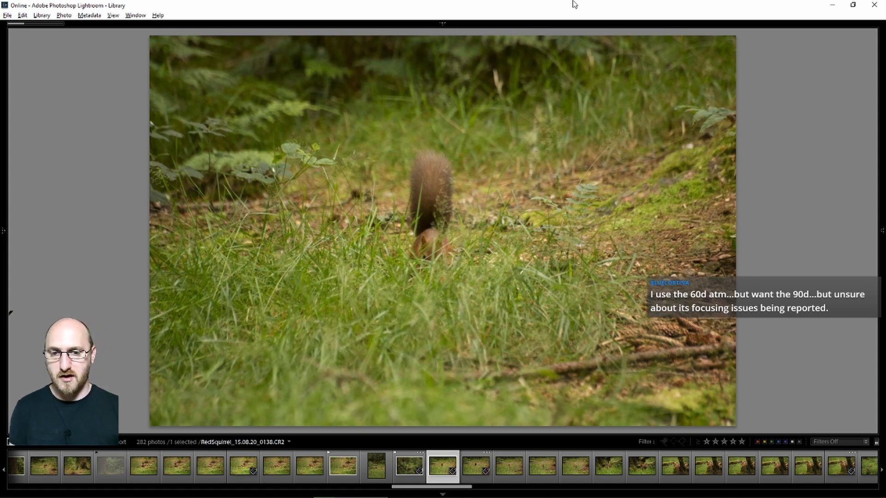
Step: Go through the photos after RedSquirrel_15.08.20_0137.CR2, leave 0138 through 0144 unflagged and flag 0145 as a pick
{"action": "key", "text": "Right"}
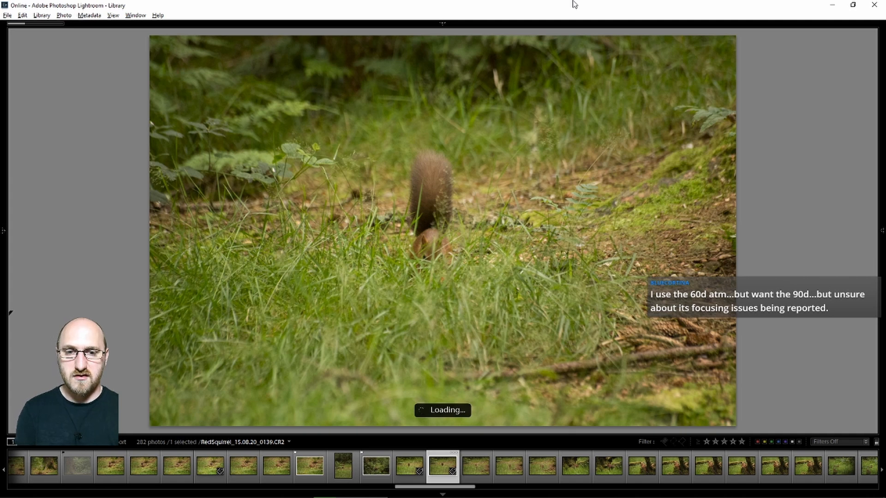
{"action": "key", "text": "Right"}
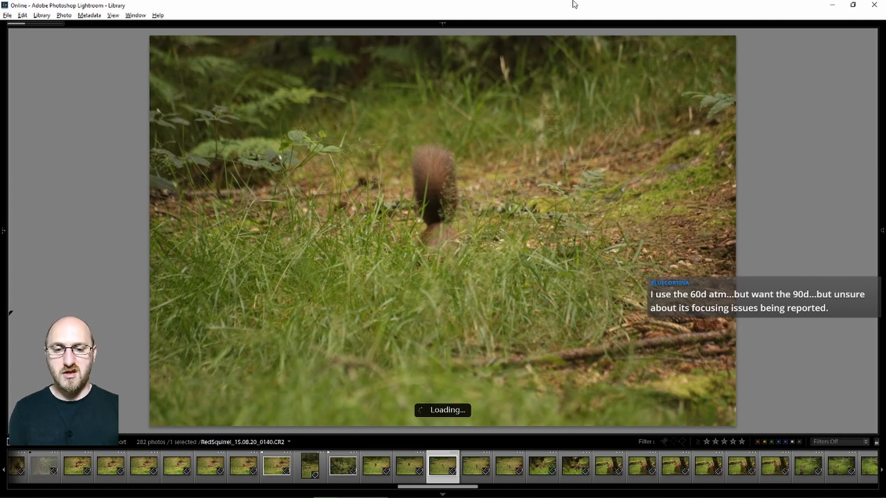
{"action": "key", "text": "Right"}
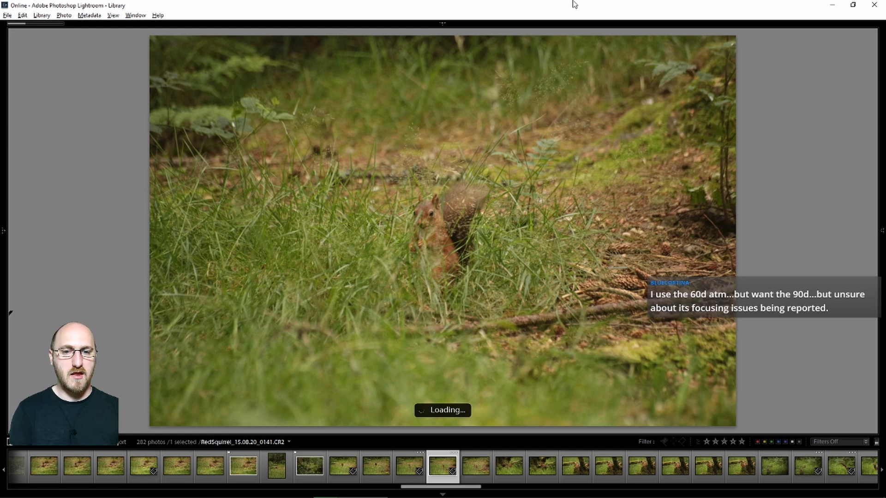
{"action": "key", "text": "Right"}
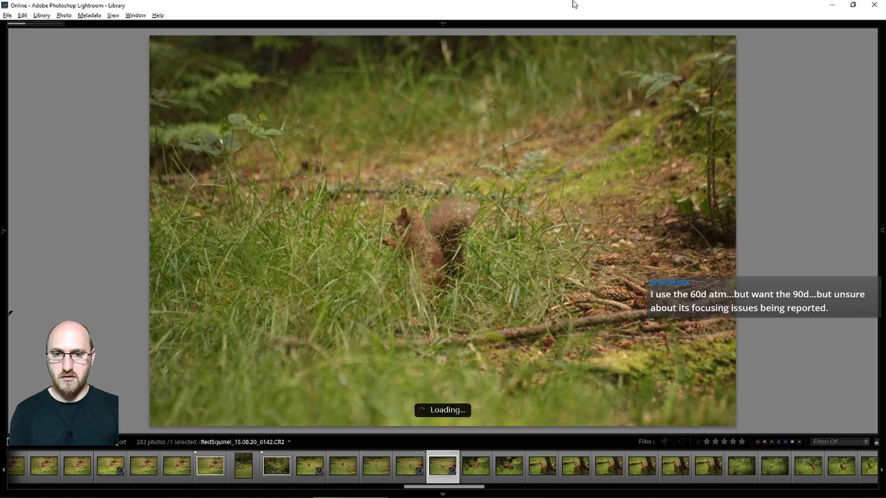
{"action": "key", "text": "Right"}
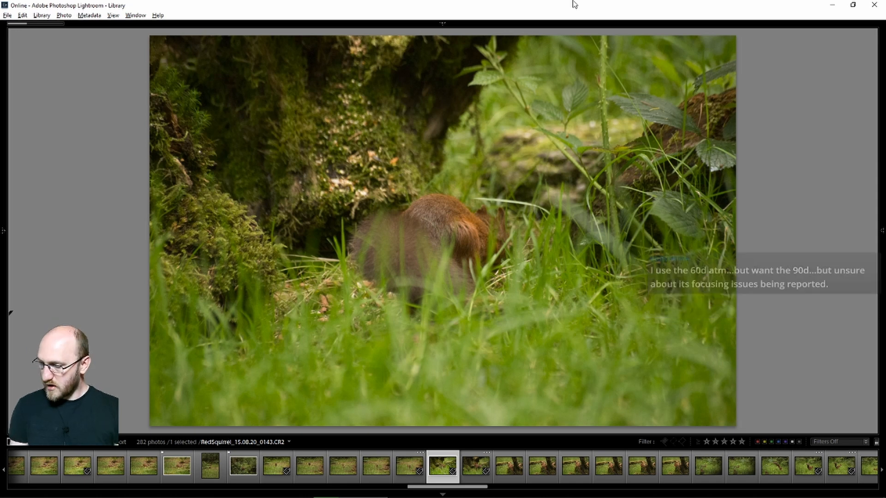
{"action": "key", "text": "Right"}
{"action": "key", "text": "Right"}
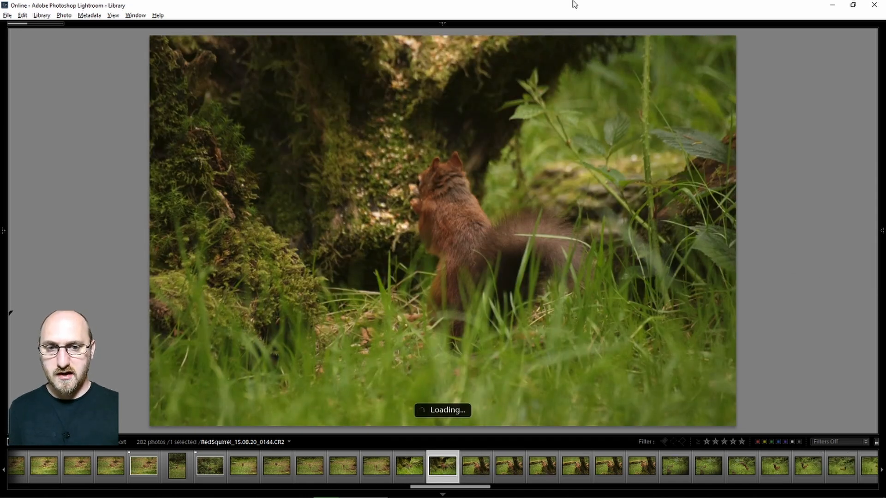
{"action": "key", "text": "Right"}
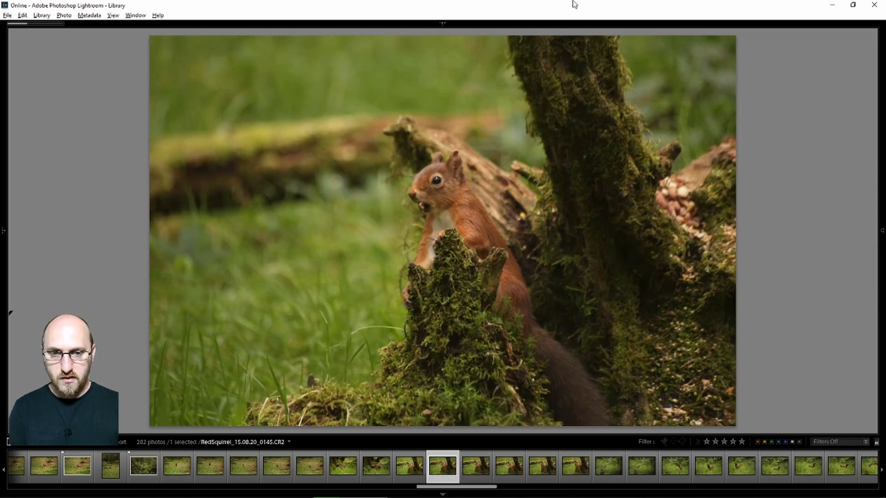
{"action": "key", "text": "p"}
Step: Compare the similar shots of the squirrel on the mossy stump and flag RedSquirrel_15.08.20_0148.CR2 as a pick
{"action": "key", "text": "Right"}
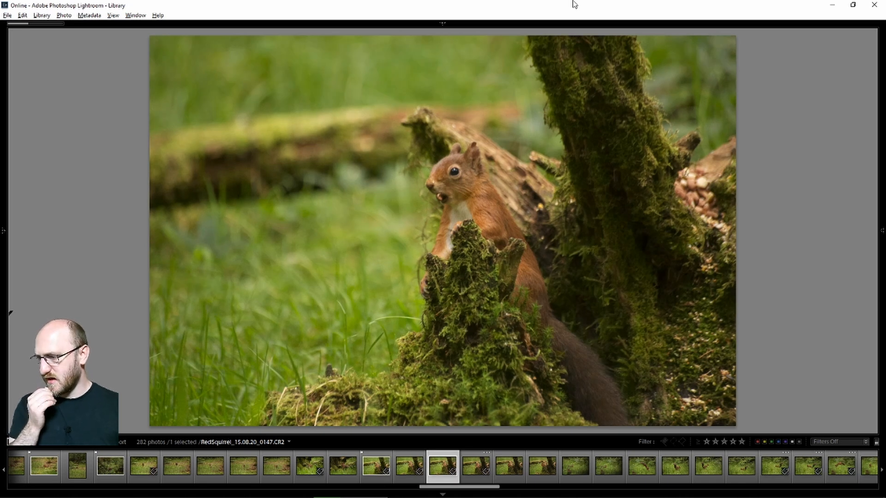
{"action": "key", "text": "Right"}
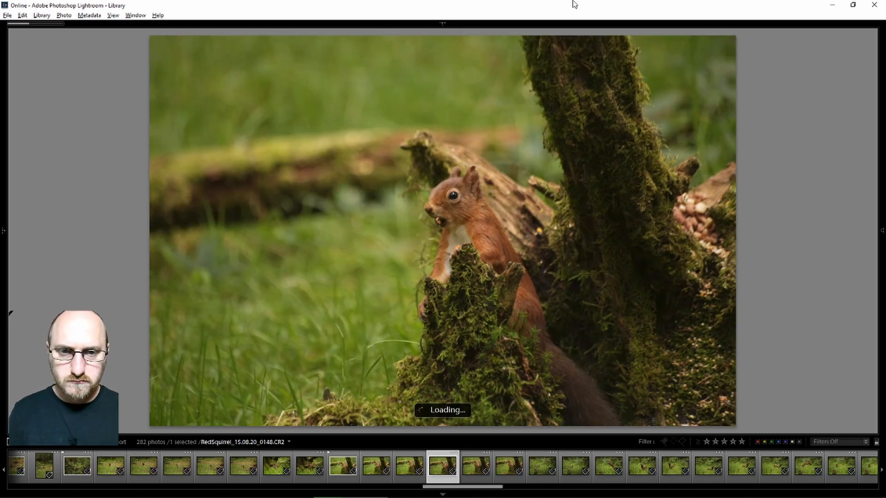
{"action": "key", "text": "p"}
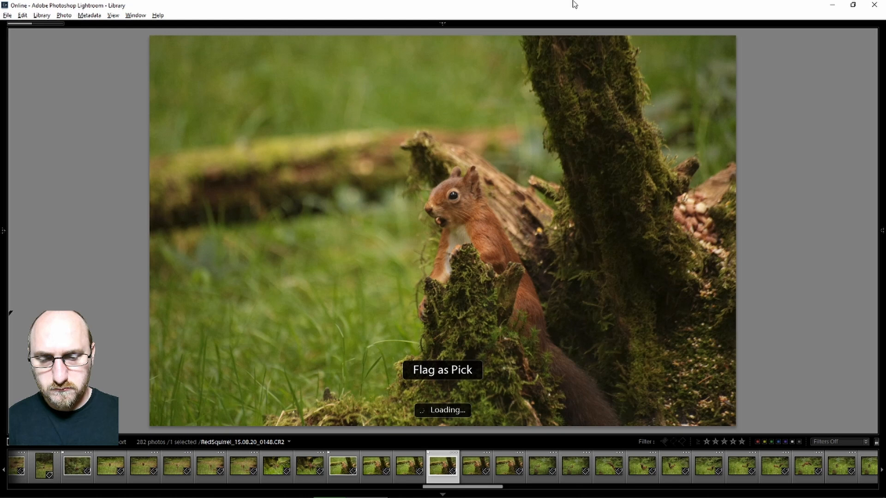
{"action": "key", "text": "Right"}
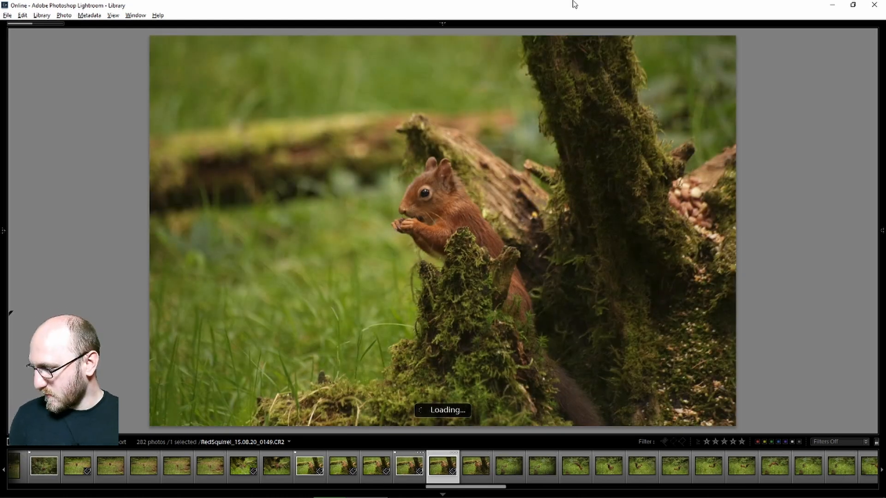
Step: Flag RedSquirrel_15.08.20_0149.CR2 and the leaping squirrel in 0153 as picks, leaving 0150 through 0152 unflagged
{"action": "key", "text": "Right"}
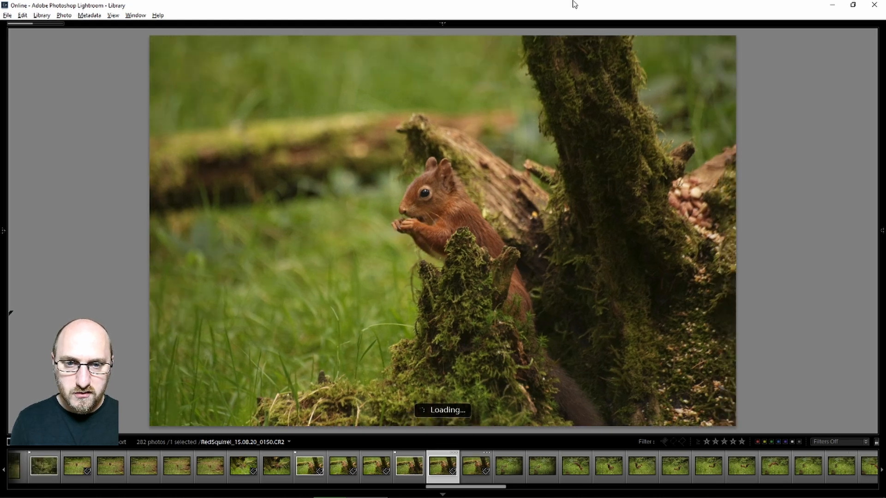
{"action": "key", "text": "p"}
{"action": "key", "text": "Right"}
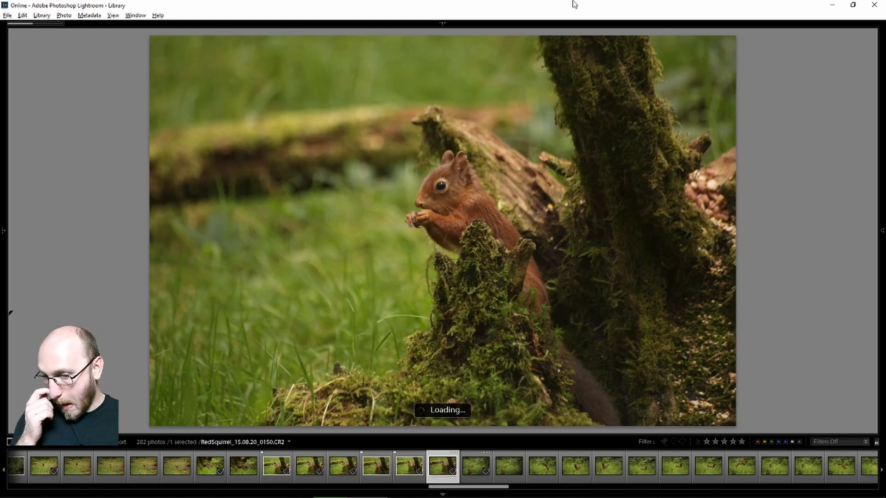
{"action": "key", "text": "Right"}
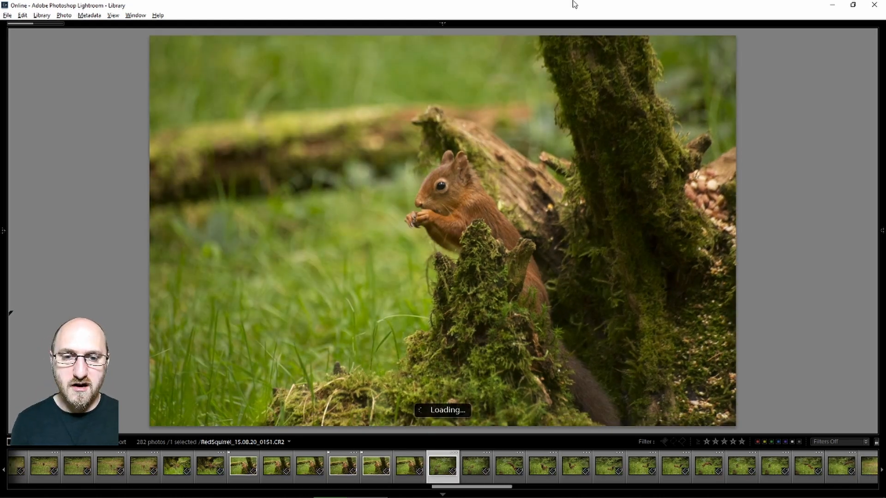
{"action": "key", "text": "Right"}
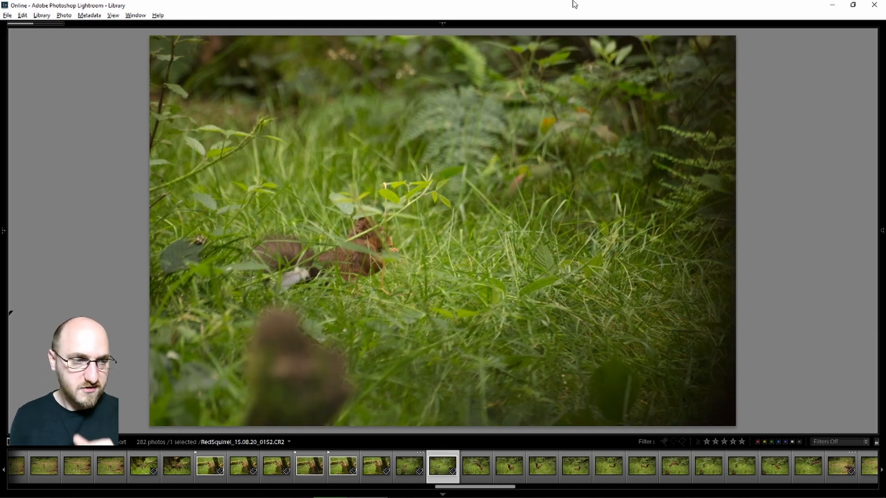
{"action": "key", "text": "Right"}
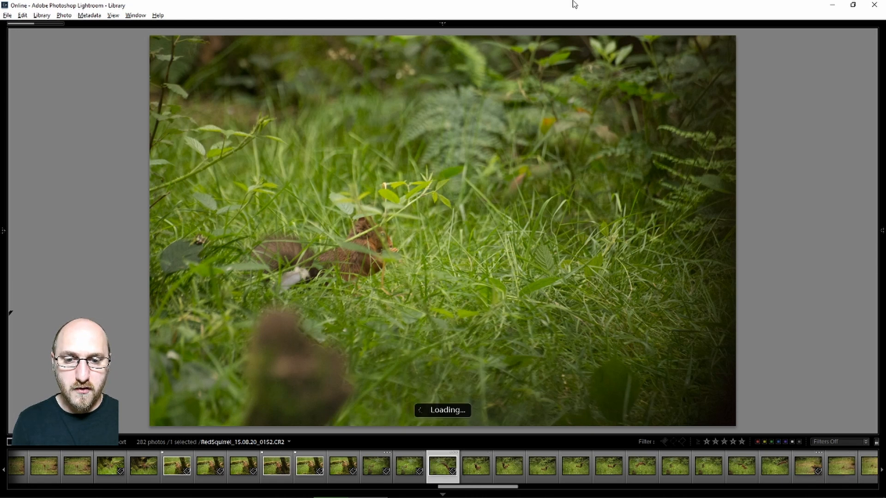
{"action": "key", "text": "p"}
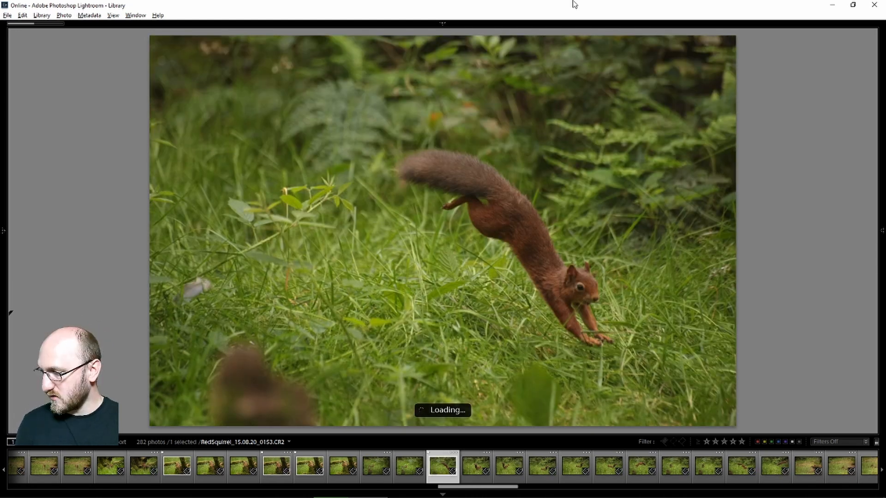
Step: Go through RedSquirrel_15.08.20_0154.CR2 to 0158 and flag 0156 and 0158 as picks
{"action": "key", "text": "Right"}
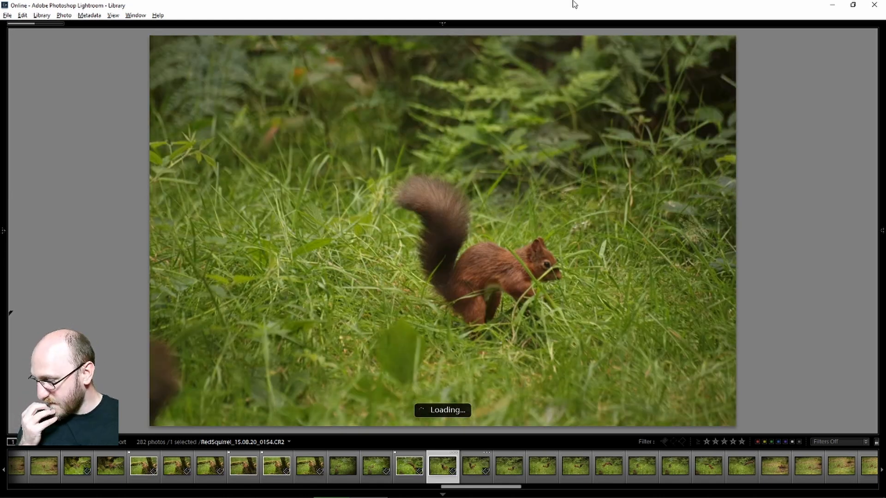
{"action": "key", "text": "Right"}
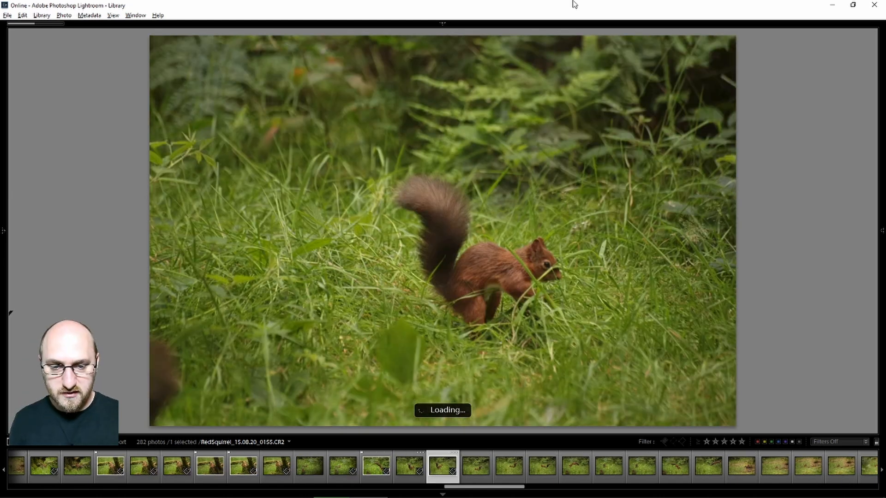
{"action": "key", "text": "Right"}
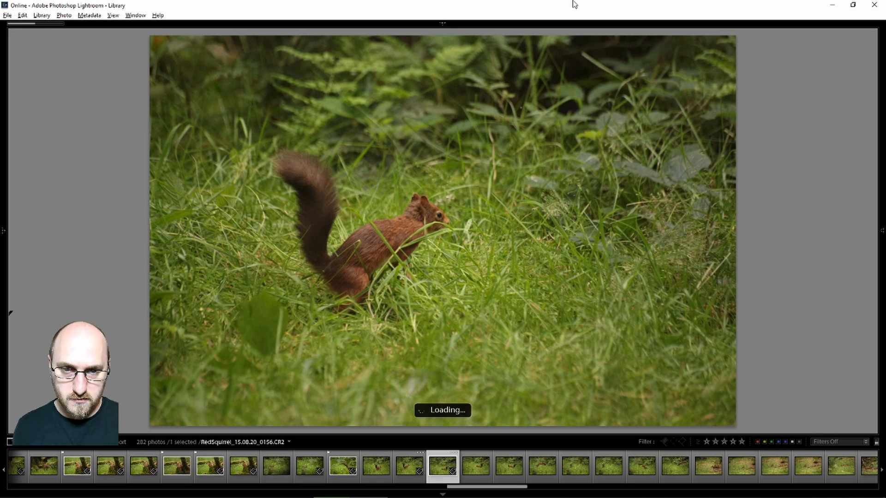
{"action": "key", "text": "p"}
{"action": "key", "text": "Right"}
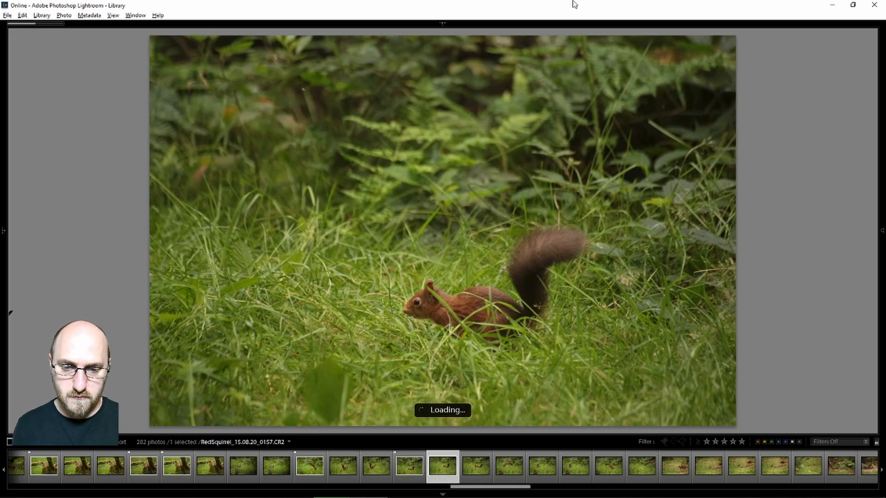
{"action": "key", "text": "Right"}
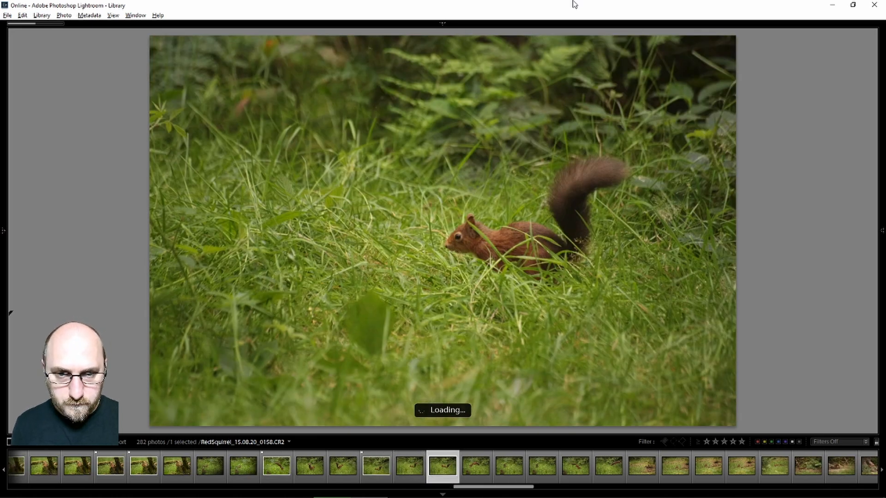
{"action": "key", "text": "p"}
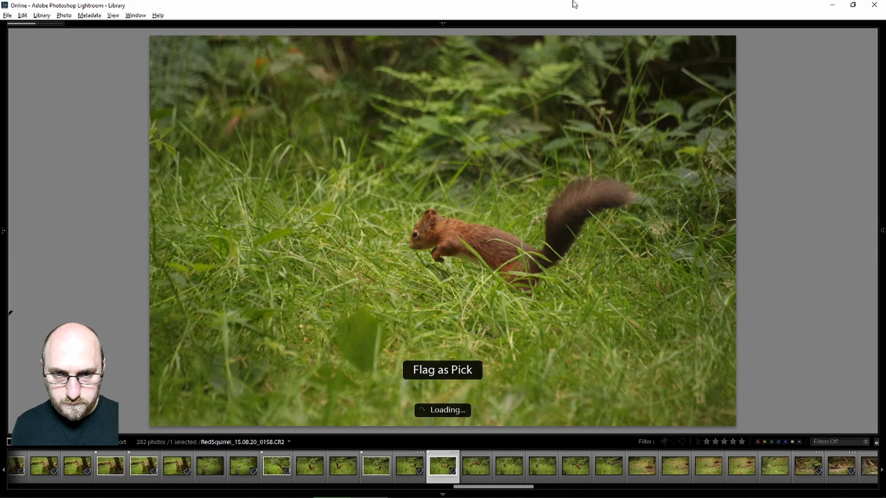
Step: Leave RedSquirrel_15.08.20_0159.CR2 through 0164 unflagged and flag 0165, the squirrel eating in the grass, as a pick
{"action": "key", "text": "Right"}
{"action": "key", "text": "Right"}
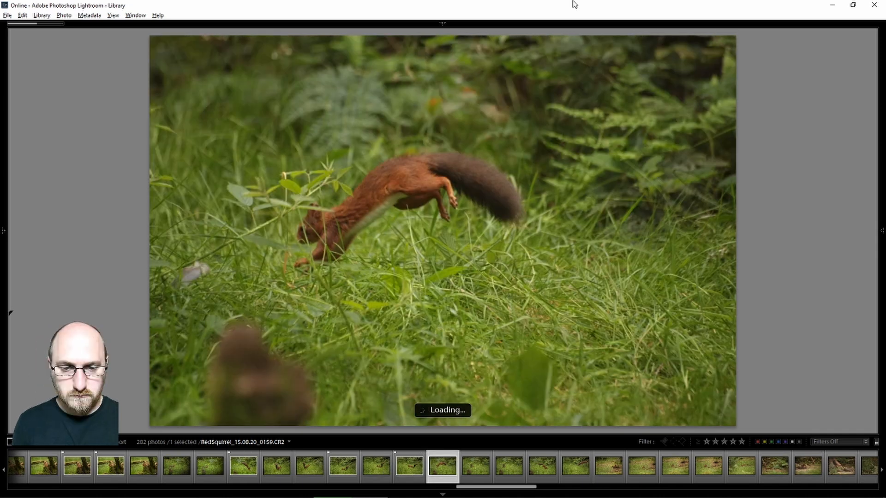
{"action": "key", "text": "Right"}
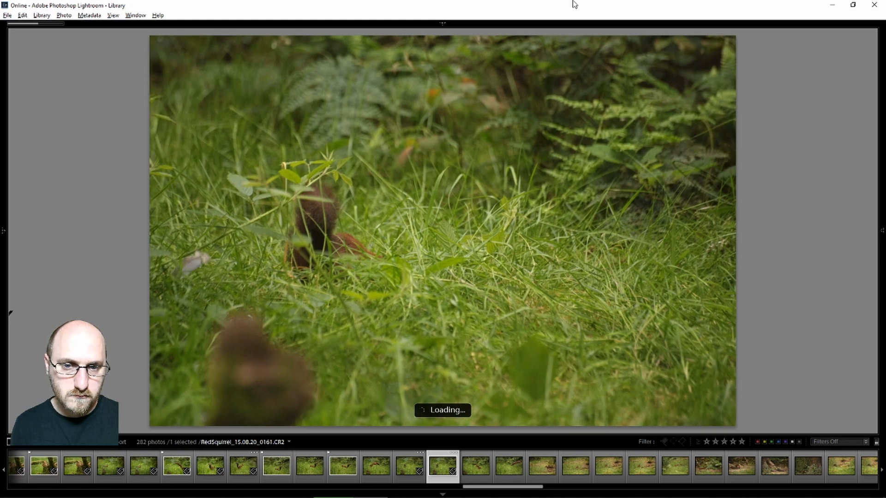
{"action": "key", "text": "Right"}
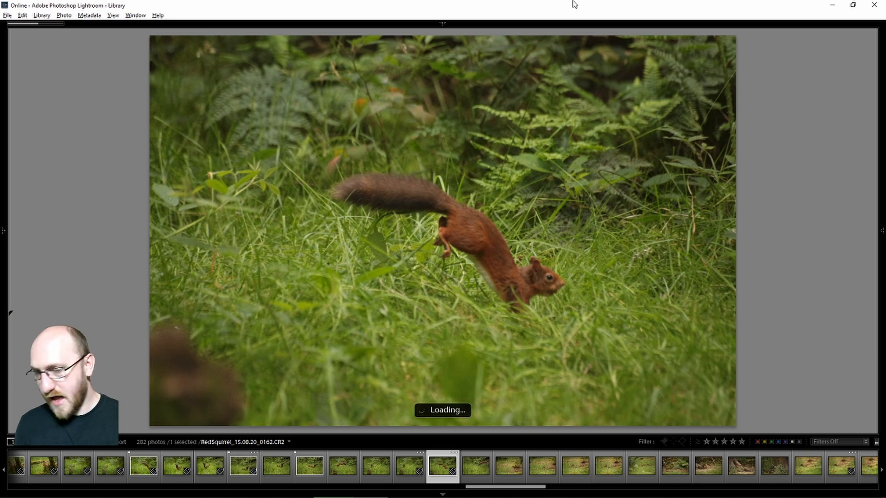
{"action": "key", "text": "Right"}
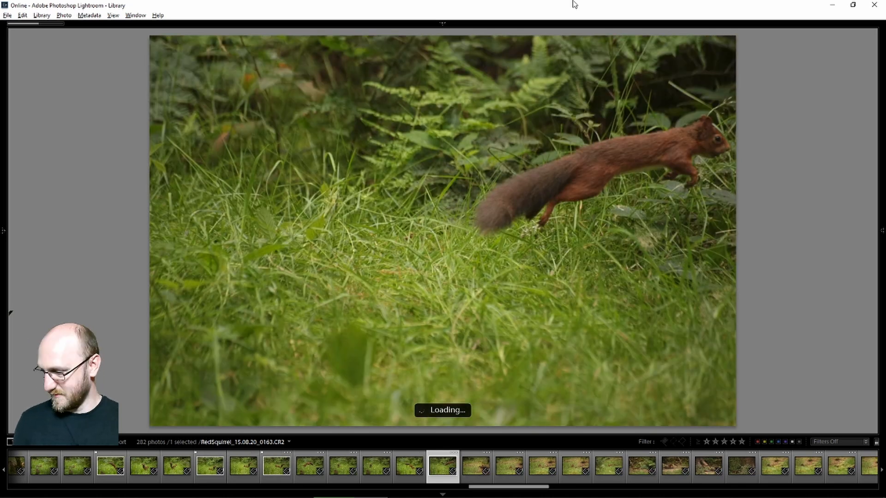
{"action": "key", "text": "Right"}
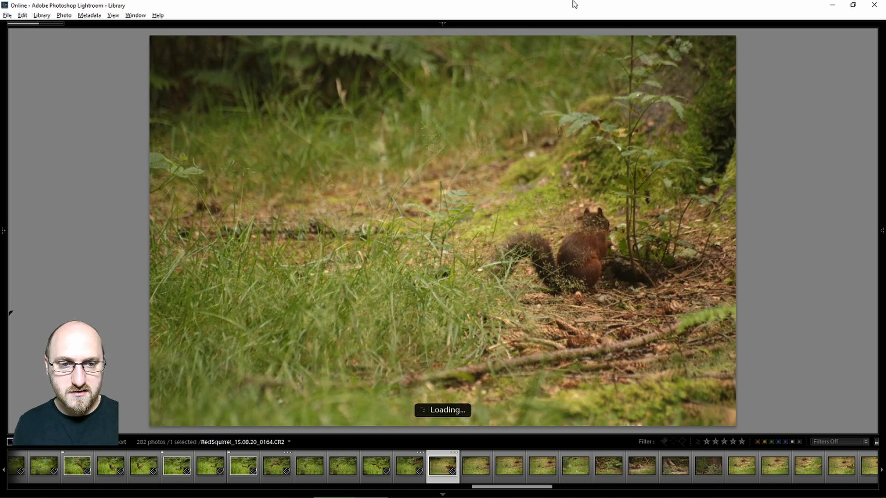
{"action": "key", "text": "Right"}
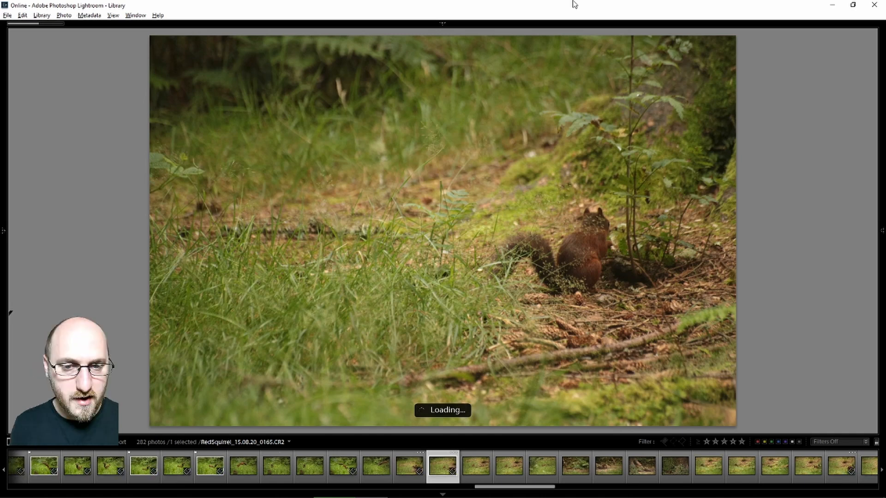
{"action": "key", "text": "p"}
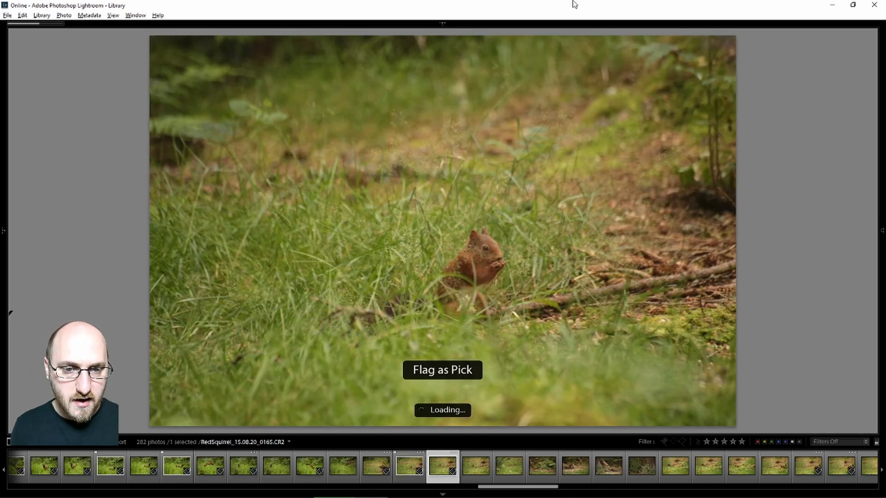
Step: Review RedSquirrel_15.08.20_0166.CR2 through 0177 one by one, leaving them all unflagged
{"action": "key", "text": "Right"}
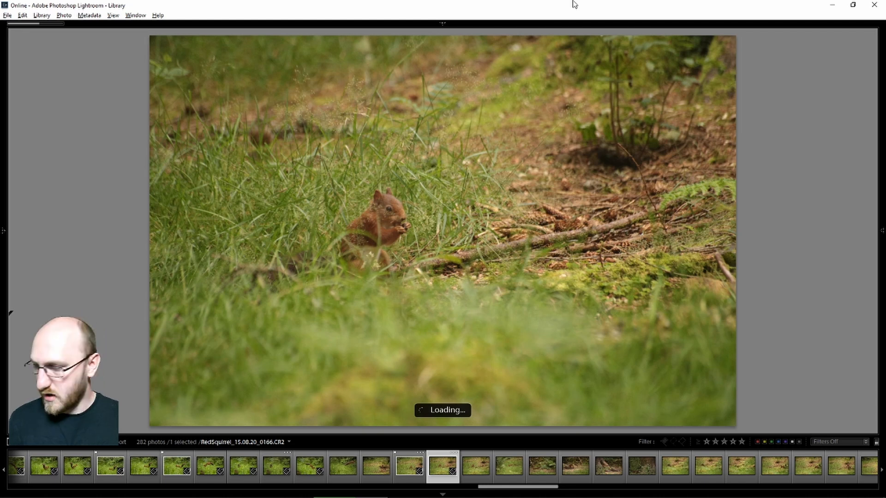
{"action": "key", "text": "Right"}
{"action": "key", "text": "Right"}
{"action": "key", "text": "Right"}
{"action": "key", "text": "Right"}
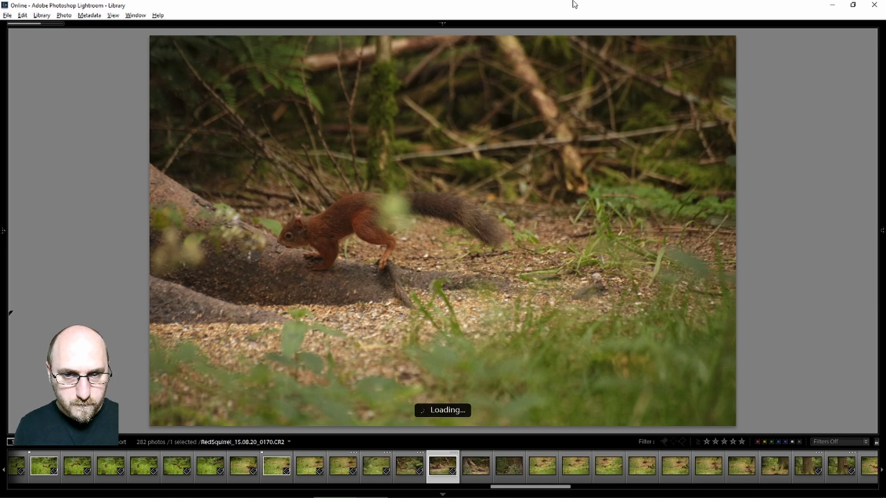
{"action": "key", "text": "Right"}
{"action": "key", "text": "Right"}
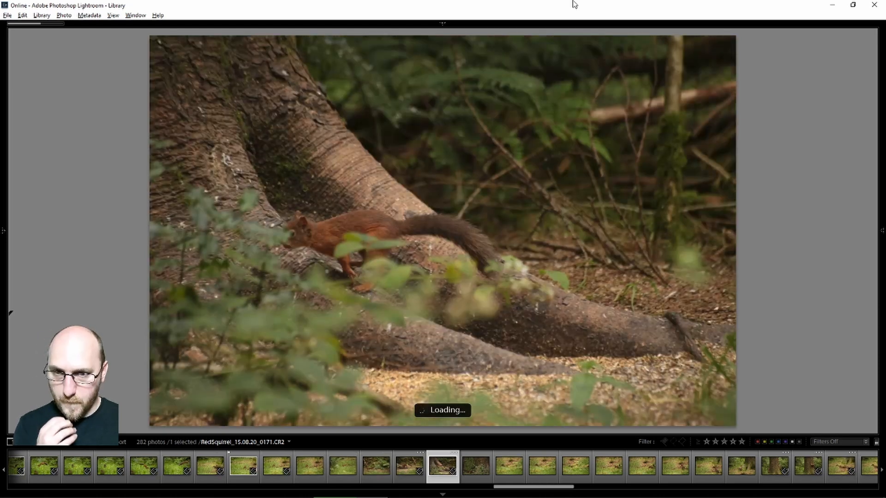
{"action": "key", "text": "Right"}
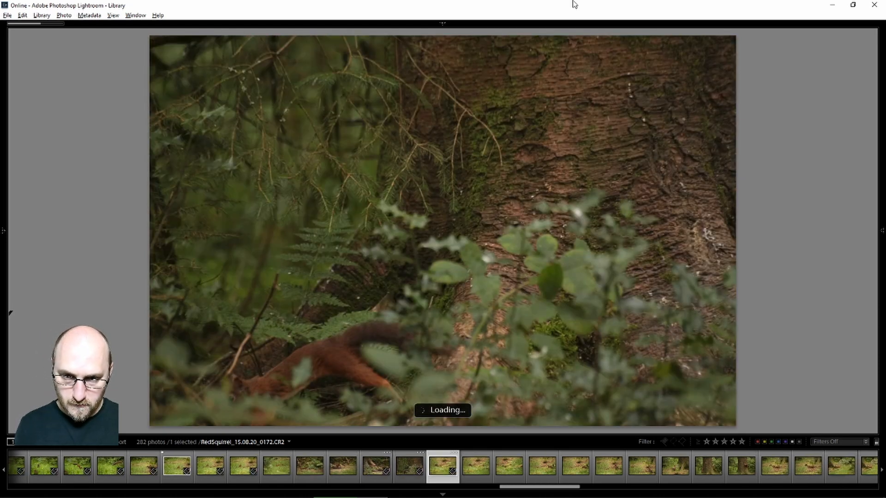
{"action": "key", "text": "Right"}
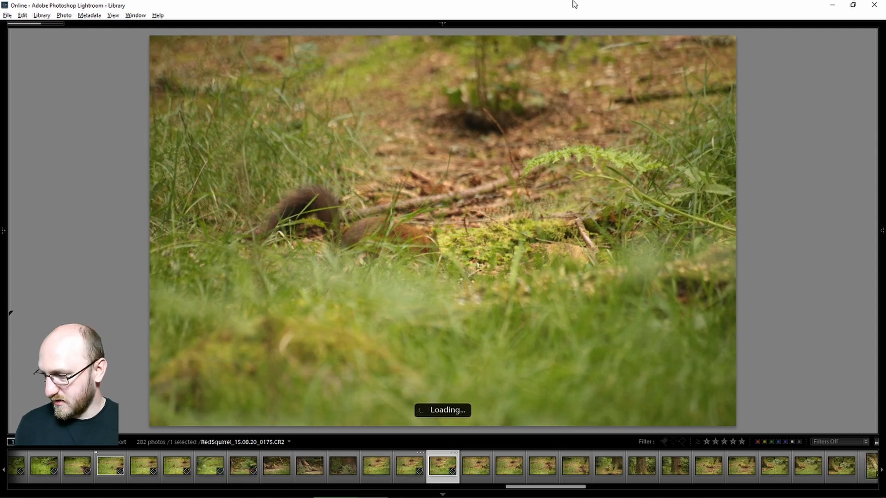
{"action": "key", "text": "Right"}
{"action": "key", "text": "Right"}
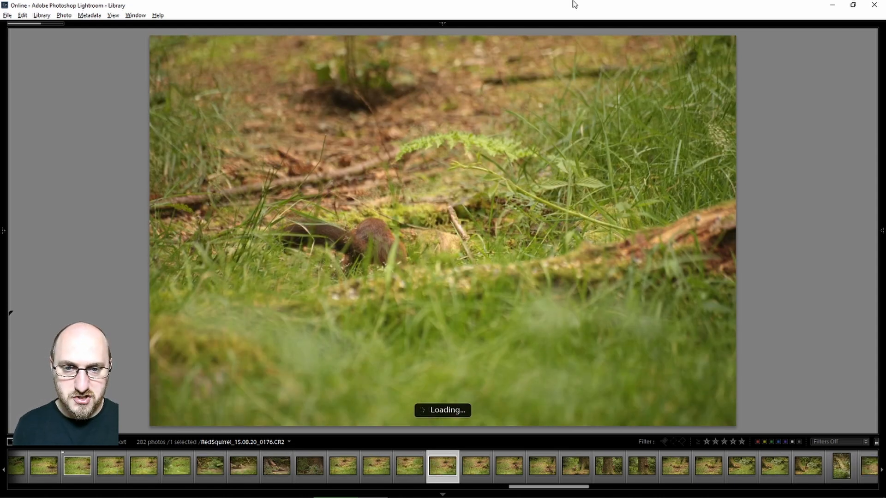
{"action": "key", "text": "Right"}
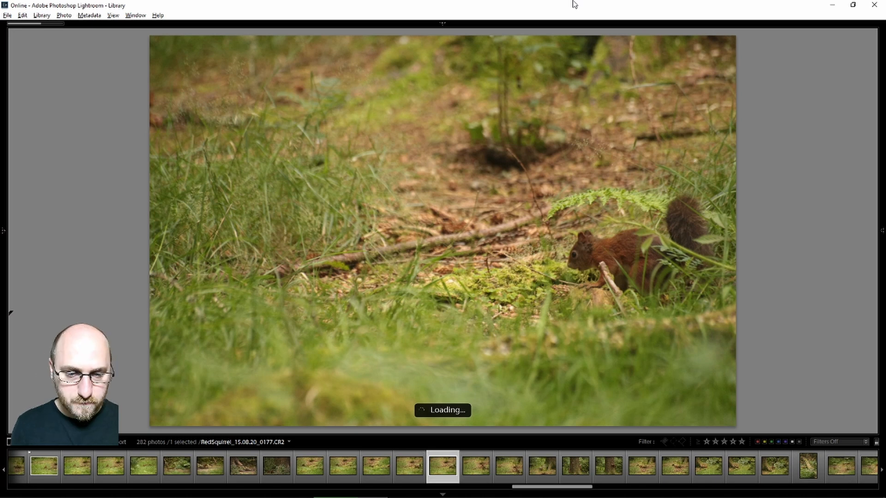
Step: Reject RedSquirrel_15.08.20_0178.CR2 and the following shot, 0179
{"action": "key", "text": "Right"}
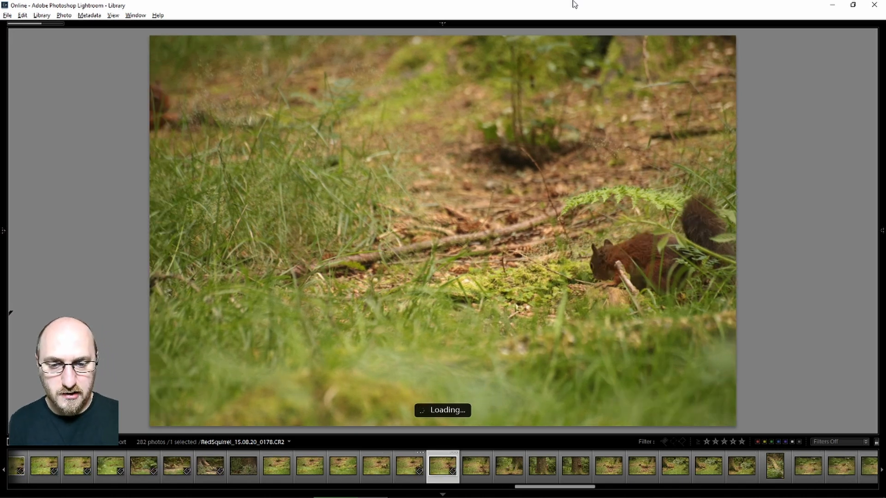
{"action": "key", "text": "x"}
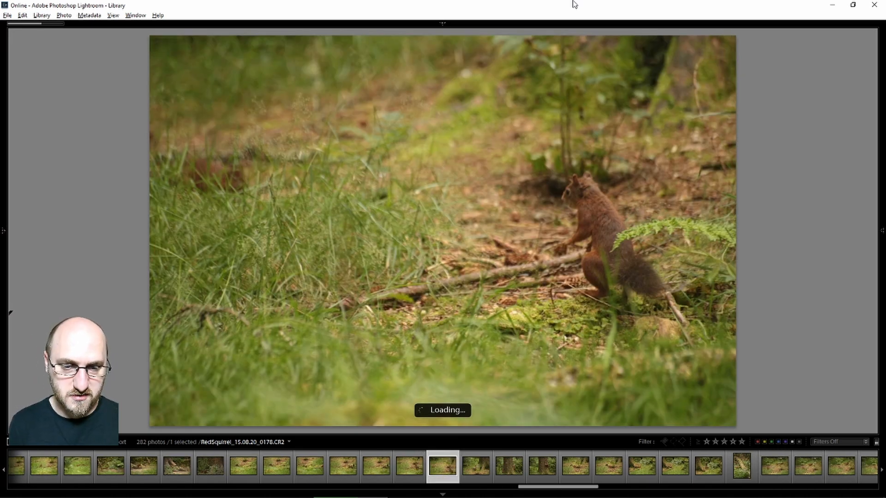
{"action": "key", "text": "x"}
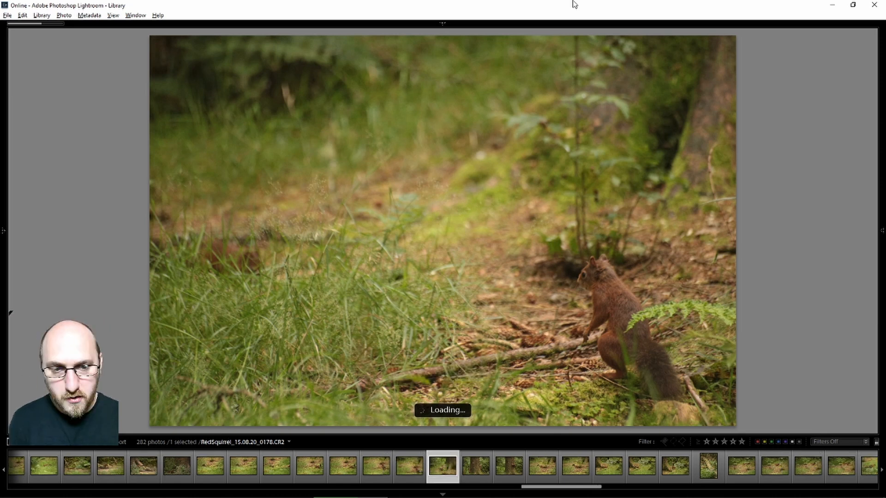
Step: Leave the next two photos unflagged and flag RedSquirrel_15.08.20_0182.CR2 as a pick
{"action": "key", "text": "Right"}
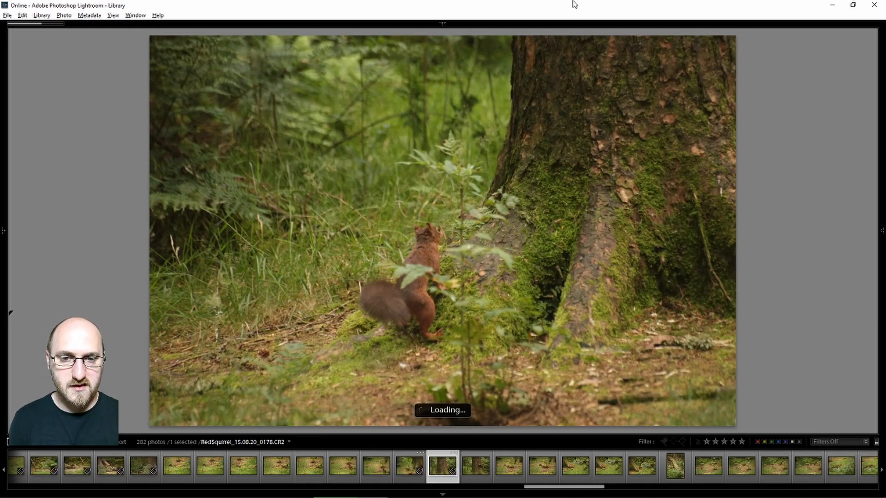
{"action": "key", "text": "Right"}
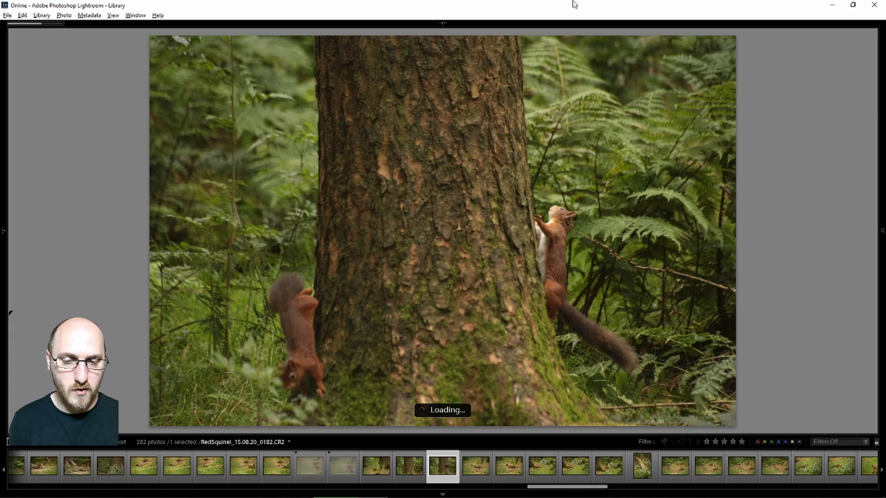
{"action": "key", "text": "p"}
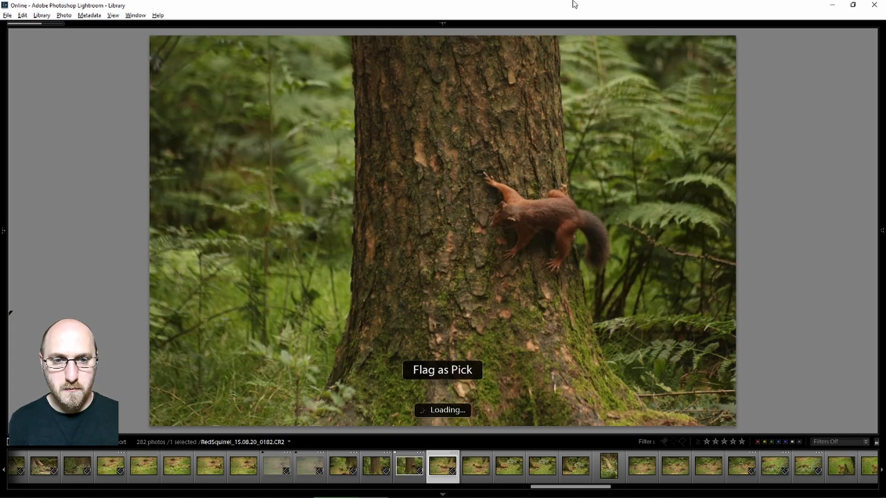
Step: Leave RedSquirrel_15.08.20_0183.CR2 and 0184 unflagged and flag 0185, the squirrel beside the mossy trunk, as a pick
{"action": "key", "text": "Right"}
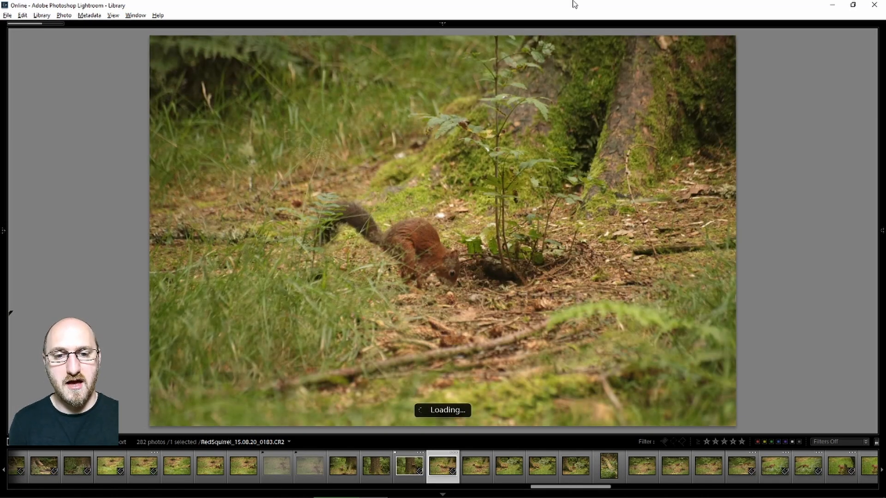
{"action": "key", "text": "Right"}
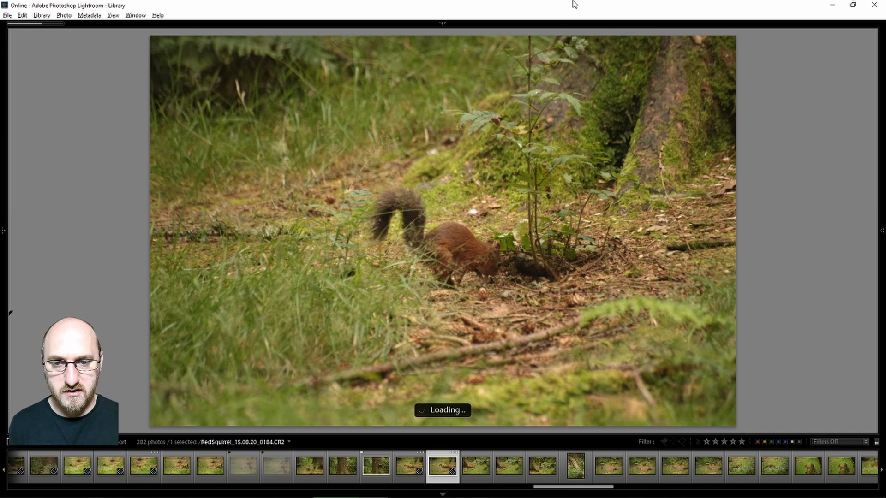
{"action": "key", "text": "Right"}
{"action": "key", "text": "Right"}
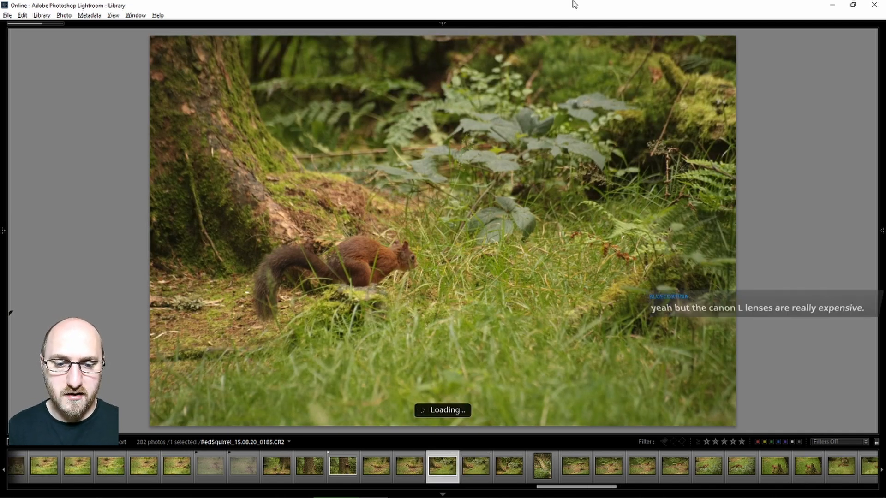
{"action": "key", "text": "Left"}
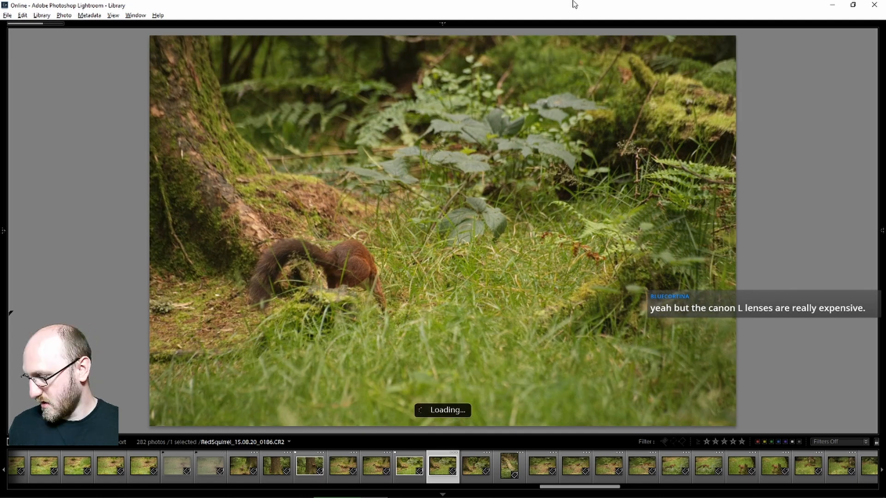
Step: Leave RedSquirrel_15.08.20_0186.CR2 through 0189 unflagged and flag 0190, the shot with two squirrels, as a pick
{"action": "key", "text": "Right"}
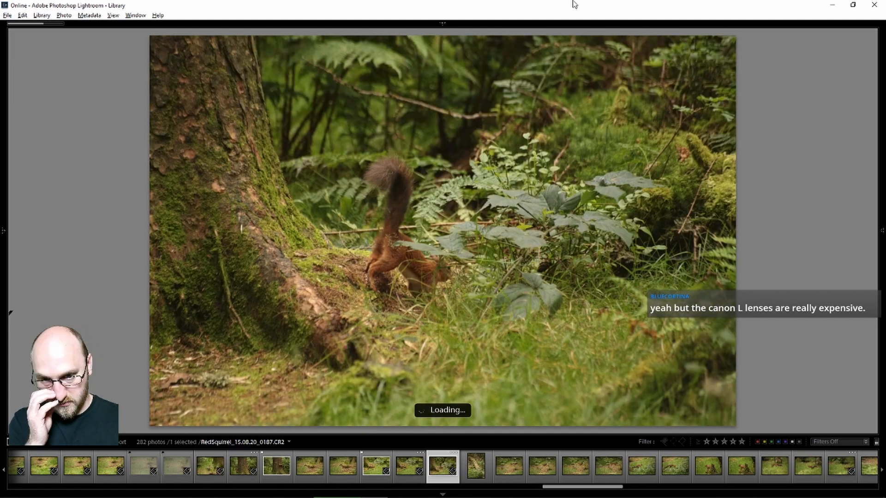
{"action": "key", "text": "Right"}
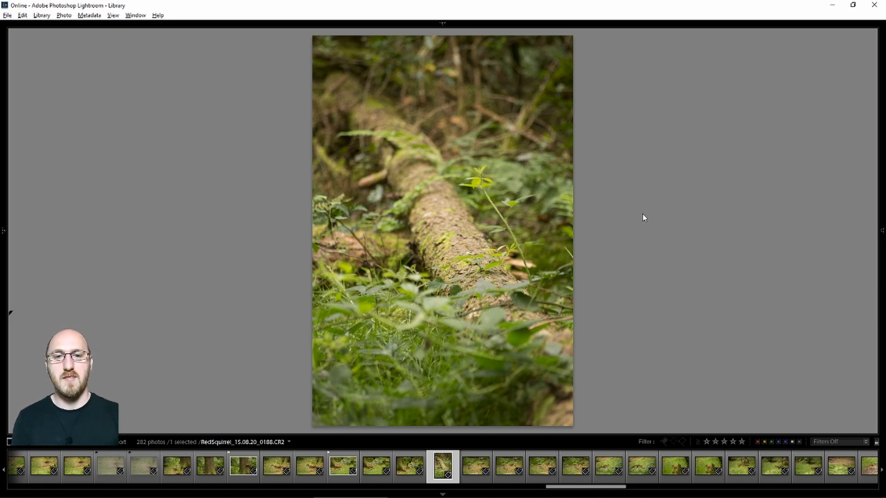
{"action": "key", "text": "Right"}
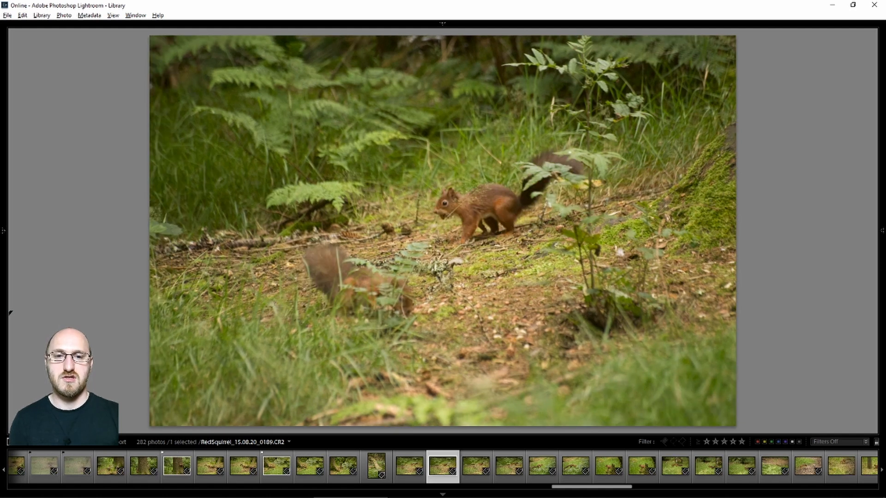
{"action": "key", "text": "p"}
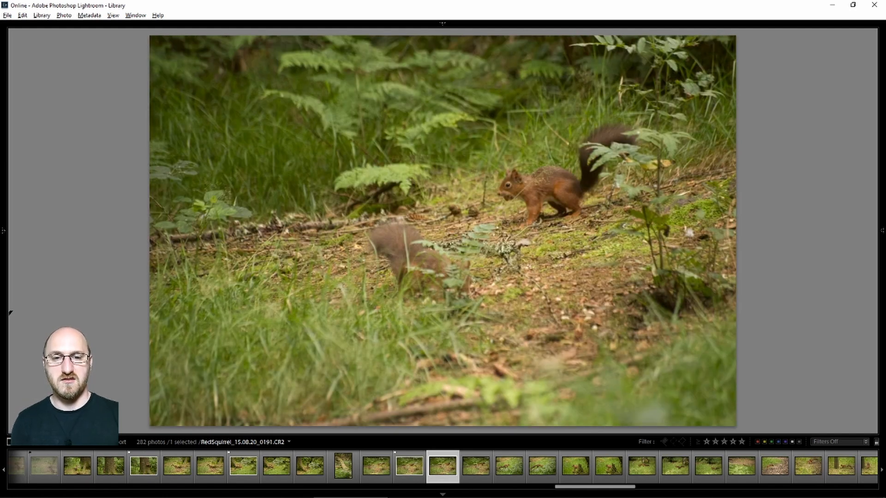
Step: Leave RedSquirrel_15.08.20_0191.CR2 through 0194 unflagged and flag 0195 and 0196, the squirrel on the mossy stump, as picks
{"action": "key", "text": "Right"}
{"action": "key", "text": "Right"}
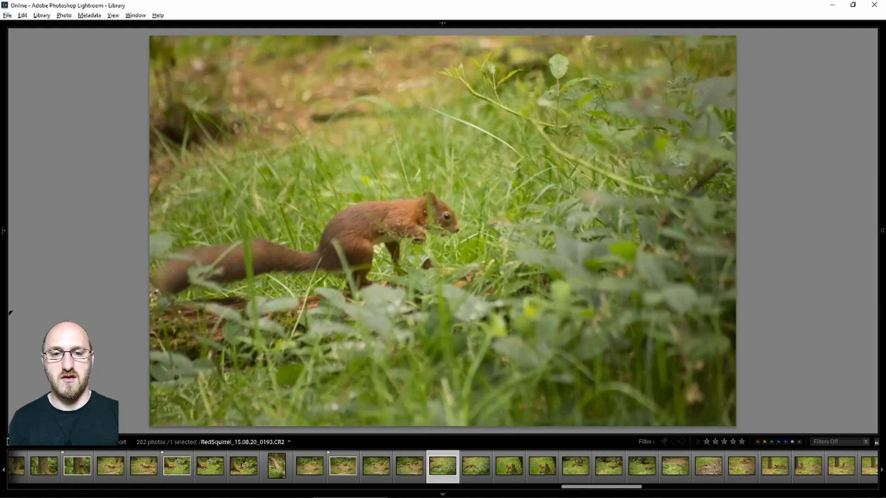
{"action": "key", "text": "Right"}
{"action": "key", "text": "Right"}
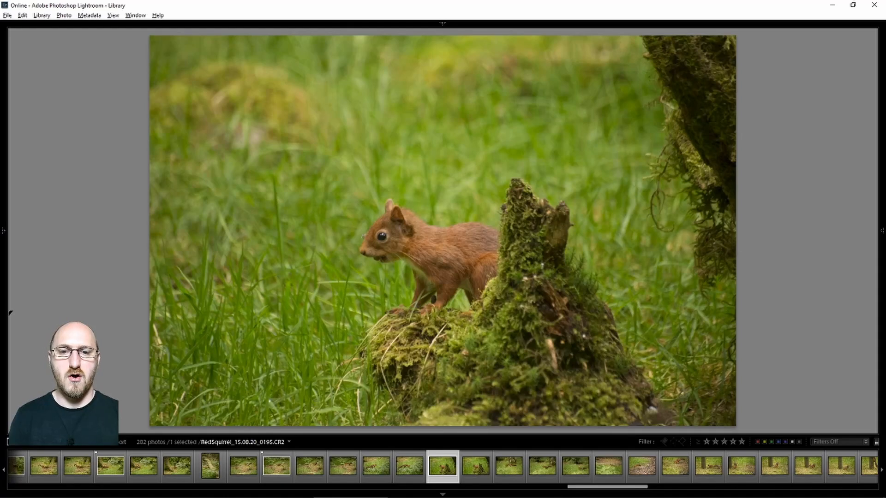
{"action": "key", "text": "p"}
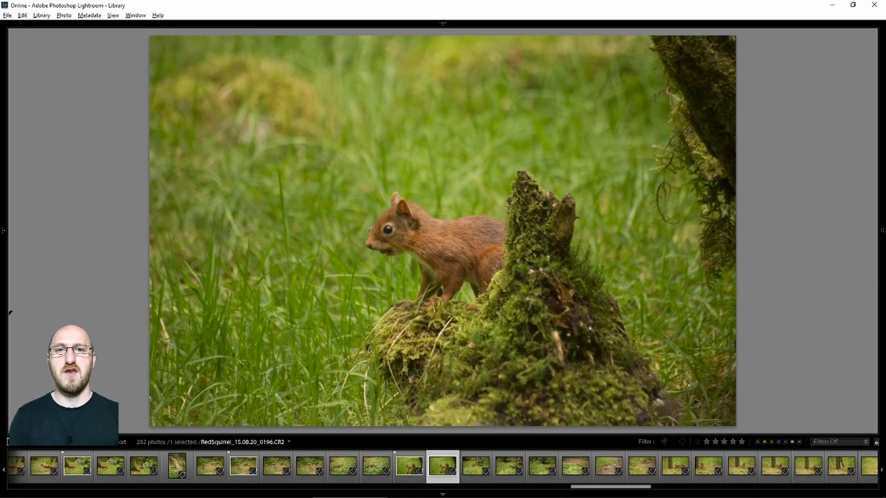
{"action": "key", "text": "p"}
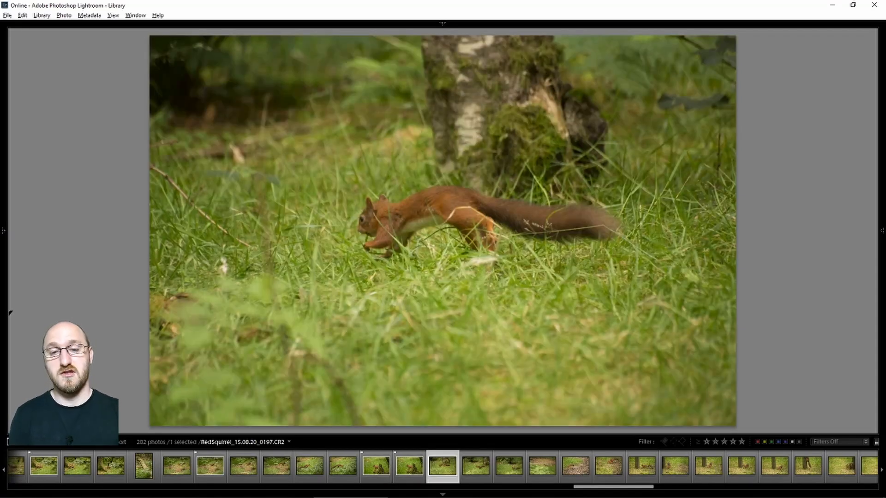
Step: Leave RedSquirrel_15.08.20_0197.CR2 through 0200 unflagged and flag 0201, the squirrel running on wood chips, as a pick
{"action": "key", "text": "Right"}
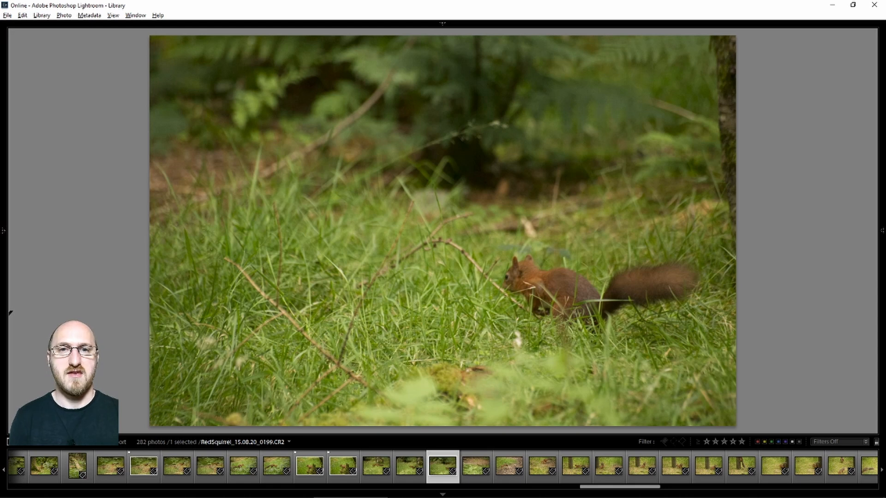
{"action": "key", "text": "Right"}
{"action": "key", "text": "Right"}
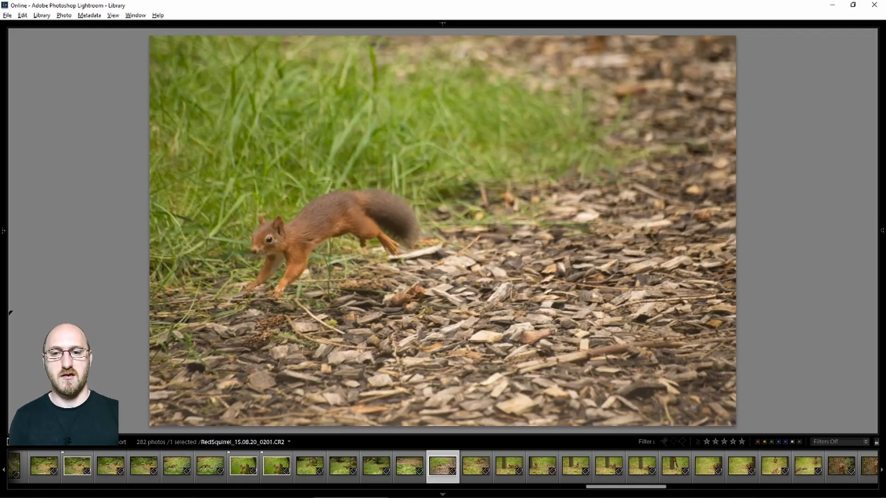
{"action": "key", "text": "p"}
Step: Review RedSquirrel_15.08.20_0202.CR2 through 0206, the squirrel around the wooden post, leaving them all unflagged
{"action": "key", "text": "Right"}
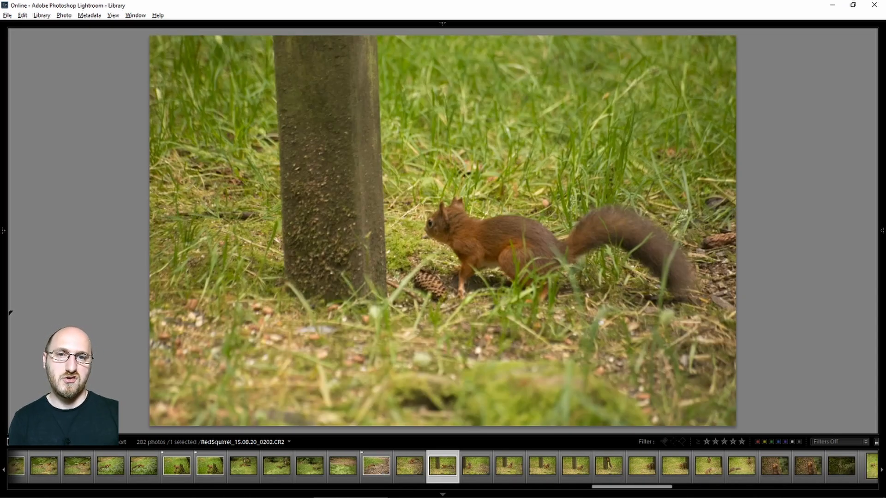
{"action": "key", "text": "Right"}
{"action": "key", "text": "Right"}
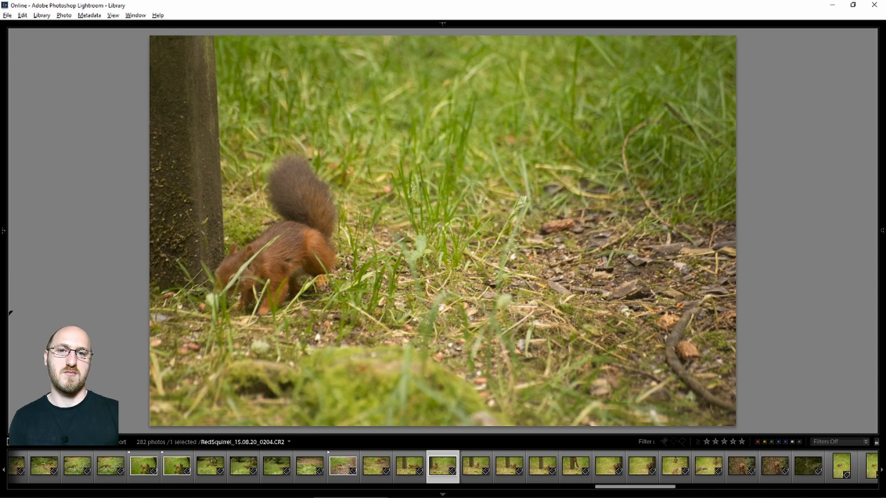
{"action": "key", "text": "Right"}
{"action": "key", "text": "Right"}
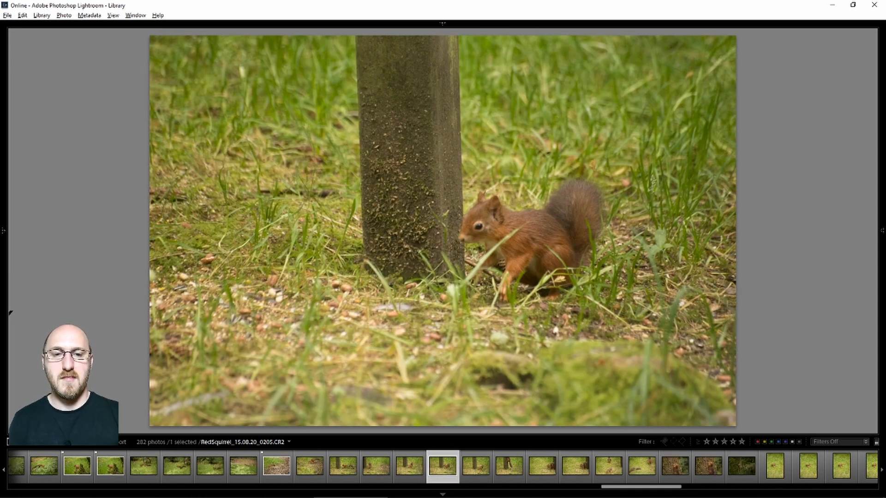
{"action": "key", "text": "Right"}
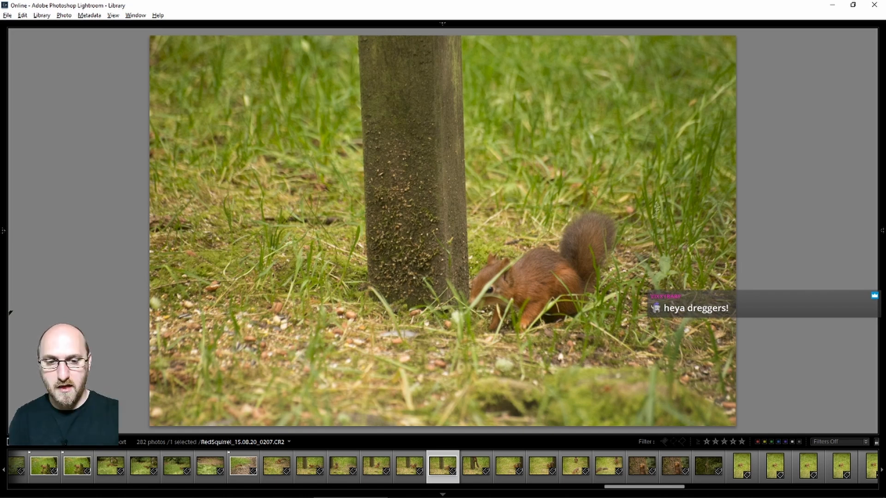
Step: Flag the squirrel photos RedSquirrel_15.08.20_0209 and RedSquirrel_15.08.20_0213 as picks
{"action": "key", "text": "Right"}
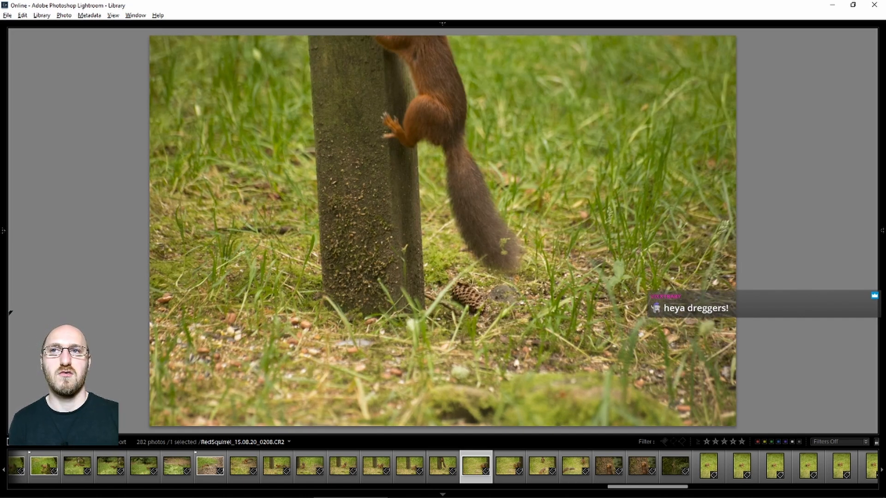
{"action": "key", "text": "Right"}
{"action": "key", "text": "p"}
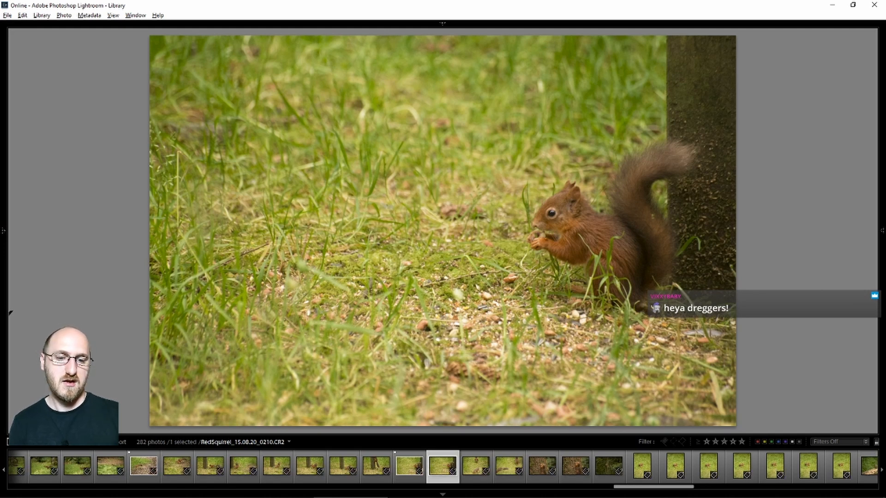
{"action": "key", "text": "Right"}
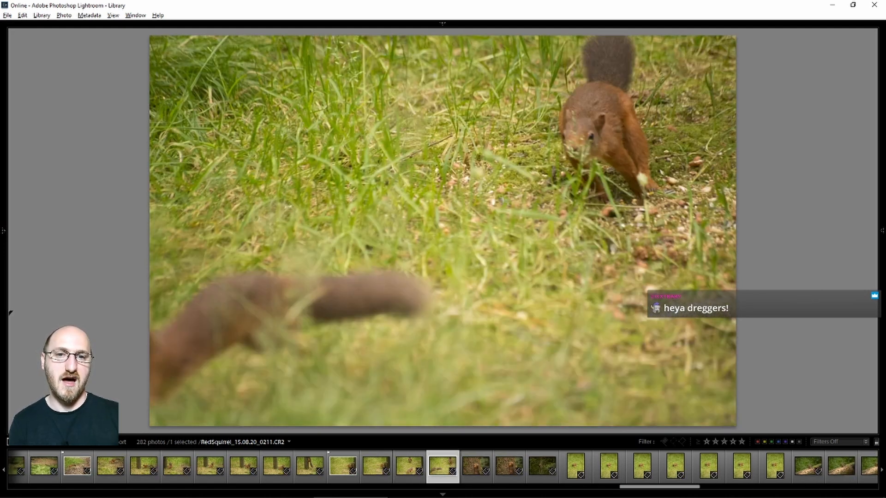
{"action": "key", "text": "Right"}
{"action": "key", "text": "p"}
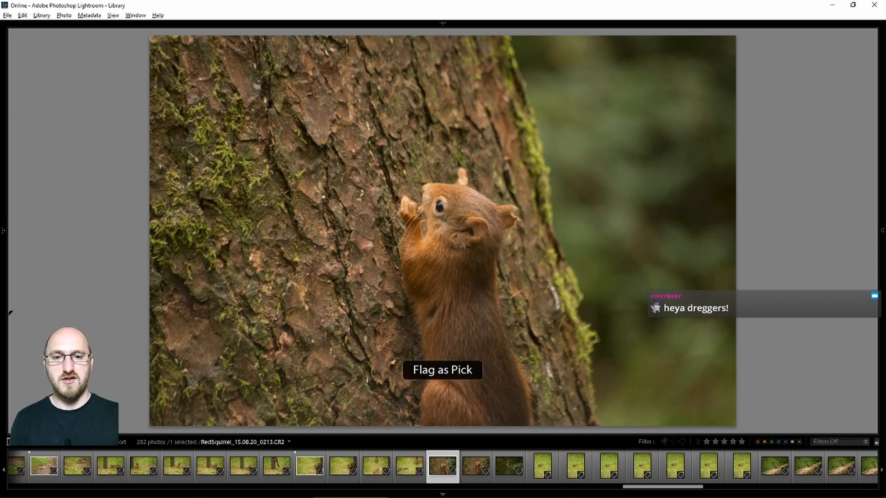
Step: Flag the squirrel photos from RedSquirrel_15.08.20_0215 through RedSquirrel_15.08.20_0219 as picks
{"action": "key", "text": "Right"}
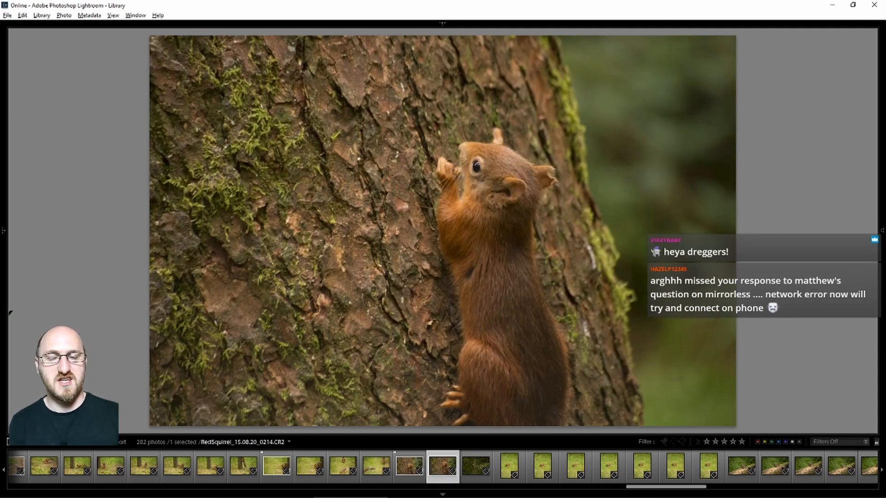
{"action": "key", "text": "Right"}
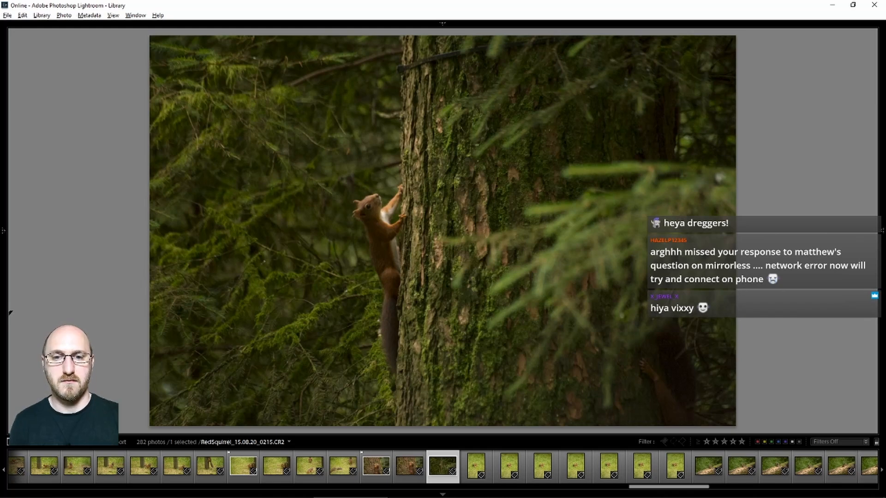
{"action": "key", "text": "p"}
{"action": "key", "text": "p"}
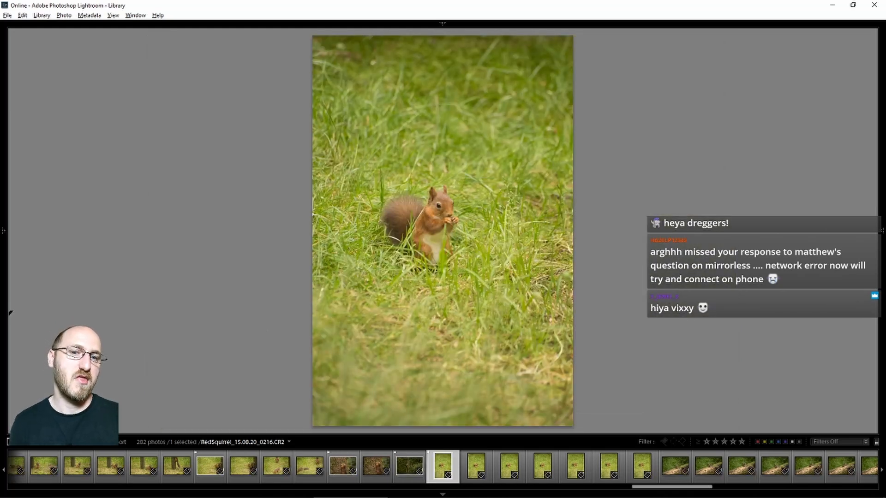
{"action": "key", "text": "Right"}
{"action": "key", "text": "p"}
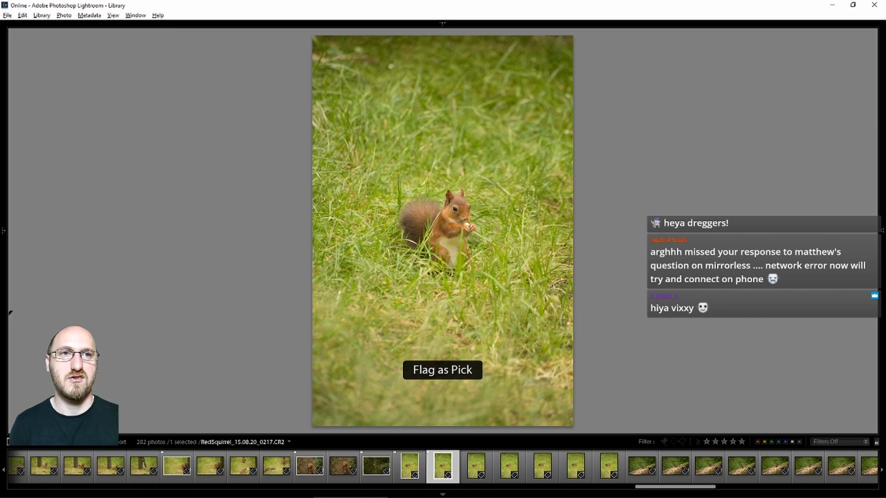
{"action": "key", "text": "p"}
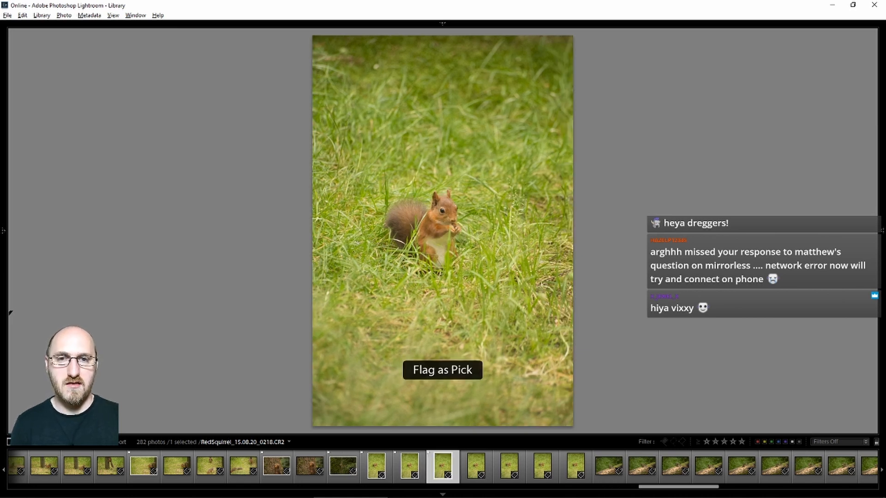
{"action": "key", "text": "p"}
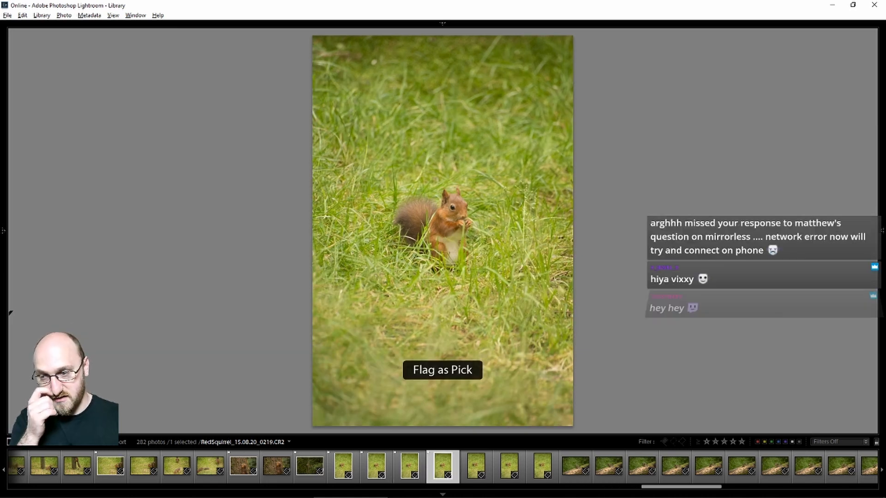
Step: Skip the remaining portrait squirrel shots and flag the first bird-on-log photo, RedSquirrel_15.08.20_0223, as a pick
{"action": "key", "text": "Right"}
{"action": "key", "text": "Right"}
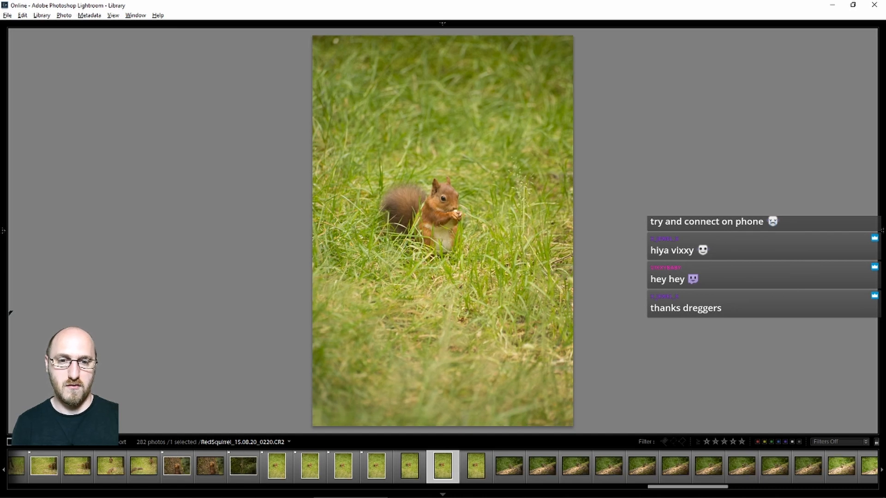
{"action": "key", "text": "Right"}
{"action": "key", "text": "Right"}
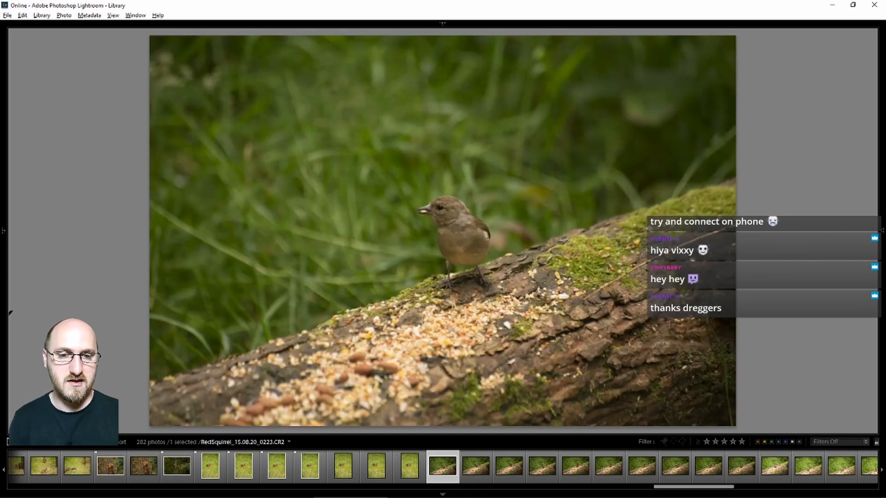
{"action": "key", "text": "p"}
Step: Review the following bird-on-log shots, flag RedSquirrel_15.08.20_0229 as a pick and compare it with the next photo
{"action": "key", "text": "Right"}
{"action": "key", "text": "Right"}
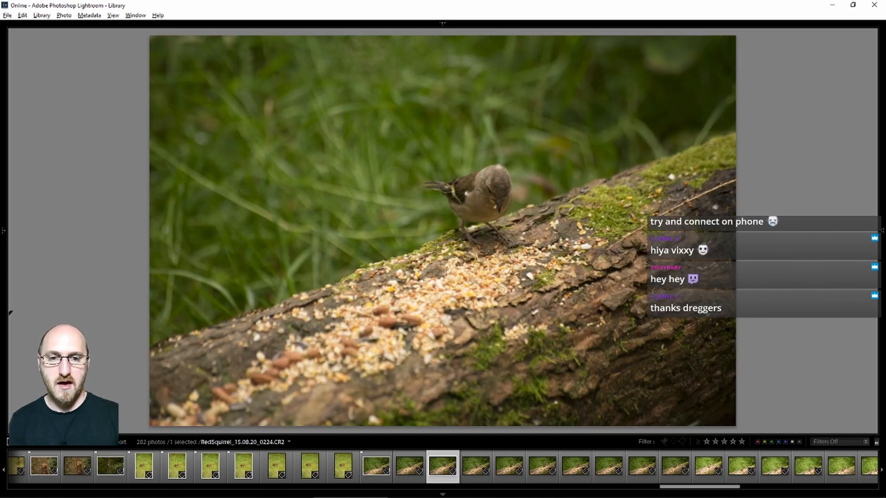
{"action": "key", "text": "Right"}
{"action": "key", "text": "Right"}
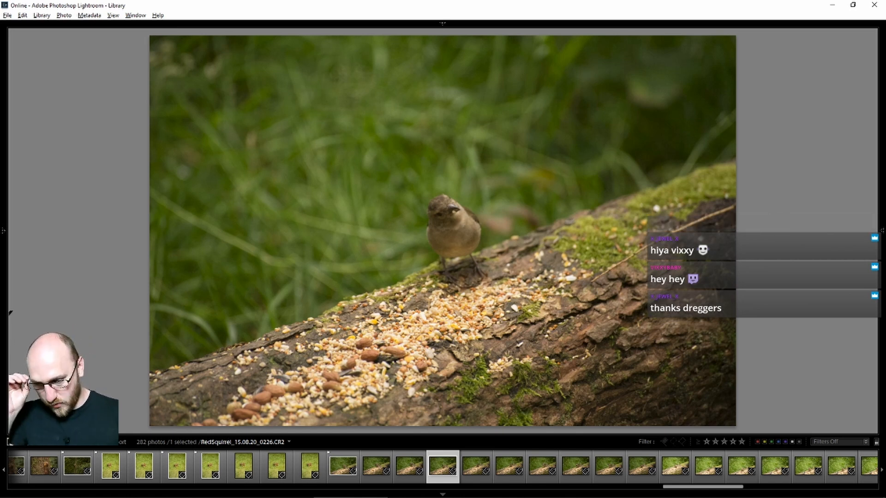
{"action": "key", "text": "Right"}
{"action": "key", "text": "Right"}
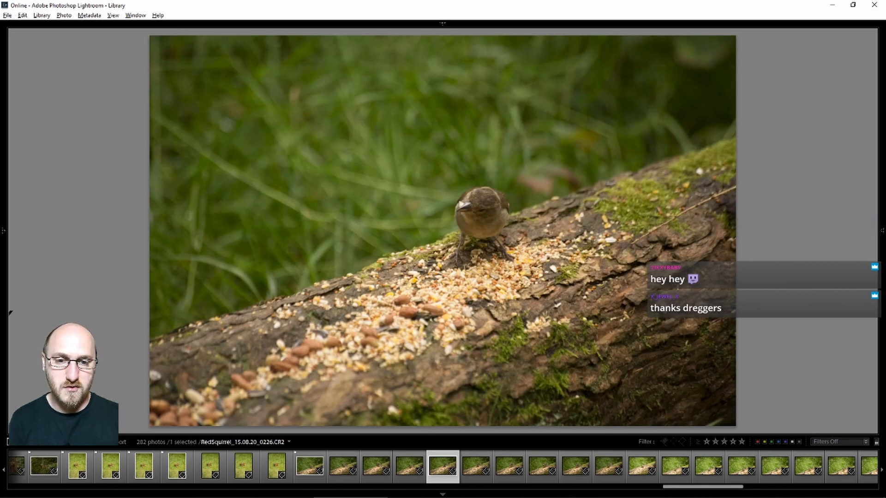
{"action": "key", "text": "Right"}
{"action": "key", "text": "Left"}
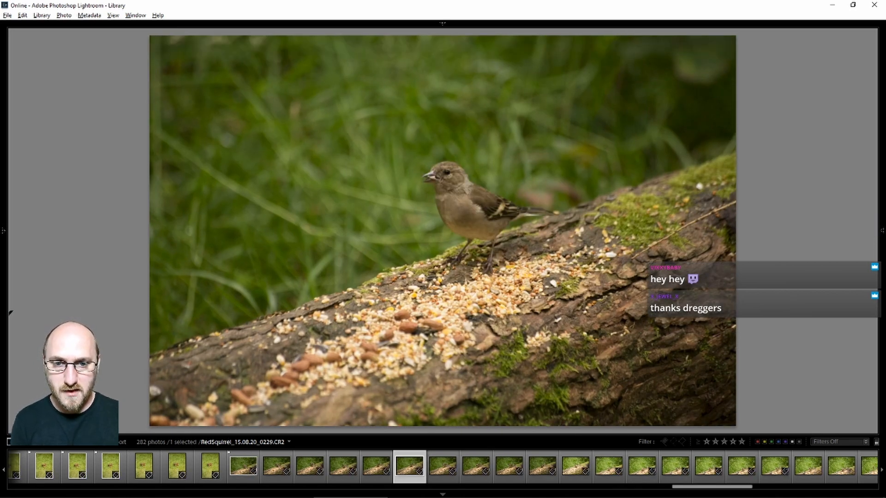
{"action": "key", "text": "Right"}
{"action": "key", "text": "p"}
{"action": "key", "text": "Right"}
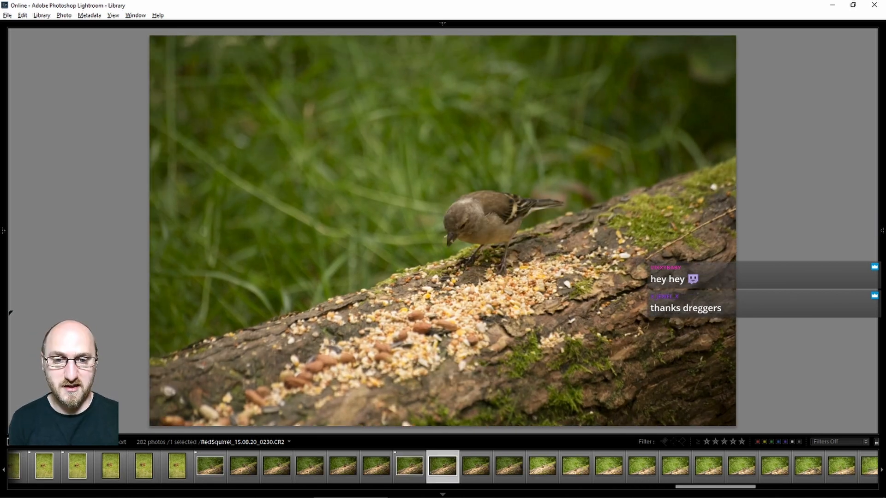
{"action": "key", "text": "Left"}
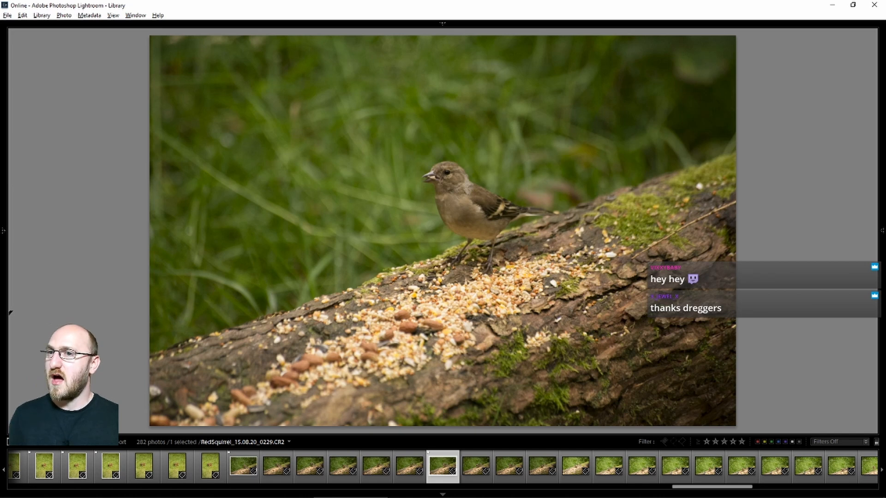
Step: Continue through the bird shots and flag RedSquirrel_15.08.20_0237, with two birds at the seed, as a pick
{"action": "key", "text": "Right"}
{"action": "key", "text": "Right"}
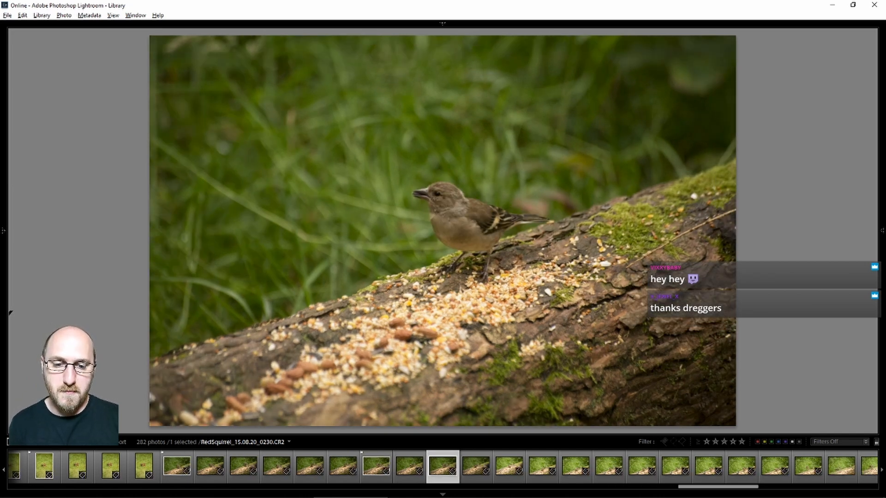
{"action": "key", "text": "Right"}
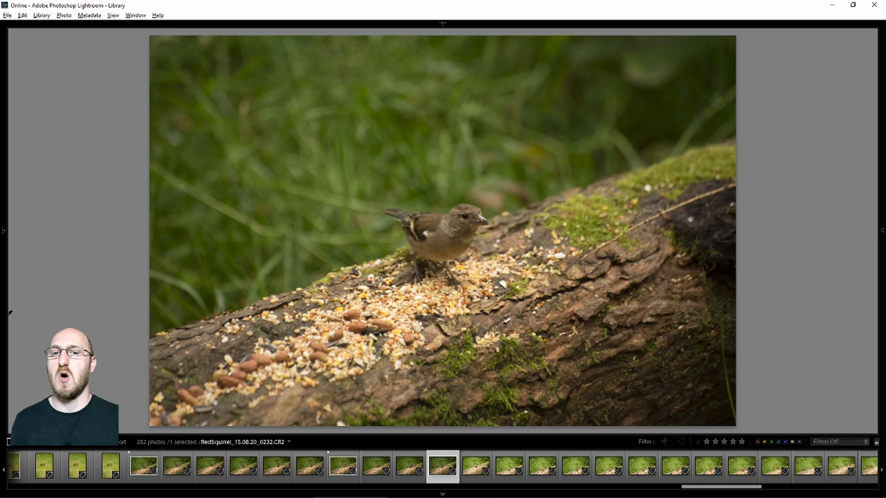
{"action": "key", "text": "Right"}
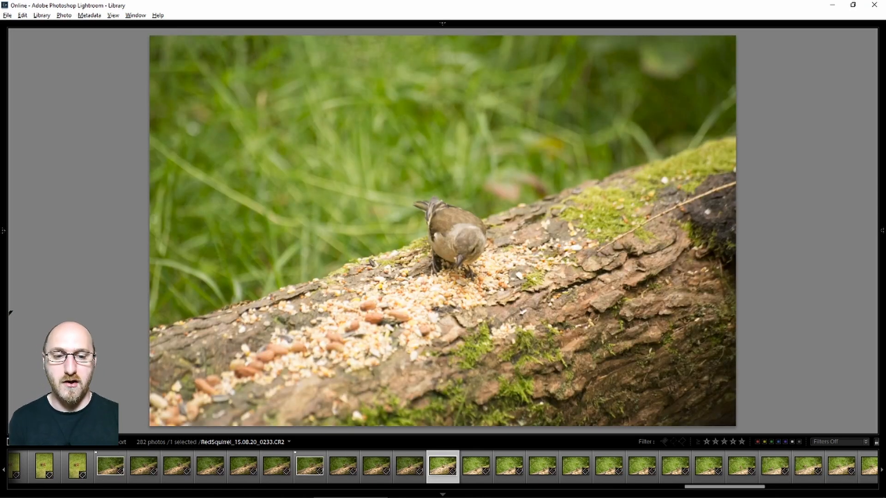
{"action": "key", "text": "Right"}
{"action": "key", "text": "Right"}
{"action": "key", "text": "Right"}
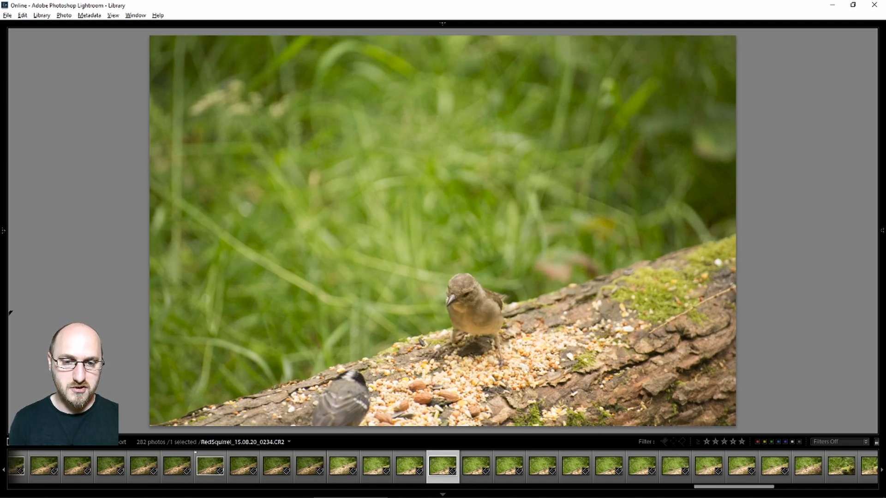
{"action": "key", "text": "Right"}
{"action": "key", "text": "Right"}
{"action": "key", "text": "Right"}
{"action": "key", "text": "p"}
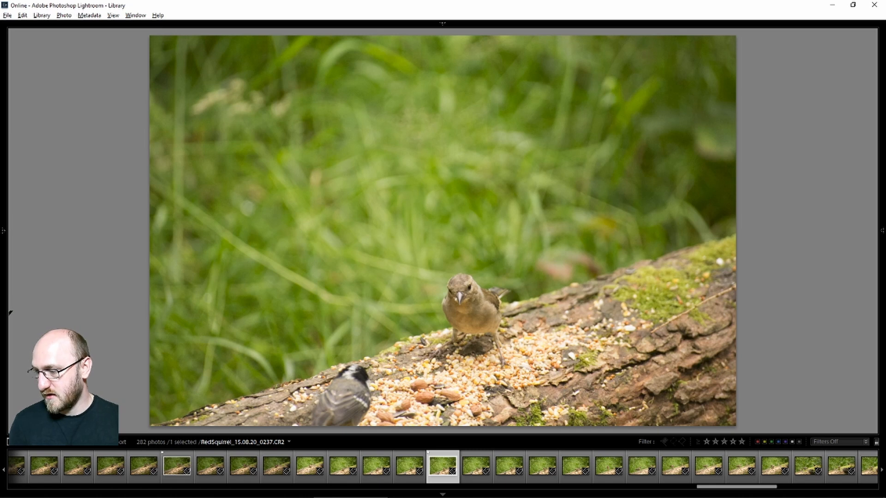
Step: Compare the following two-bird frames and flag RedSquirrel_15.08.20_0241 as a pick
{"action": "key", "text": "Right"}
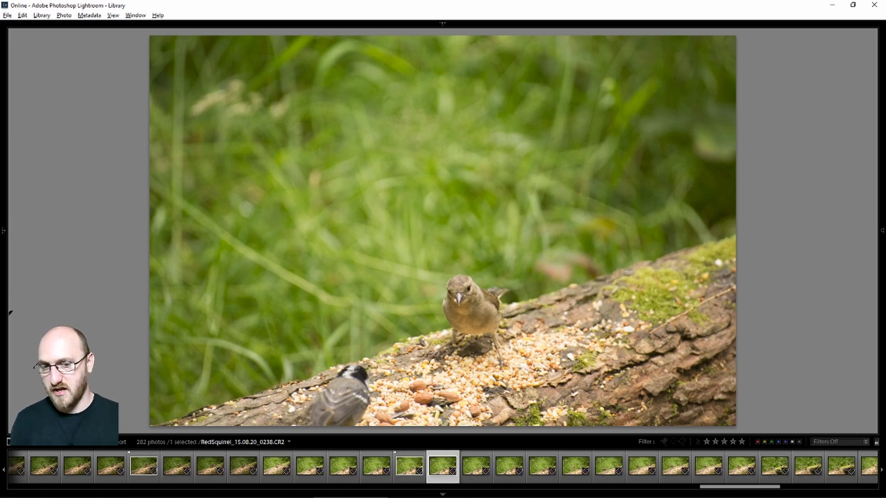
{"action": "key", "text": "Right"}
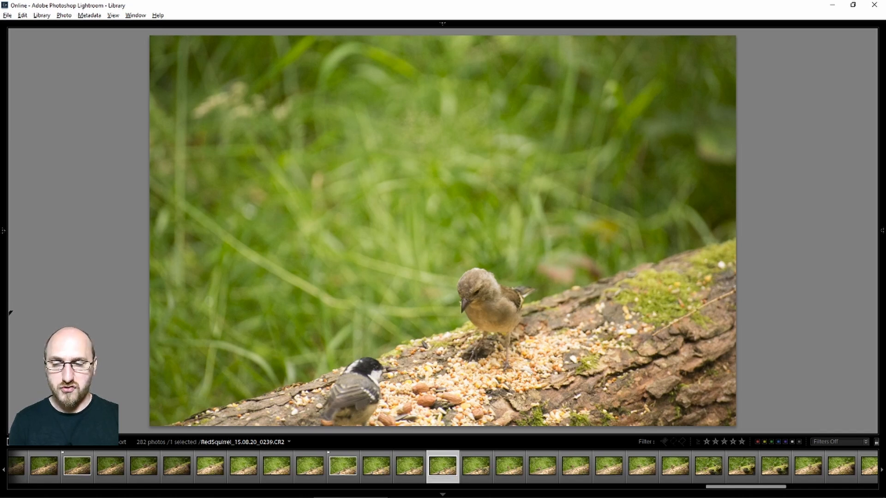
{"action": "key", "text": "Right"}
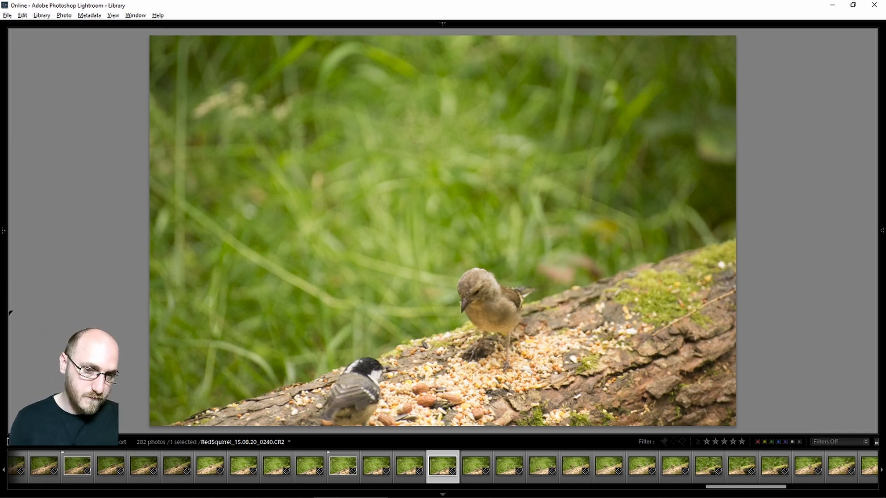
{"action": "key", "text": "Right"}
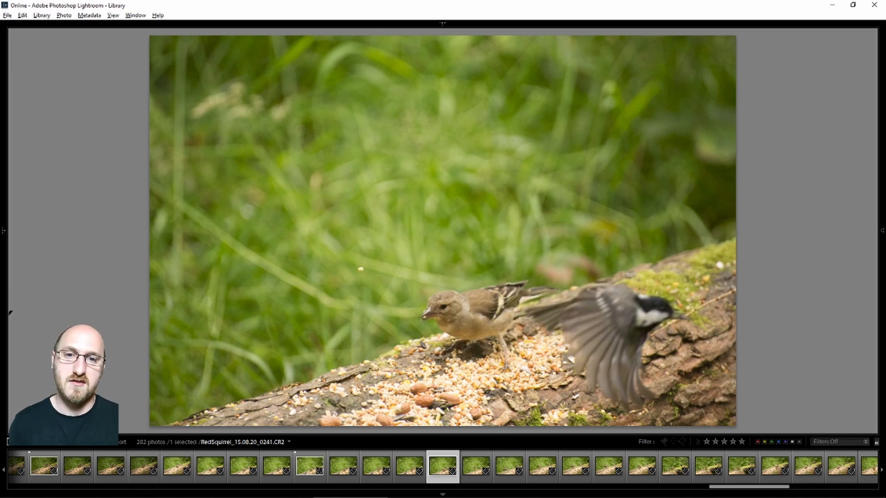
{"action": "key", "text": "Right"}
{"action": "key", "text": "Left"}
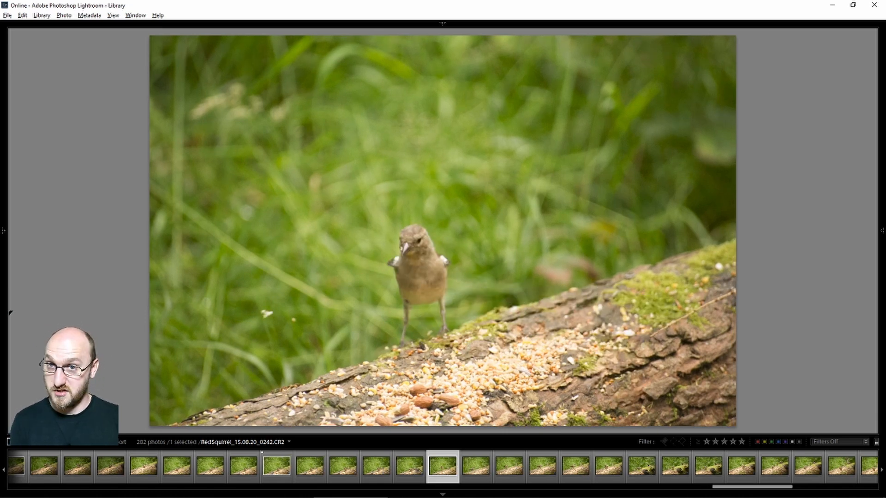
{"action": "key", "text": "Left"}
{"action": "key", "text": "Right"}
{"action": "key", "text": "p"}
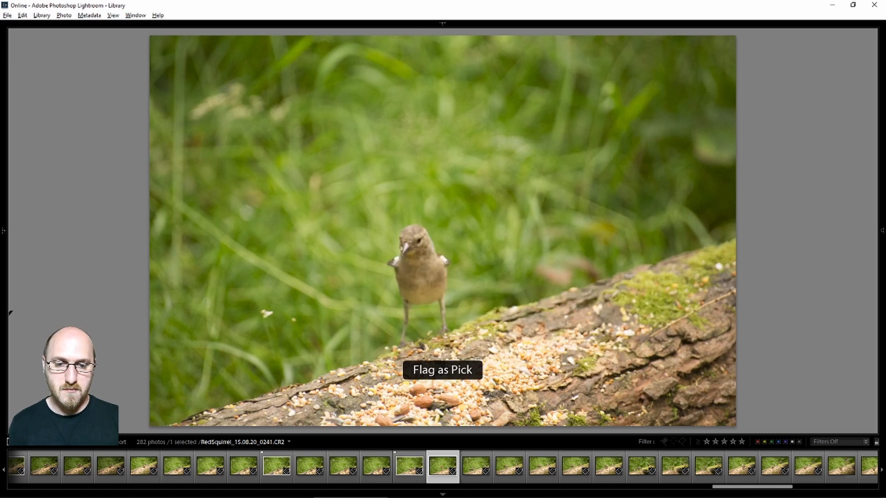
Step: Compare the next single-bird shots on the log and flag RedSquirrel_15.08.20_0244 as a pick
{"action": "key", "text": "Right"}
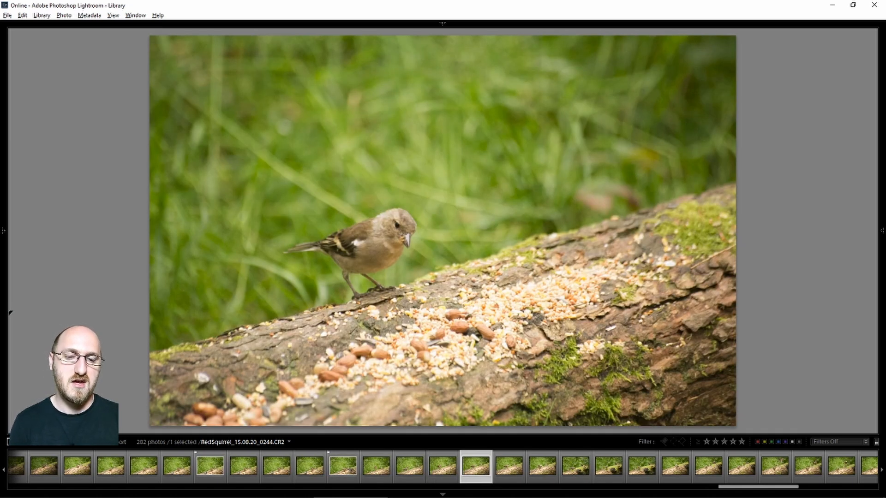
{"action": "key", "text": "Left"}
{"action": "key", "text": "Right"}
{"action": "key", "text": "p"}
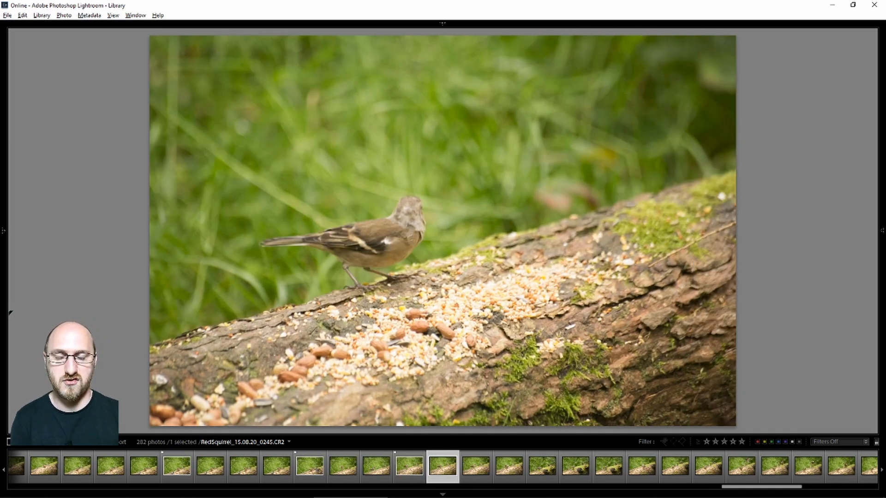
Step: Look over the bird photos up to RedSquirrel_15.08.20_0251, then open squirrel photo 273 from the thumbnail grid at full view
{"action": "key", "text": "Right"}
{"action": "key", "text": "Right"}
{"action": "key", "text": "Right"}
{"action": "key", "text": "Right"}
{"action": "key", "text": "Right"}
{"action": "key", "text": "Right"}
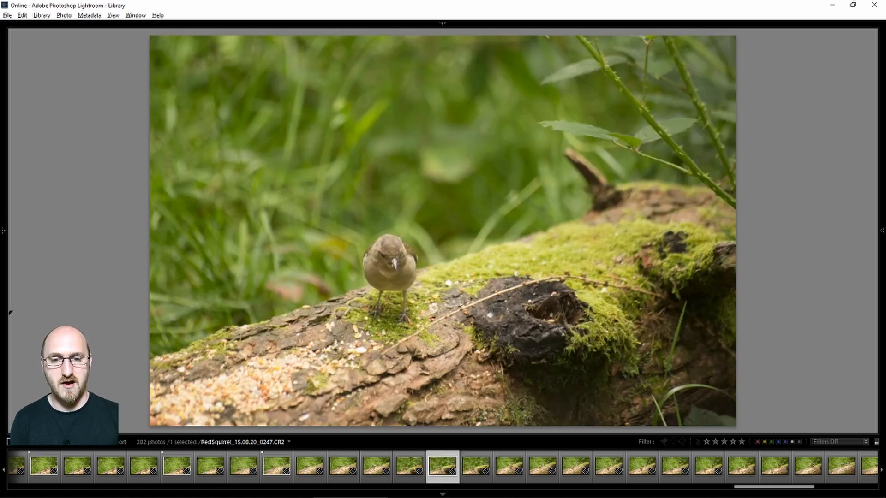
{"action": "key", "text": "g"}
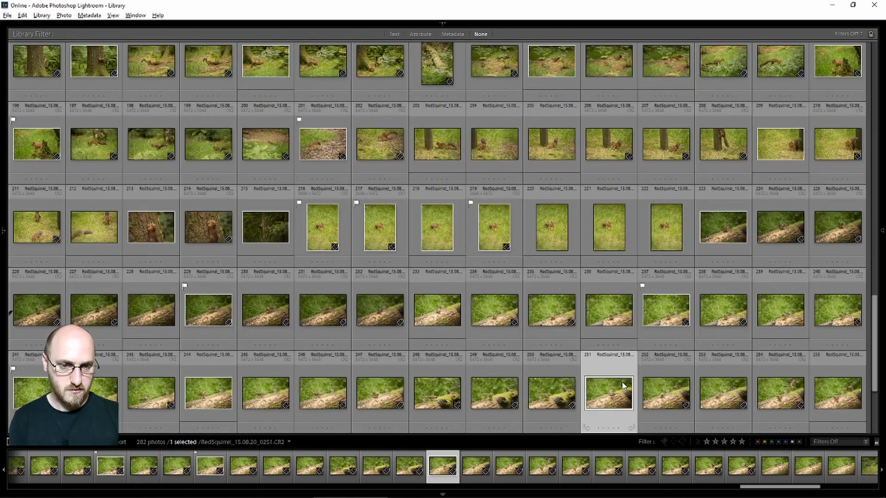
{"action": "scroll", "coordinate": [600, 304], "scroll_direction": "down", "scroll_amount": 3}
{"action": "double_click", "coordinate": [151, 392]}
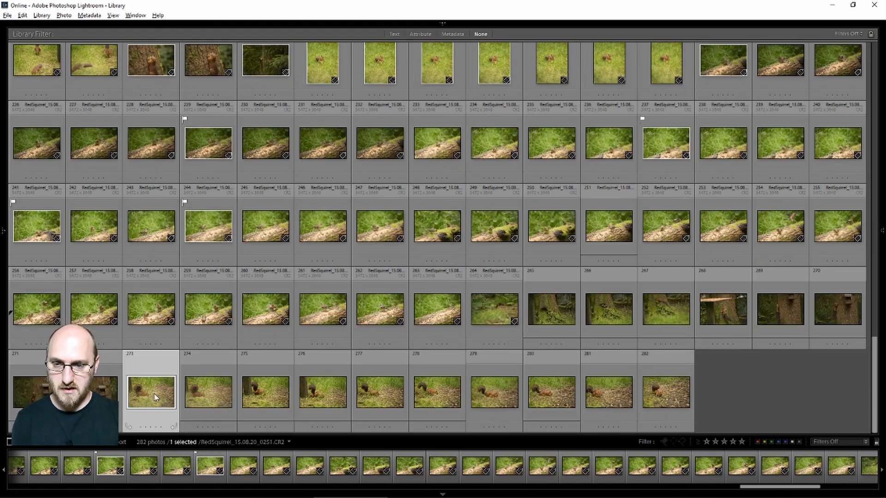
Step: Look through the squirrel shots following photo 273 and flag RedSquirrel_15.08.20_0279 as a pick
{"action": "key", "text": "Right"}
{"action": "key", "text": "Right"}
{"action": "key", "text": "Right"}
{"action": "key", "text": "Right"}
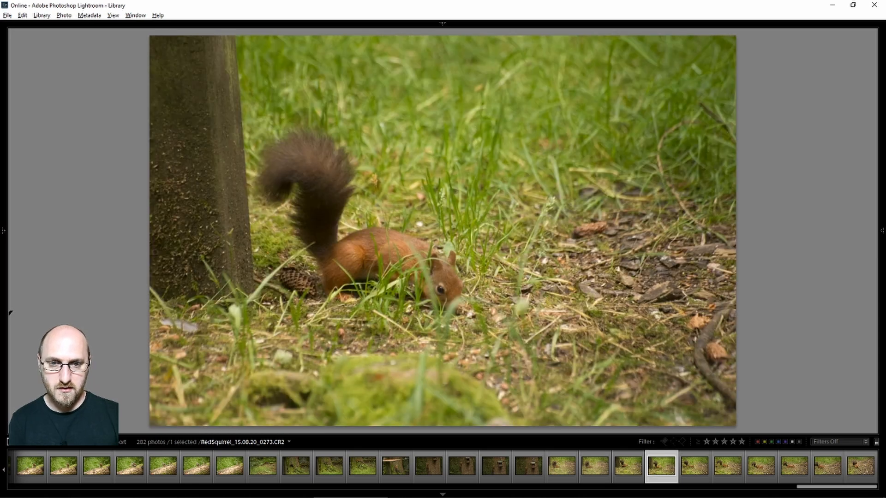
{"action": "key", "text": "Left"}
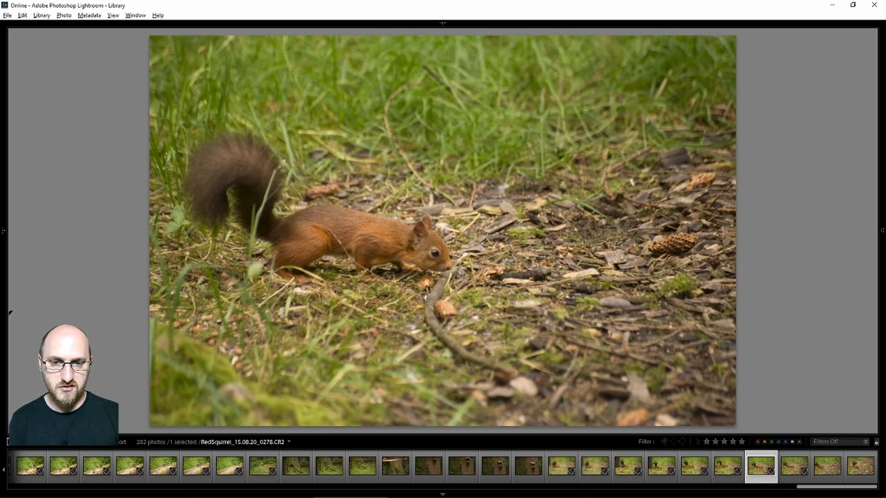
{"action": "key", "text": "p"}
Step: Go on through the remaining squirrel frames and flag the last photo, RedSquirrel_15.08.20_0282, as a pick
{"action": "key", "text": "Right"}
{"action": "key", "text": "Right"}
{"action": "key", "text": "Right"}
{"action": "key", "text": "Right"}
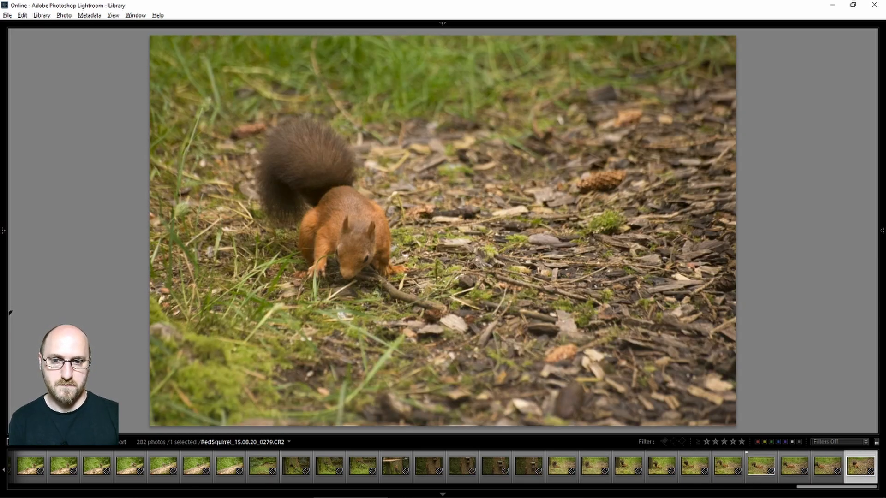
{"action": "key", "text": "p"}
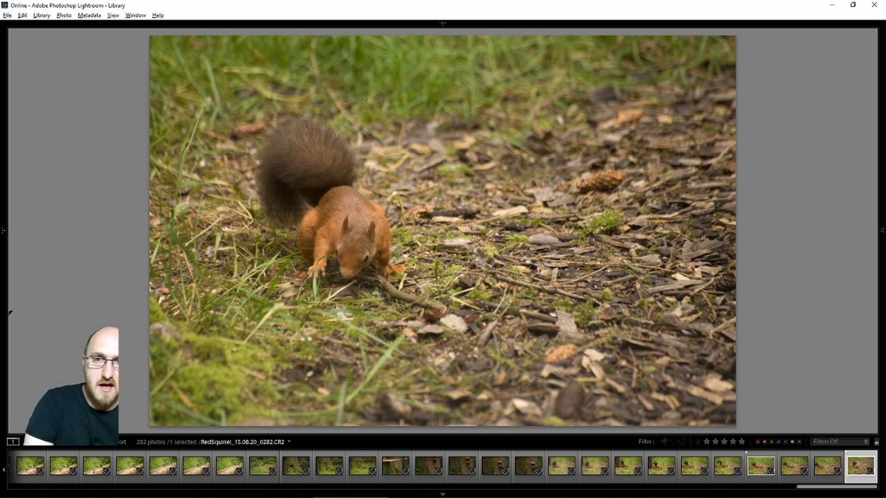
Step: Return to the thumbnail grid, look over the culled photos, and filter the library by attribute to flagged picks only
{"action": "key", "text": "g"}
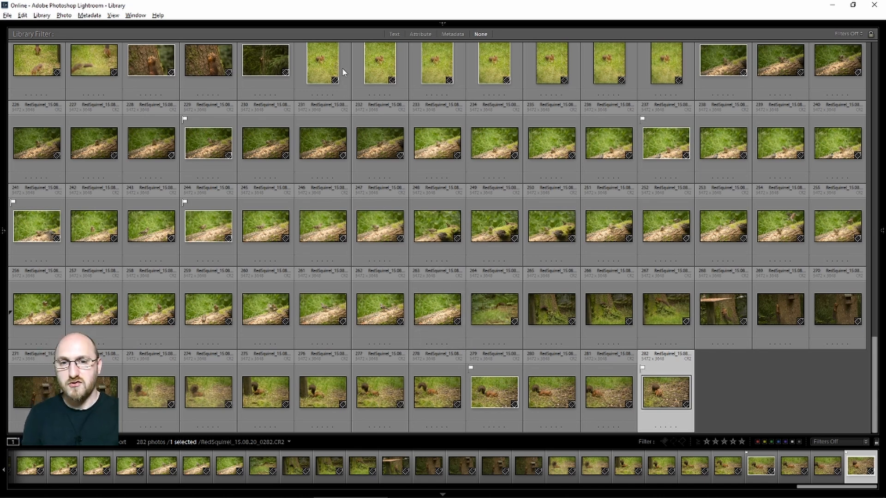
{"action": "scroll", "coordinate": [477, 247], "scroll_direction": "up", "scroll_amount": 10}
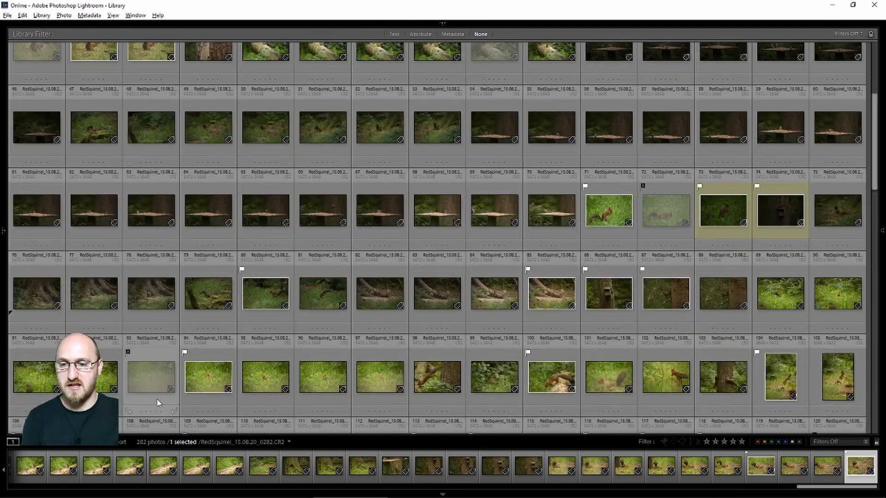
{"action": "scroll", "coordinate": [214, 344], "scroll_direction": "up", "scroll_amount": 3}
{"action": "scroll", "coordinate": [214, 343], "scroll_direction": "down", "scroll_amount": 15}
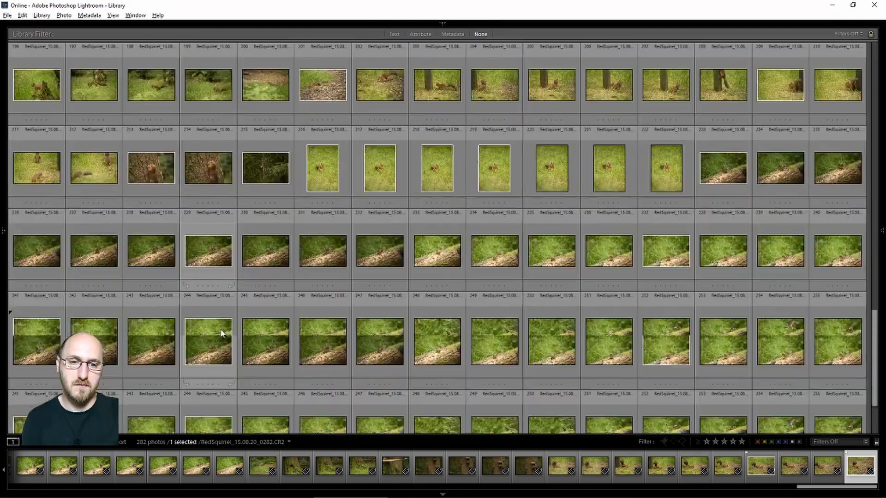
{"action": "scroll", "coordinate": [226, 326], "scroll_direction": "up", "scroll_amount": 15}
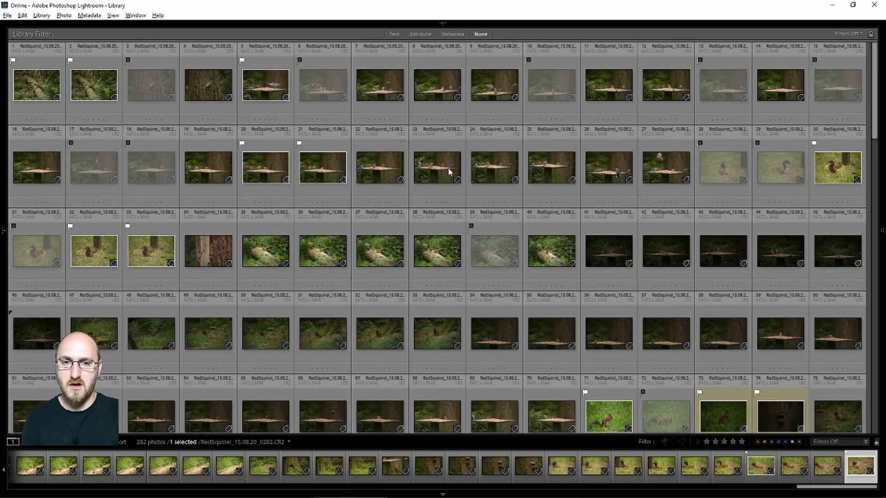
{"action": "left_click", "coordinate": [420, 34]}
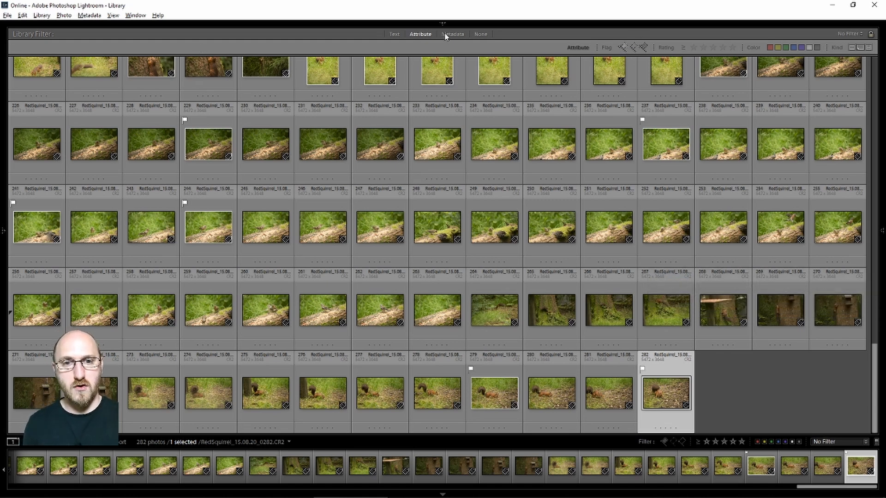
{"action": "left_click", "coordinate": [624, 47]}
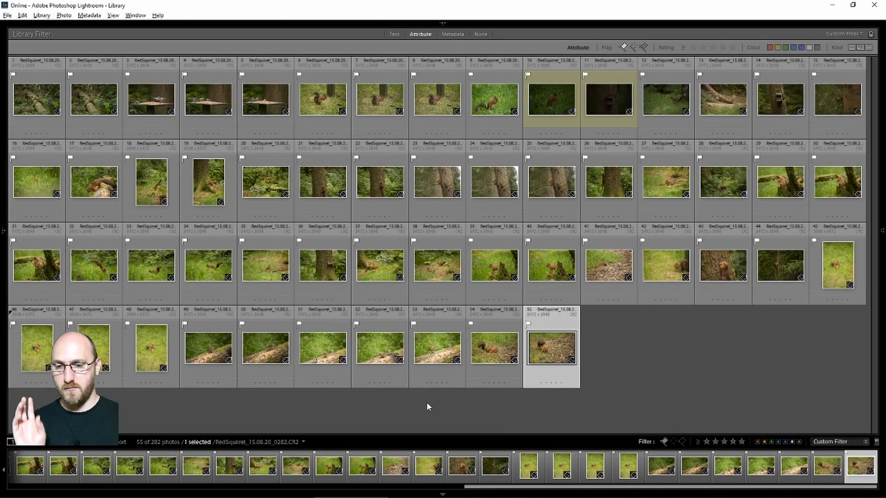
Step: Replace the picks filter with one for rejected photos only, then clear it to show all photos again
{"action": "left_click", "coordinate": [624, 47]}
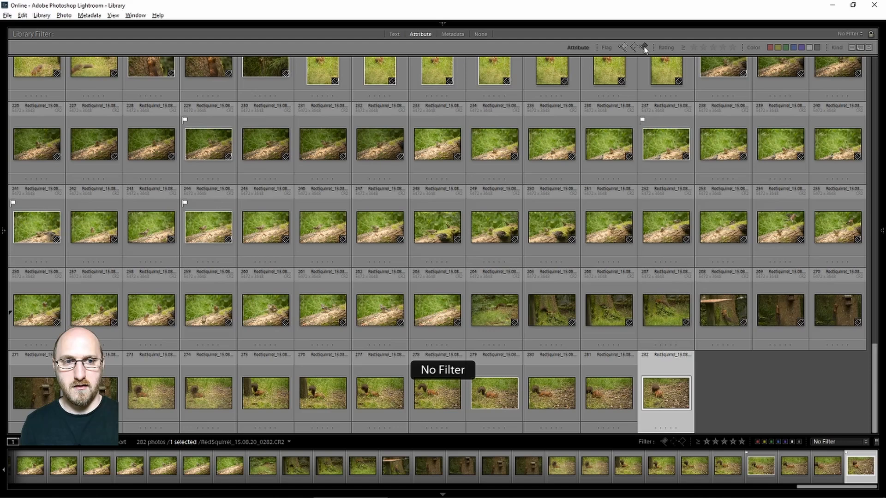
{"action": "left_click", "coordinate": [644, 47]}
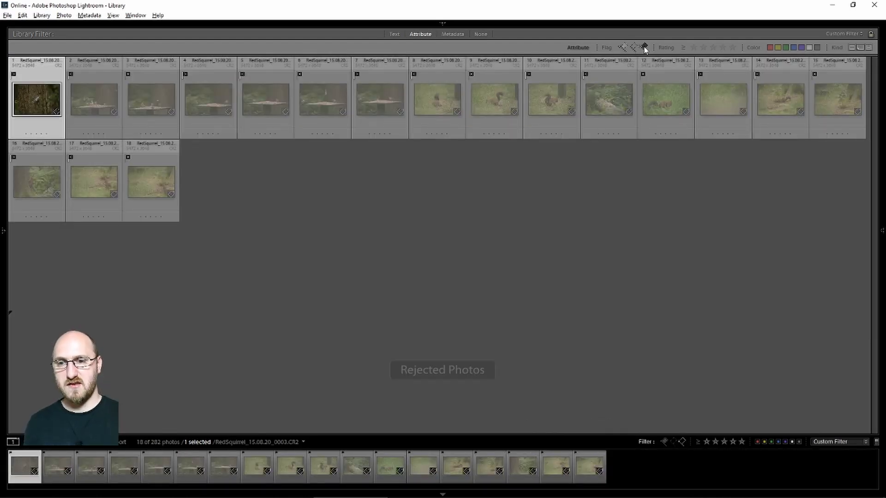
{"action": "left_click", "coordinate": [644, 48]}
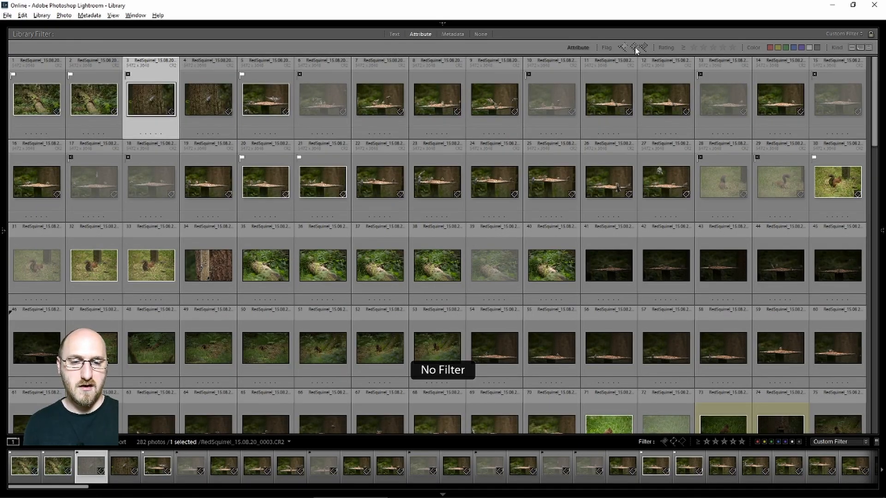
Step: Filter the library to unflagged photos only, look over them, and turn the filter off
{"action": "left_click", "coordinate": [633, 47]}
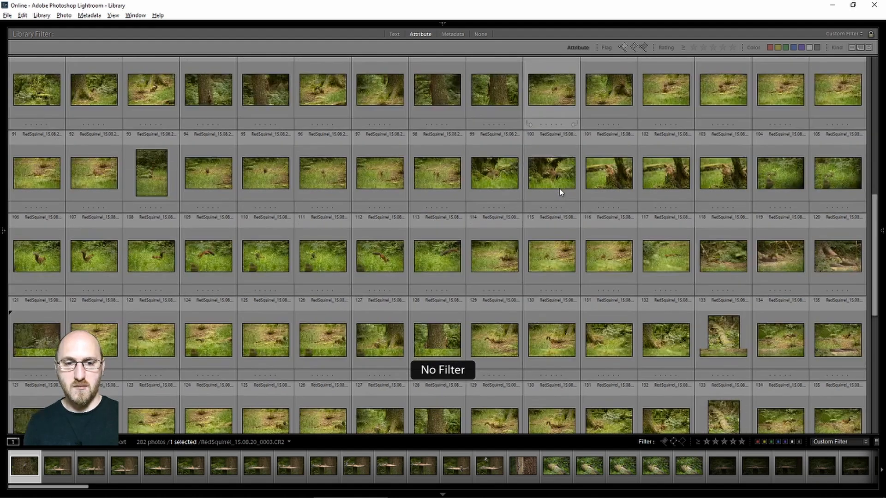
{"action": "scroll", "coordinate": [558, 190], "scroll_direction": "down", "scroll_amount": 7}
{"action": "scroll", "coordinate": [557, 189], "scroll_direction": "up", "scroll_amount": 3}
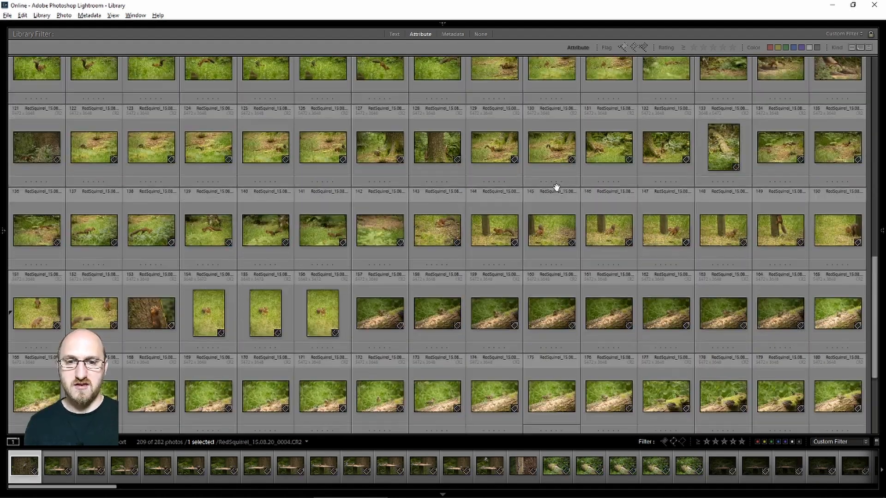
{"action": "scroll", "coordinate": [557, 190], "scroll_direction": "up", "scroll_amount": 8}
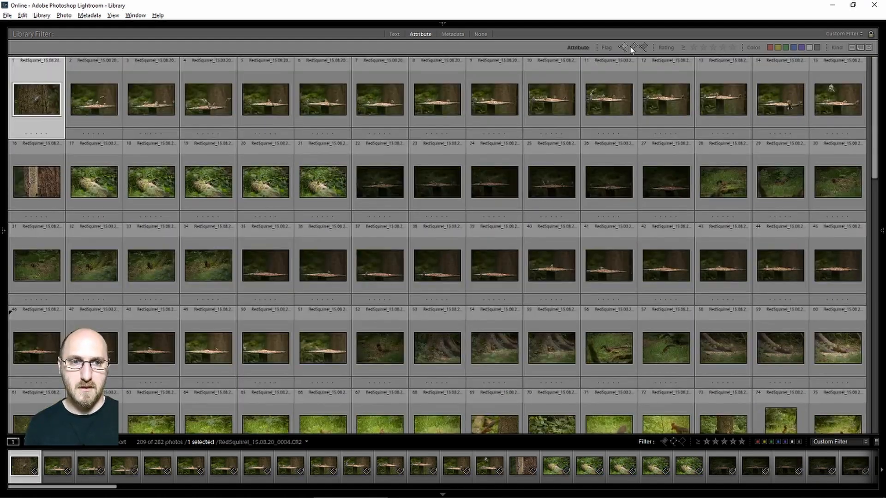
{"action": "key", "text": "ctrl+l"}
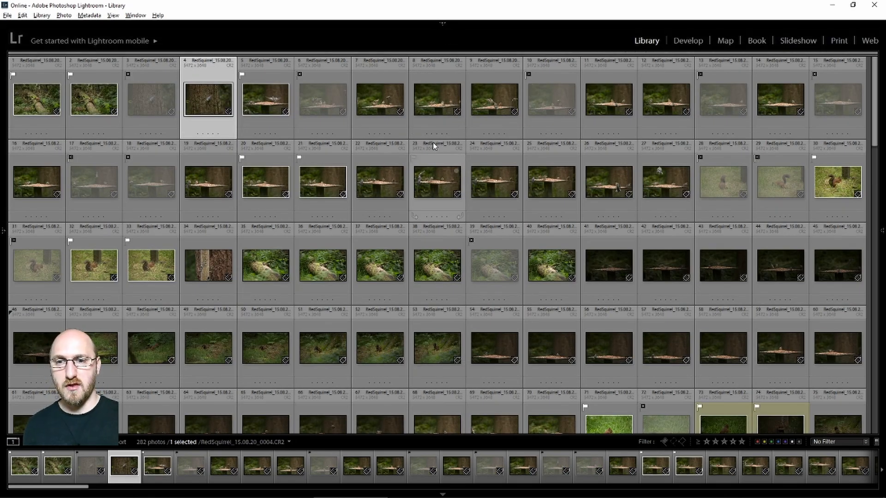
Step: Open the first photo, RedSquirrel_15.08.20_0001, at full view, display its file name and exposure info overlay, and return to the grid
{"action": "left_click", "coordinate": [40, 106]}
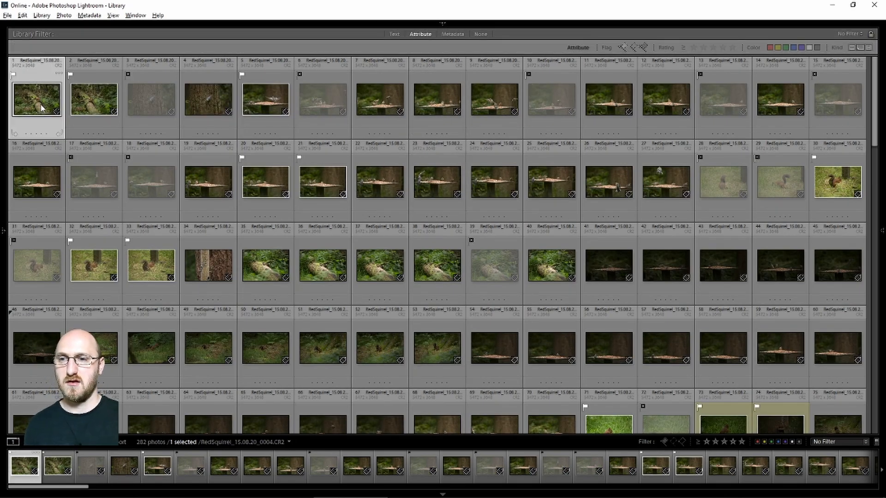
{"action": "double_click", "coordinate": [45, 110]}
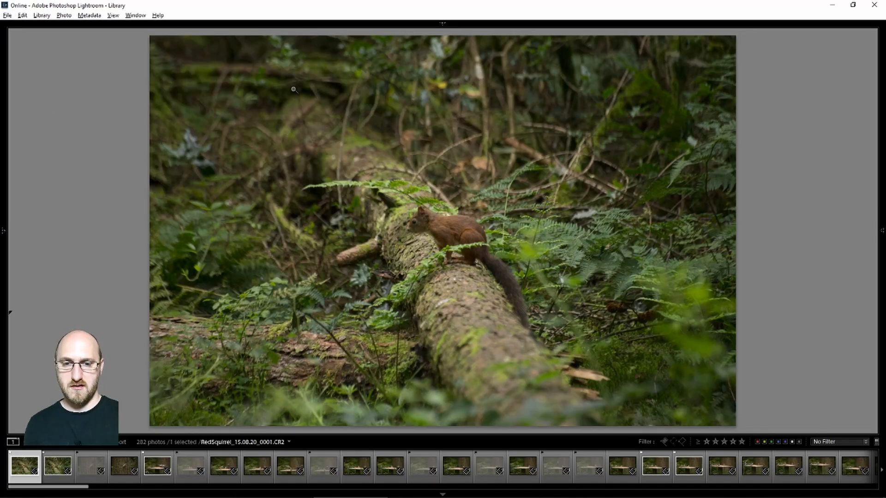
{"action": "key", "text": "i"}
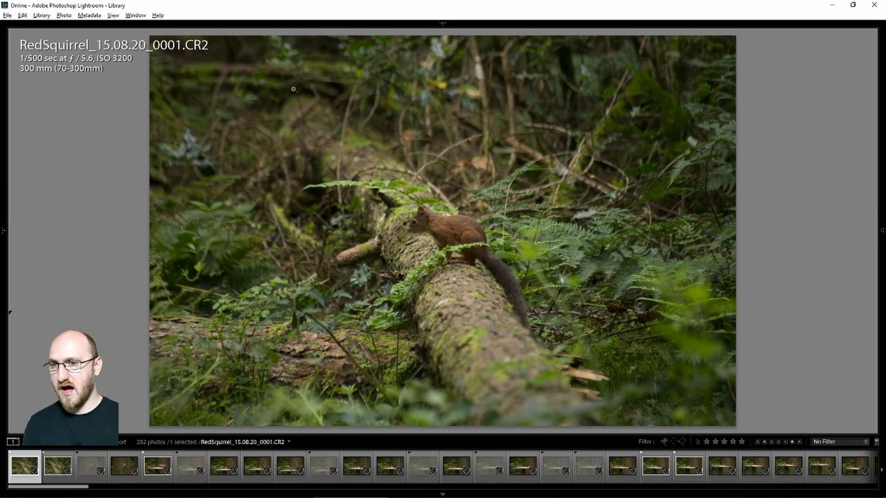
{"action": "left_click", "coordinate": [86, 15]}
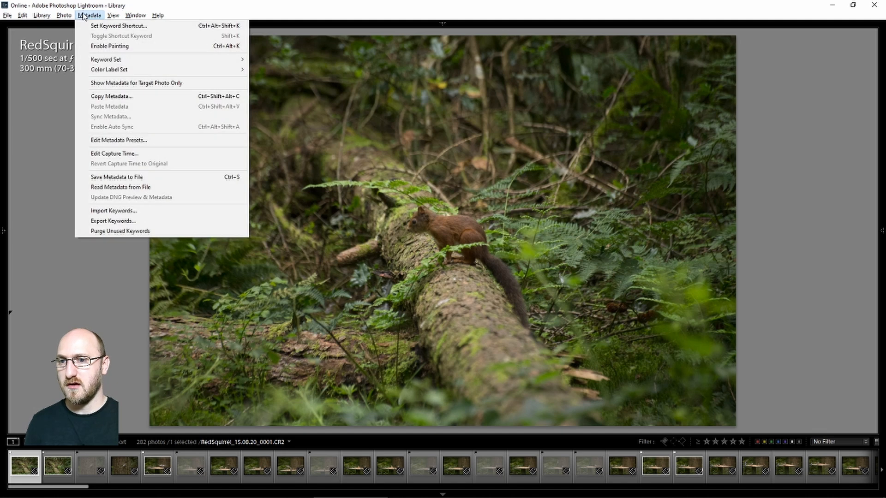
{"action": "left_click", "coordinate": [84, 16]}
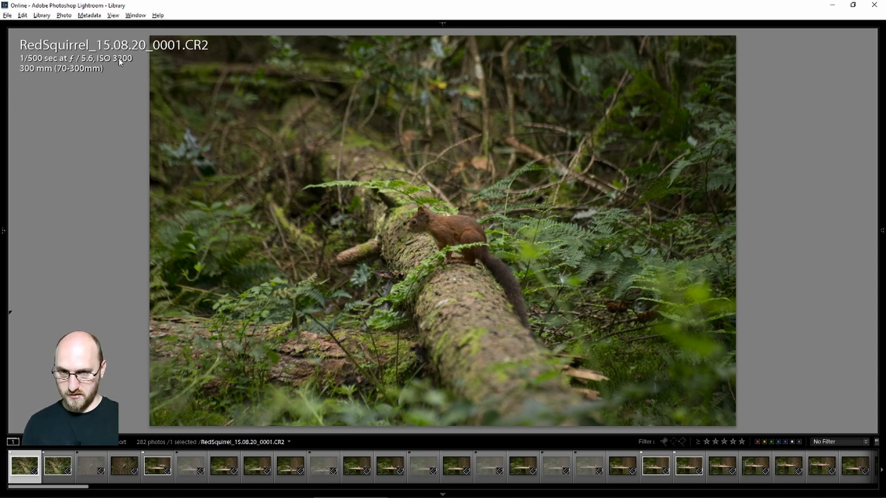
{"action": "key", "text": "g"}
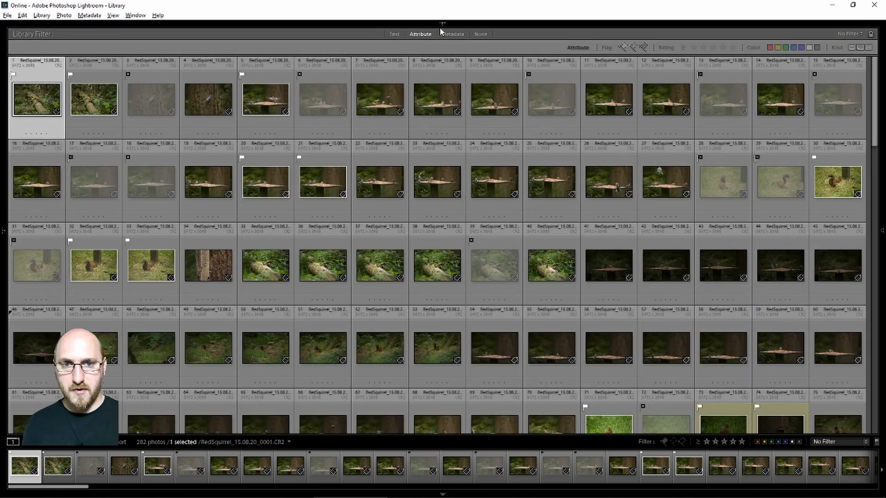
Step: Change the Date column of the metadata filter to ISO Speed and show only the ISO 400 photos
{"action": "left_click", "coordinate": [450, 36]}
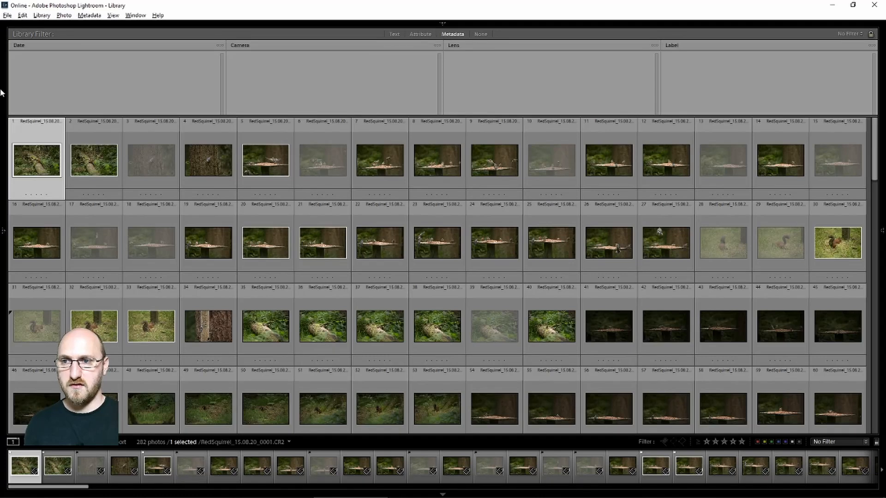
{"action": "left_click", "coordinate": [26, 46]}
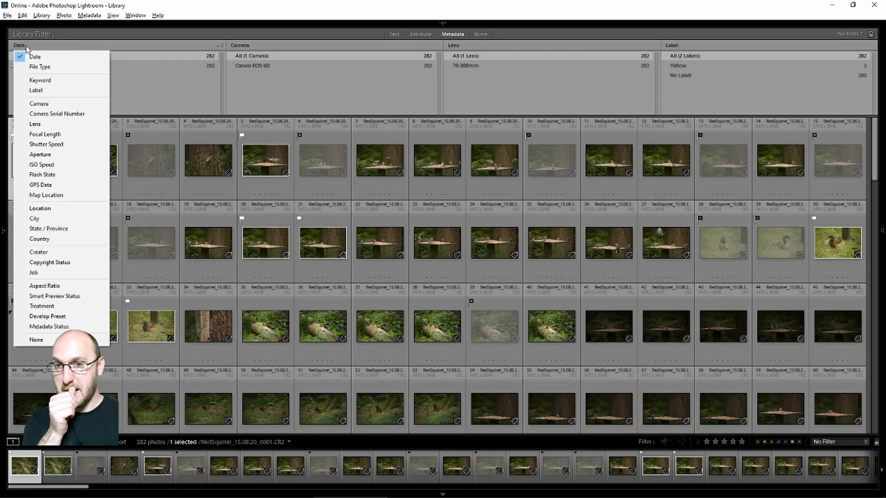
{"action": "left_click", "coordinate": [64, 165]}
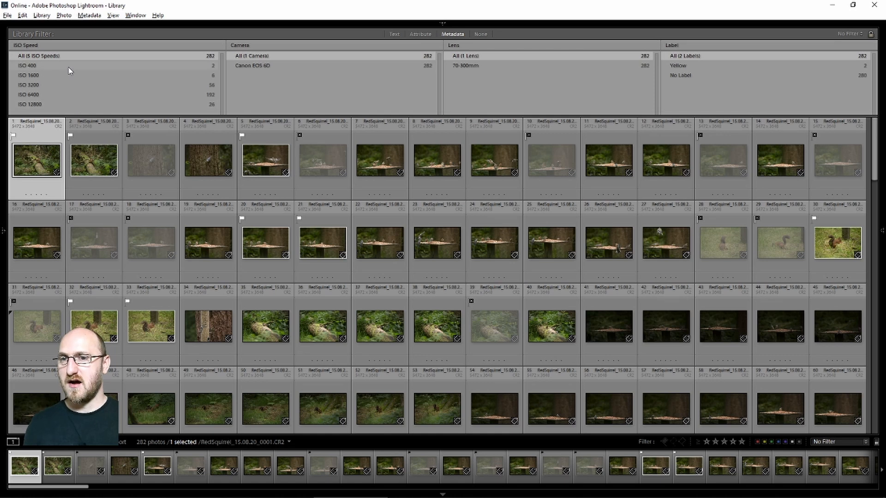
{"action": "left_click", "coordinate": [68, 66]}
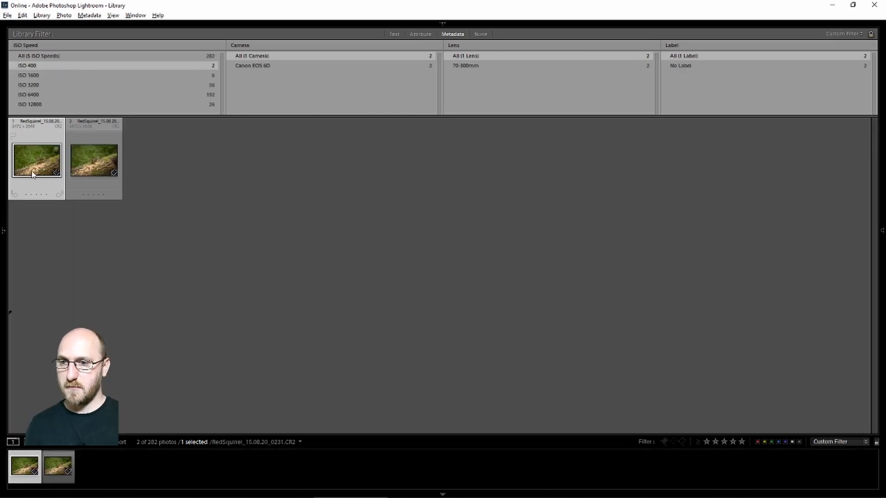
Step: View the ISO 400 bird photos at full size with their exposure info, then return to the grid
{"action": "double_click", "coordinate": [32, 175]}
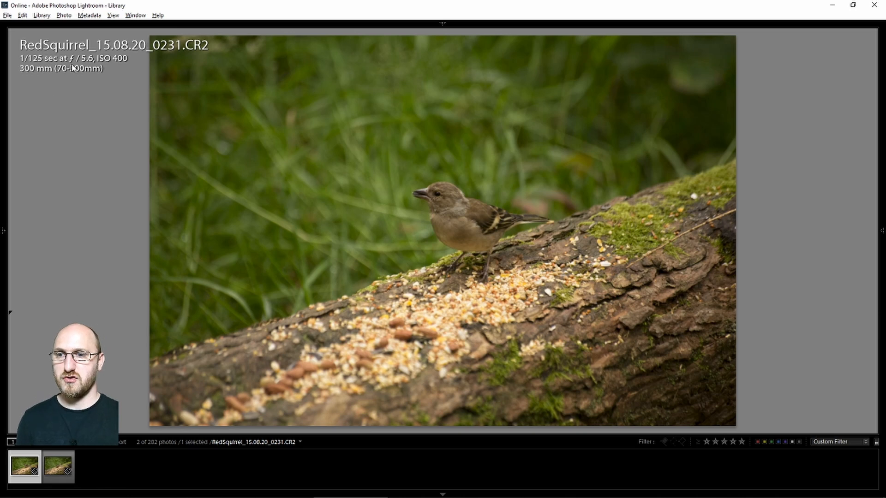
{"action": "key", "text": "Right"}
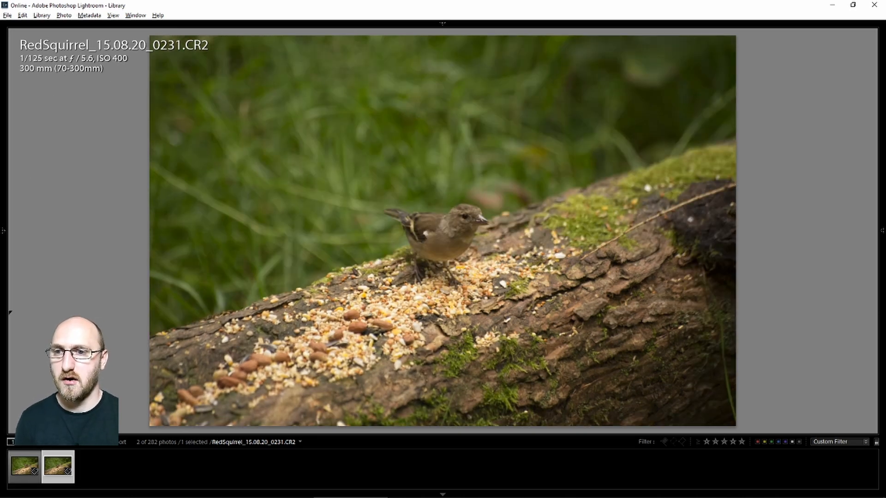
{"action": "key", "text": "Left"}
{"action": "key", "text": "g"}
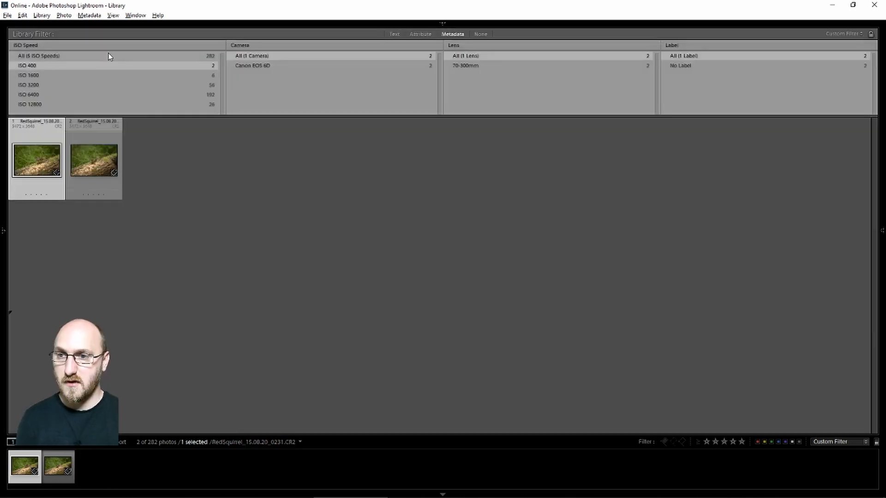
Step: Filter the photos by ISO 1600, switch to ISO 6400, and turn off the metadata filter
{"action": "left_click", "coordinate": [57, 74]}
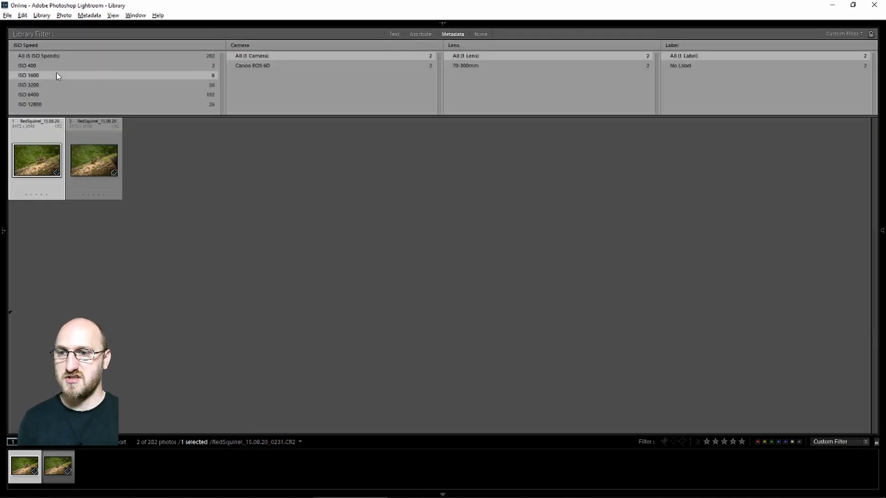
{"action": "left_click", "coordinate": [49, 96]}
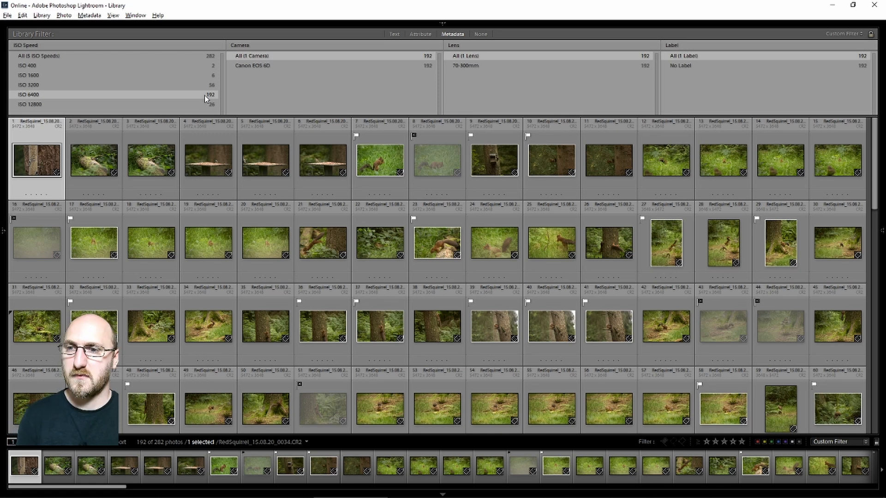
{"action": "left_click", "coordinate": [452, 34]}
Step: Filter the library by attribute to rejected photos only and open RedSquirrel_15.08.20_0028 at full view
{"action": "left_click", "coordinate": [433, 36]}
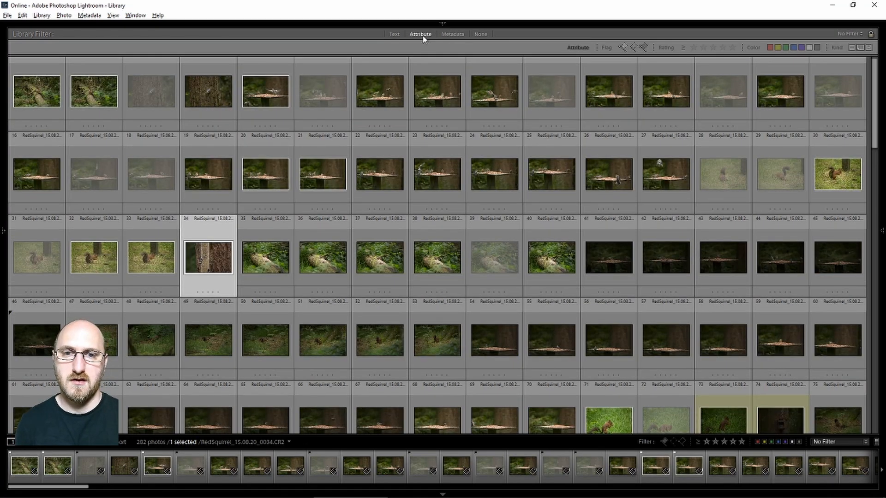
{"action": "left_click", "coordinate": [644, 48]}
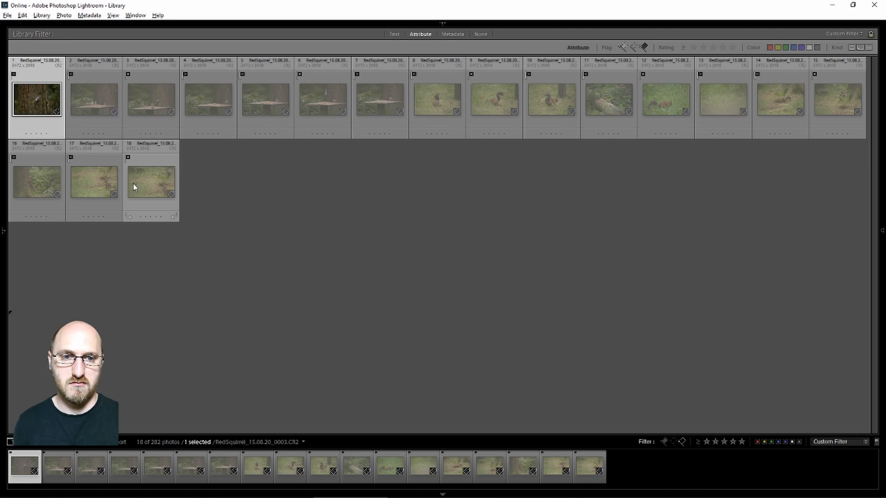
{"action": "double_click", "coordinate": [428, 107]}
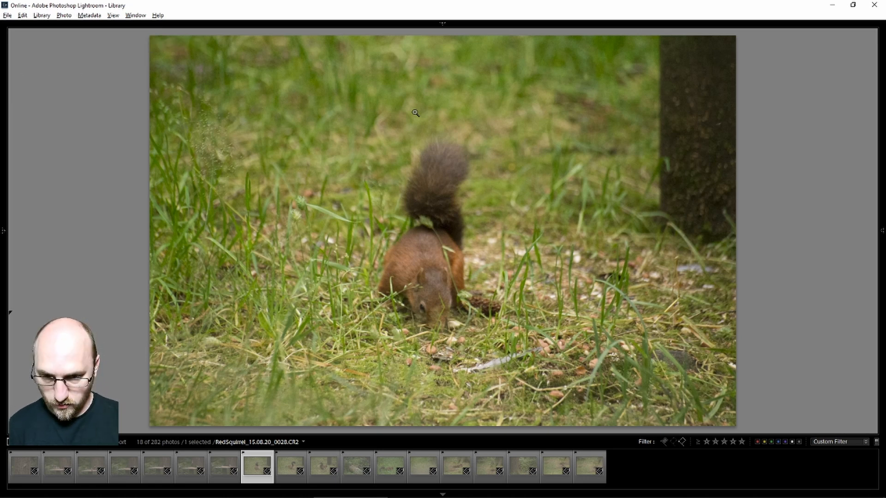
Step: Return to the grid and delete all rejected photos from disk
{"action": "key", "text": "g"}
{"action": "left_click", "coordinate": [41, 15]}
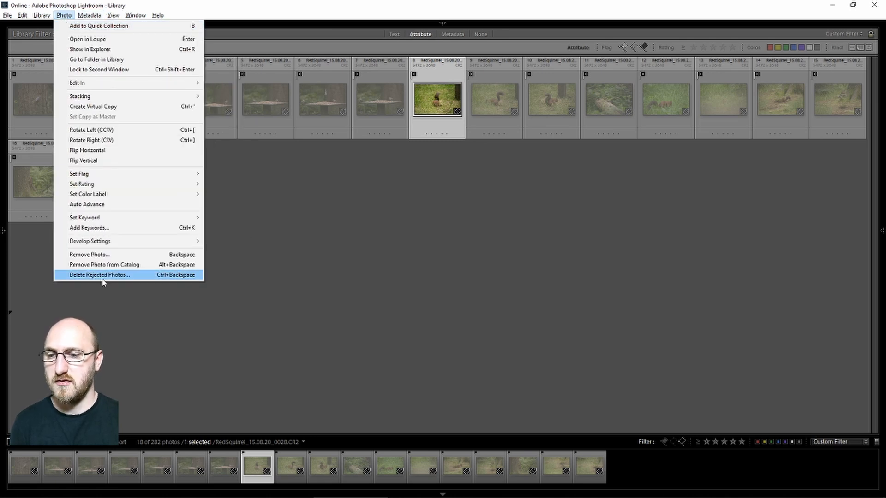
{"action": "left_click", "coordinate": [102, 275]}
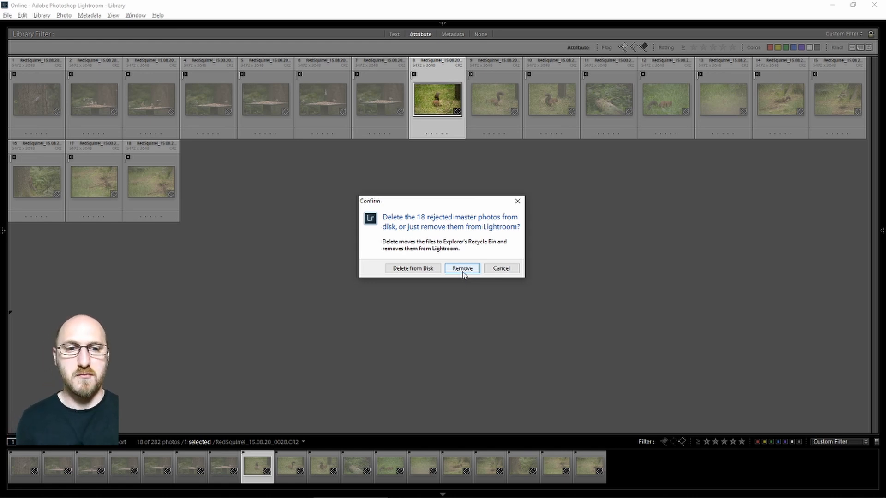
{"action": "left_click", "coordinate": [412, 268]}
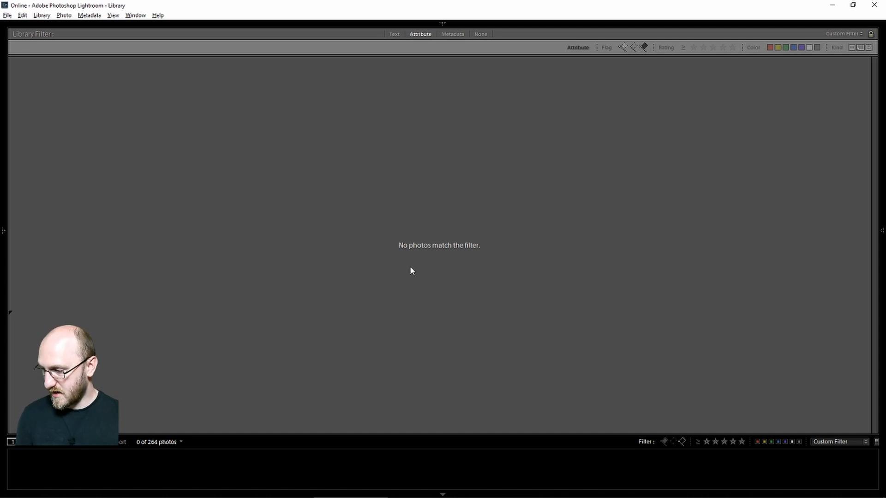
Step: Switch the attribute filter from rejected photos to flagged picks only and show the toolbar below the grid
{"action": "left_click", "coordinate": [643, 48]}
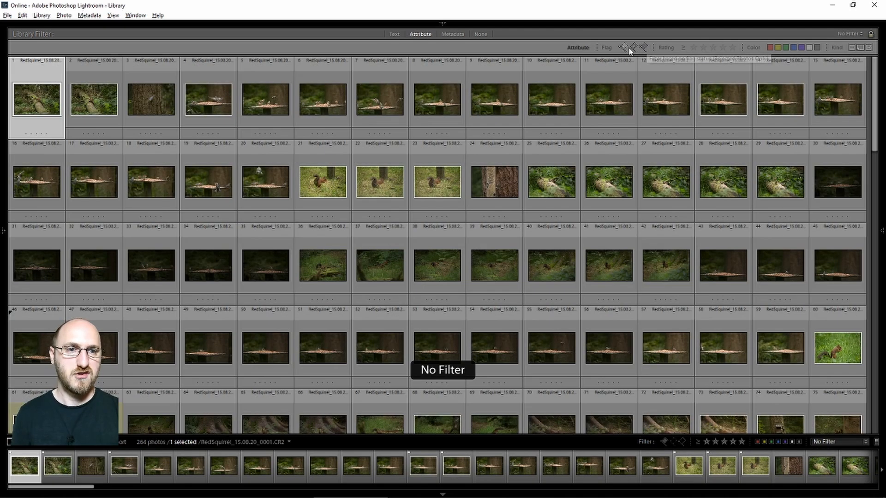
{"action": "left_click", "coordinate": [623, 48]}
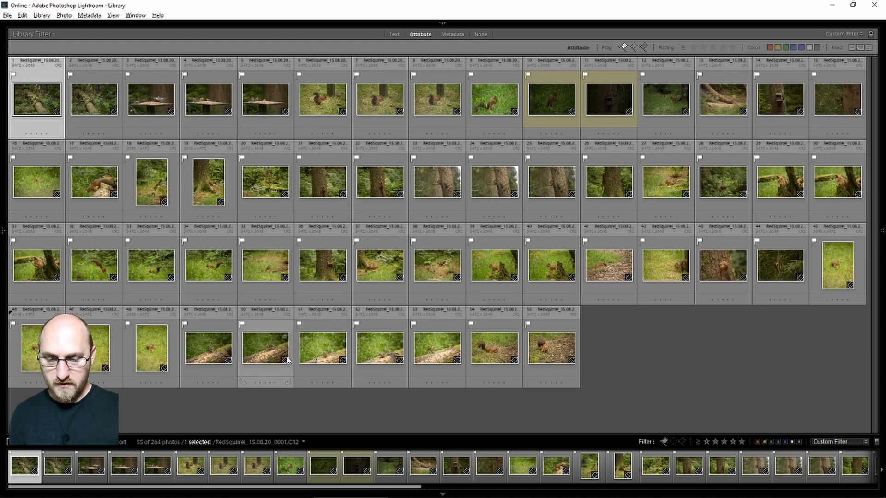
{"action": "key", "text": "t"}
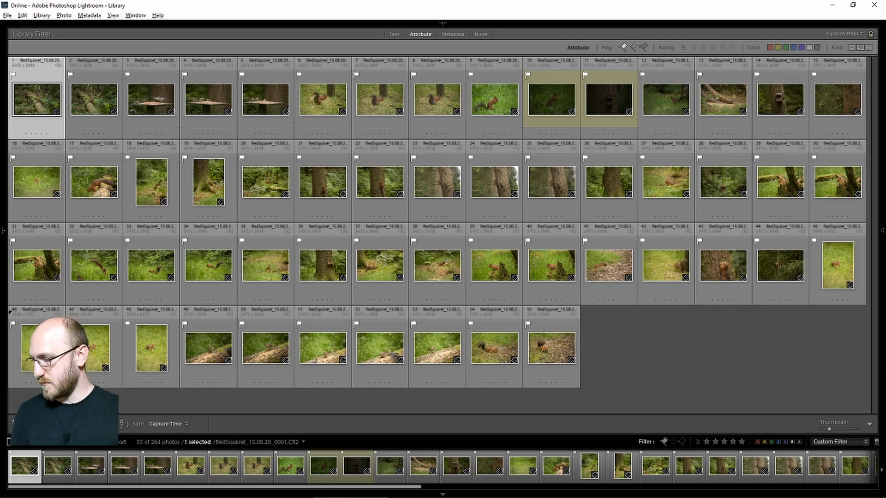
Step: Compare RedSquirrel_15.08.20_0001 and RedSquirrel_15.08.20_0002 side by side, zoomed in on the squirrels' faces and bodies
{"action": "left_click", "coordinate": [79, 116], "text": "ctrl"}
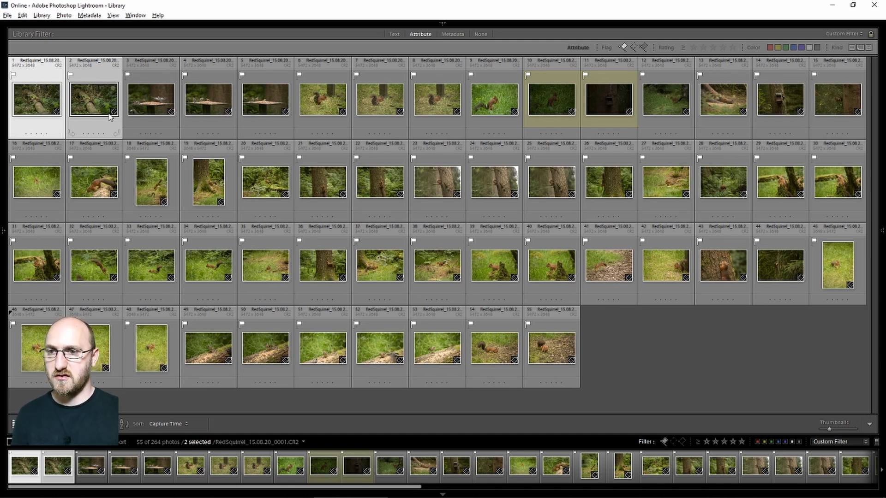
{"action": "left_click", "coordinate": [102, 114], "text": "ctrl"}
{"action": "left_click", "coordinate": [98, 112], "text": "ctrl"}
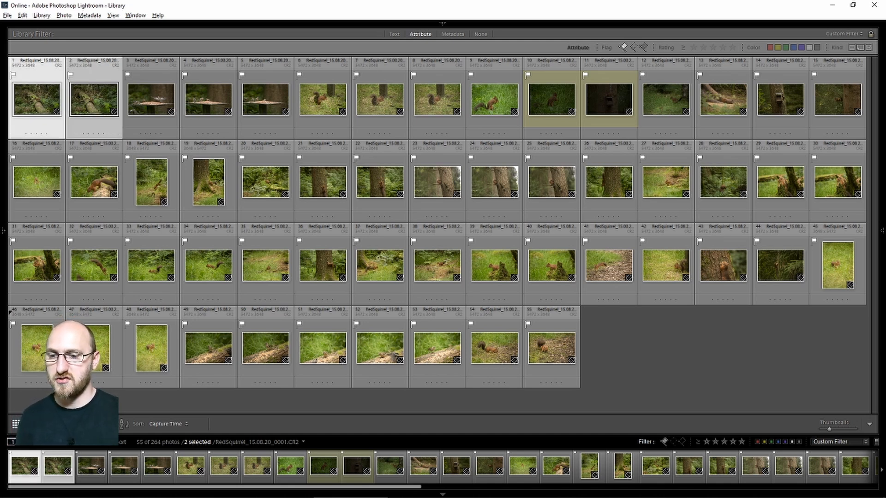
{"action": "key", "text": "c"}
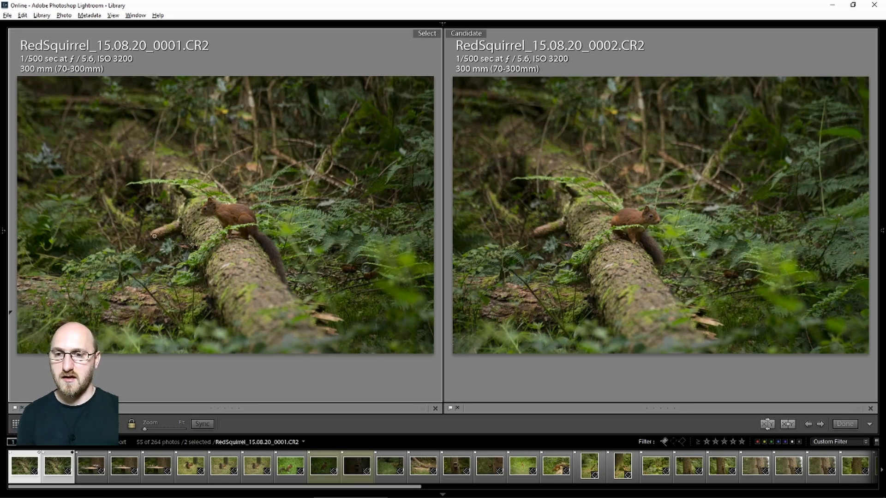
{"action": "left_click", "coordinate": [205, 212]}
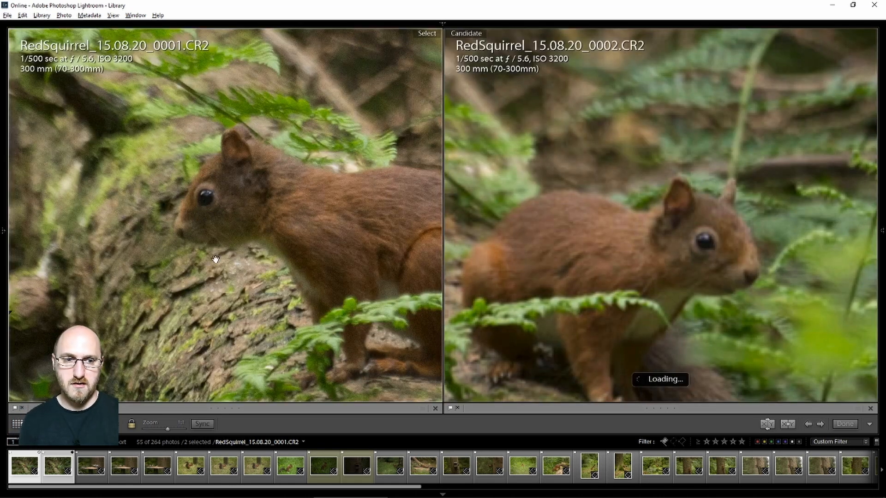
{"action": "left_click_drag", "start_coordinate": [202, 306], "coordinate": [179, 286]}
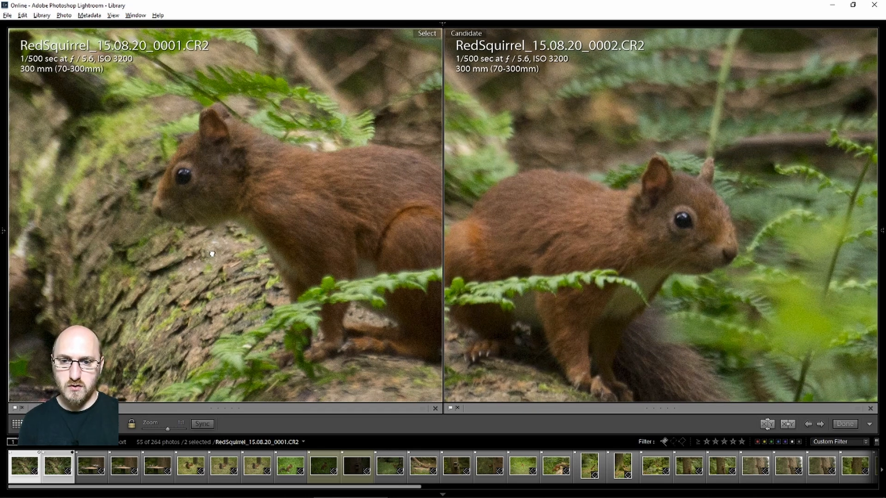
{"action": "left_click_drag", "start_coordinate": [212, 253], "coordinate": [181, 259]}
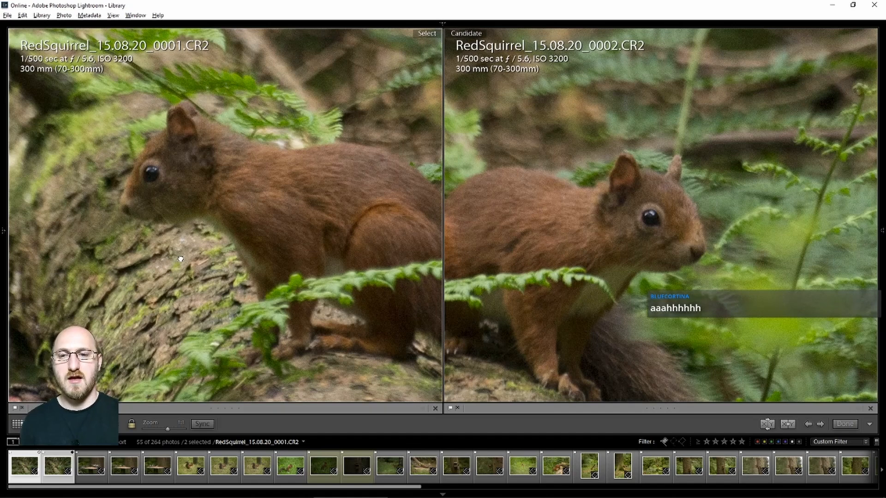
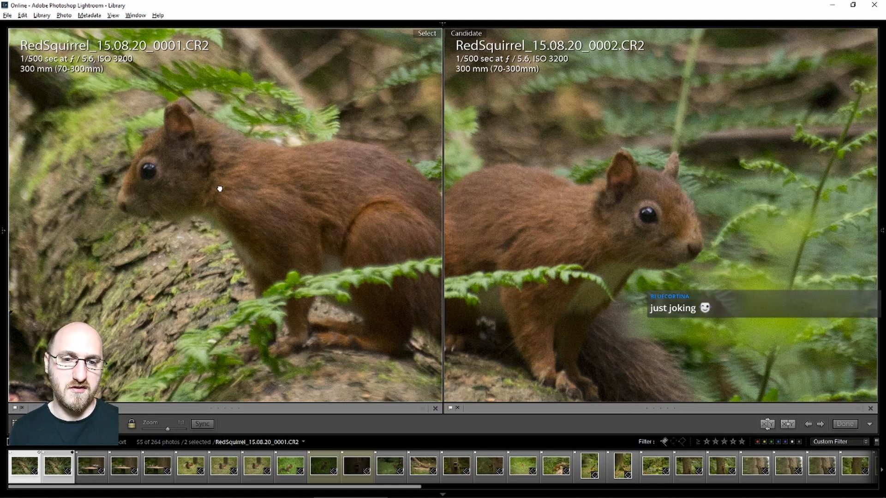
{"action": "left_click_drag", "start_coordinate": [219, 189], "coordinate": [267, 174]}
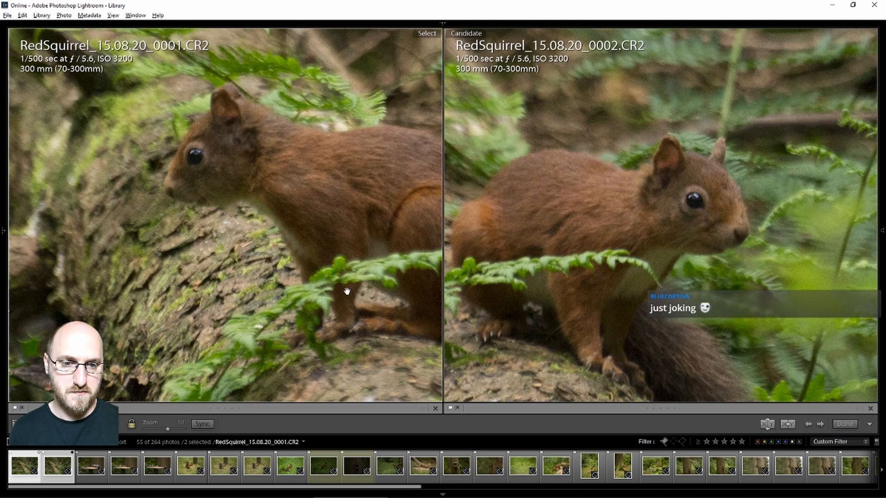
{"action": "left_click_drag", "start_coordinate": [348, 290], "coordinate": [347, 261]}
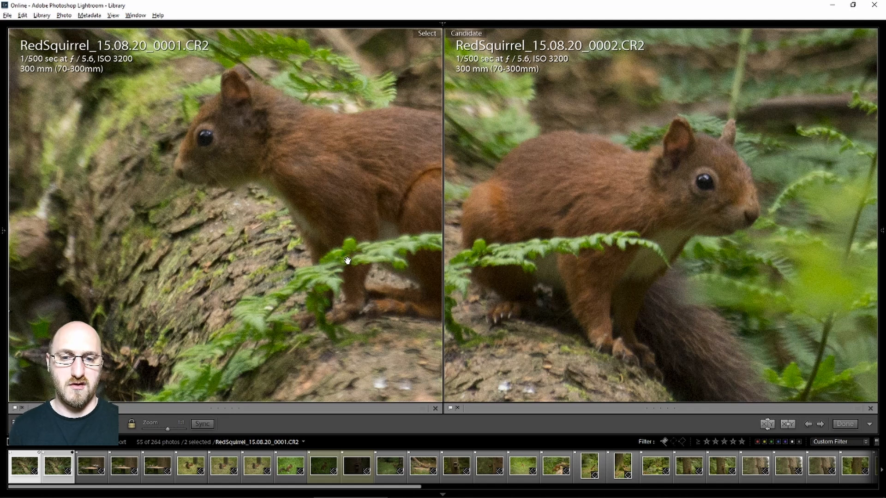
{"action": "left_click_drag", "start_coordinate": [565, 254], "coordinate": [569, 235]}
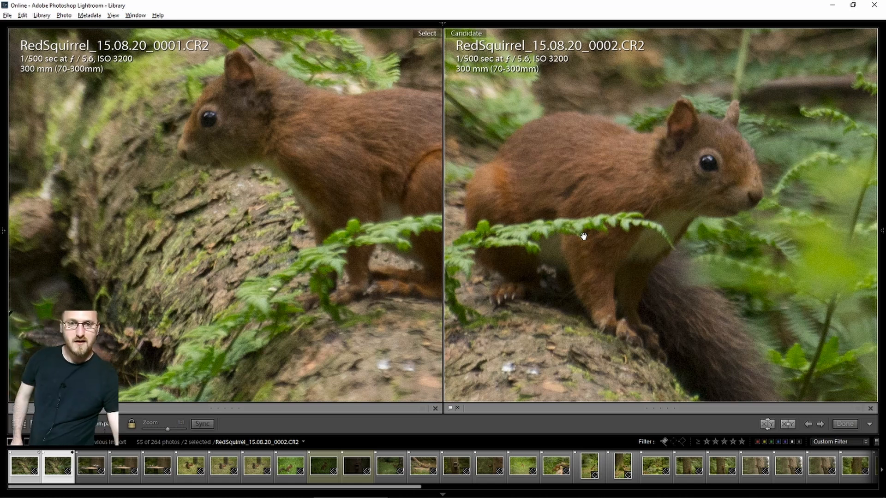
Step: Switch to Streamlabs OBS to check the stream chat, then return to Lightroom
{"action": "key", "text": "alt+Tab"}
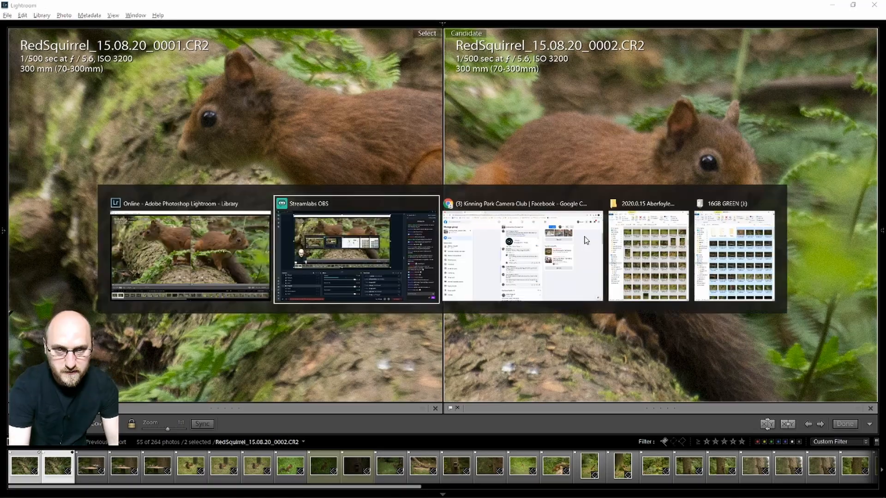
{"action": "key", "text": "alt+Tab"}
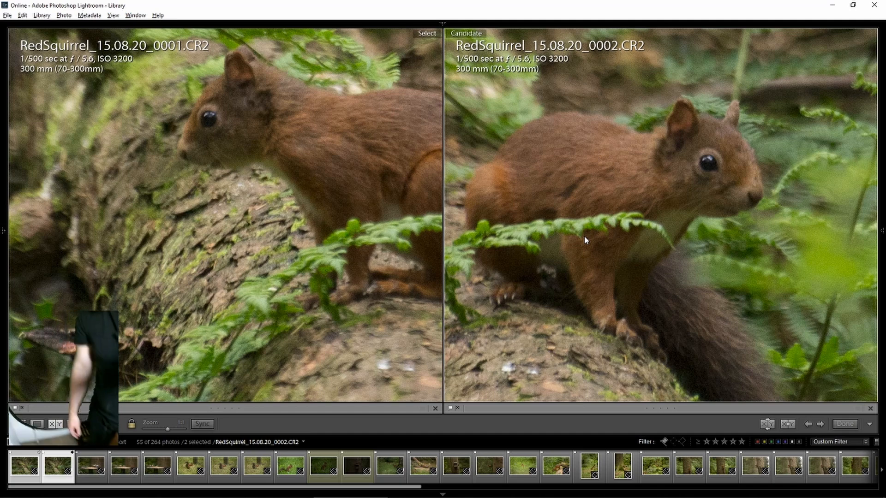
{"action": "key", "text": "alt+Tab"}
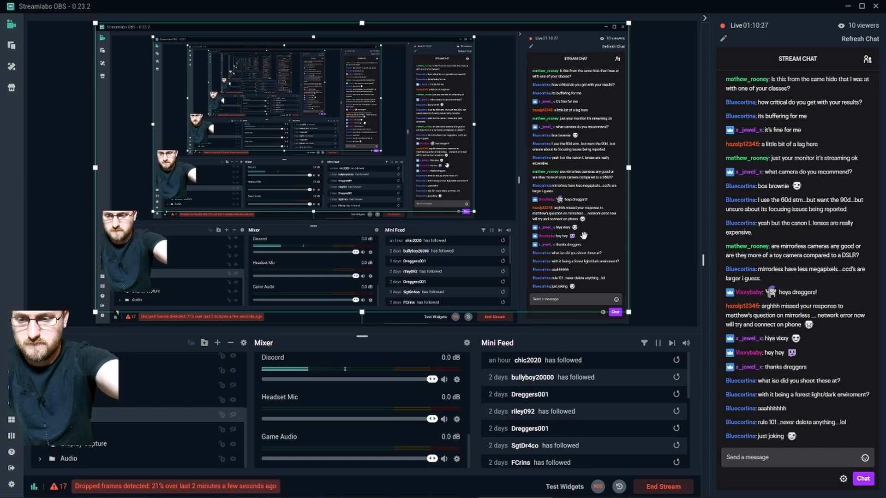
{"action": "key", "text": "alt+Tab"}
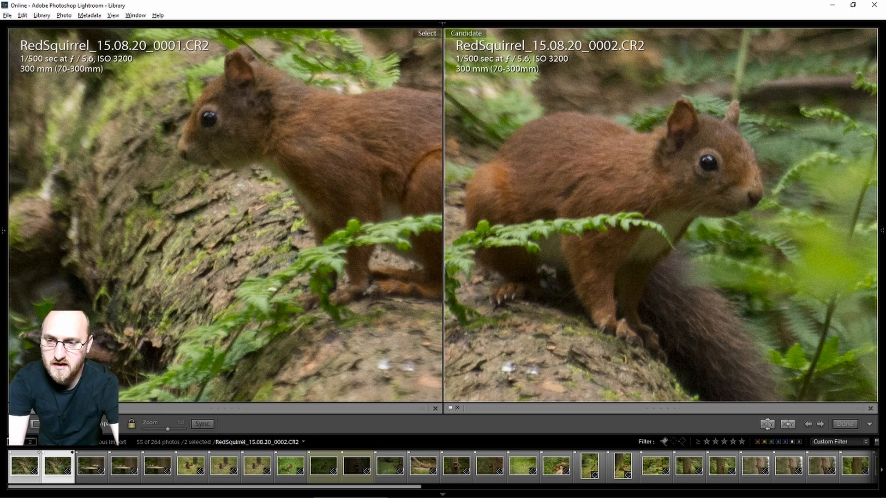
Step: Leave the zoomed comparison, show both log photos in Survey view, rate RedSquirrel_15.08.20_0002 four stars and return to the grid
{"action": "left_click", "coordinate": [491, 251]}
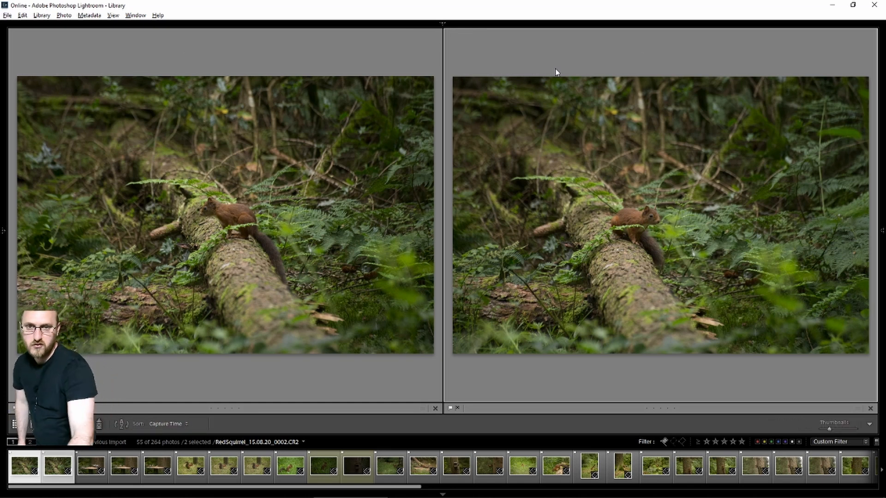
{"action": "key", "text": "g"}
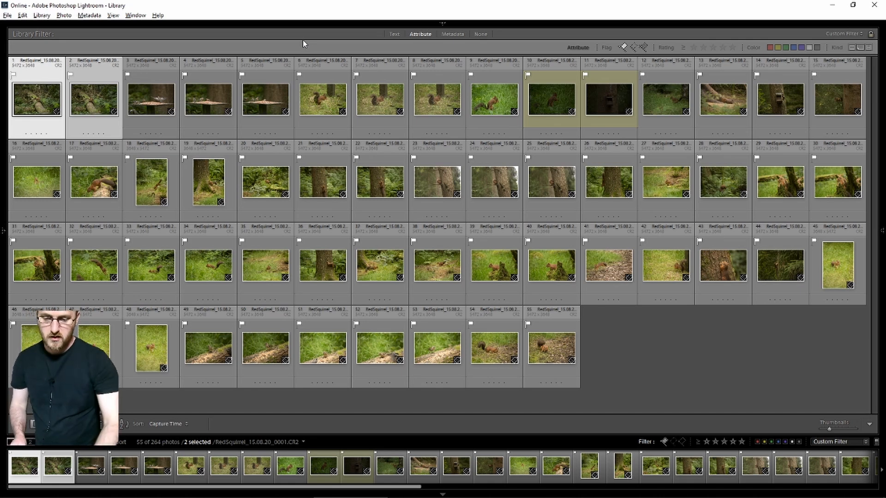
{"action": "key", "text": "c"}
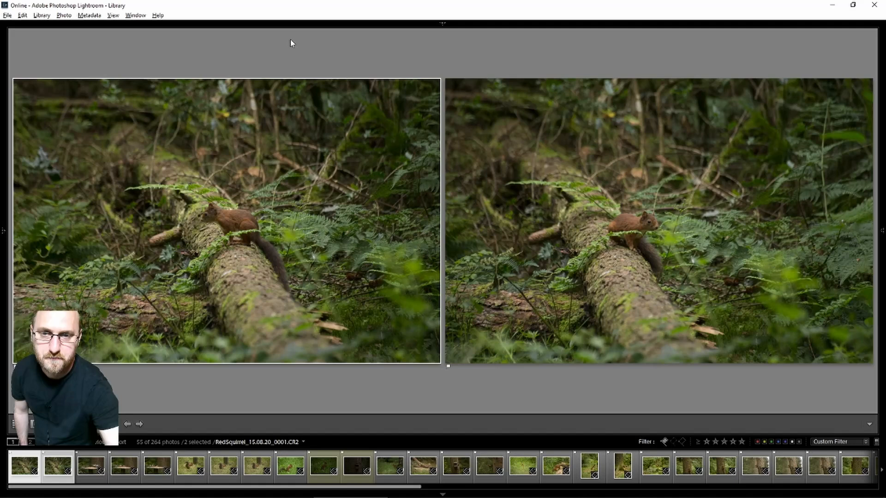
{"action": "left_click", "coordinate": [599, 167]}
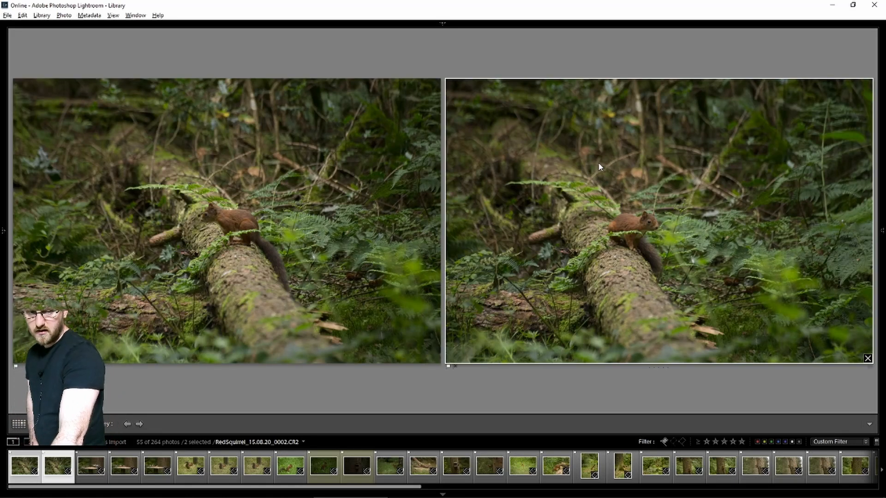
{"action": "key", "text": "4"}
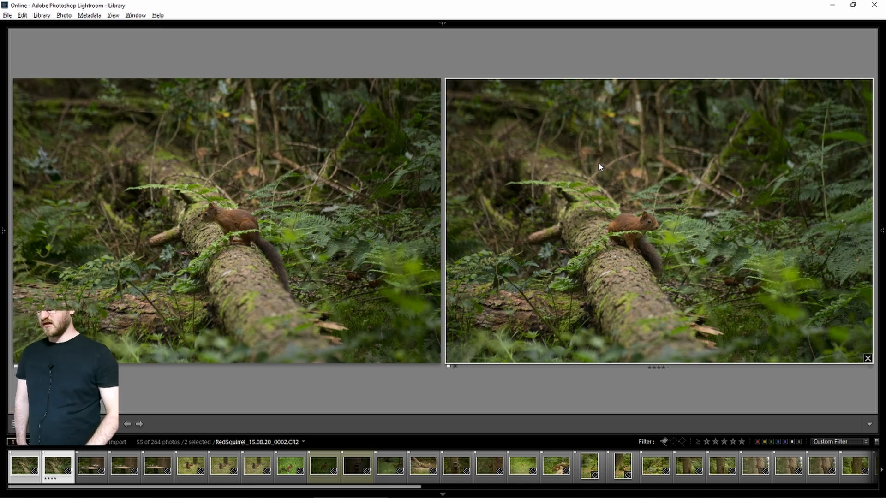
{"action": "key", "text": "g"}
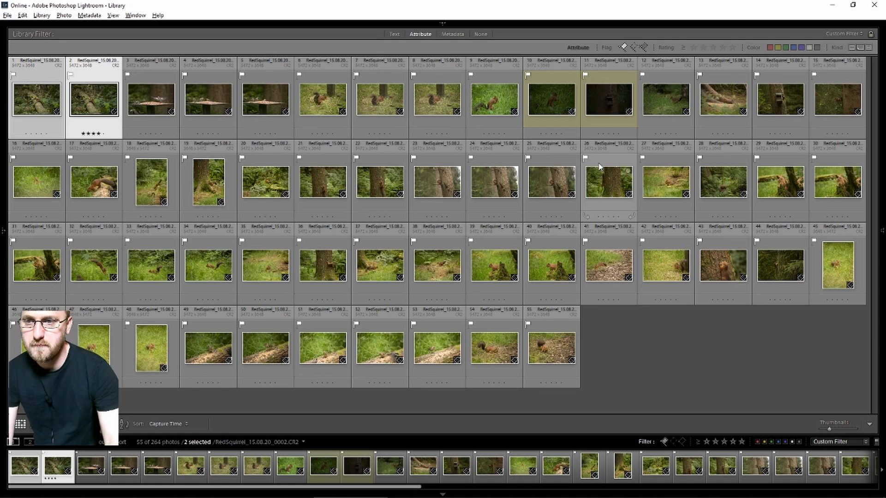
Step: Select the three bird table photos starting at RedSquirrel_15.08.20_0005 and show them together in Survey view
{"action": "key", "text": "Right"}
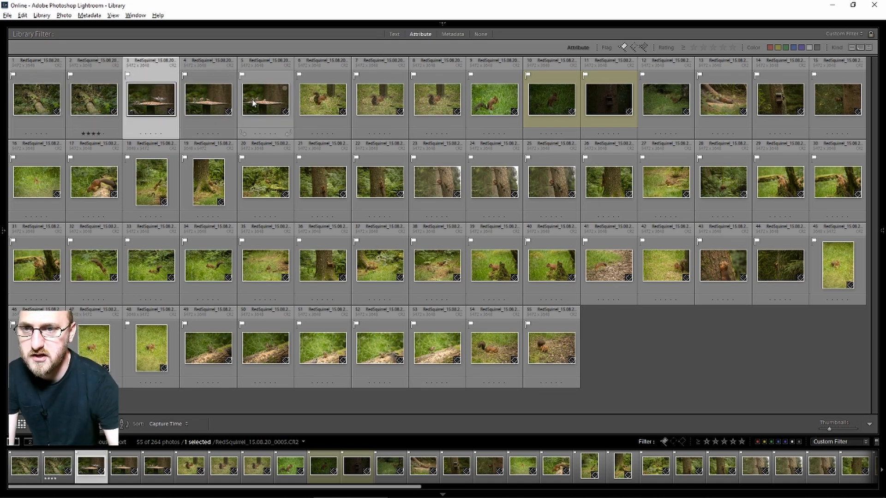
{"action": "left_click", "coordinate": [263, 115], "text": "shift"}
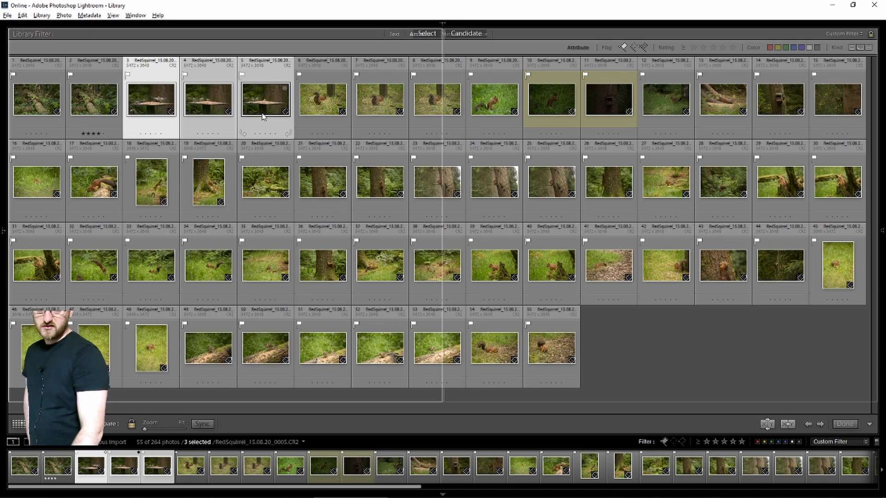
{"action": "key", "text": "c"}
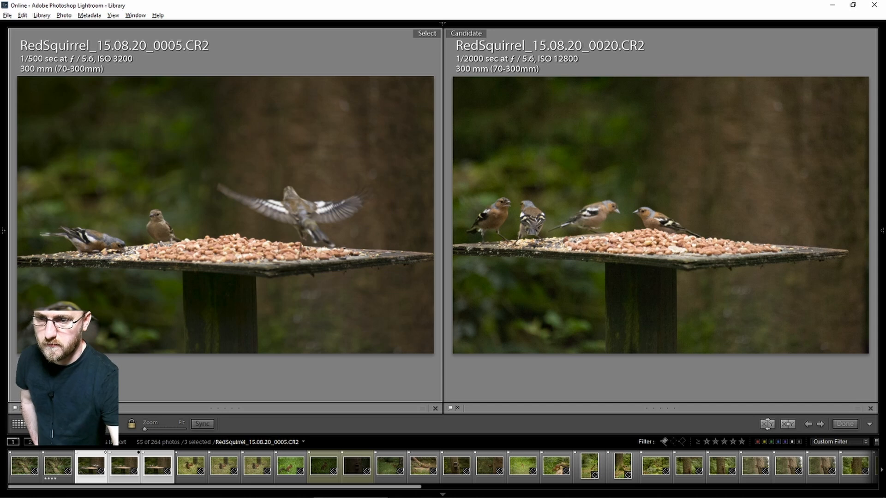
{"action": "key", "text": "n"}
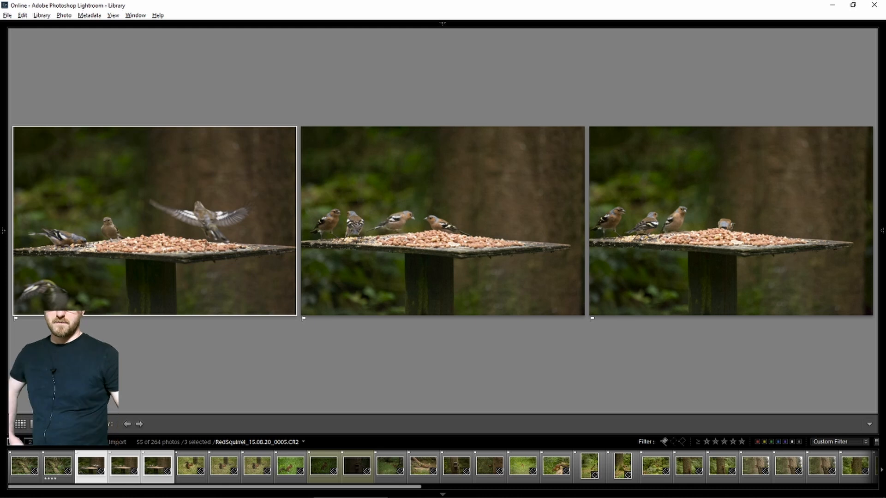
{"action": "key", "text": "shift+Right"}
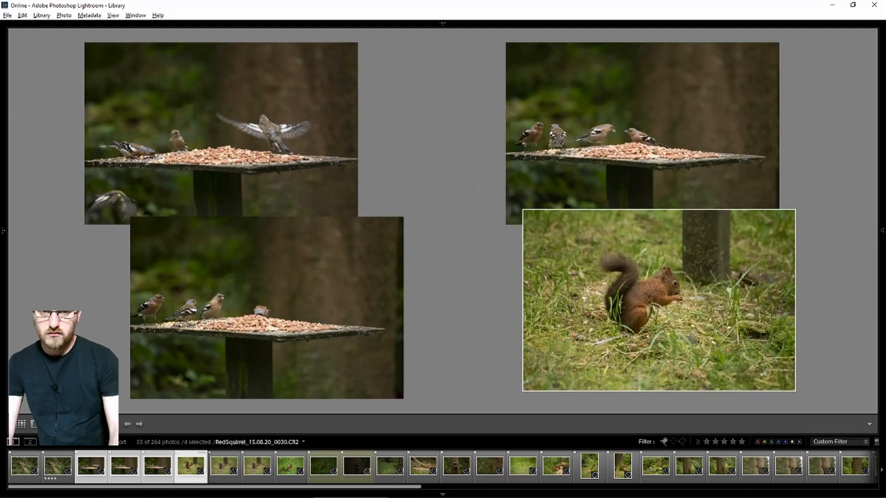
{"action": "key", "text": "shift+Right"}
{"action": "key", "text": "shift+Right"}
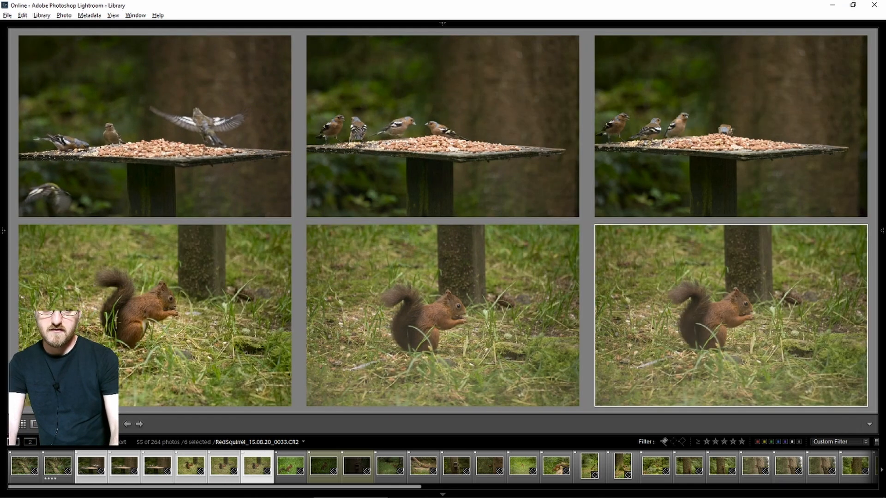
{"action": "key", "text": "shift+Left"}
{"action": "key", "text": "shift+Left"}
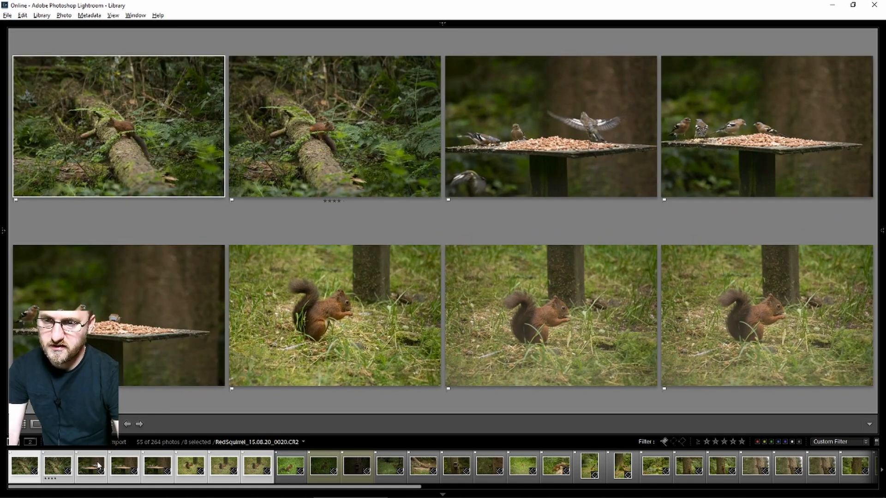
{"action": "key", "text": "slash"}
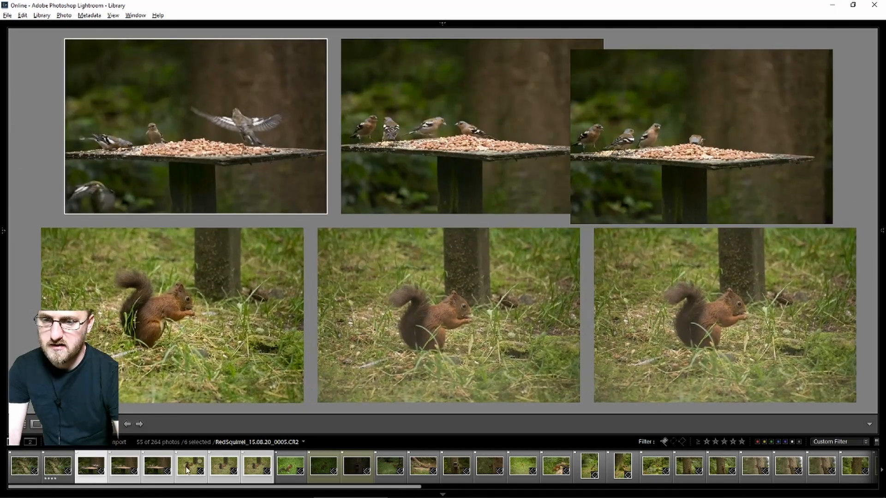
{"action": "left_click", "coordinate": [197, 461], "text": "ctrl"}
{"action": "left_click", "coordinate": [220, 469], "text": "ctrl"}
{"action": "left_click", "coordinate": [245, 471], "text": "ctrl"}
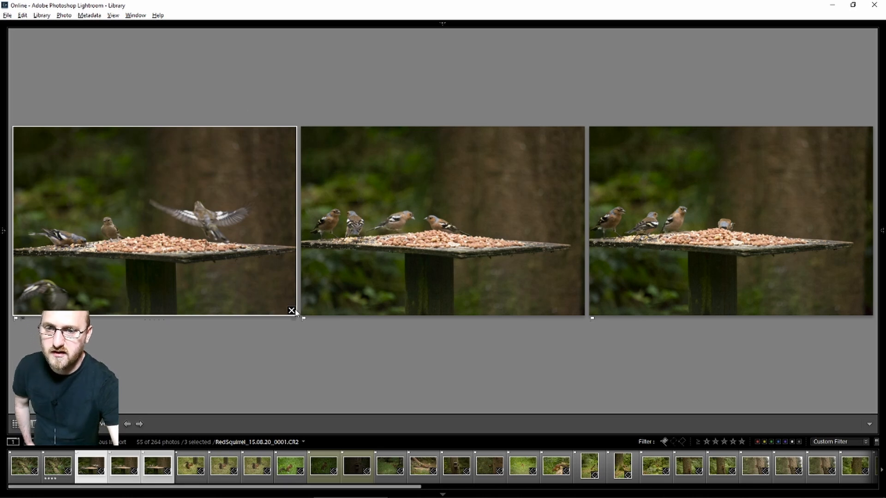
Step: Drop the photo with the open-winged bird from the survey and compare RedSquirrel_15.08.20_0020 and RedSquirrel_15.08.20_0021 side by side, zoomed in on the birds
{"action": "left_click", "coordinate": [292, 311]}
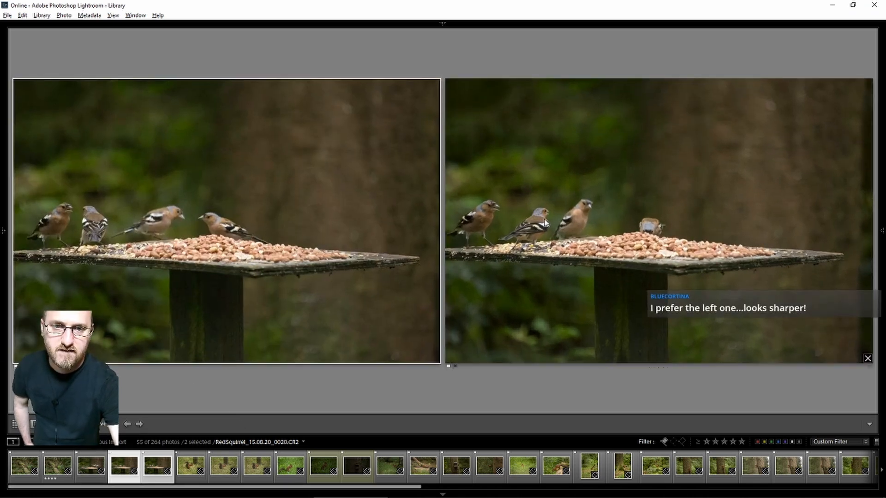
{"action": "left_click", "coordinate": [498, 233]}
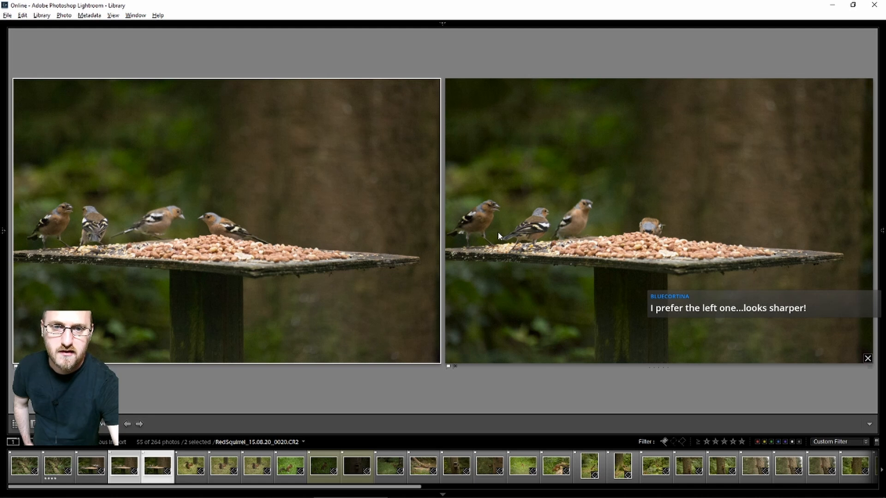
{"action": "left_click", "coordinate": [397, 182]}
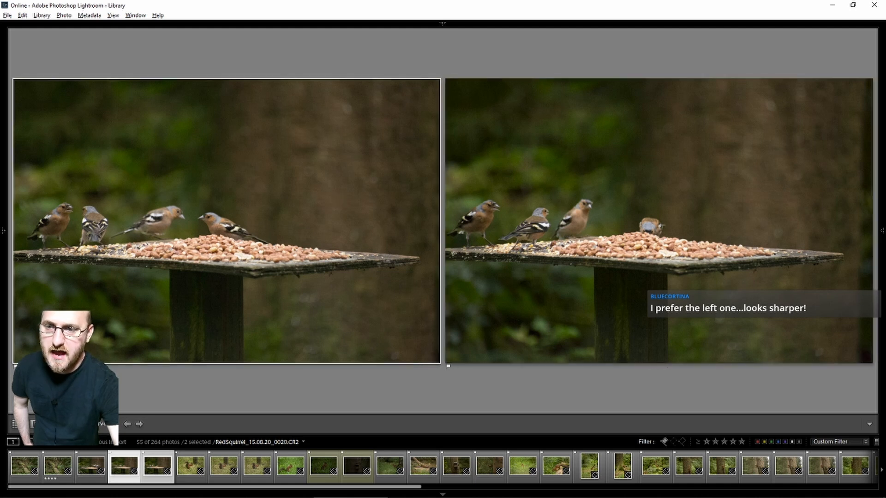
{"action": "key", "text": "c"}
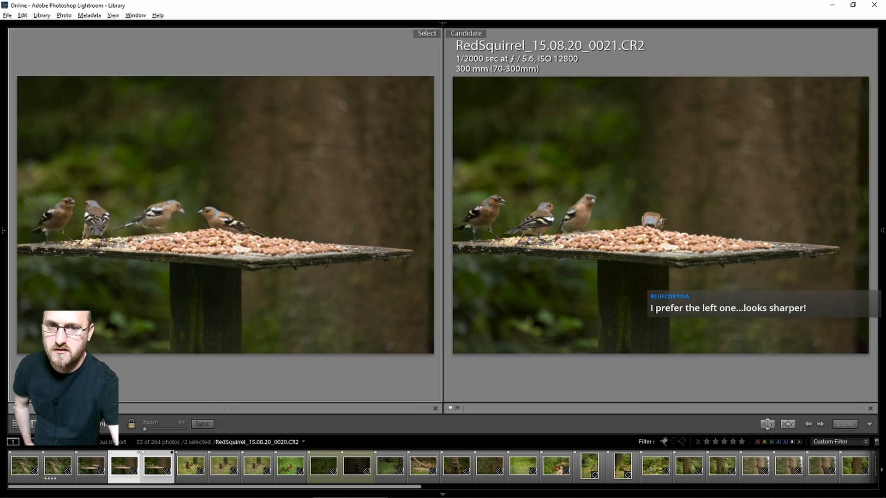
{"action": "left_click", "coordinate": [72, 224]}
{"action": "left_click_drag", "start_coordinate": [138, 213], "coordinate": [161, 212]}
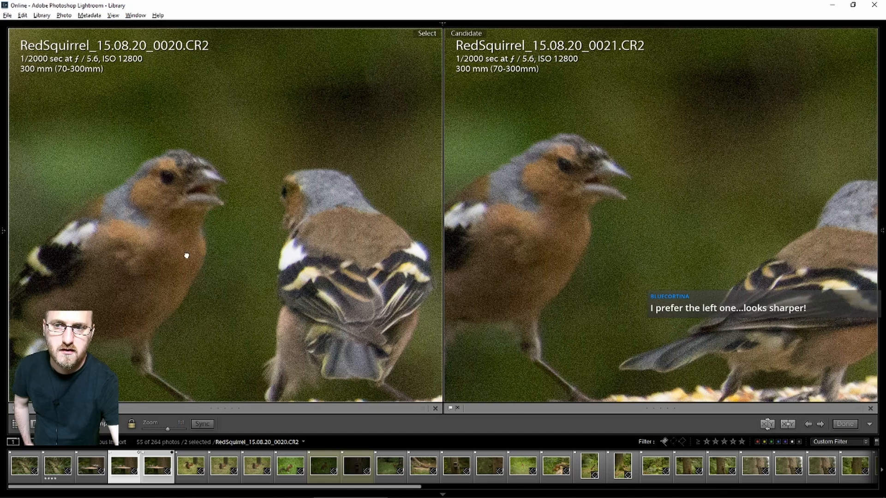
{"action": "left_click_drag", "start_coordinate": [185, 252], "coordinate": [223, 203]}
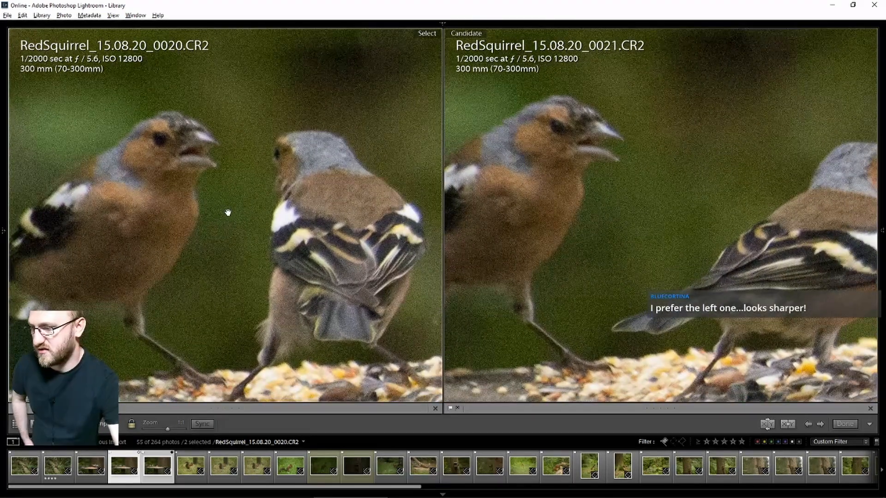
{"action": "left_click", "coordinate": [241, 216]}
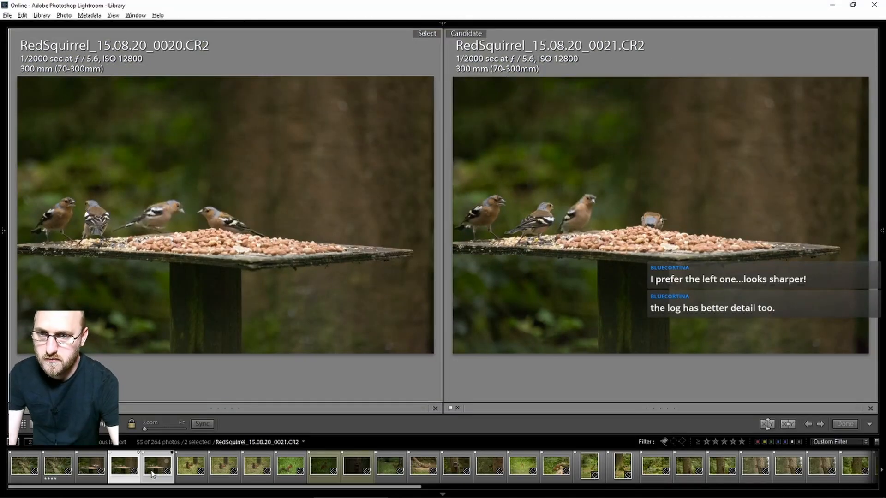
Step: Rate the bird table photo RedSquirrel_15.08.20_0020 three stars
{"action": "left_click", "coordinate": [161, 174]}
{"action": "left_click", "coordinate": [160, 207]}
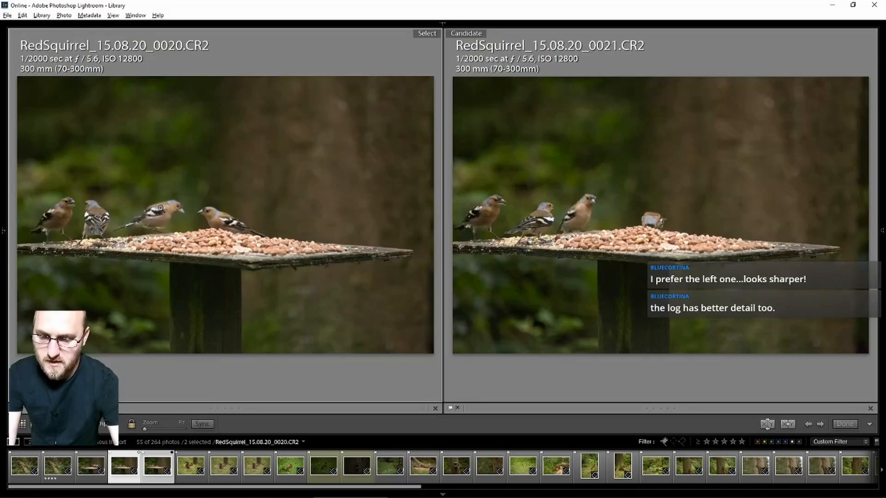
{"action": "key", "text": "3"}
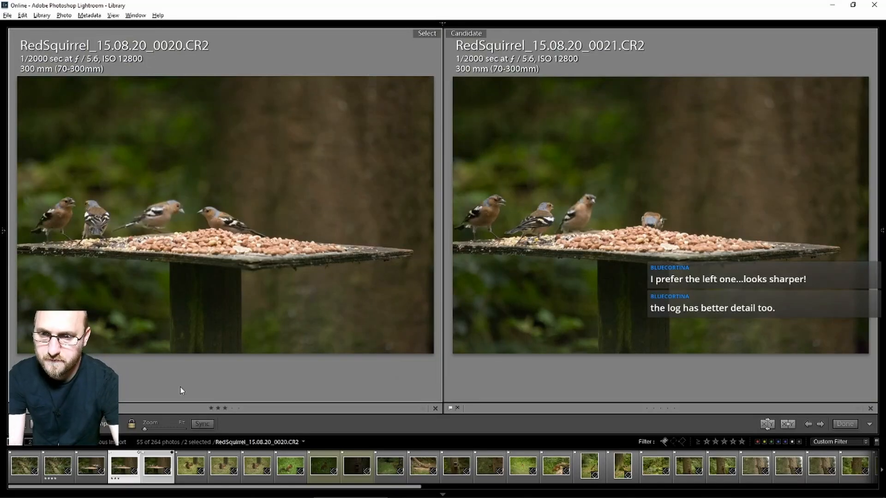
Step: Select the three squirrel photos from RedSquirrel_15.08.20_0030 to RedSquirrel_15.08.20_0033 and show them together in Survey view
{"action": "left_click", "coordinate": [190, 465]}
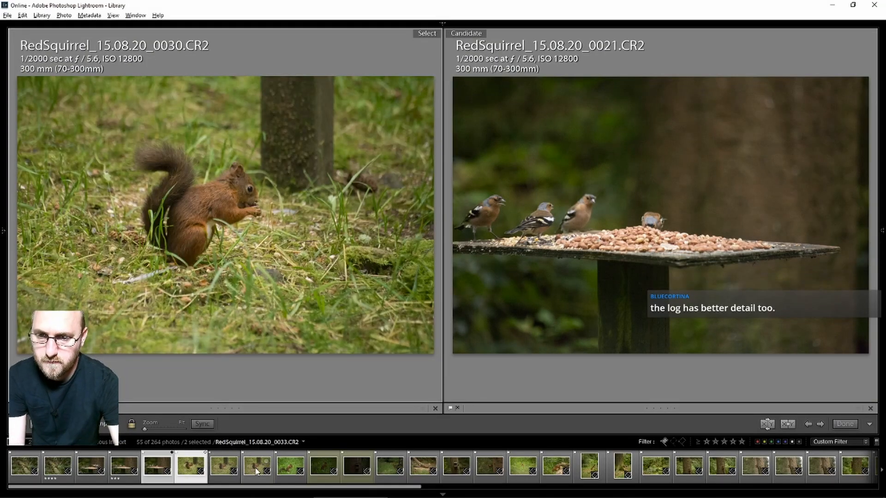
{"action": "key", "text": "n"}
{"action": "left_click", "coordinate": [260, 466], "text": "shift"}
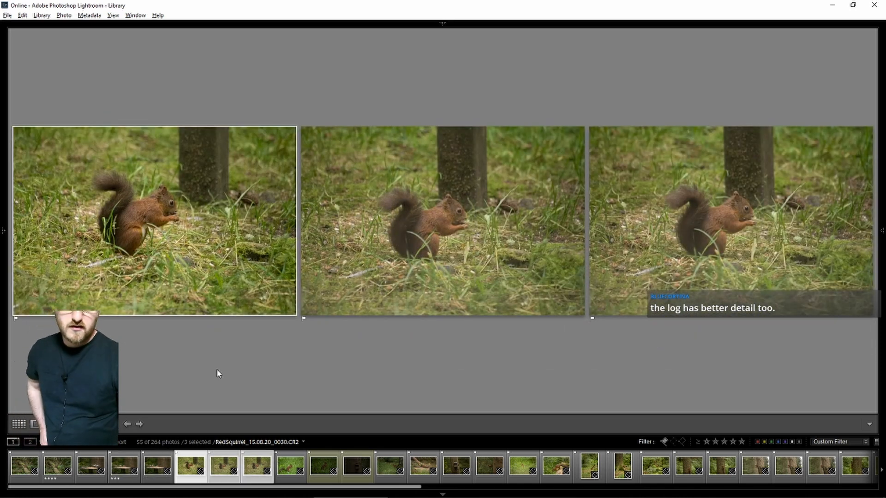
Step: View RedSquirrel_15.08.20_0030 in Loupe view and flip back and forth between the three selected photos to compare pose and sharpness
{"action": "double_click", "coordinate": [153, 216]}
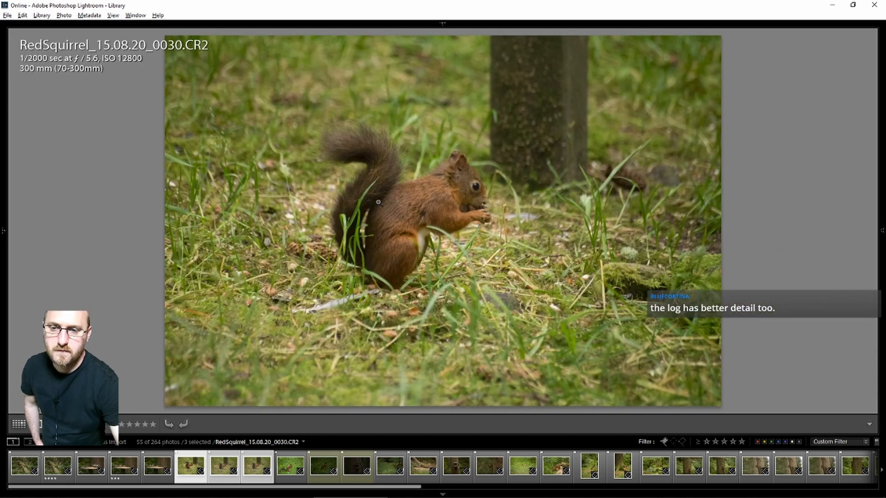
{"action": "key", "text": "Right"}
{"action": "key", "text": "Right"}
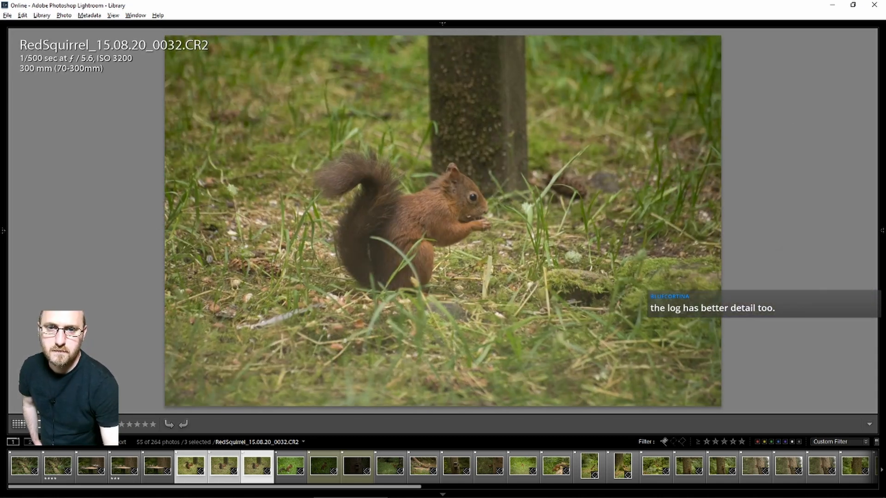
{"action": "key", "text": "Left"}
{"action": "key", "text": "Left"}
{"action": "key", "text": "Right"}
{"action": "key", "text": "Right"}
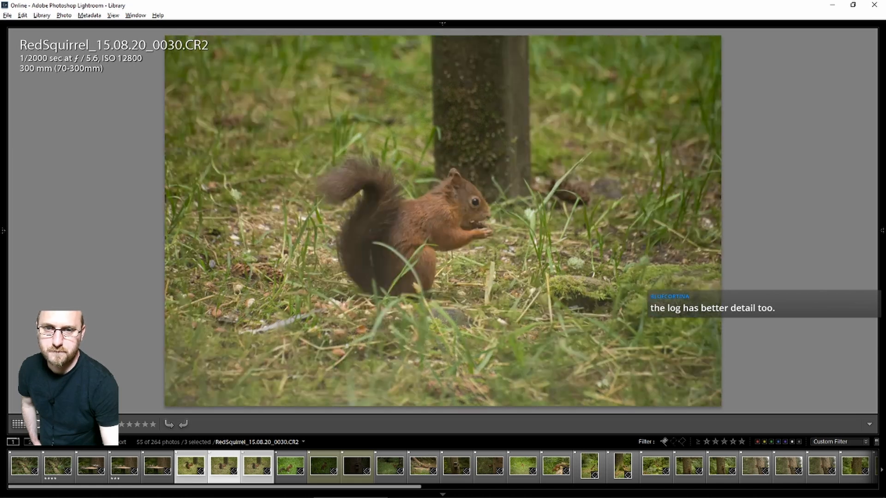
{"action": "key", "text": "Right"}
{"action": "key", "text": "Left"}
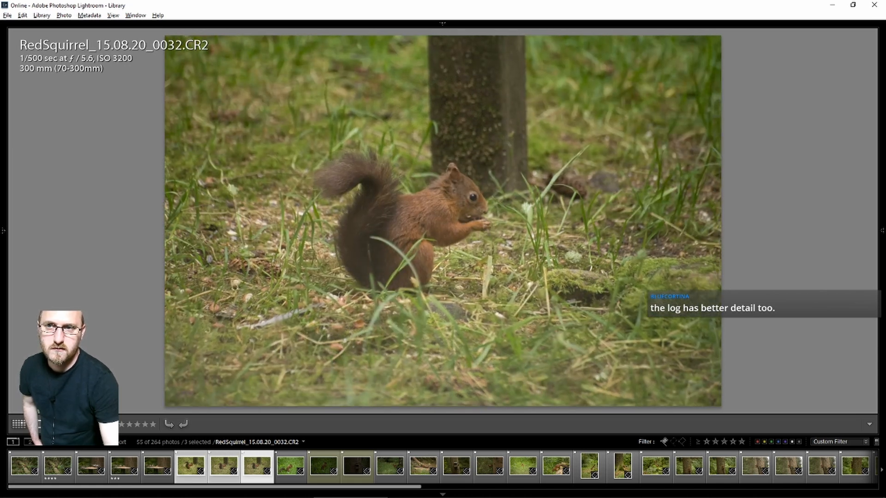
{"action": "key", "text": "Left"}
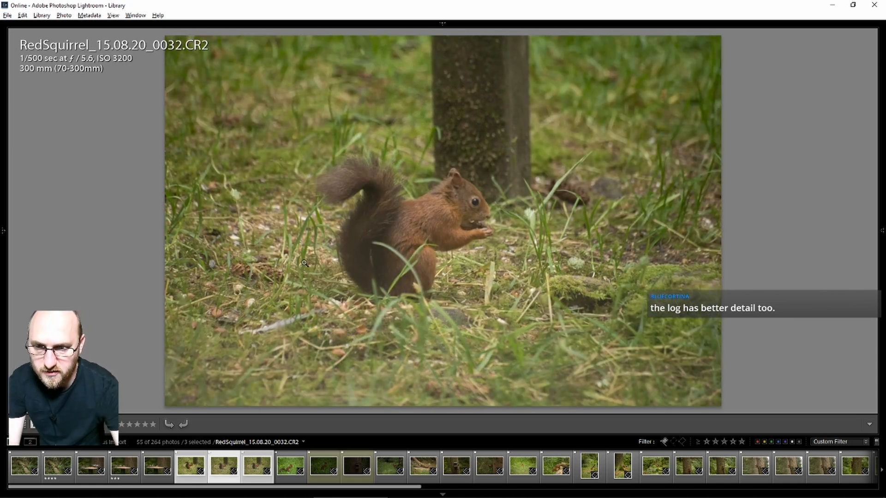
Step: Remove the pick flag from RedSquirrel_15.08.20_0033
{"action": "left_click", "coordinate": [219, 478]}
{"action": "key", "text": "Right"}
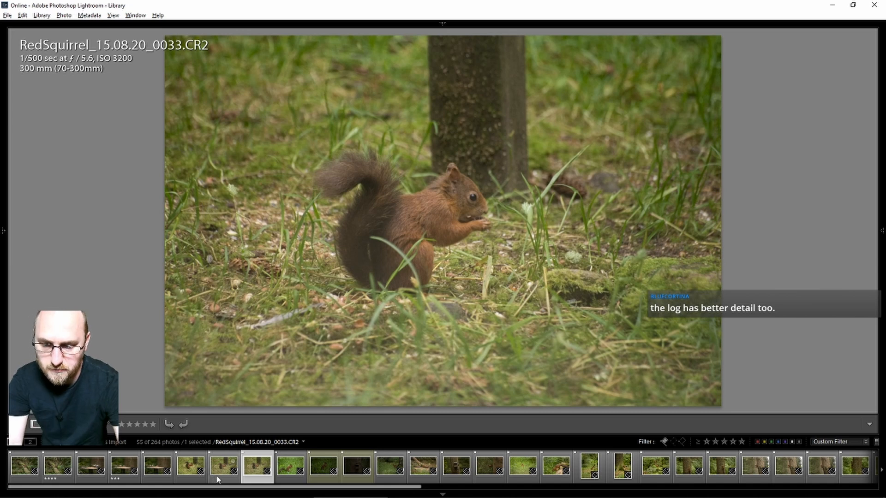
{"action": "key", "text": "u"}
Step: Compare RedSquirrel_15.08.20_0030 and RedSquirrel_15.08.20_0032 side by side, zoomed in on the squirrels' faces
{"action": "left_click", "coordinate": [198, 475]}
{"action": "left_click", "coordinate": [229, 472], "text": "shift"}
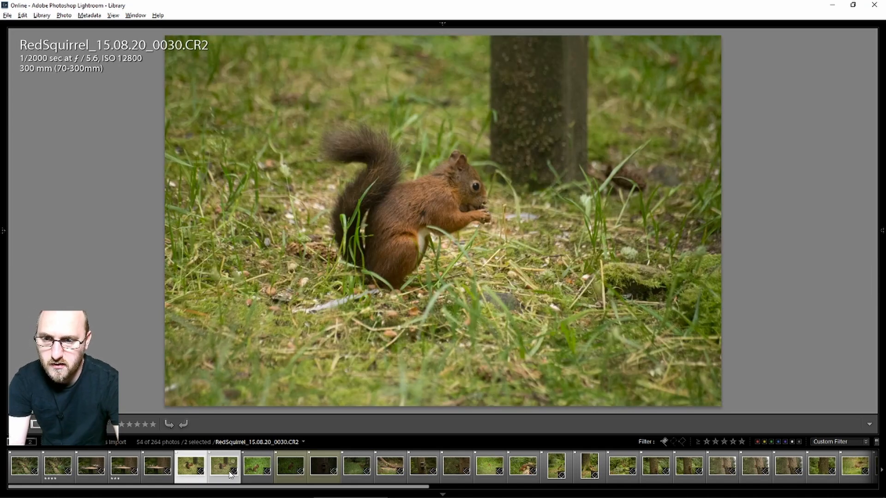
{"action": "key", "text": "c"}
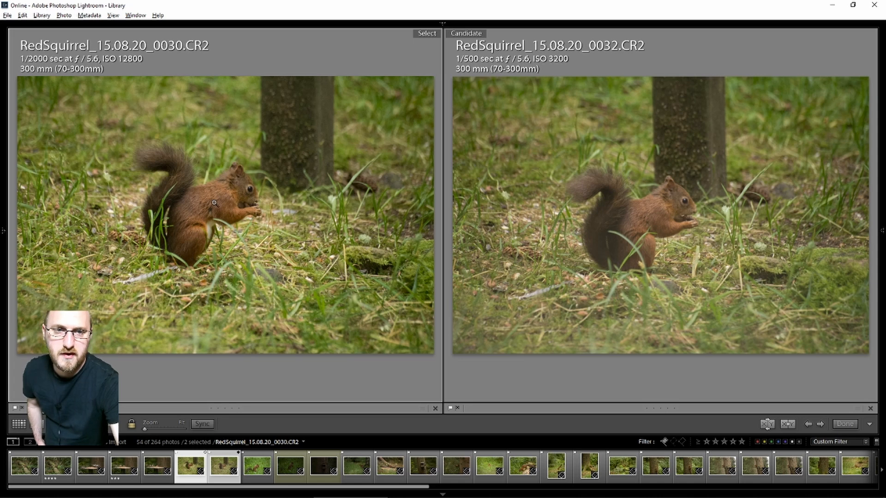
{"action": "left_click", "coordinate": [243, 194]}
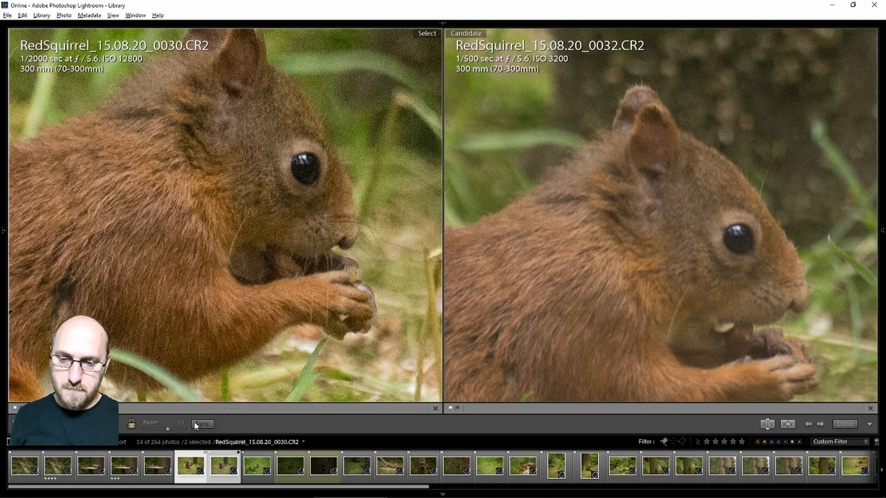
{"action": "left_click", "coordinate": [275, 351]}
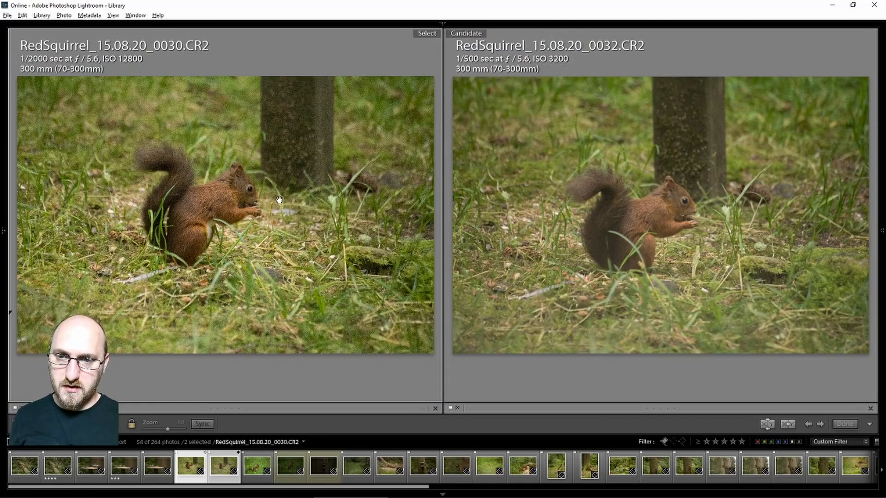
Step: Rate RedSquirrel_15.08.20_0030 two stars and RedSquirrel_15.08.20_0032 three stars, and return to the grid
{"action": "left_click", "coordinate": [279, 200]}
{"action": "left_click", "coordinate": [277, 204]}
{"action": "key", "text": "2"}
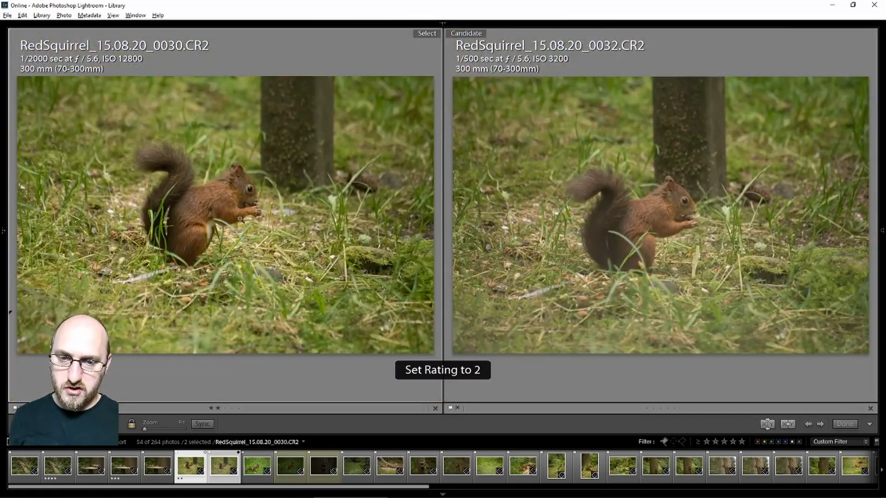
{"action": "left_click", "coordinate": [581, 286]}
{"action": "key", "text": "3"}
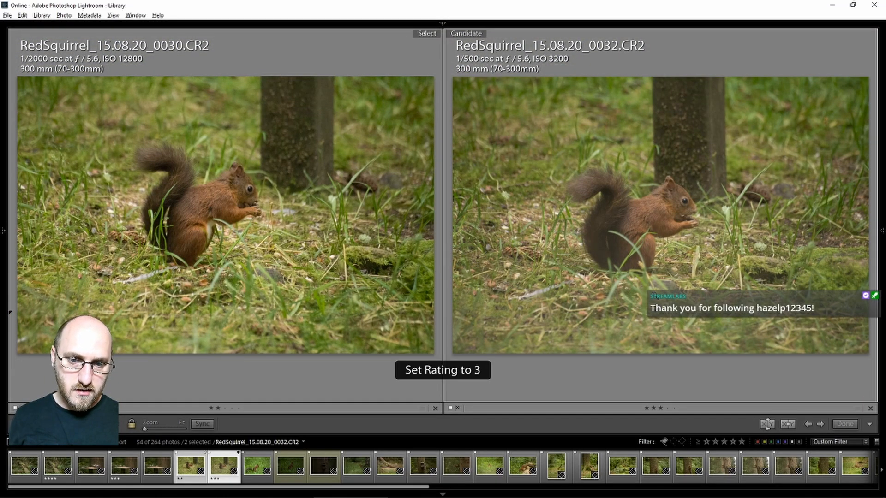
{"action": "key", "text": "g"}
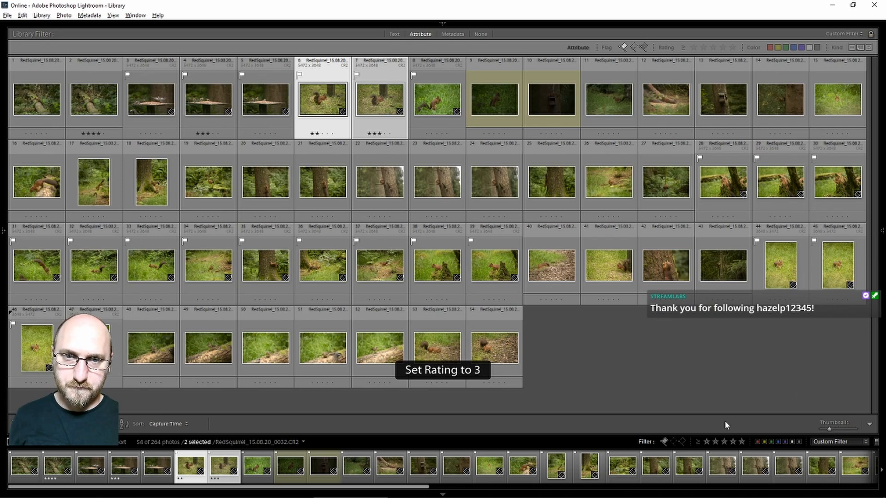
Step: Open RedSquirrel_15.08.20_0071, check the sharpness of the squirrel's head at close zoom and mark the photo as rejected
{"action": "double_click", "coordinate": [429, 98]}
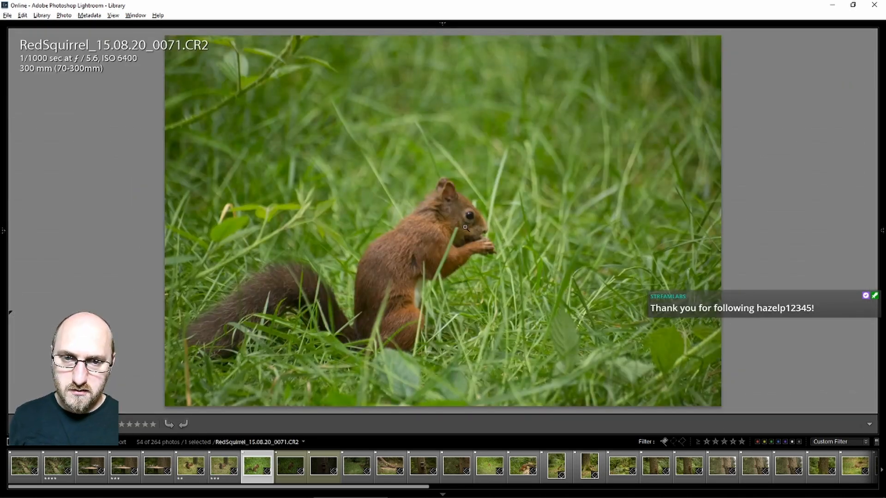
{"action": "left_click", "coordinate": [465, 227]}
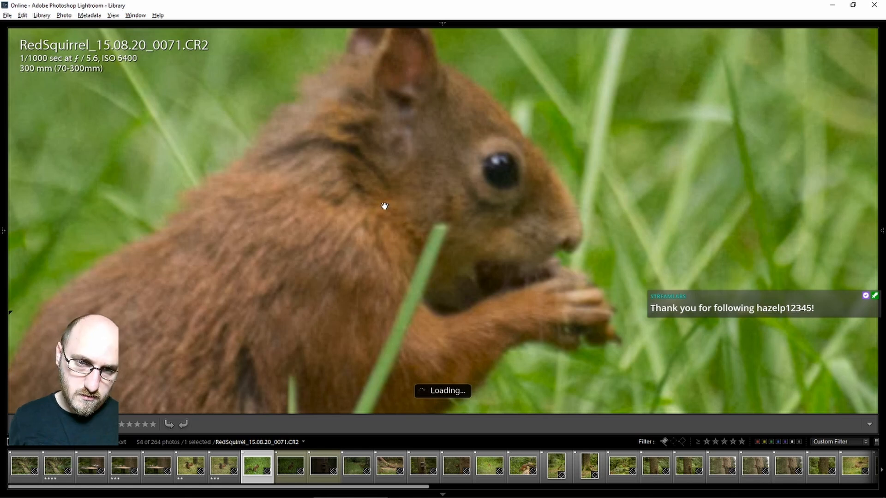
{"action": "left_click_drag", "start_coordinate": [386, 214], "coordinate": [376, 235]}
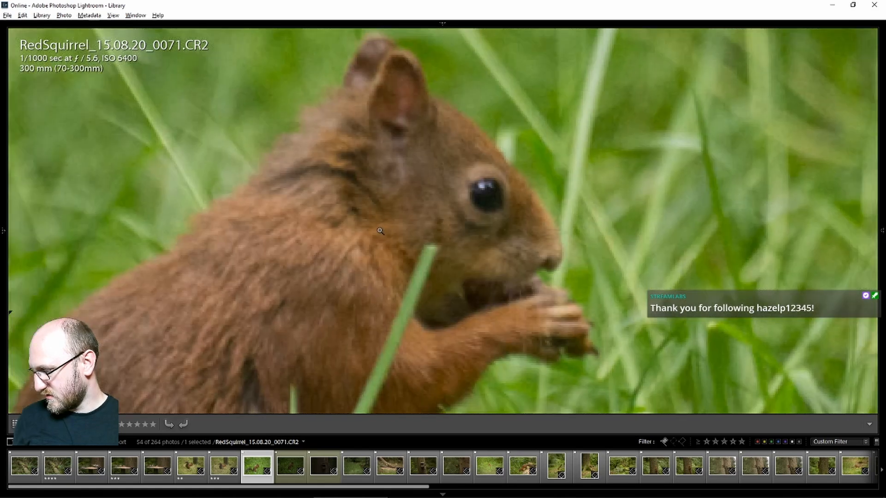
{"action": "left_click", "coordinate": [379, 229]}
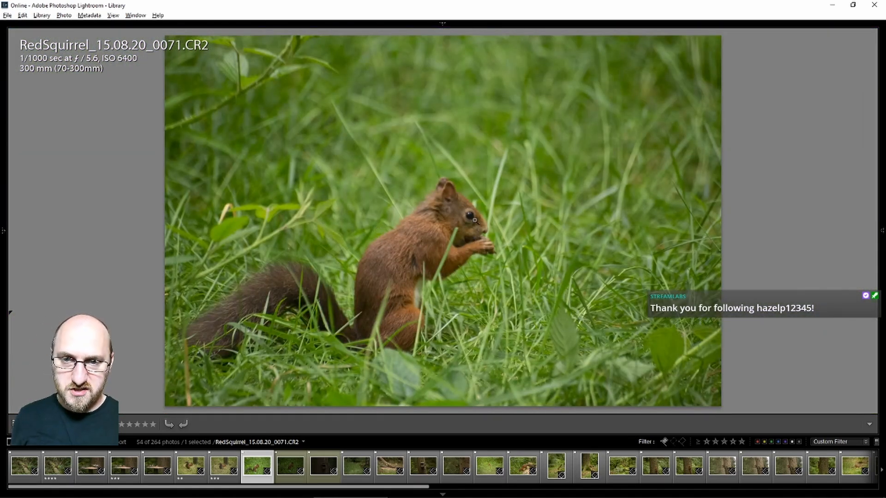
{"action": "key", "text": "x"}
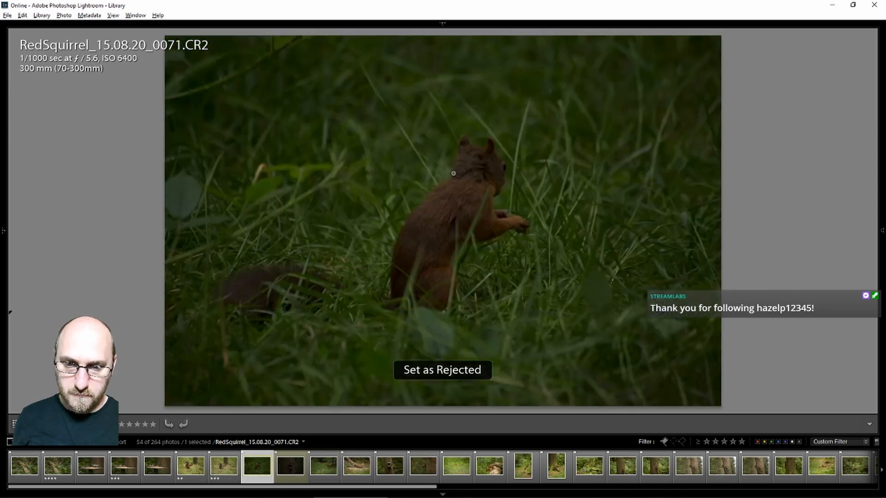
Step: Look through the photos from RedSquirrel_15.08.20_0074 to RedSquirrel_15.08.20_0100, returning from the single-photo view to the grid along the way
{"action": "key", "text": "Right"}
{"action": "key", "text": "Left"}
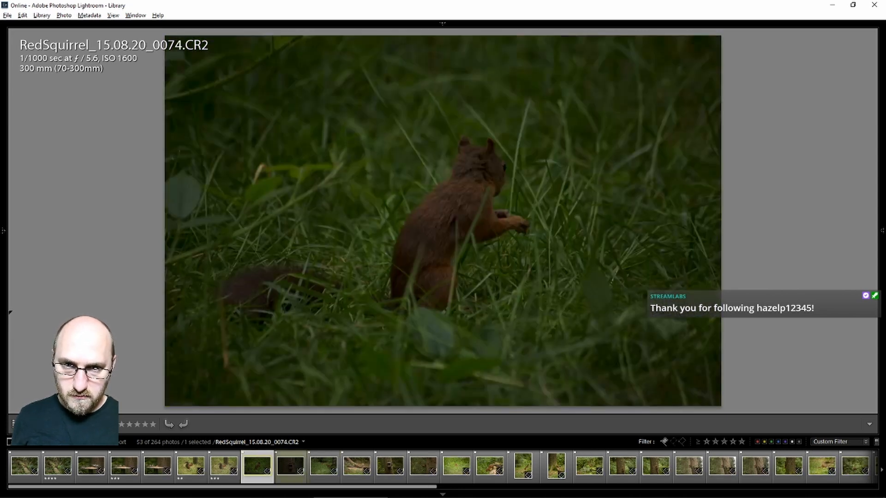
{"action": "key", "text": "Right"}
{"action": "key", "text": "Right"}
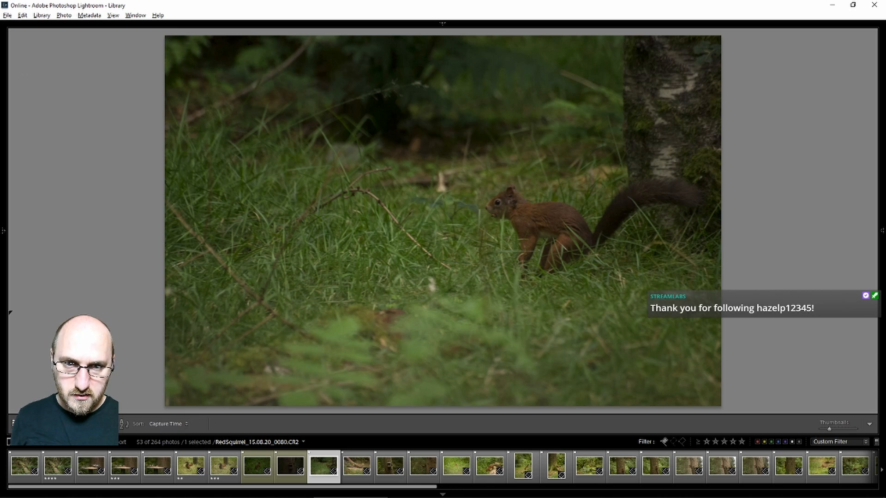
{"action": "key", "text": "g"}
{"action": "key", "text": "Right"}
{"action": "key", "text": "Right"}
{"action": "key", "text": "Right"}
{"action": "key", "text": "Right"}
{"action": "key", "text": "Right"}
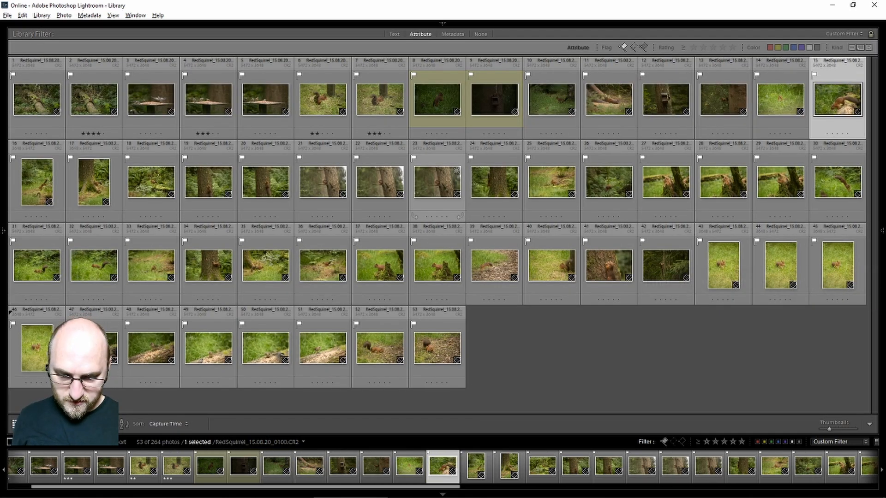
Step: Enlarge the grid thumbnails, select the tree trunk photos RedSquirrel_15.08.20_0113 and RedSquirrel_15.08.20_0114 and show them side by side in Compare view
{"action": "key", "text": "equal"}
{"action": "key", "text": "equal"}
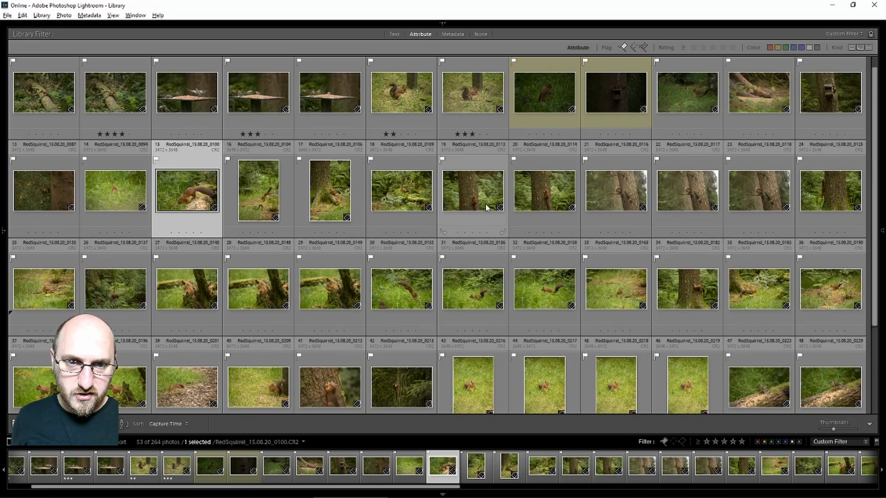
{"action": "left_click", "coordinate": [480, 200]}
{"action": "left_click", "coordinate": [531, 192], "text": "ctrl"}
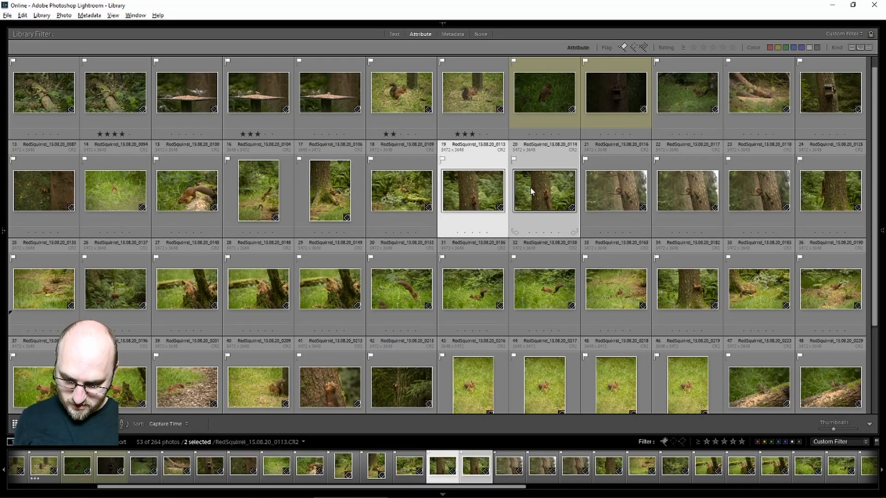
{"action": "key", "text": "c"}
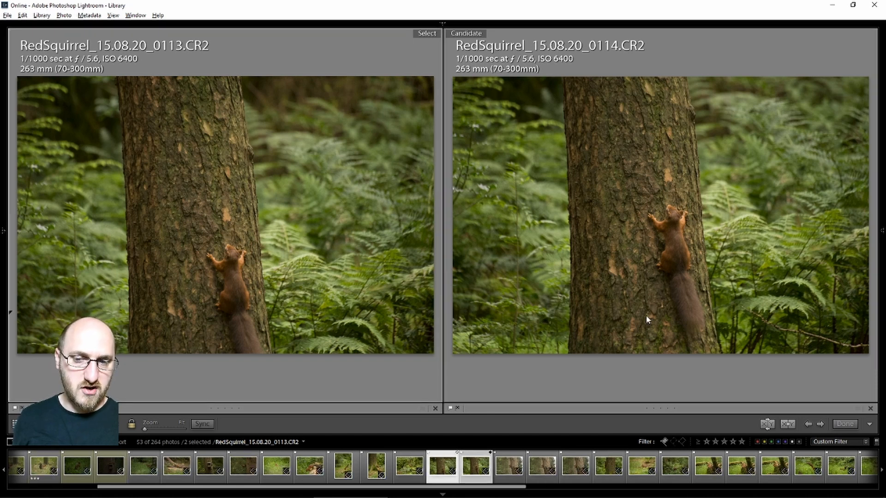
Step: Remove the flag from RedSquirrel_15.08.20_0113 and return to the grid
{"action": "key", "text": "u"}
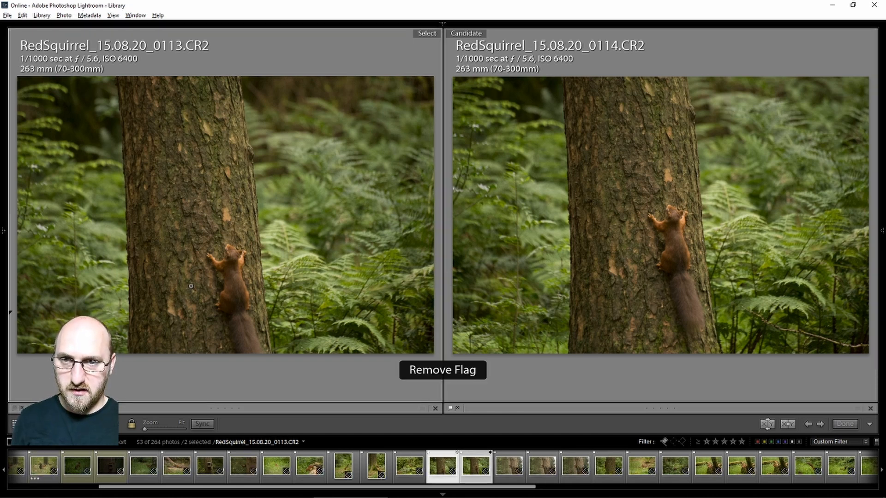
{"action": "key", "text": "g"}
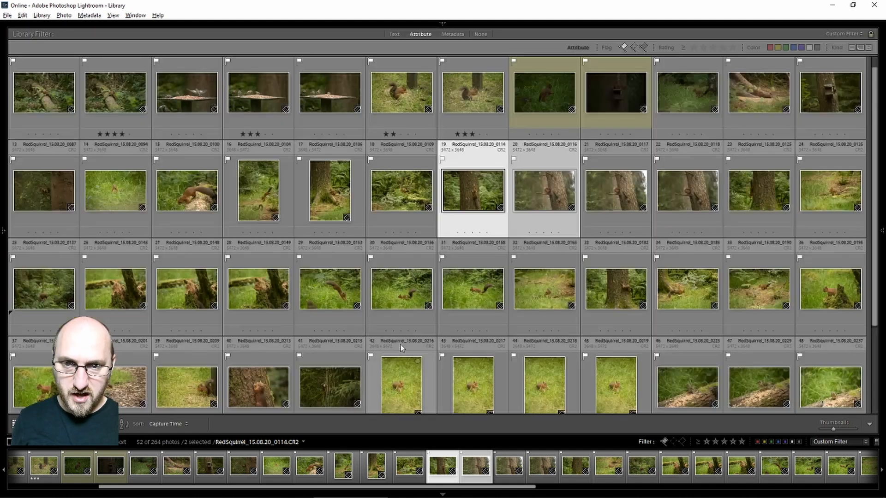
Step: Select the tree branch photos RedSquirrel_15.08.20_0116 to RedSquirrel_15.08.20_0118 and show them together in Survey view
{"action": "left_click", "coordinate": [625, 199], "text": "shift"}
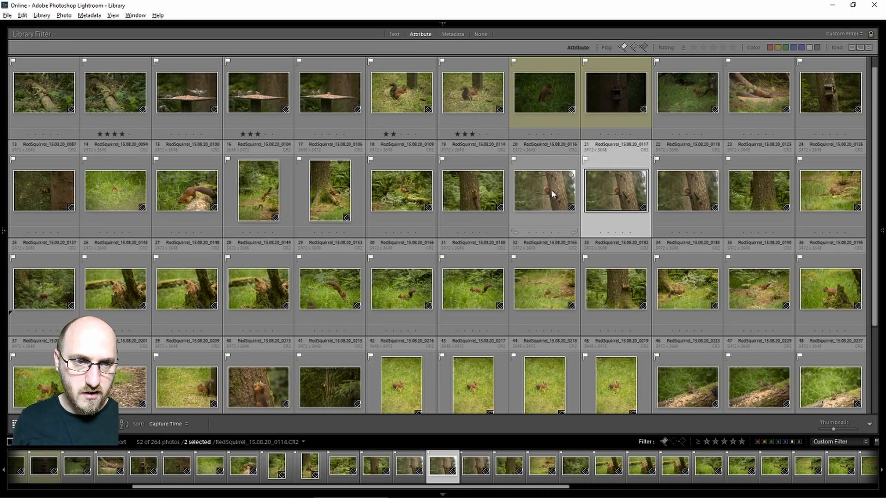
{"action": "left_click", "coordinate": [692, 192], "text": "shift"}
{"action": "key", "text": "n"}
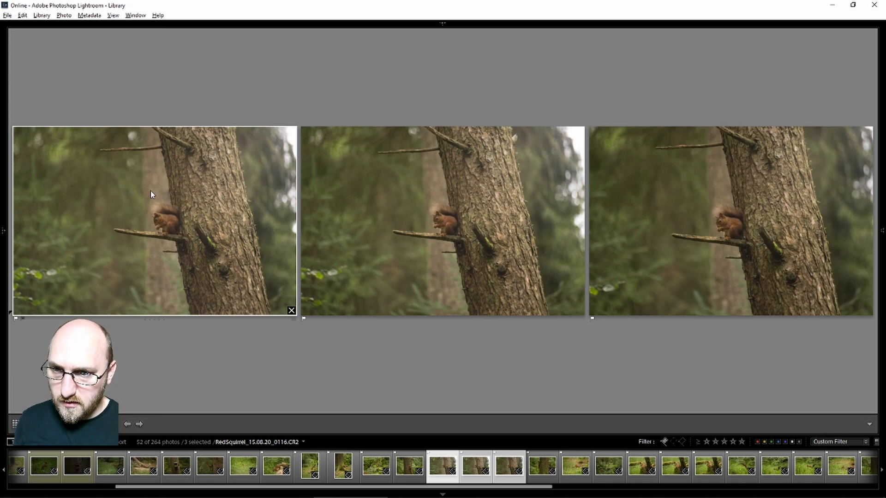
Step: Look through RedSquirrel_15.08.20_0116 to RedSquirrel_15.08.20_0118 one at a time in the single-photo view and return to Survey view
{"action": "double_click", "coordinate": [173, 219]}
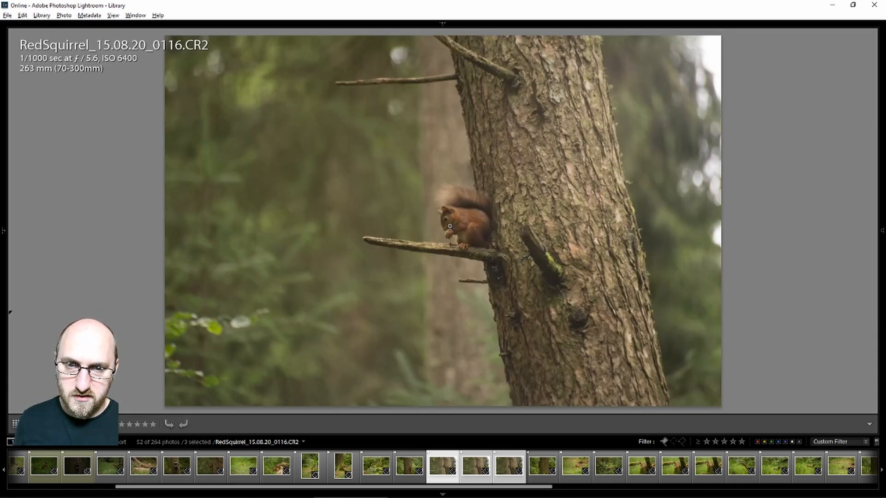
{"action": "key", "text": "Right"}
{"action": "key", "text": "Right"}
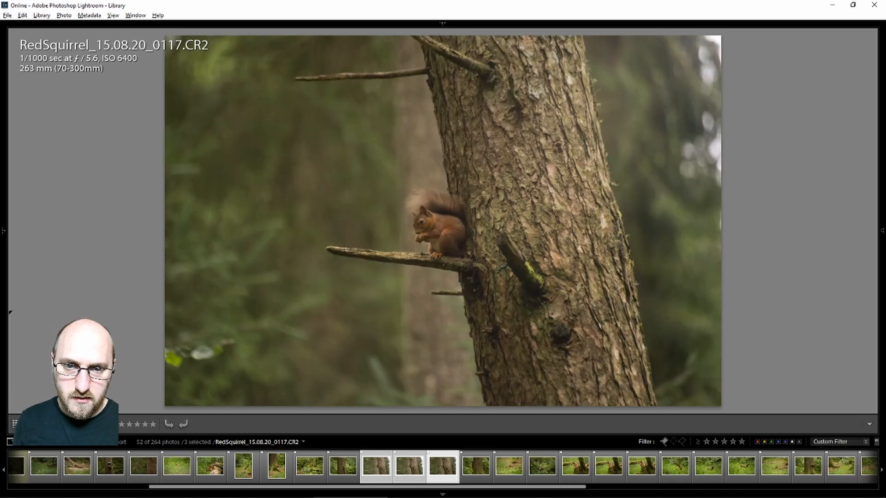
{"action": "key", "text": "Left"}
{"action": "key", "text": "Left"}
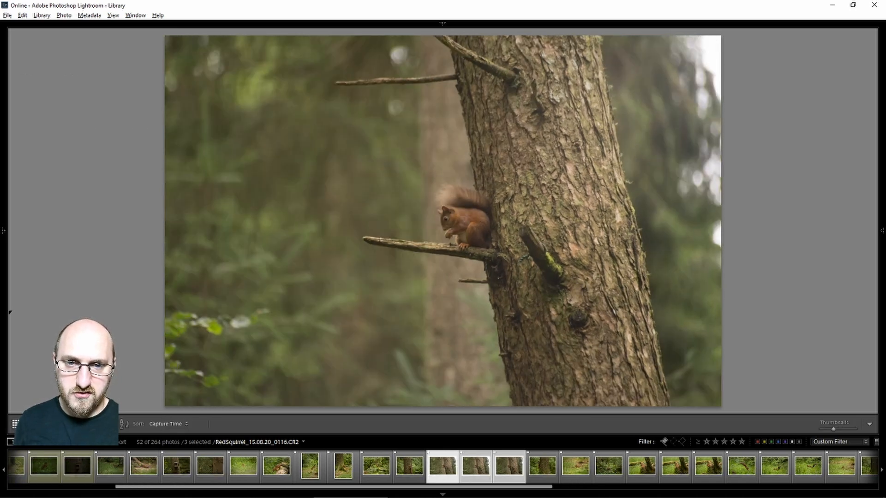
{"action": "key", "text": "g"}
{"action": "key", "text": "n"}
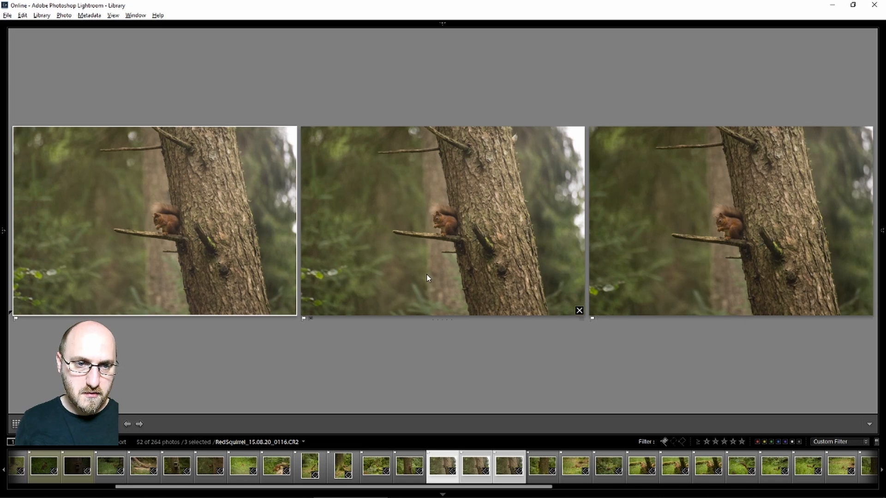
Step: Drop RedSquirrel_15.08.20_0116 and 0117 from the survey, rate RedSquirrel_15.08.20_0118 three stars and return to the grid
{"action": "left_click", "coordinate": [291, 310]}
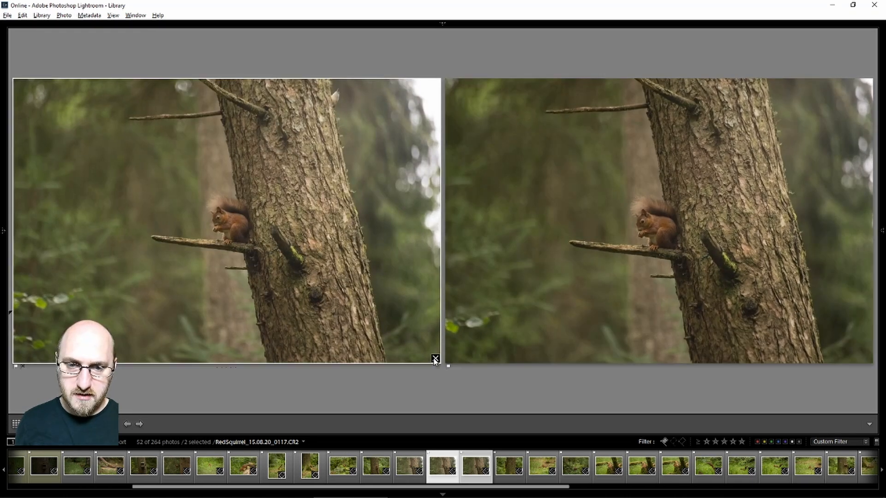
{"action": "left_click", "coordinate": [433, 359]}
{"action": "key", "text": "3"}
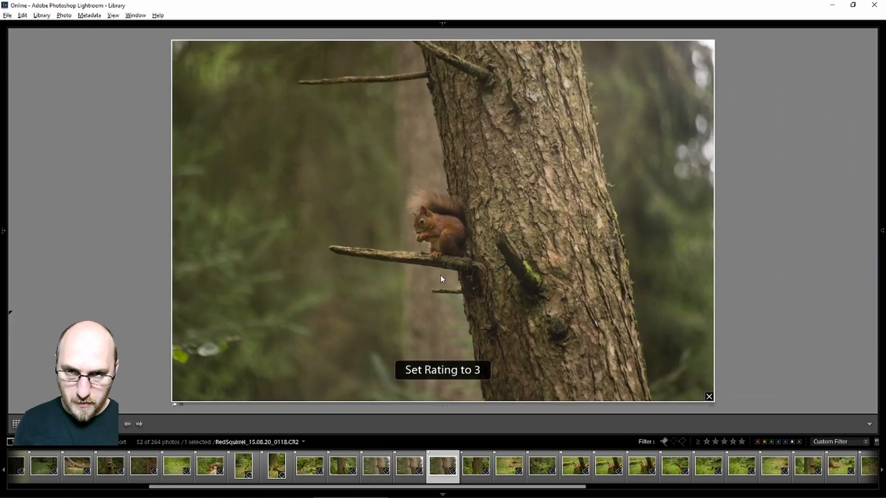
{"action": "key", "text": "g"}
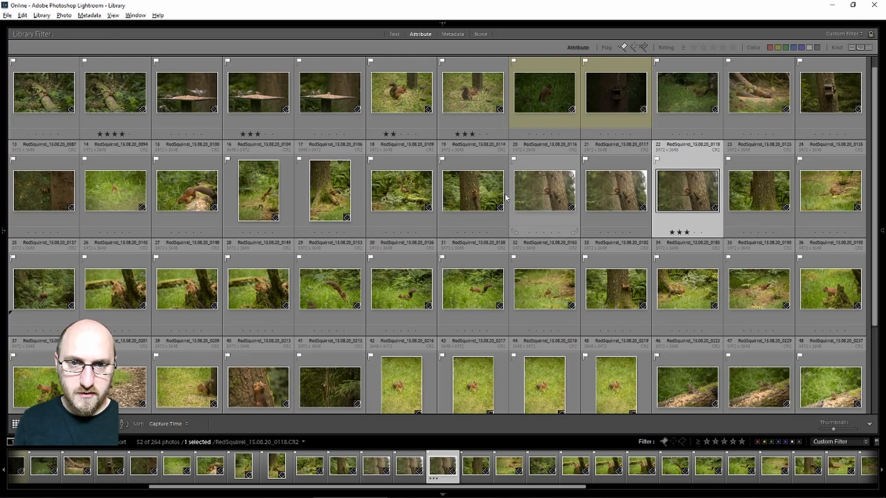
Step: Rate the tree trunk photos RedSquirrel_15.08.20_0114 and RedSquirrel_15.08.20_0125 three stars each
{"action": "left_click", "coordinate": [485, 196]}
{"action": "key", "text": "3"}
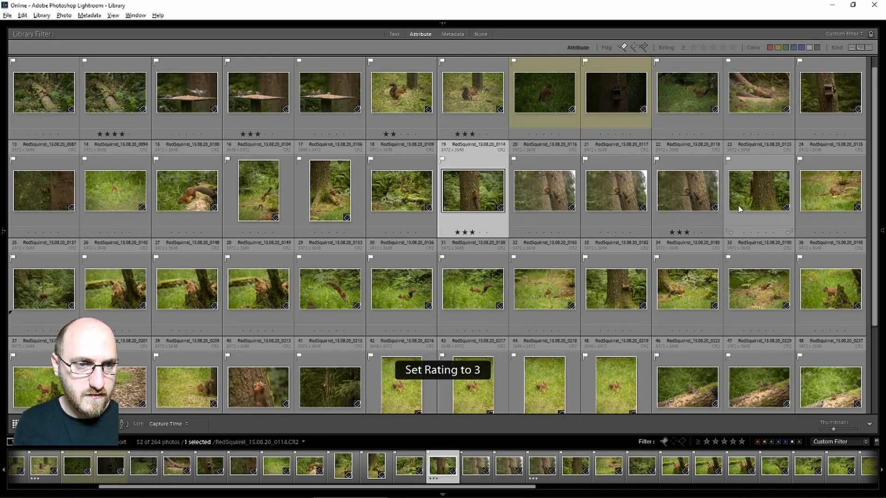
{"action": "left_click", "coordinate": [750, 200]}
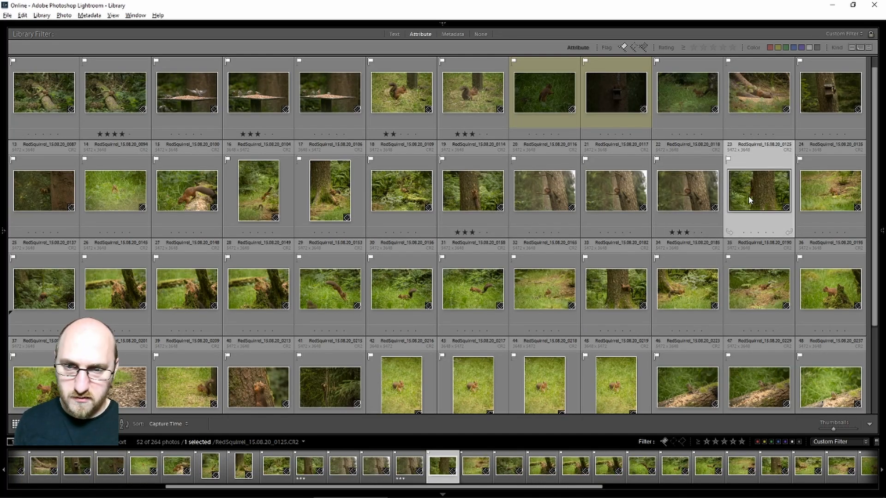
{"action": "left_click", "coordinate": [331, 290]}
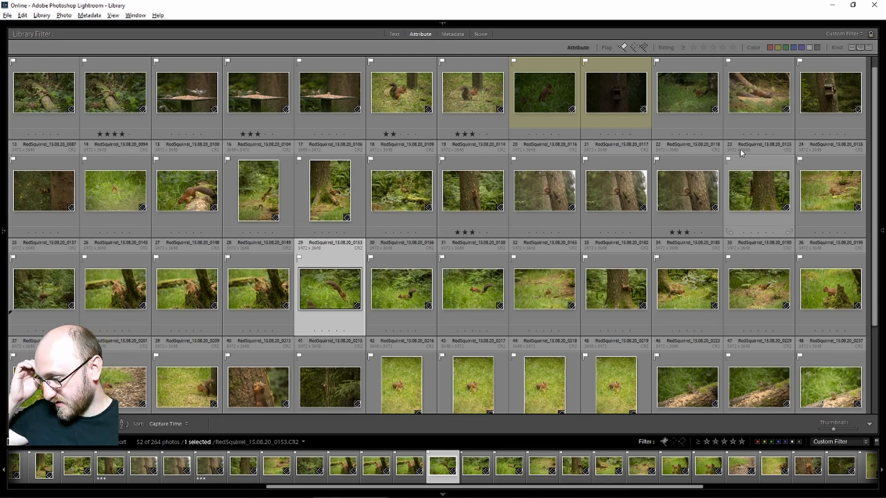
{"action": "double_click", "coordinate": [761, 208]}
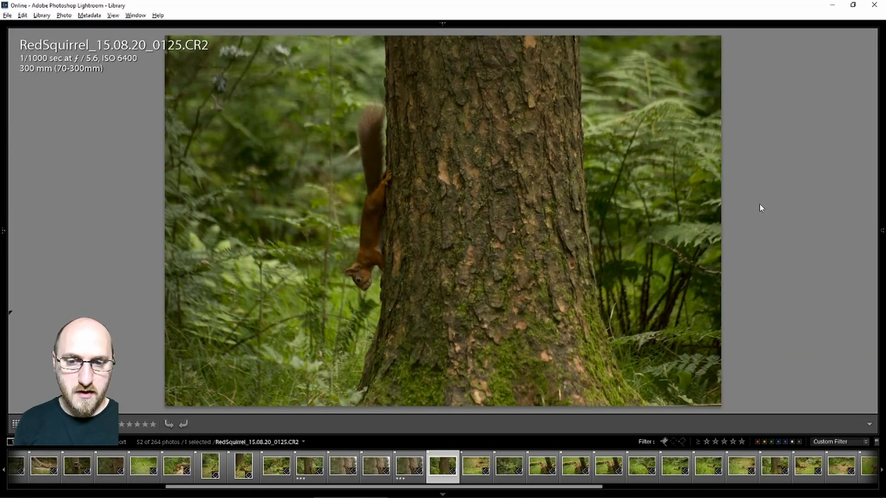
{"action": "key", "text": "3"}
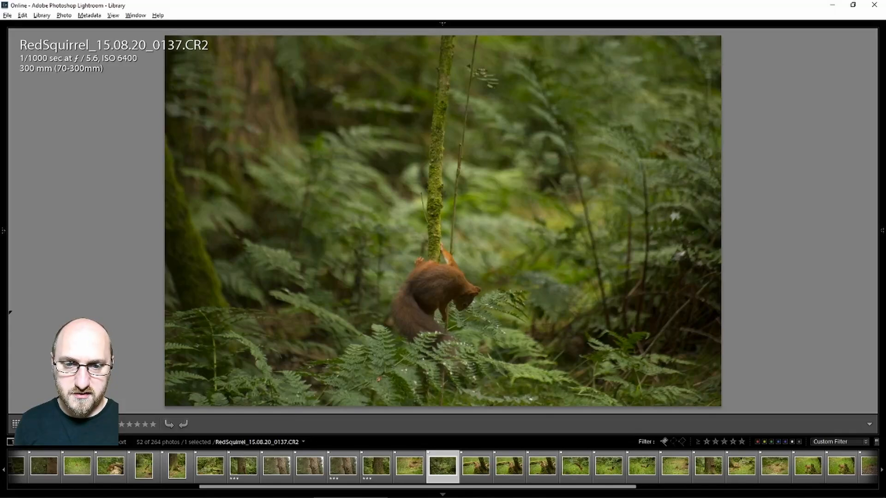
Step: Look at the neighbouring photos in the single-photo view and rate RedSquirrel_15.08.20_0135 three stars
{"action": "key", "text": "Right"}
{"action": "key", "text": "Right"}
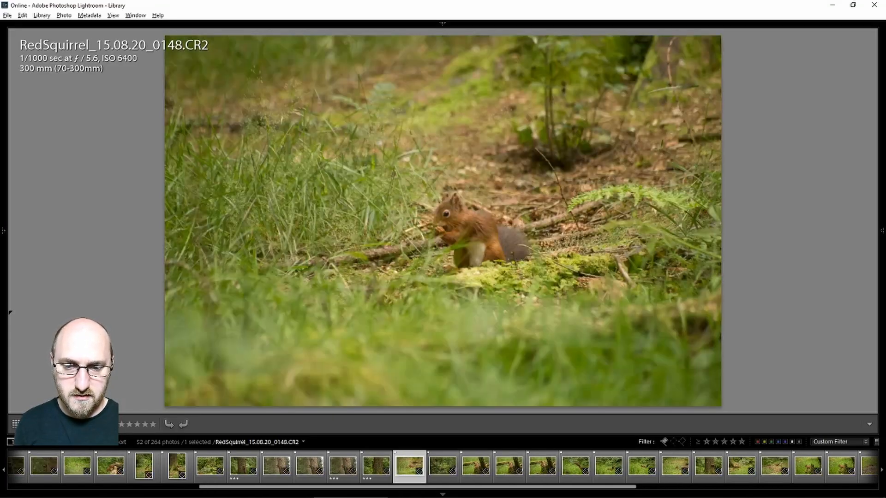
{"action": "key", "text": "Right"}
{"action": "key", "text": "Right"}
{"action": "key", "text": "Right"}
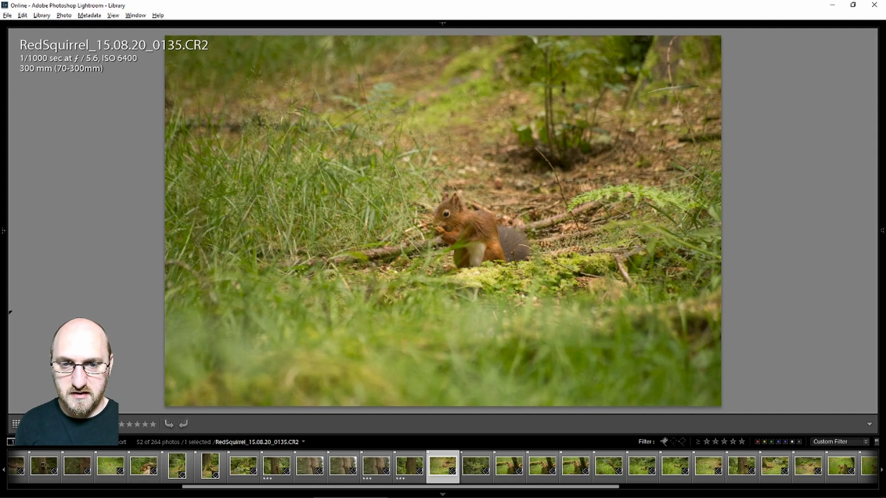
{"action": "key", "text": "3"}
Step: Move on to the mossy stump photos, select RedSquirrel_15.08.20_0145, 0148 and 0149 and show them together in Survey view
{"action": "key", "text": "Right"}
{"action": "key", "text": "Right"}
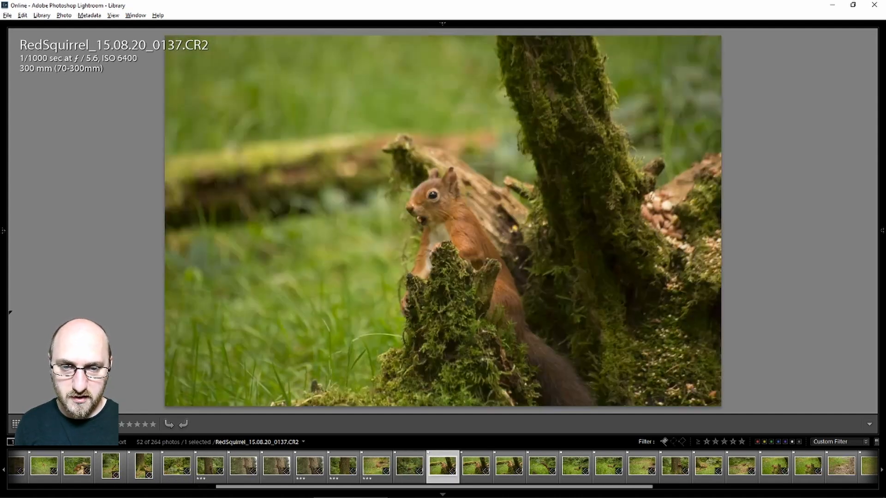
{"action": "key", "text": "Right"}
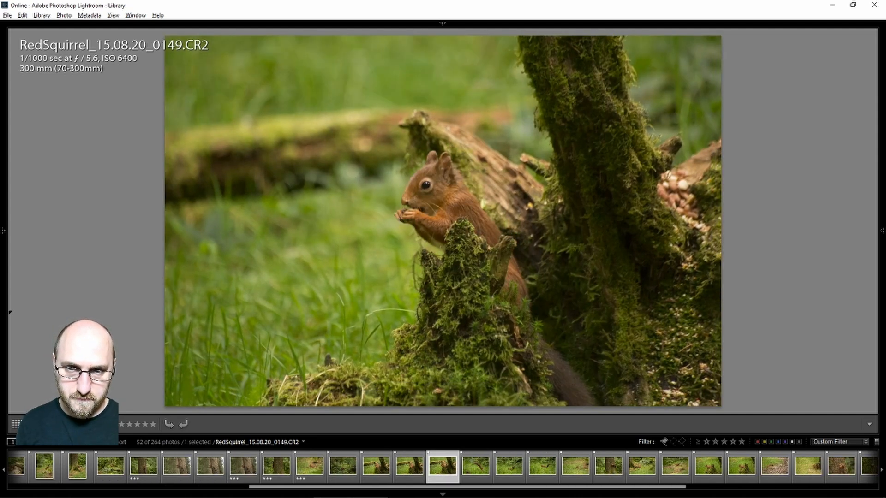
{"action": "key", "text": "shift+Left"}
{"action": "key", "text": "shift+Left"}
{"action": "key", "text": "c"}
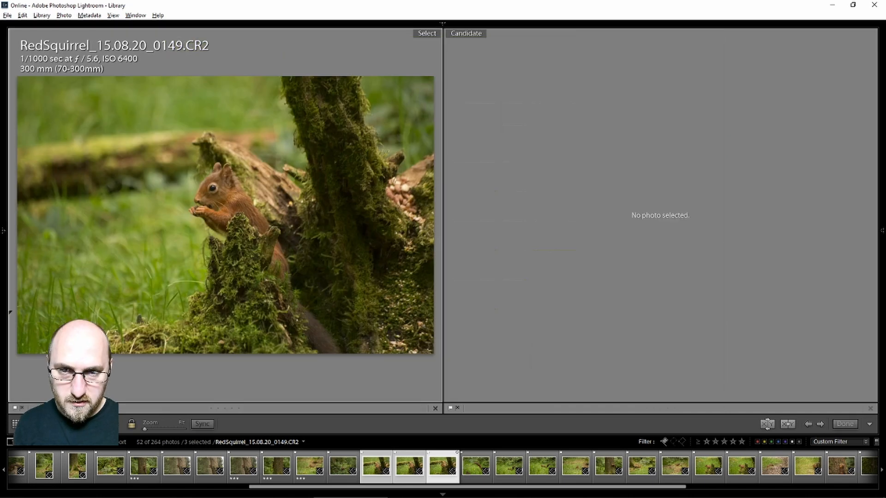
{"action": "key", "text": "n"}
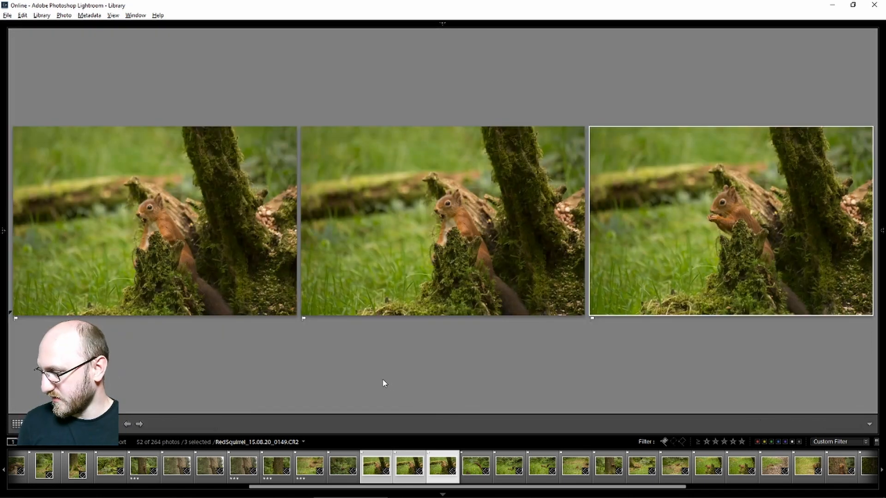
Step: Drop RedSquirrel_15.08.20_0149 from the survey and compare RedSquirrel_15.08.20_0148 and 0145 side by side, zoomed in on the squirrel's head
{"action": "left_click", "coordinate": [866, 309]}
{"action": "key", "text": "c"}
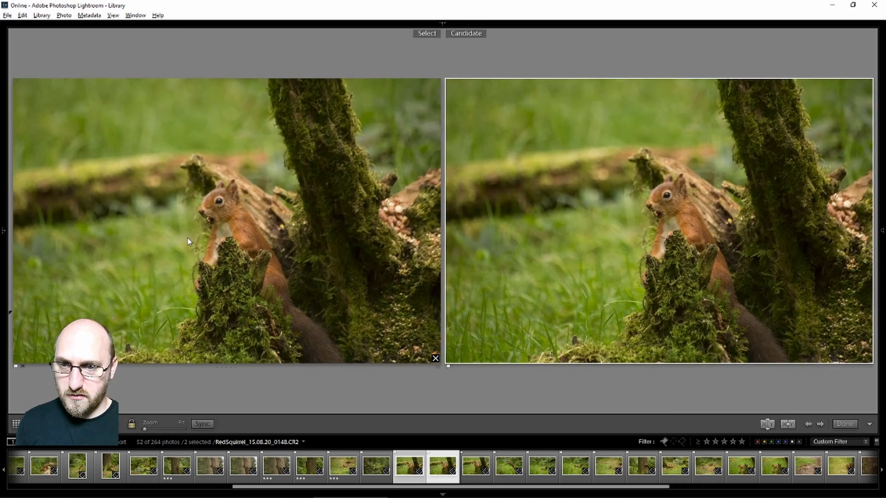
{"action": "left_click", "coordinate": [223, 199]}
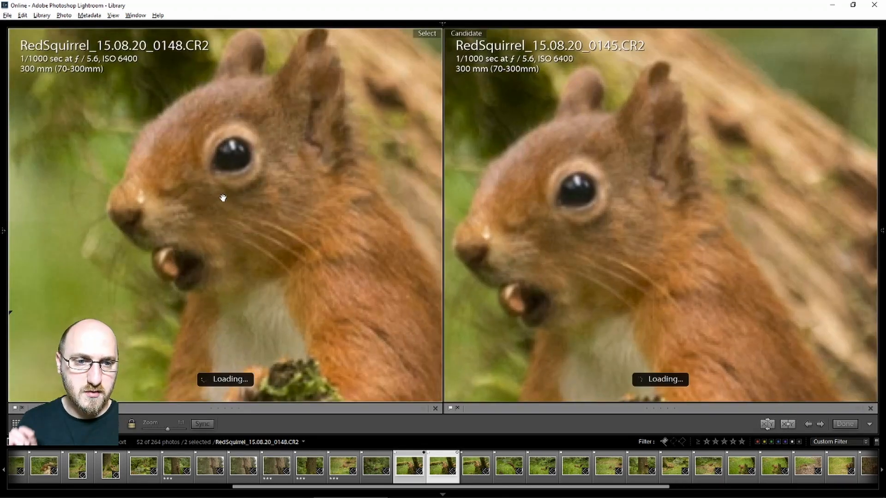
Step: Unlink the focus to align the squirrel's head in both photos, relink it and pan the two together to judge their sharpness
{"action": "left_click_drag", "start_coordinate": [223, 197], "coordinate": [231, 204]}
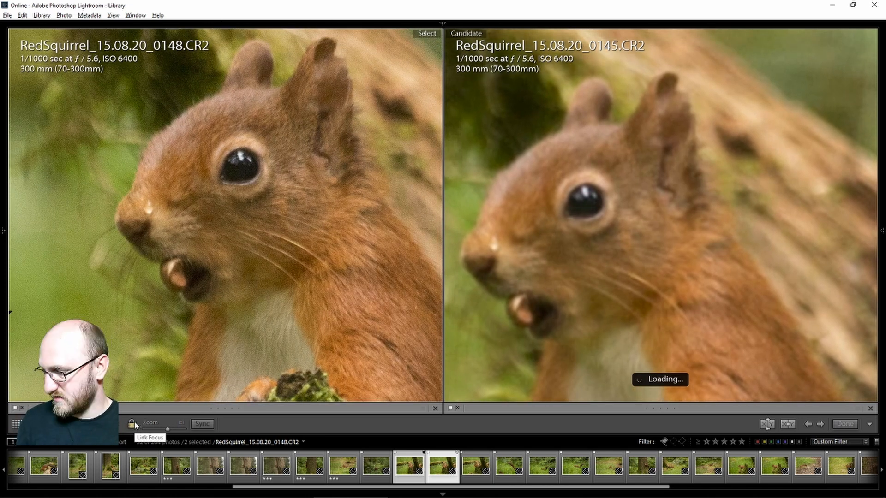
{"action": "left_click", "coordinate": [644, 213]}
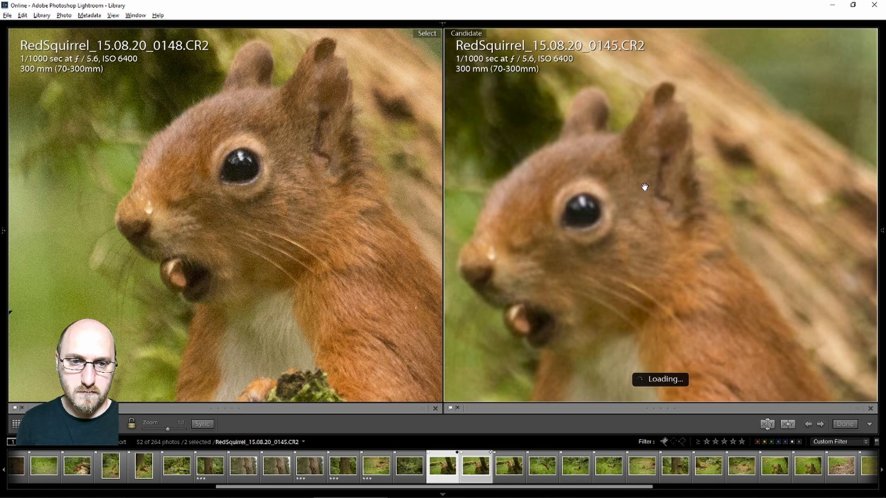
{"action": "left_click_drag", "start_coordinate": [643, 184], "coordinate": [664, 166]}
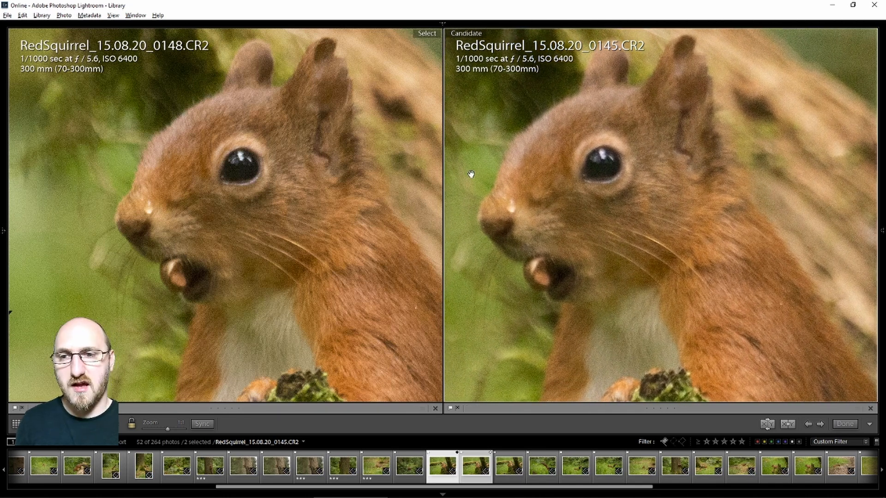
{"action": "left_click", "coordinate": [131, 425]}
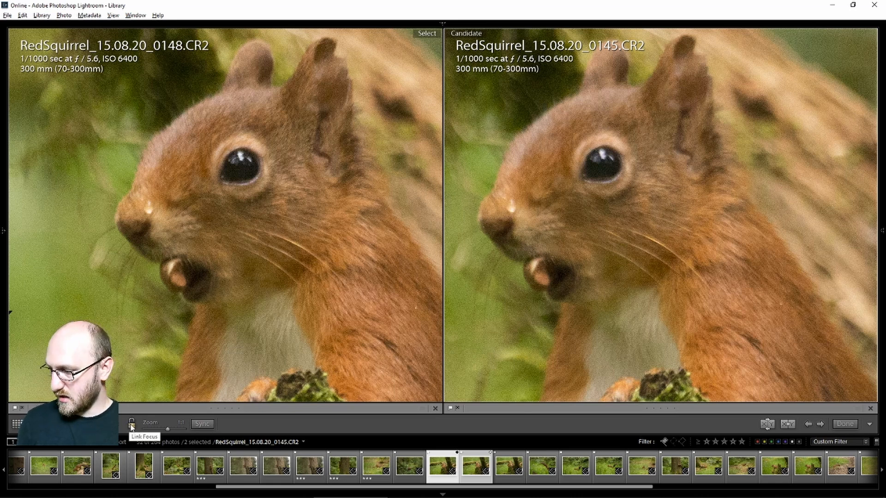
{"action": "mouse_move", "coordinate": [527, 233]}
{"action": "left_mouse_down"}
{"action": "mouse_move", "coordinate": [542, 236]}
{"action": "mouse_move", "coordinate": [538, 223]}
{"action": "left_mouse_up"}
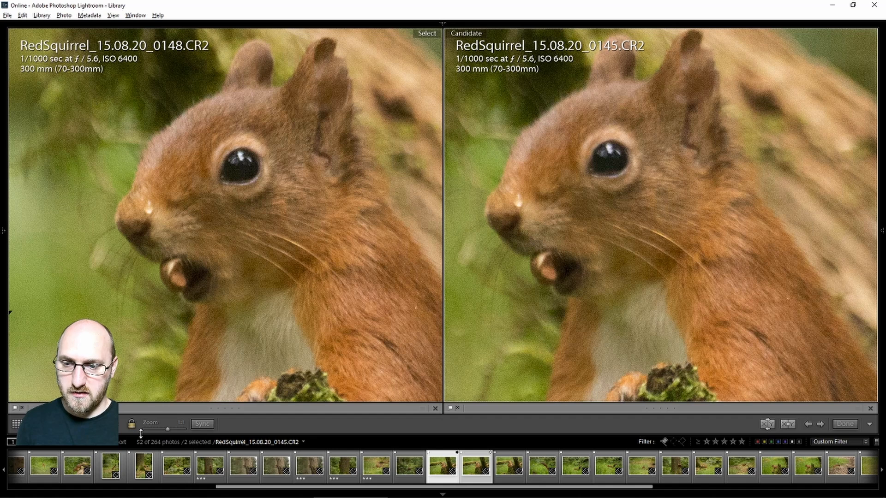
{"action": "left_click_drag", "start_coordinate": [327, 298], "coordinate": [327, 322]}
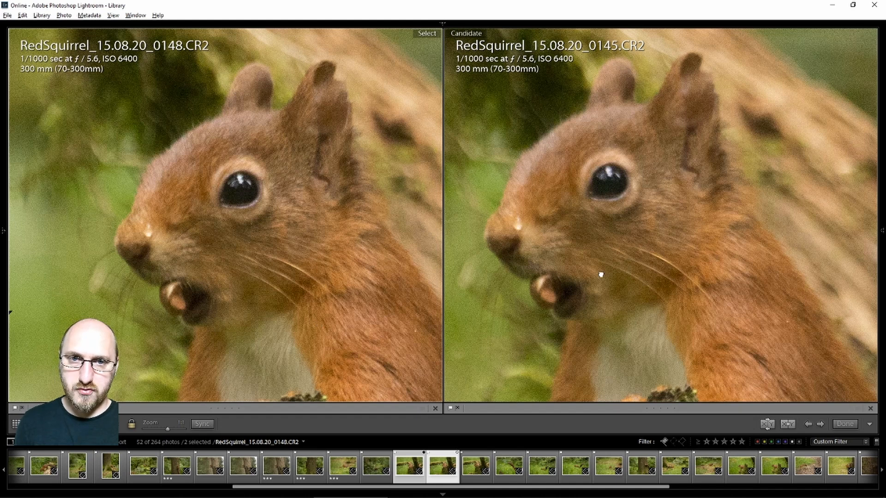
Step: Rate RedSquirrel_15.08.20_0148 three stars, and check RedSquirrel_15.08.20_0149 at close zoom and rate it three stars as well
{"action": "key", "text": "3"}
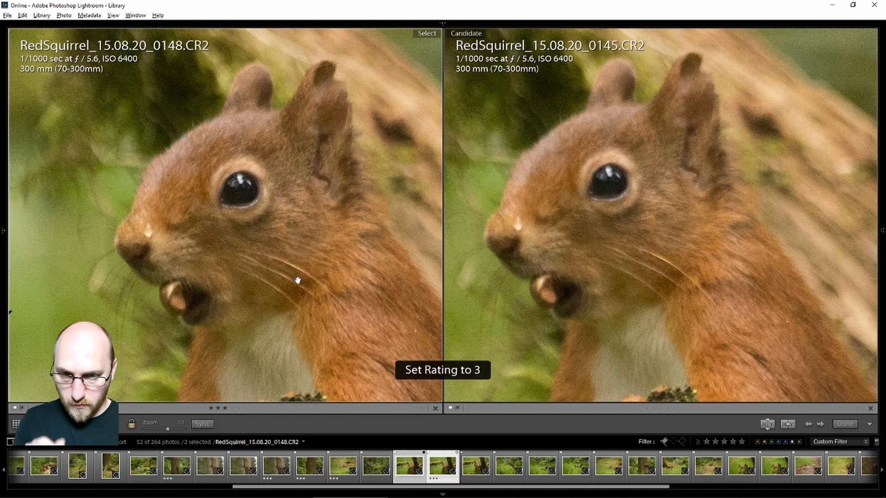
{"action": "key", "text": "g"}
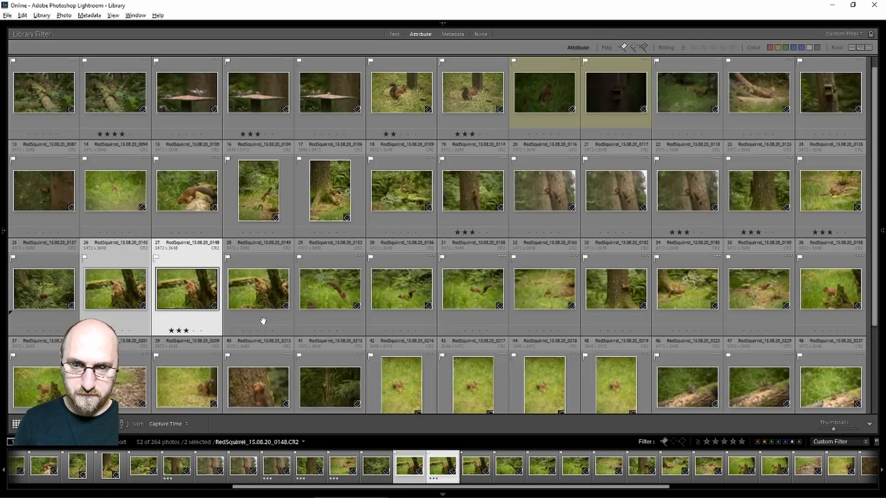
{"action": "left_click", "coordinate": [259, 295]}
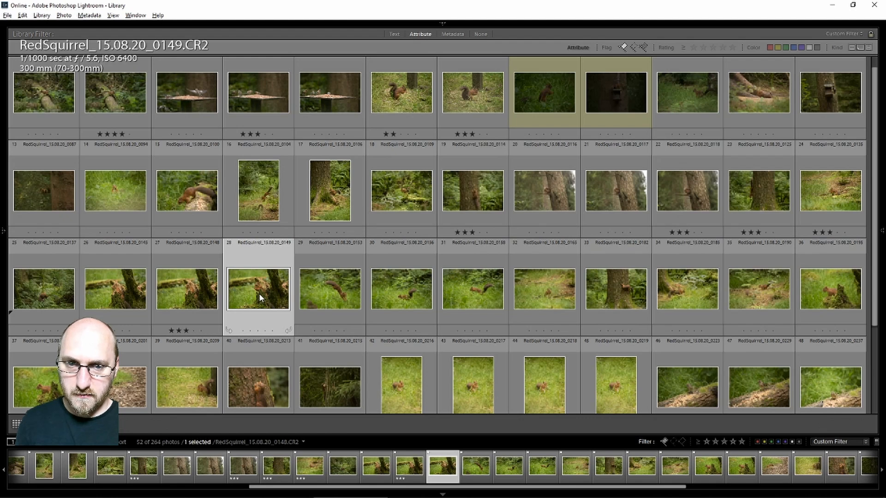
{"action": "key", "text": "z"}
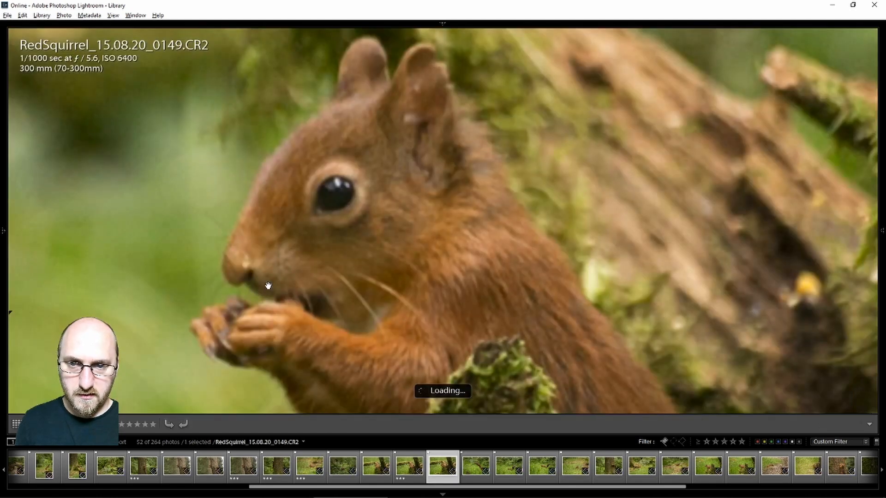
{"action": "key", "text": "3"}
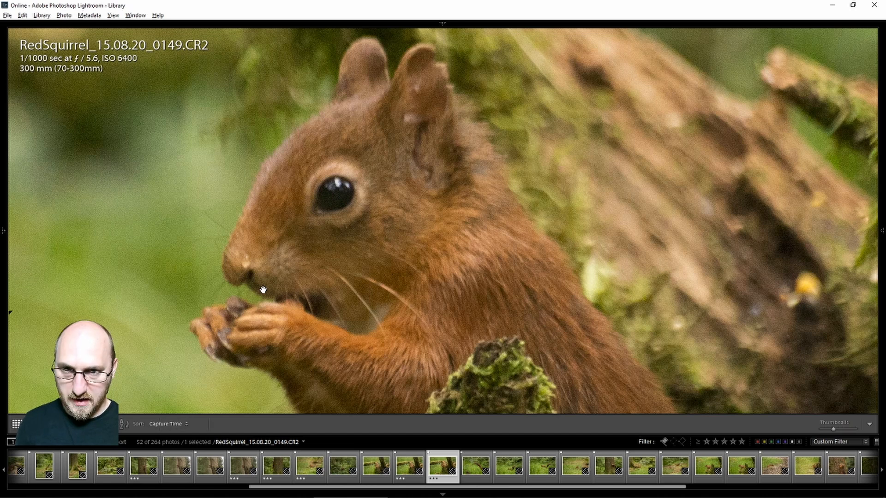
Step: Return to the grid, enlarge the thumbnails and select the action shots RedSquirrel_15.08.20_0153, 0156, 0158 and 0185
{"action": "key", "text": "g"}
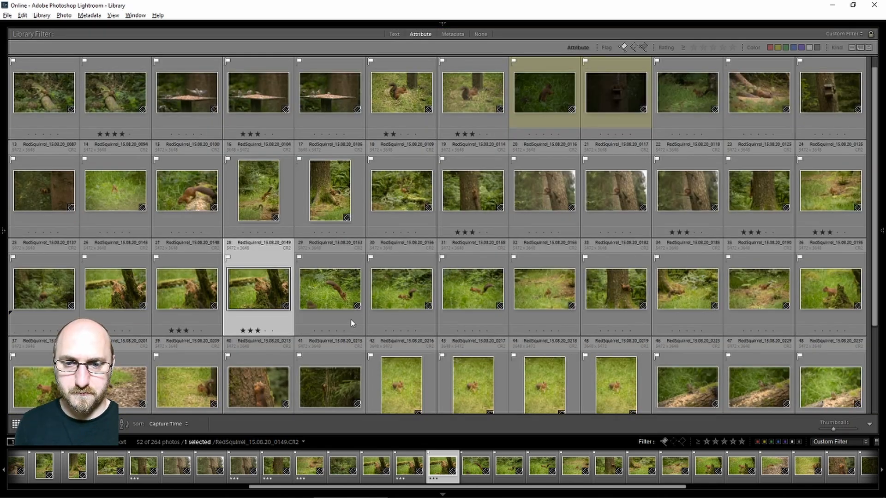
{"action": "left_click", "coordinate": [322, 300]}
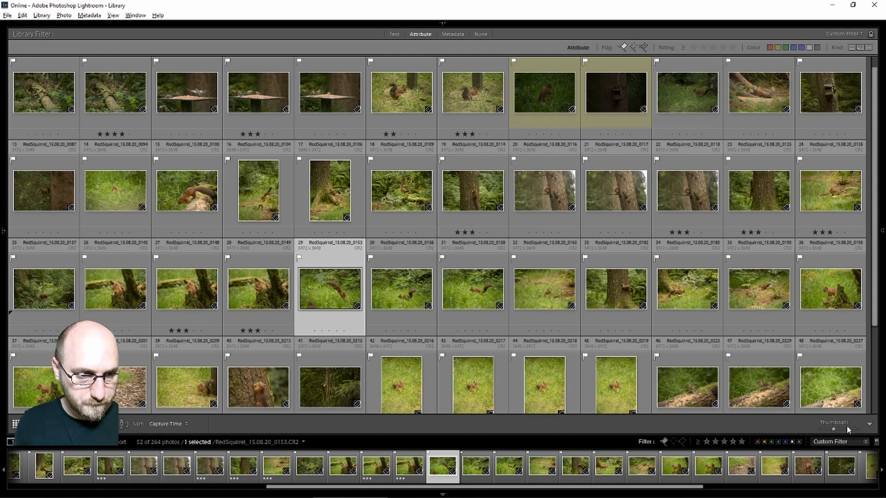
{"action": "left_click_drag", "start_coordinate": [834, 429], "coordinate": [844, 429]}
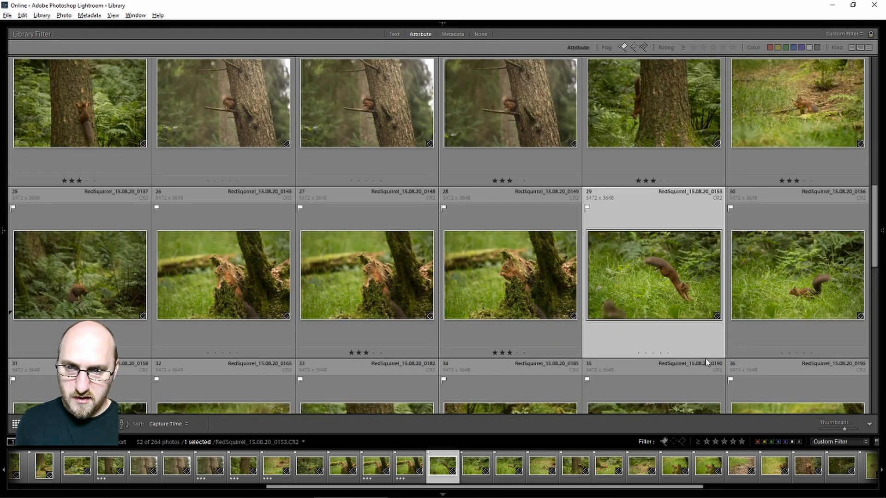
{"action": "left_click", "coordinate": [812, 290], "text": "ctrl"}
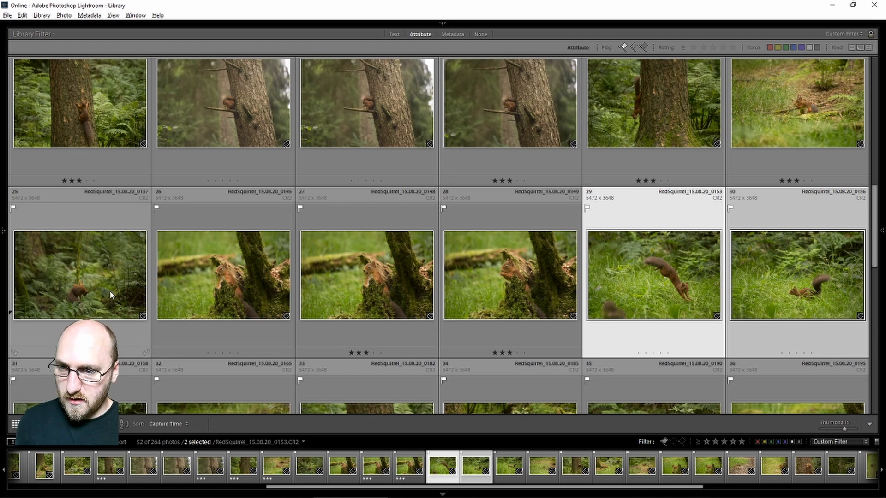
{"action": "scroll", "coordinate": [141, 332], "scroll_direction": "down", "scroll_amount": 2}
{"action": "left_click", "coordinate": [142, 316], "text": "ctrl"}
{"action": "scroll", "coordinate": [488, 295], "scroll_direction": "down", "scroll_amount": 2}
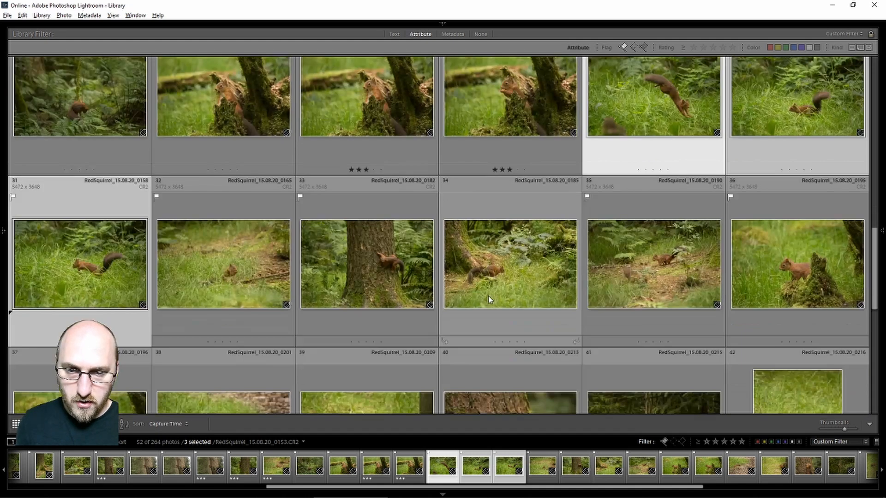
{"action": "left_click", "coordinate": [488, 272], "text": "ctrl"}
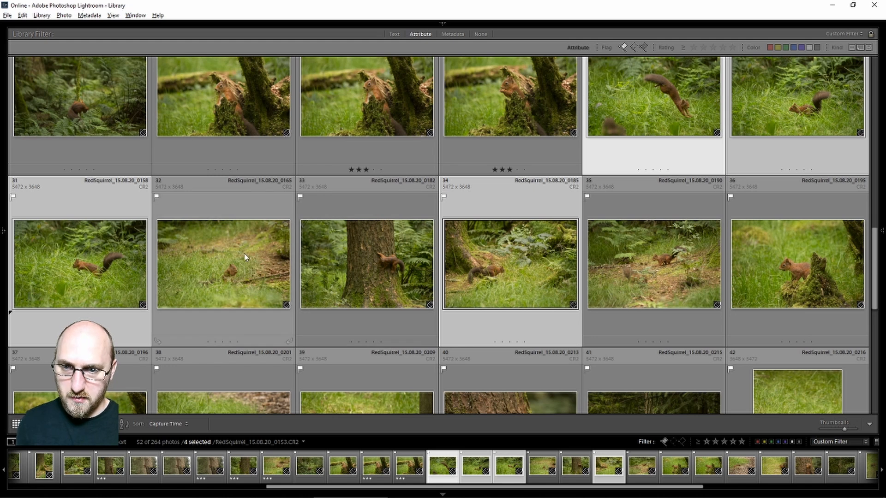
Step: Add RedSquirrel_15.08.20_0201 to the selection, check the remaining photos for more action shots and show the selected ones in Survey view
{"action": "scroll", "coordinate": [361, 232], "scroll_direction": "down", "scroll_amount": 1}
{"action": "scroll", "coordinate": [360, 236], "scroll_direction": "down", "scroll_amount": 1}
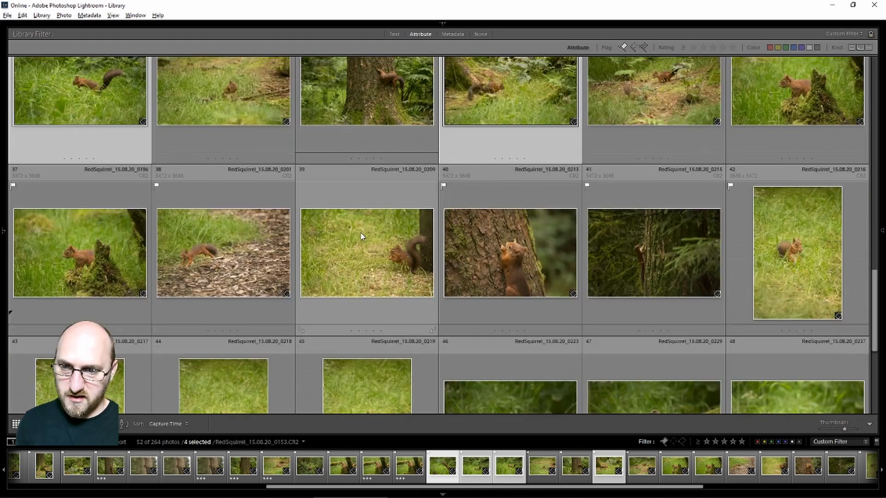
{"action": "left_click", "coordinate": [221, 259], "text": "ctrl"}
{"action": "scroll", "coordinate": [510, 238], "scroll_direction": "down", "scroll_amount": 1}
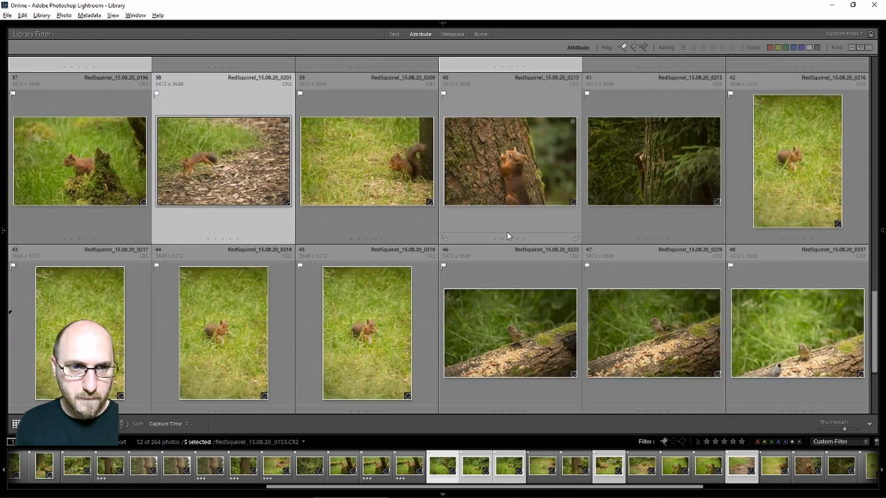
{"action": "scroll", "coordinate": [476, 266], "scroll_direction": "down", "scroll_amount": 1}
{"action": "scroll", "coordinate": [464, 267], "scroll_direction": "down", "scroll_amount": 1}
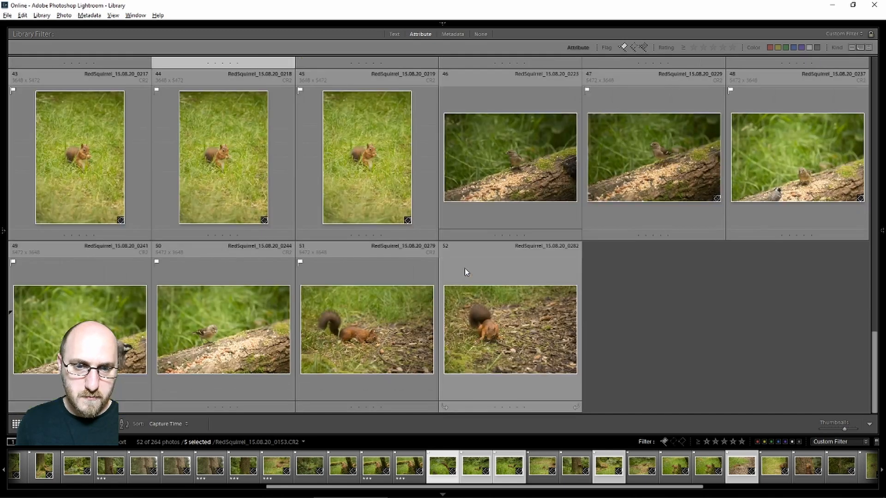
{"action": "scroll", "coordinate": [467, 267], "scroll_direction": "up", "scroll_amount": 4}
{"action": "key", "text": "j"}
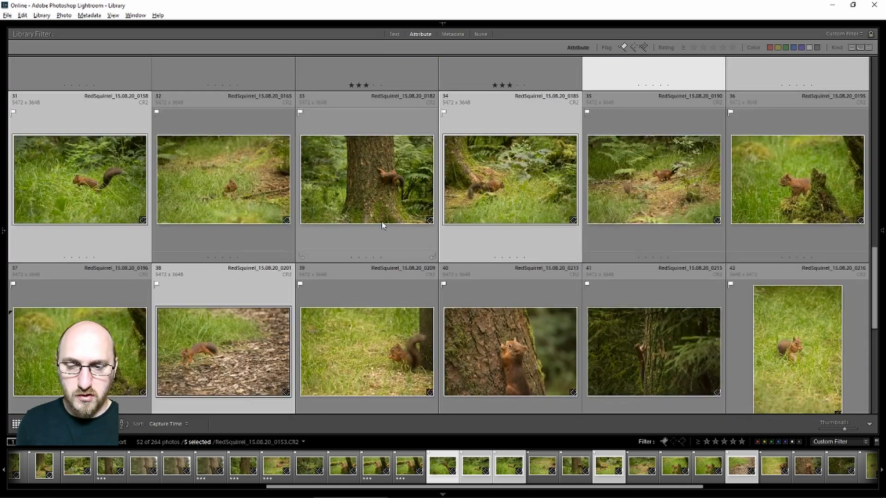
{"action": "scroll", "coordinate": [374, 259], "scroll_direction": "up", "scroll_amount": 1}
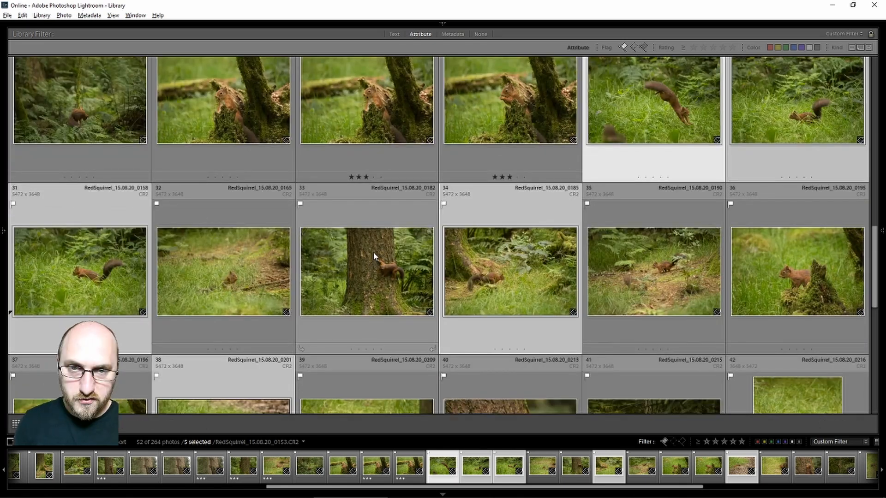
{"action": "key", "text": "n"}
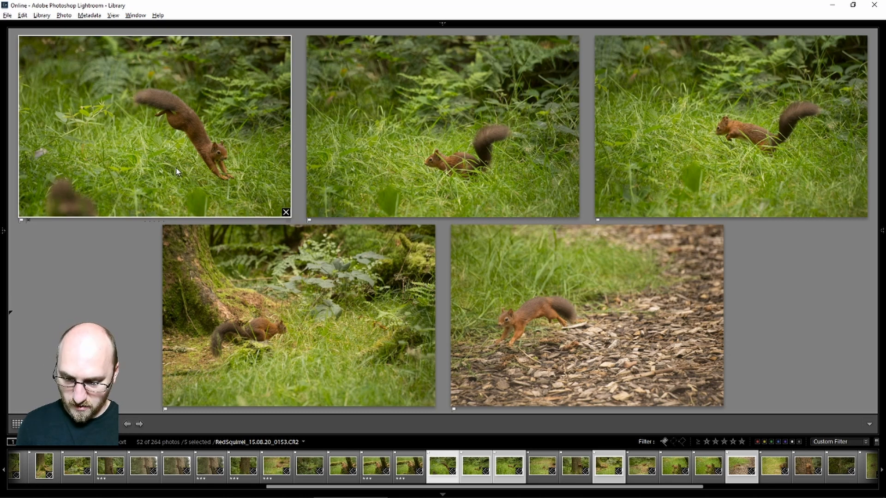
Step: Rate RedSquirrel_15.08.20_0153 five stars, and view RedSquirrel_15.08.20_0156 and 0158 individually, rating 0158 four stars
{"action": "key", "text": "5"}
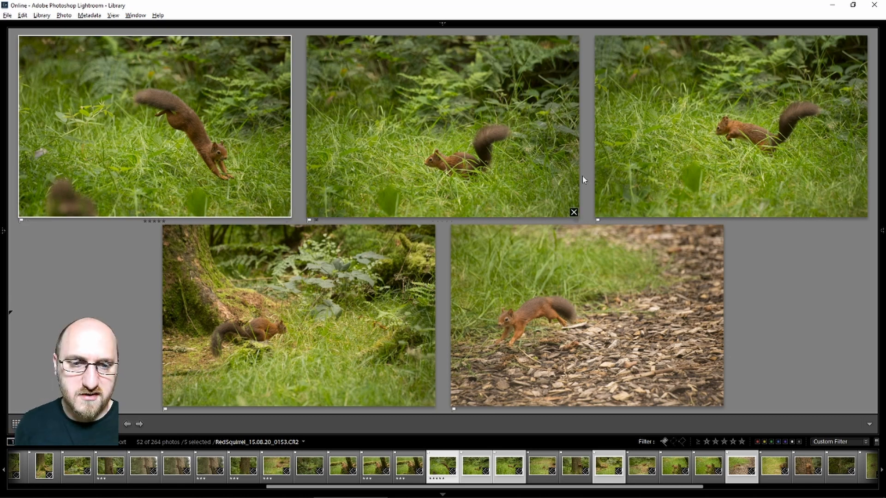
{"action": "left_click", "coordinate": [592, 279]}
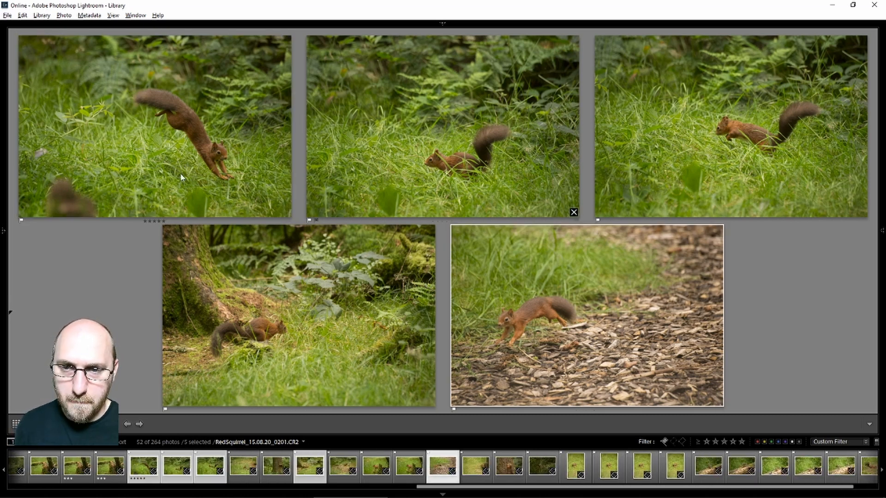
{"action": "left_click", "coordinate": [388, 147]}
{"action": "key", "text": "z"}
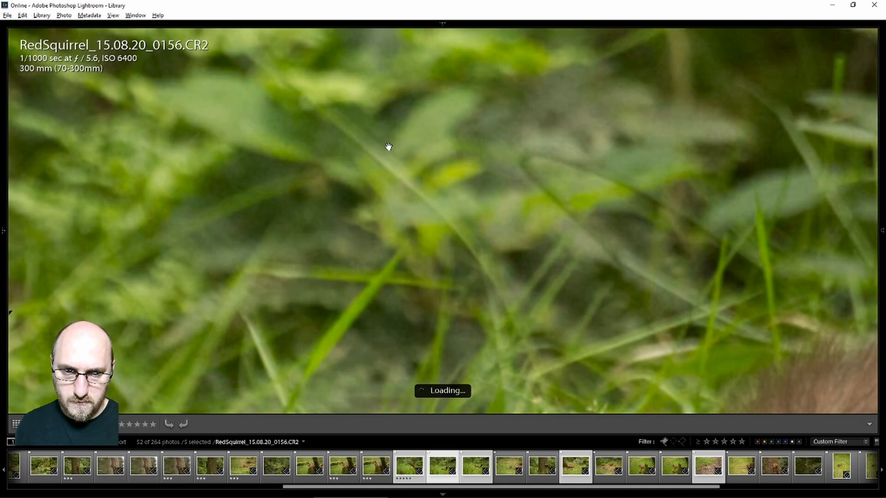
{"action": "left_click", "coordinate": [389, 146]}
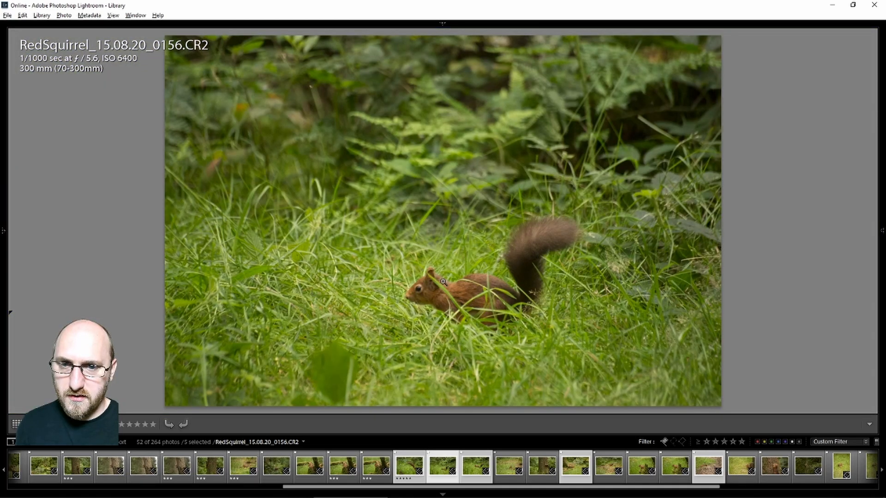
{"action": "key", "text": "Right"}
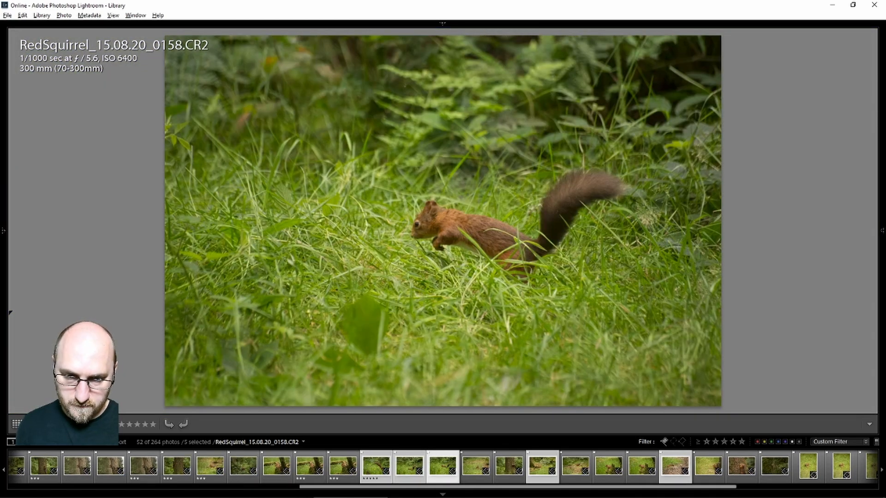
{"action": "key", "text": "3"}
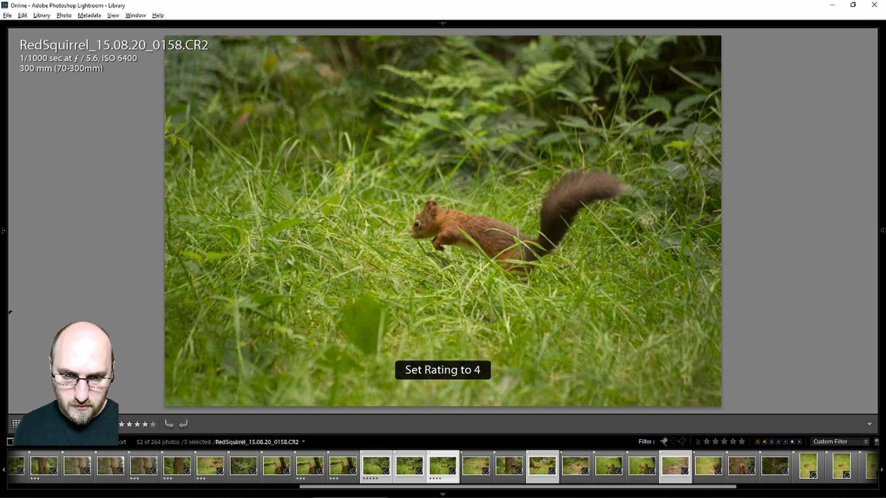
Step: Go past RedSquirrel_15.08.20_0185 to 0201, check the running squirrel's sharpness at close zoom and rate 0201 two stars
{"action": "key", "text": "Right"}
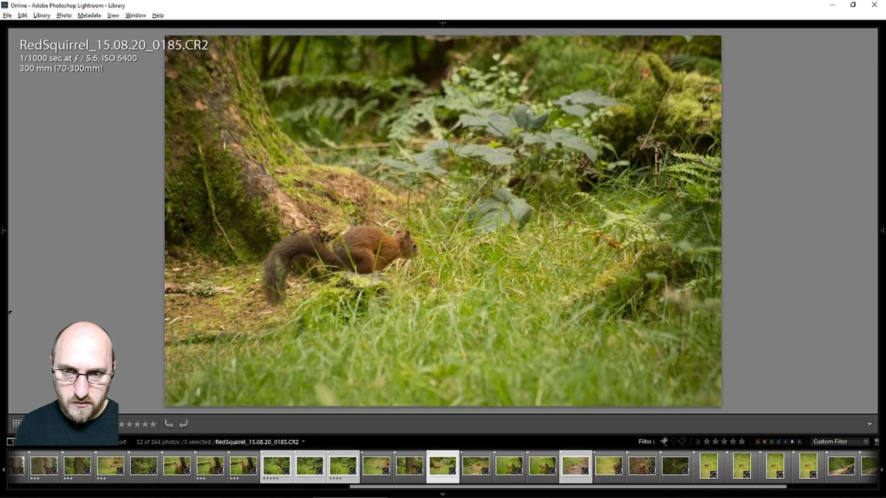
{"action": "key", "text": "Right"}
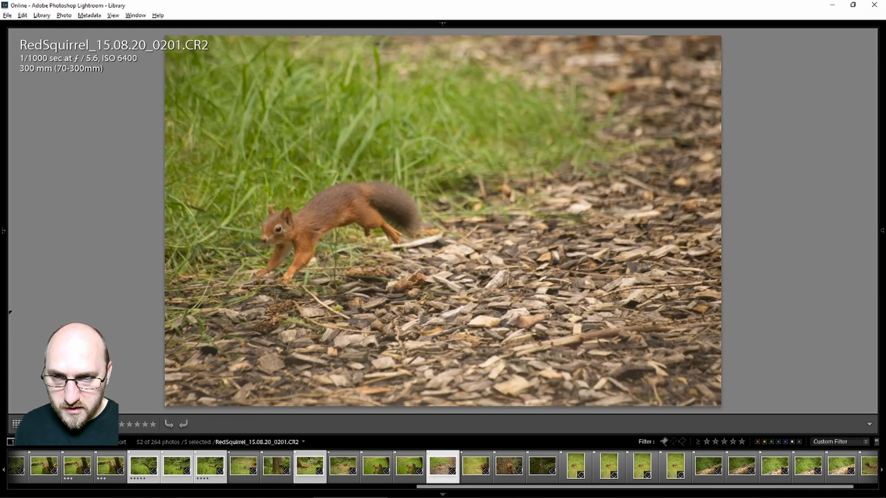
{"action": "left_click_drag", "start_coordinate": [295, 226], "coordinate": [346, 168]}
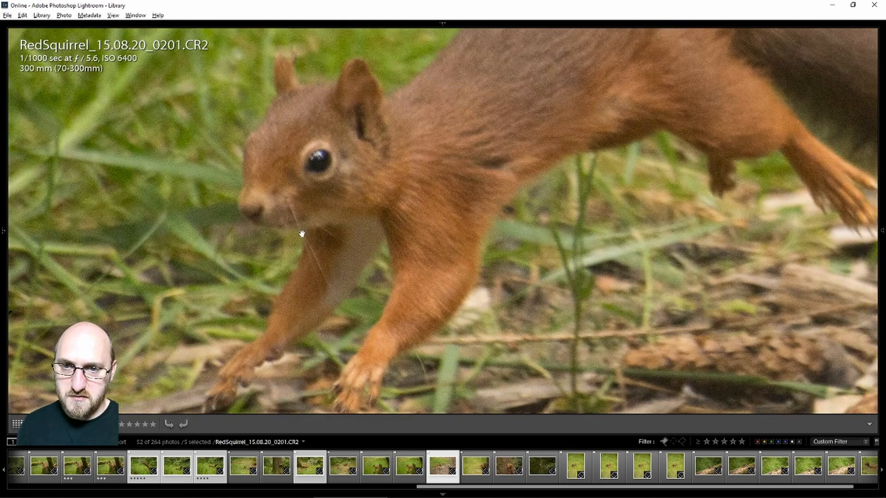
{"action": "left_click_drag", "start_coordinate": [303, 234], "coordinate": [465, 210]}
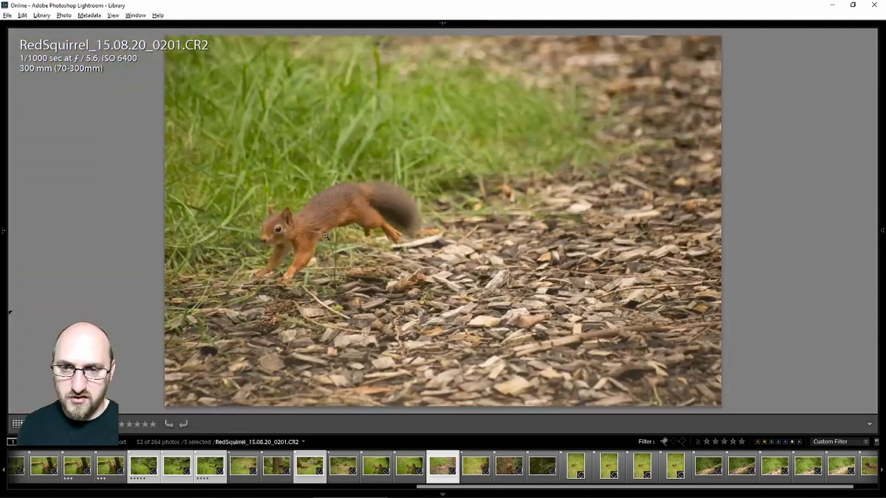
{"action": "left_click", "coordinate": [296, 231]}
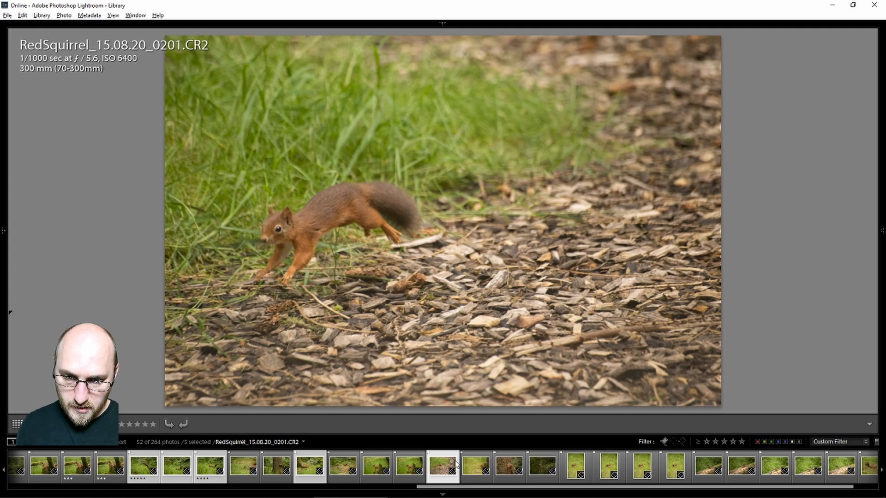
{"action": "key", "text": "3"}
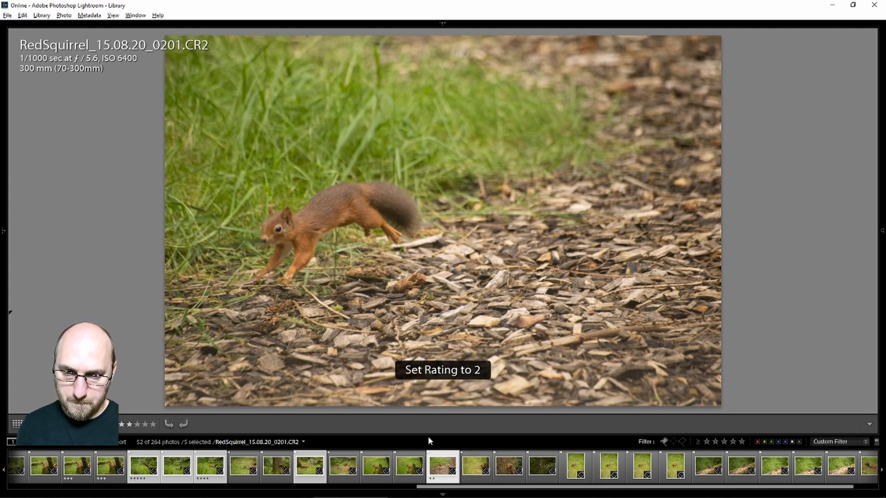
Step: Return to the grid, select the portrait shots RedSquirrel_15.08.20_0217 to 0219 and show them together in Survey view
{"action": "key", "text": "g"}
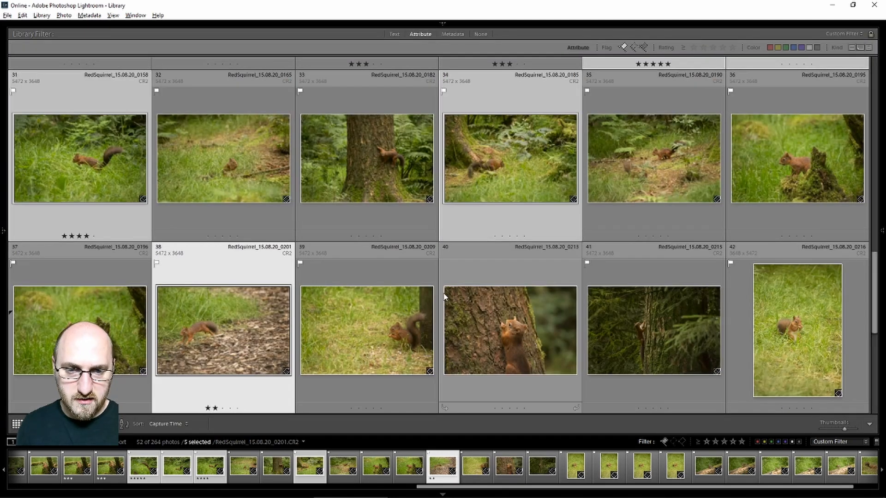
{"action": "scroll", "coordinate": [383, 324], "scroll_direction": "down", "scroll_amount": 6}
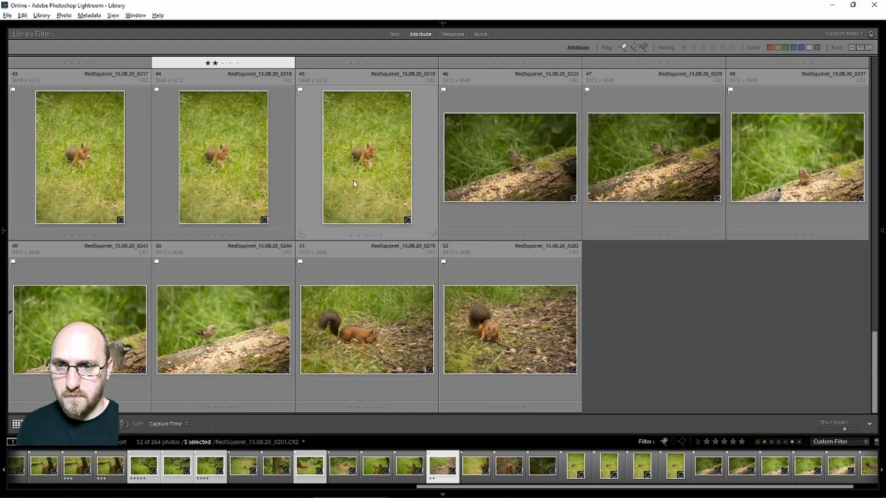
{"action": "left_click", "coordinate": [80, 157]}
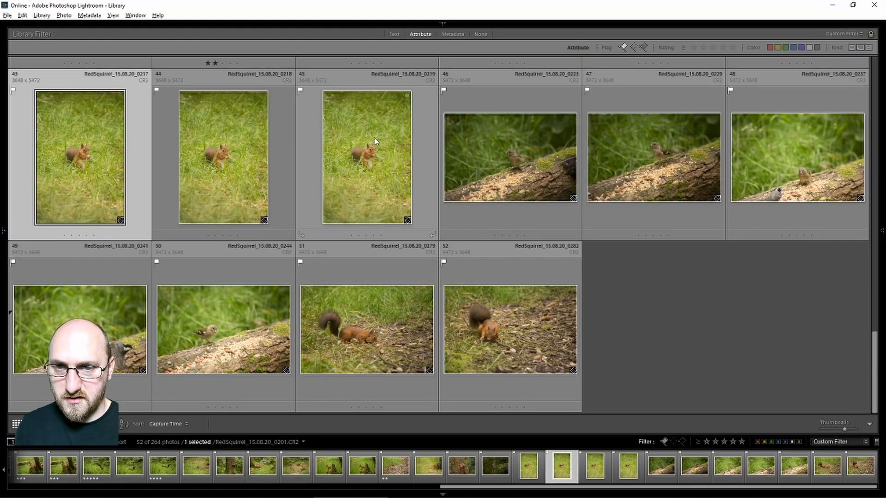
{"action": "left_click", "coordinate": [375, 137], "text": "shift"}
{"action": "key", "text": "n"}
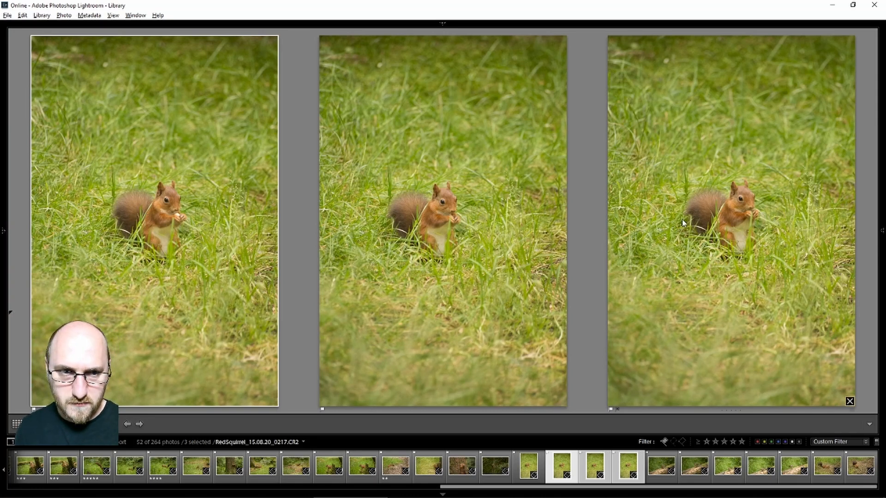
Step: Drop RedSquirrel_15.08.20_0219 from the survey and compare 0217 and 0218 side by side, zoomed in with the squirrel's head aligned
{"action": "left_click", "coordinate": [849, 401]}
{"action": "key", "text": "c"}
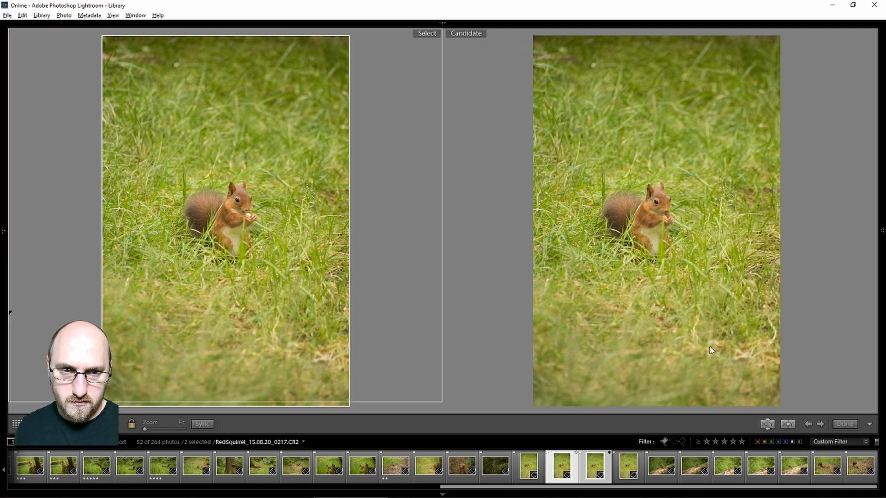
{"action": "left_click", "coordinate": [239, 206]}
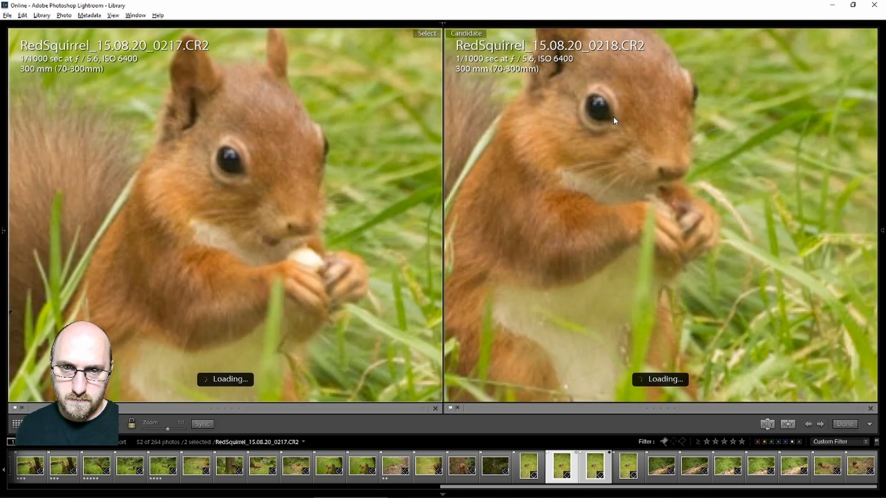
{"action": "left_click_drag", "start_coordinate": [614, 121], "coordinate": [659, 175]}
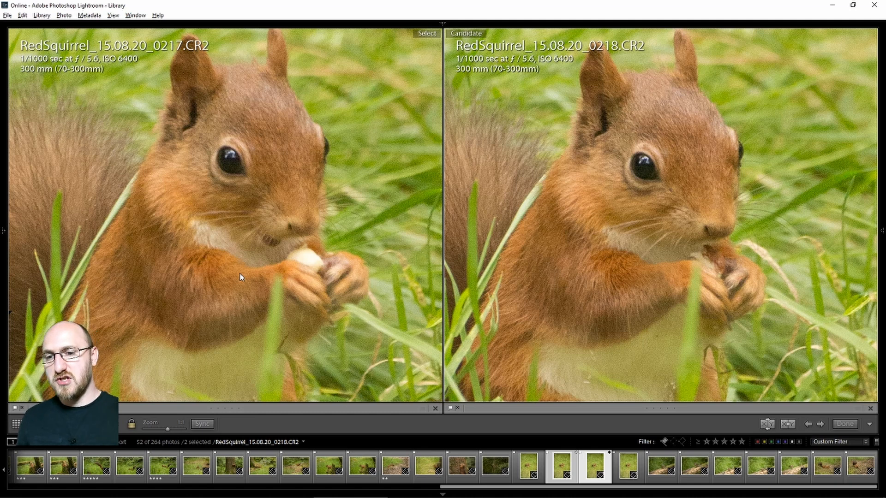
{"action": "left_click", "coordinate": [245, 228]}
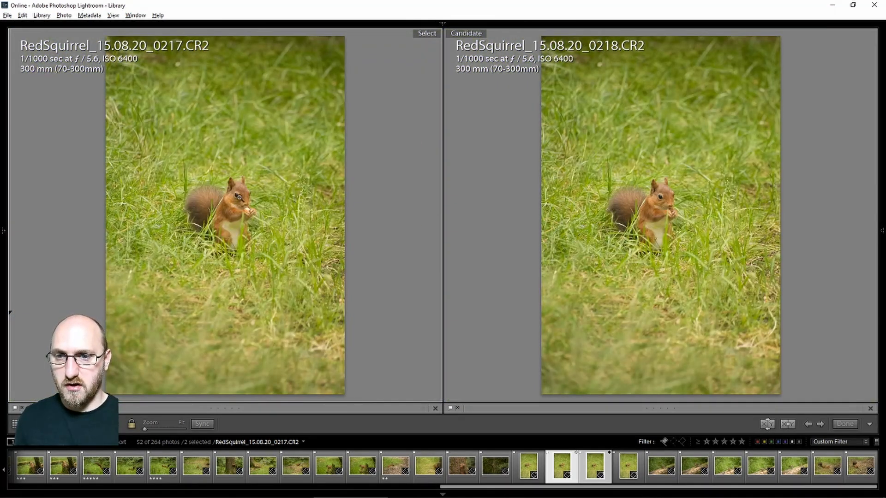
{"action": "left_click", "coordinate": [238, 197]}
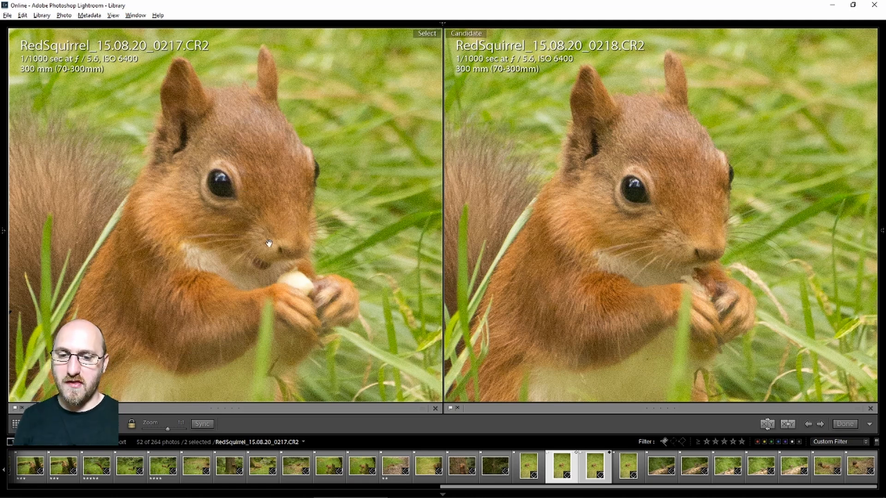
Step: Rate RedSquirrel_15.08.20_0217 three stars, recheck the zoomed comparison and raise the rating to four stars
{"action": "key", "text": "3"}
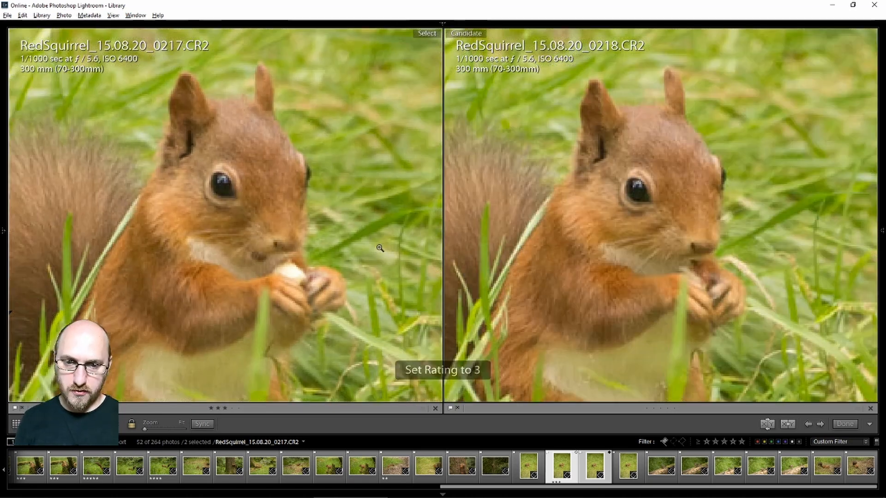
{"action": "left_click", "coordinate": [303, 236]}
{"action": "left_click", "coordinate": [287, 226]}
{"action": "key", "text": "4"}
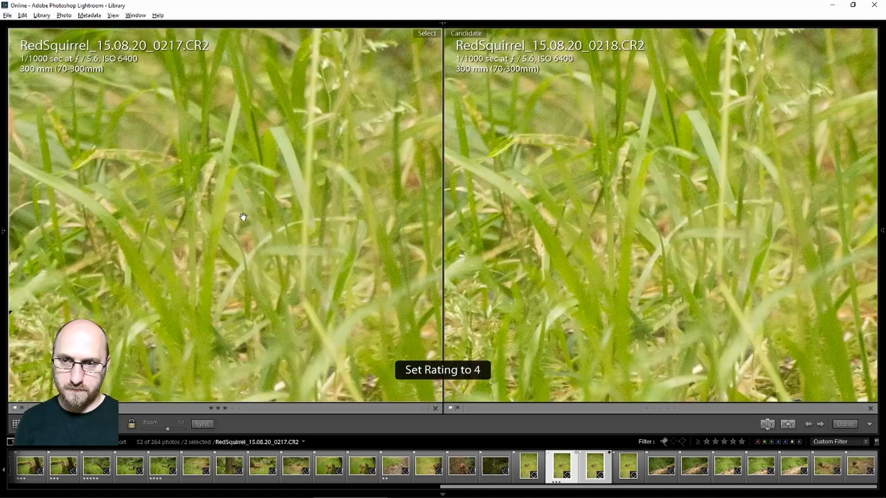
Step: Check the zoomed comparison once more, rate RedSquirrel_15.08.20_0218 three stars and return to the grid
{"action": "left_click_drag", "start_coordinate": [241, 217], "coordinate": [566, 226]}
{"action": "key", "text": "3"}
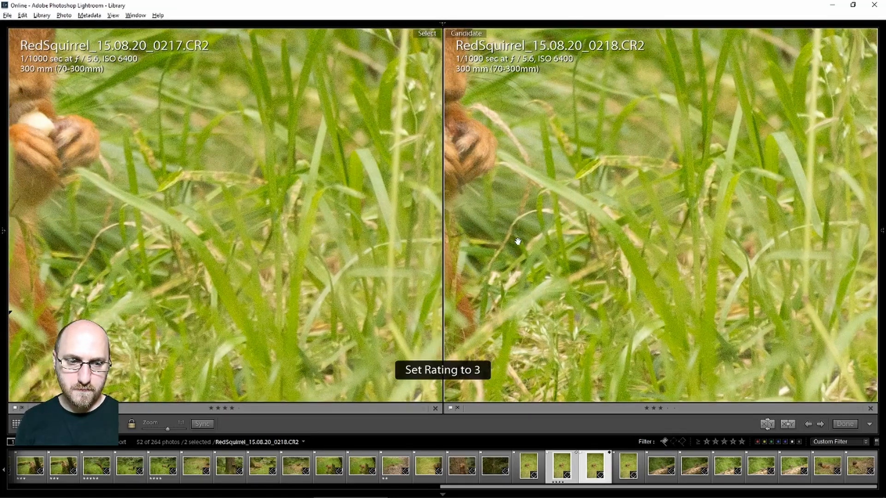
{"action": "key", "text": "g"}
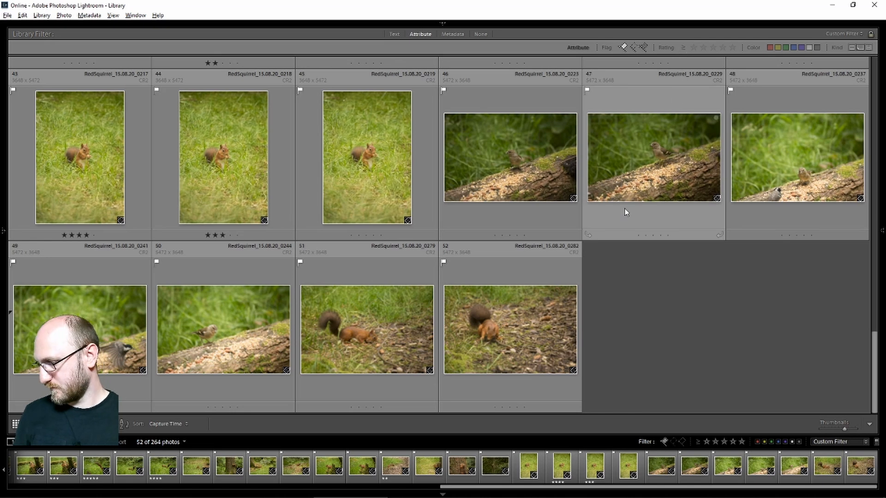
Step: Filter the flagged photos by rating, trying three, one and five stars and higher, ending on four stars and higher, and select RedSquirrel_15.08.20_0217
{"action": "scroll", "coordinate": [613, 216], "scroll_direction": "up", "scroll_amount": 15}
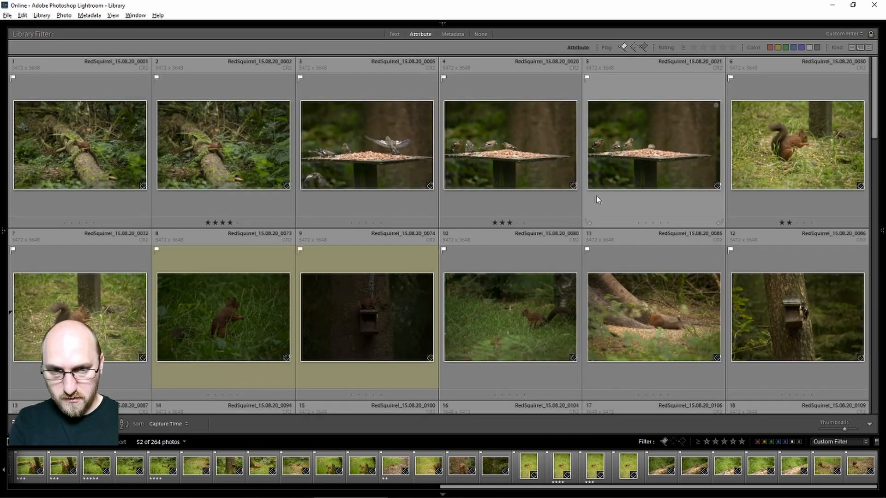
{"action": "left_click", "coordinate": [704, 48]}
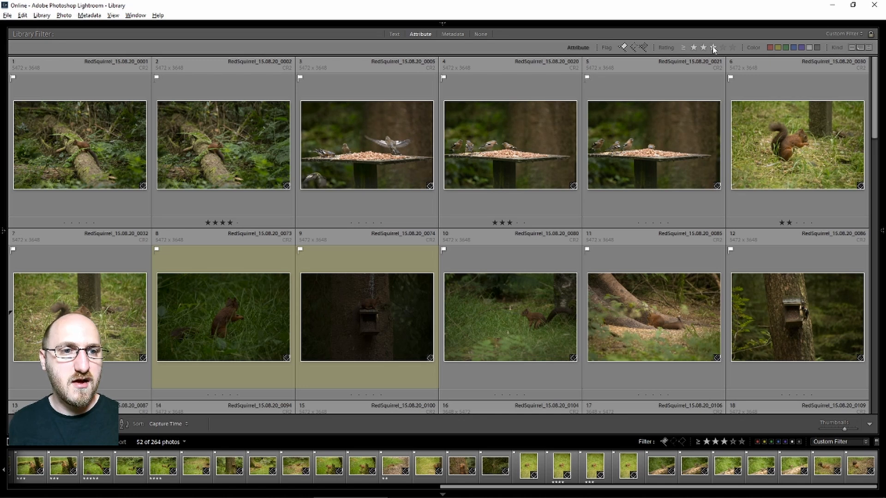
{"action": "key", "text": "j"}
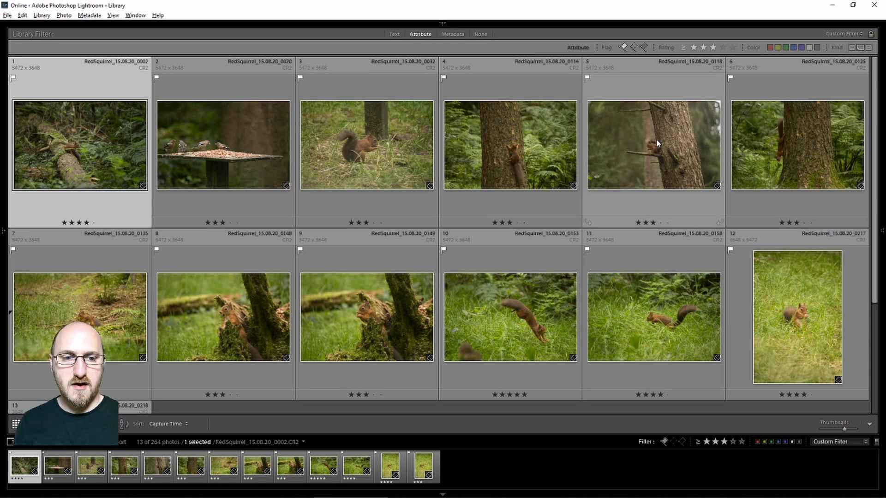
{"action": "left_click", "coordinate": [703, 48]}
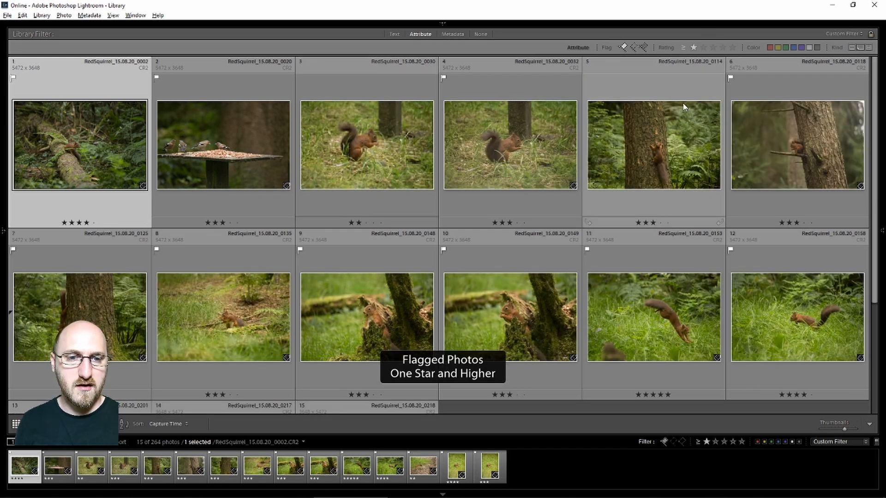
{"action": "left_click", "coordinate": [703, 48]}
{"action": "left_click", "coordinate": [713, 48]}
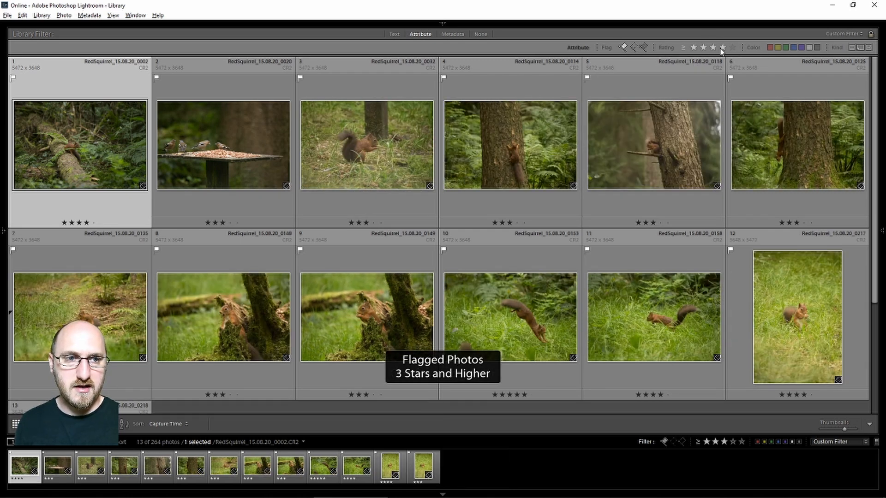
{"action": "left_click", "coordinate": [732, 49]}
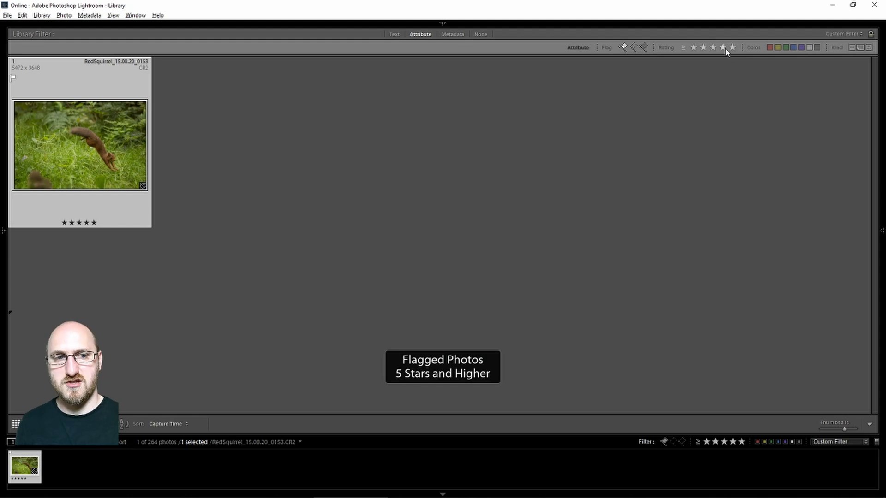
{"action": "left_click", "coordinate": [723, 48]}
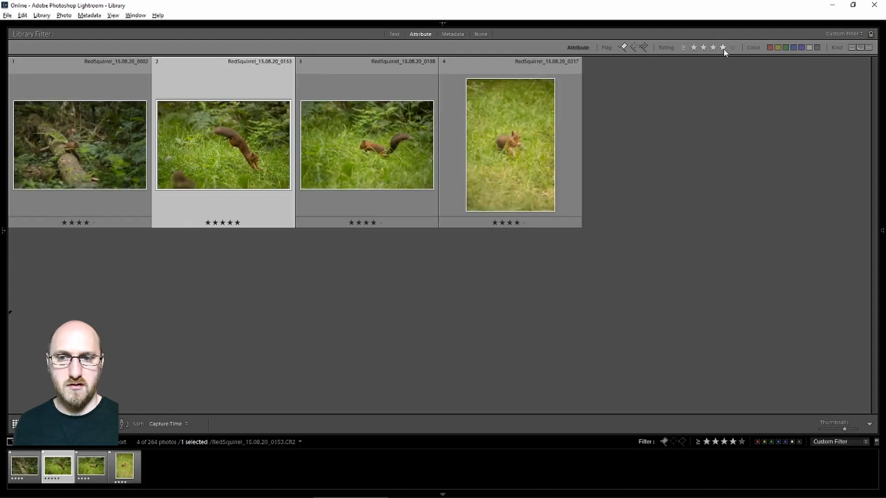
{"action": "left_click", "coordinate": [510, 205]}
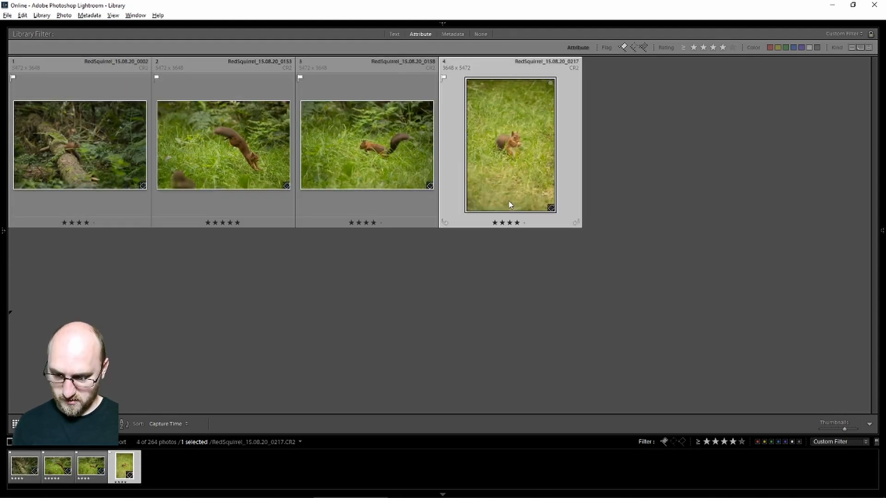
Step: Widen the filter to three stars and higher and rate RedSquirrel_15.08.20_0148 five stars
{"action": "left_click", "coordinate": [713, 48]}
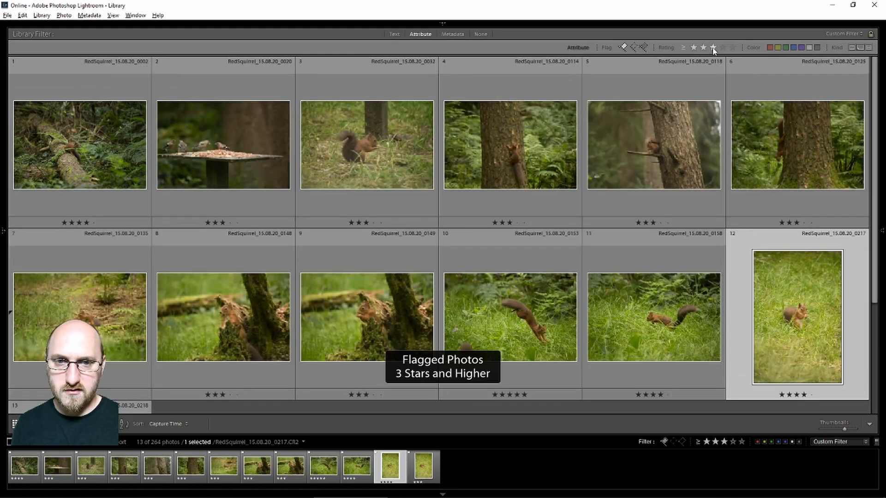
{"action": "left_click", "coordinate": [363, 316]}
{"action": "left_click", "coordinate": [225, 328]}
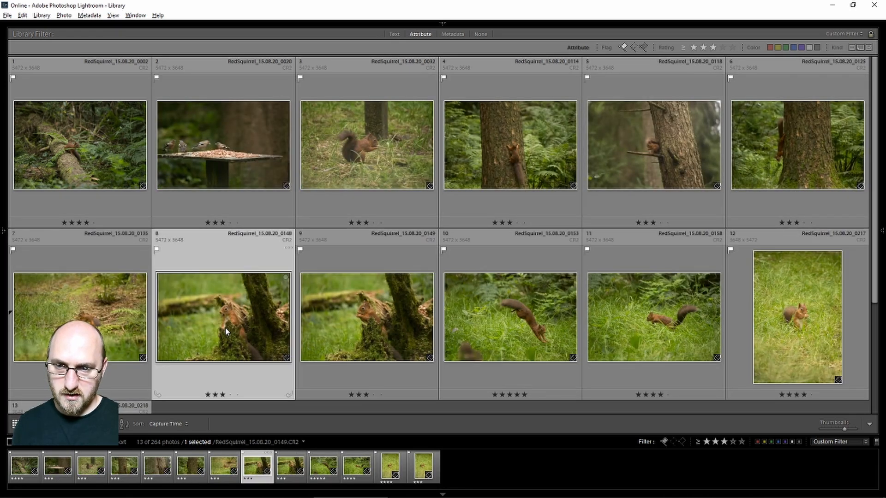
{"action": "key", "text": "5"}
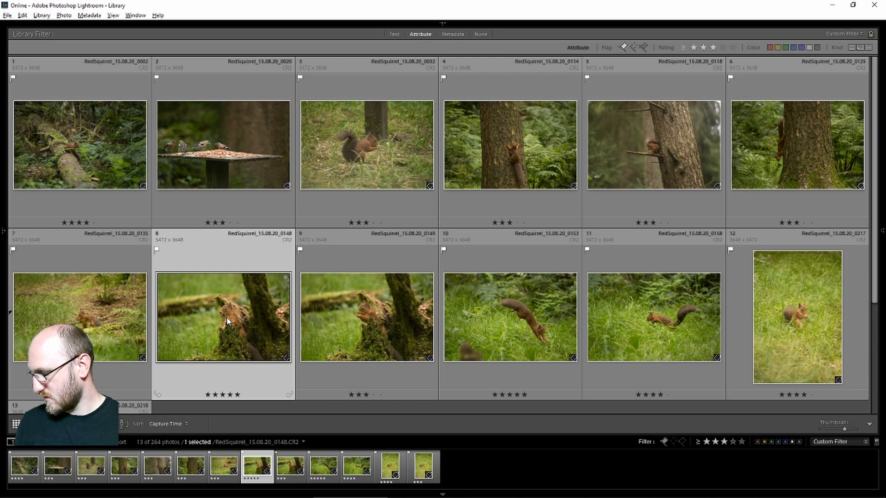
Step: Review the flagged photos at five, three, two and one stars and higher, finish on four stars and higher, and deselect everything
{"action": "left_click", "coordinate": [732, 48]}
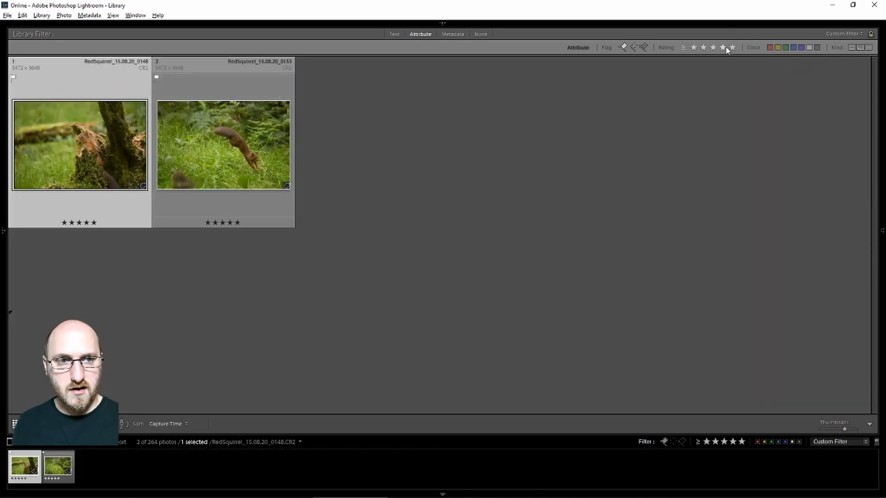
{"action": "left_click", "coordinate": [714, 48]}
{"action": "left_click", "coordinate": [703, 48]}
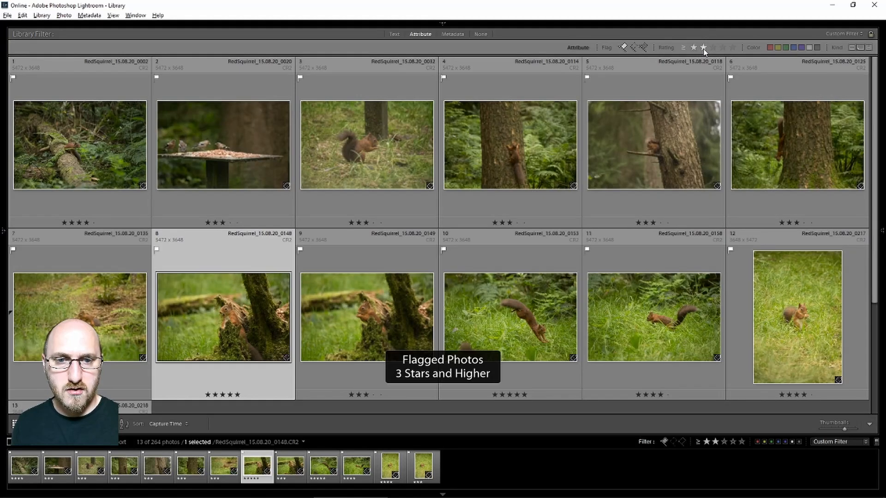
{"action": "left_click", "coordinate": [694, 48]}
{"action": "left_click", "coordinate": [696, 48]}
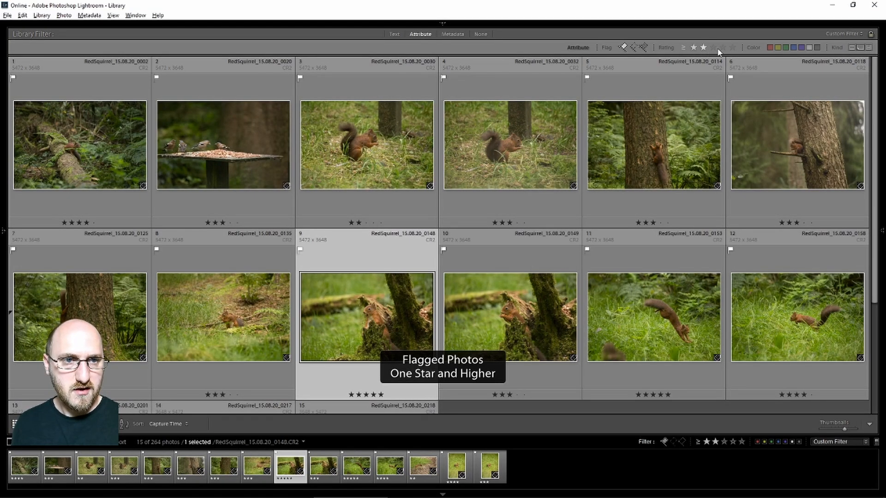
{"action": "left_click", "coordinate": [715, 48]}
{"action": "left_click", "coordinate": [723, 48]}
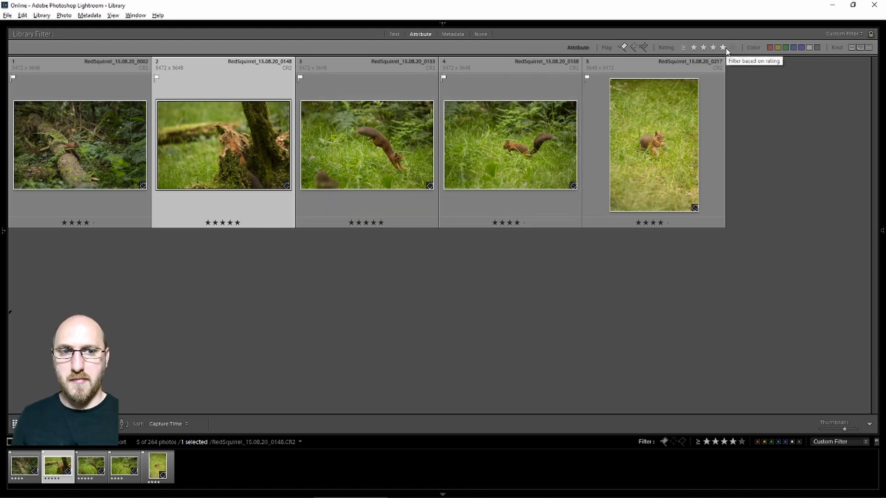
{"action": "left_click", "coordinate": [371, 320]}
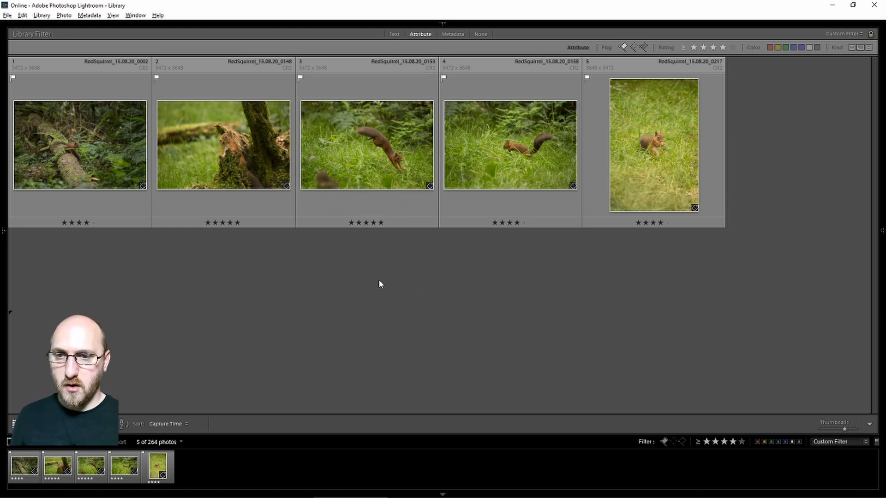
Step: Lower the rating filter from three to two to one star and higher, looking over the photos at each level
{"action": "left_click", "coordinate": [713, 47]}
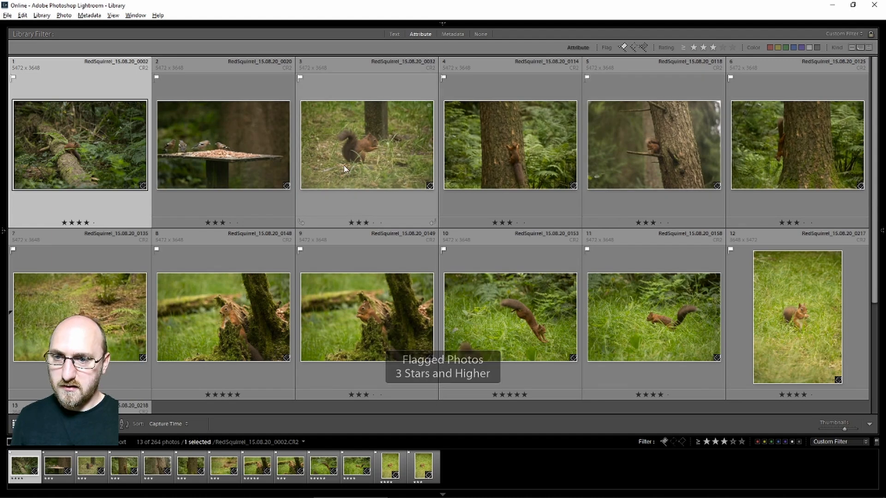
{"action": "scroll", "coordinate": [346, 167], "scroll_direction": "down", "scroll_amount": 3}
{"action": "scroll", "coordinate": [344, 168], "scroll_direction": "up", "scroll_amount": 3}
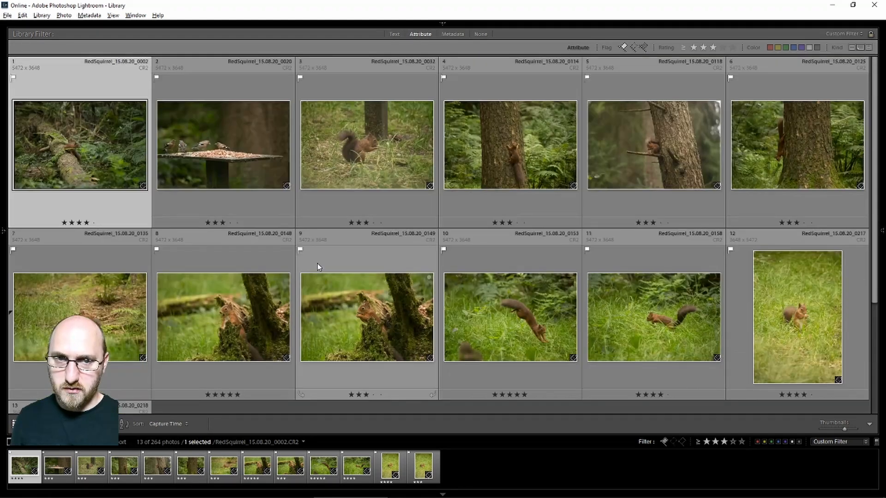
{"action": "left_click", "coordinate": [703, 48]}
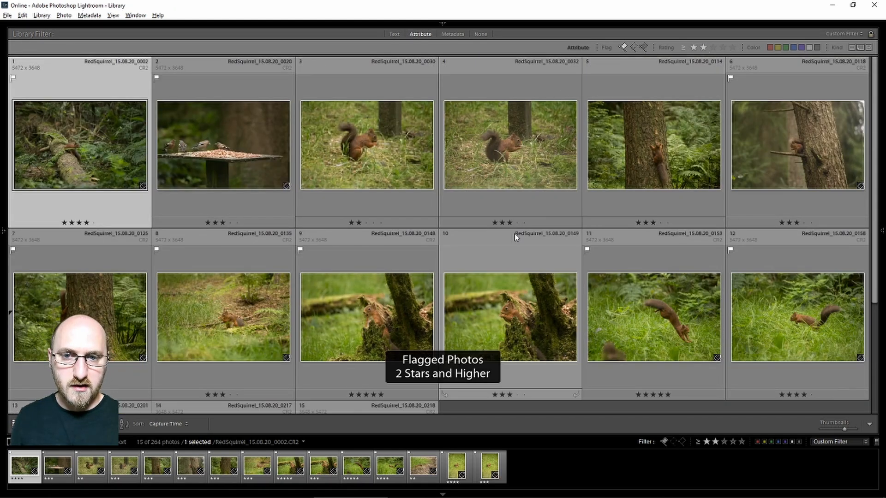
{"action": "scroll", "coordinate": [522, 186], "scroll_direction": "down", "scroll_amount": 3}
{"action": "left_click", "coordinate": [497, 301]}
{"action": "scroll", "coordinate": [496, 301], "scroll_direction": "up", "scroll_amount": 3}
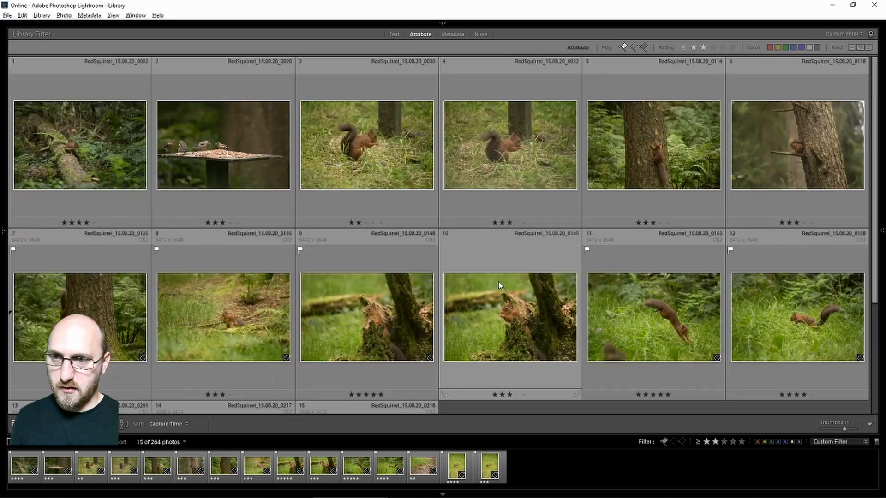
{"action": "left_click", "coordinate": [693, 48]}
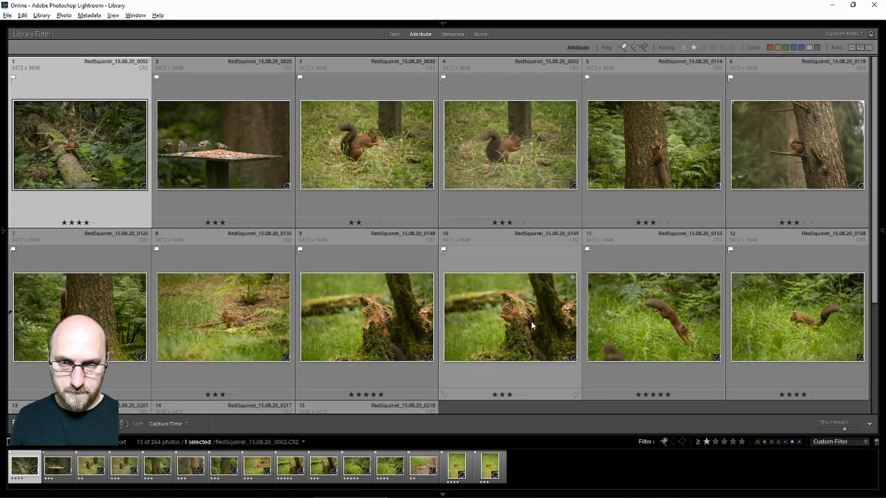
{"action": "scroll", "coordinate": [570, 288], "scroll_direction": "down", "scroll_amount": 3}
{"action": "scroll", "coordinate": [571, 287], "scroll_direction": "up", "scroll_amount": 3}
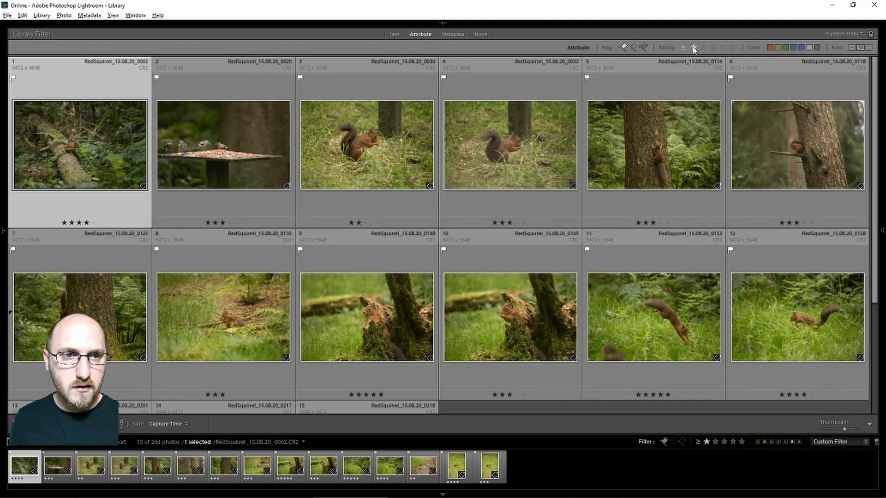
Step: Remove the star-rating filter while keeping the flagged filter, and rate RedSquirrel_15.08.20_0100, the squirrel leaning off the log, three stars
{"action": "left_click", "coordinate": [694, 47]}
{"action": "scroll", "coordinate": [582, 253], "scroll_direction": "down", "scroll_amount": 2}
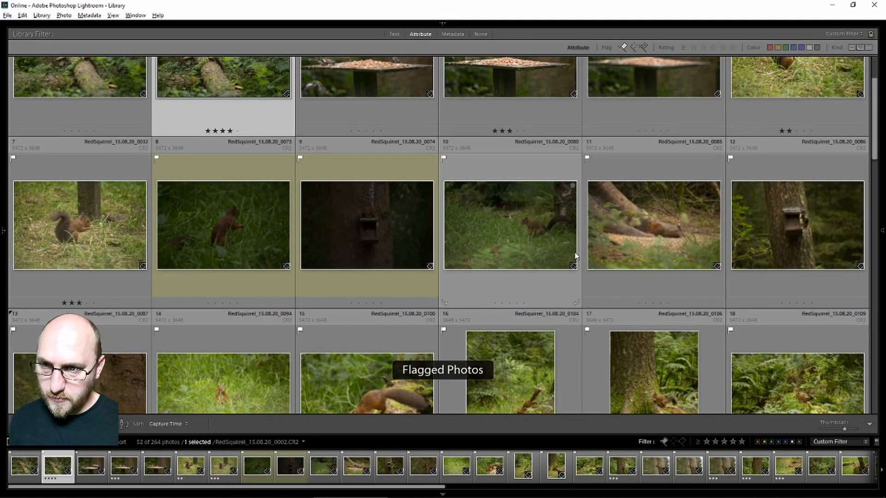
{"action": "scroll", "coordinate": [558, 256], "scroll_direction": "up", "scroll_amount": 2}
{"action": "scroll", "coordinate": [556, 254], "scroll_direction": "down", "scroll_amount": 2}
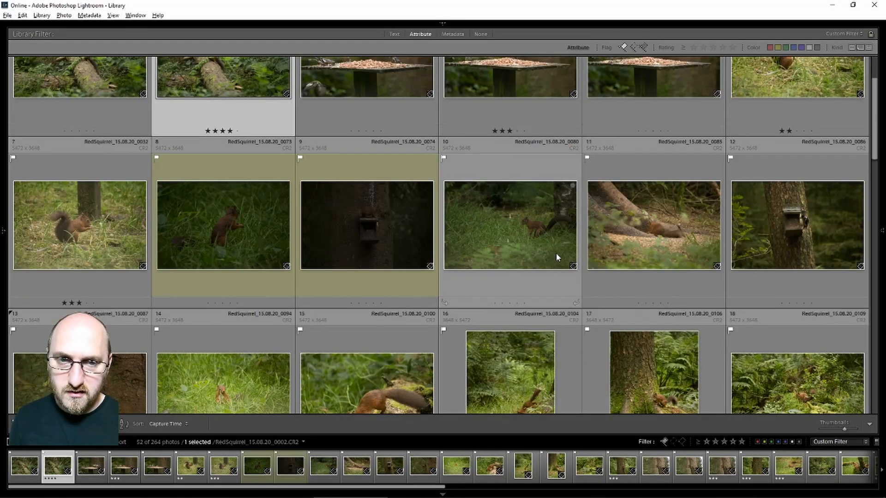
{"action": "scroll", "coordinate": [556, 253], "scroll_direction": "down", "scroll_amount": 2}
{"action": "scroll", "coordinate": [557, 254], "scroll_direction": "down", "scroll_amount": 2}
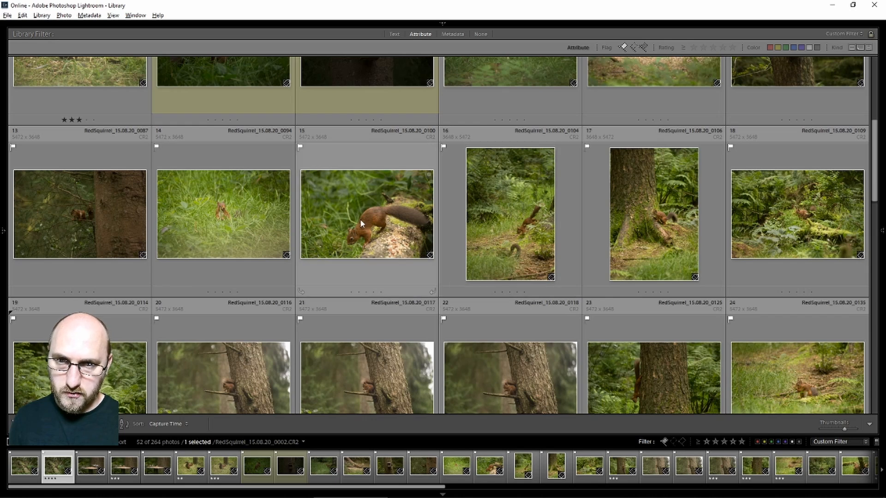
{"action": "key", "text": "3"}
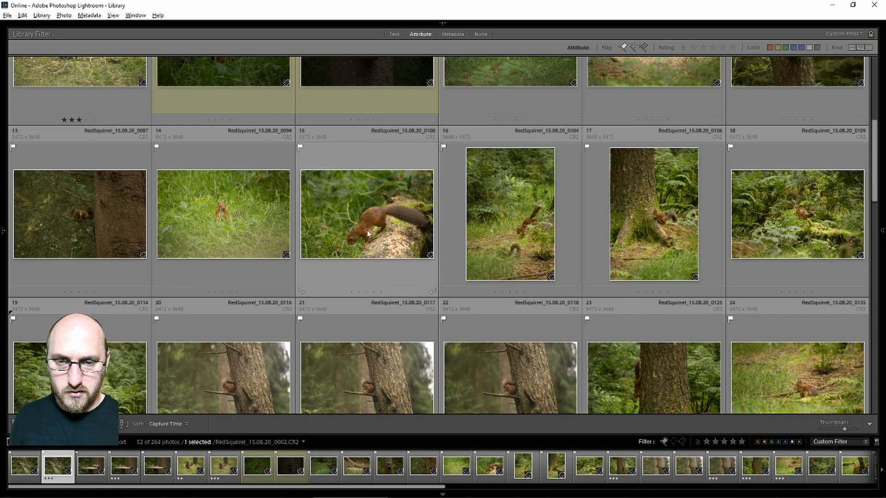
{"action": "left_click", "coordinate": [367, 229]}
{"action": "key", "text": "3"}
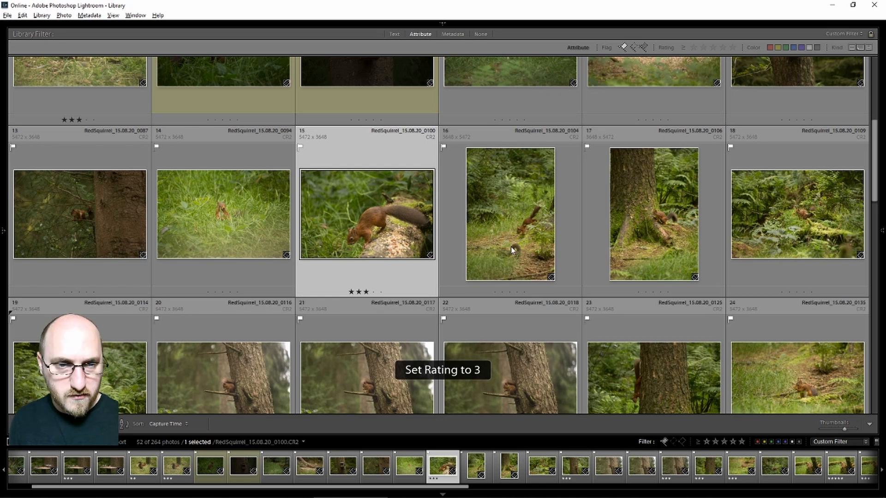
Step: Look through all the flagged photos in the grid for further unrated shots that deserve a rating
{"action": "scroll", "coordinate": [533, 249], "scroll_direction": "down", "scroll_amount": 3}
{"action": "scroll", "coordinate": [533, 247], "scroll_direction": "down", "scroll_amount": 3}
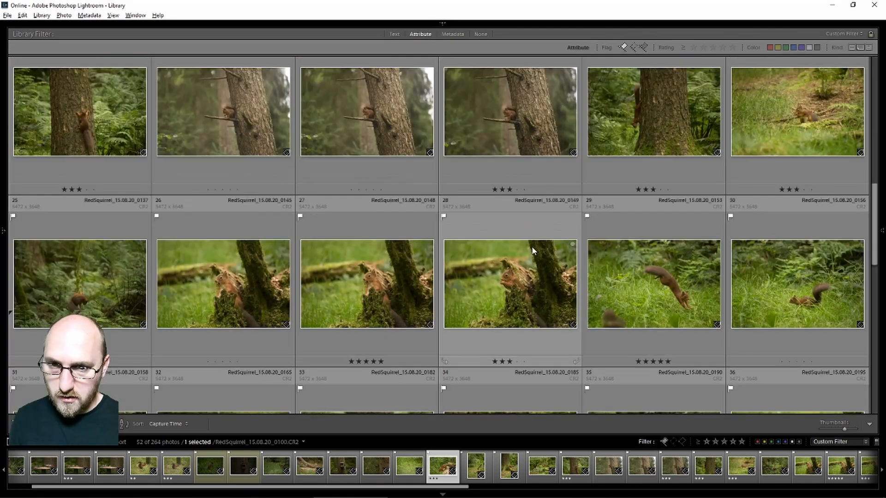
{"action": "scroll", "coordinate": [532, 247], "scroll_direction": "down", "scroll_amount": 3}
{"action": "scroll", "coordinate": [533, 247], "scroll_direction": "down", "scroll_amount": 6}
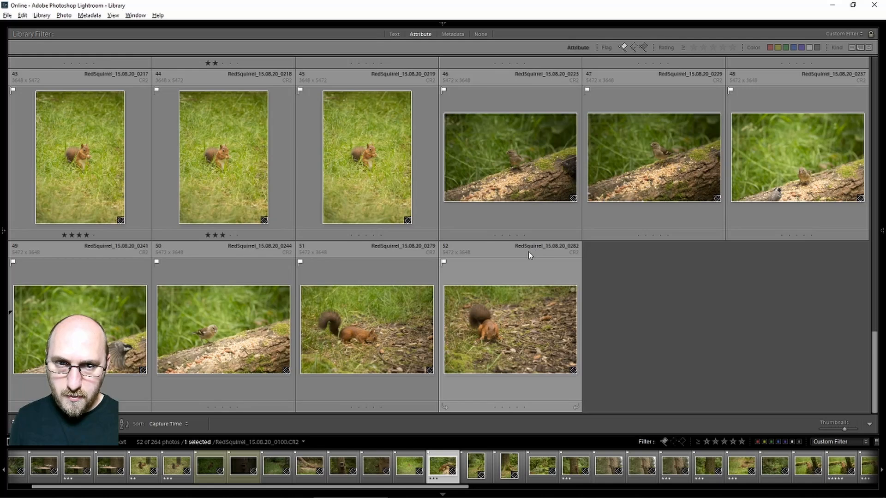
{"action": "scroll", "coordinate": [528, 251], "scroll_direction": "up", "scroll_amount": 8}
{"action": "scroll", "coordinate": [518, 267], "scroll_direction": "up", "scroll_amount": 6}
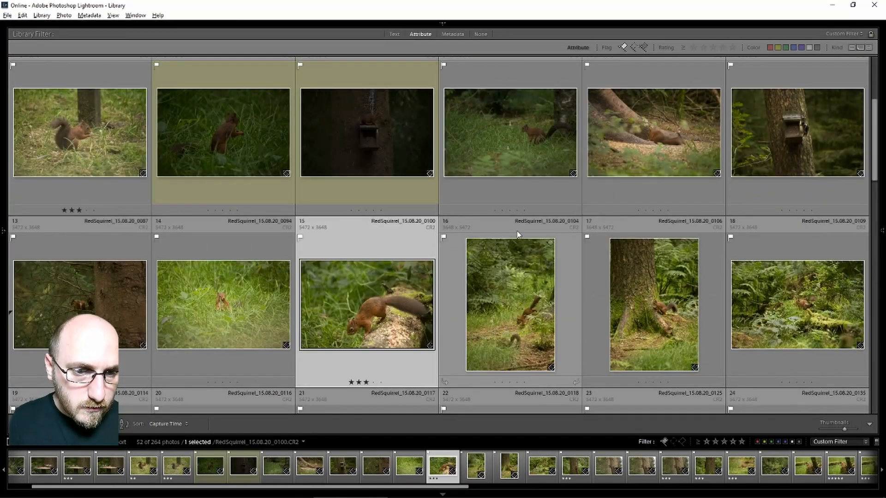
{"action": "scroll", "coordinate": [517, 235], "scroll_direction": "down", "scroll_amount": 2}
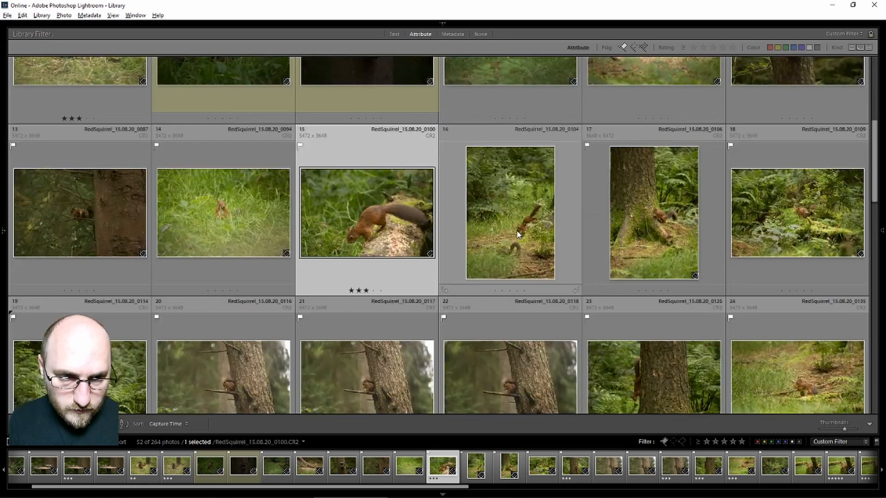
{"action": "scroll", "coordinate": [518, 235], "scroll_direction": "down", "scroll_amount": 2}
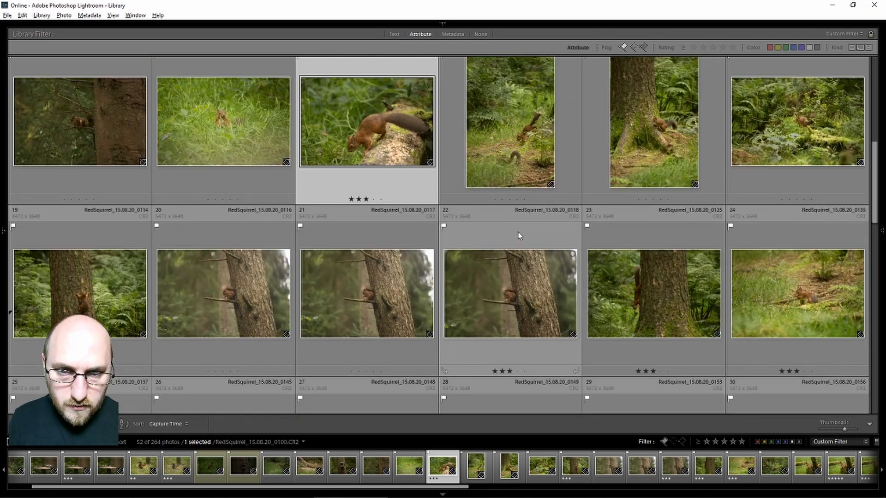
{"action": "scroll", "coordinate": [519, 232], "scroll_direction": "down", "scroll_amount": 2}
{"action": "scroll", "coordinate": [519, 232], "scroll_direction": "down", "scroll_amount": 2}
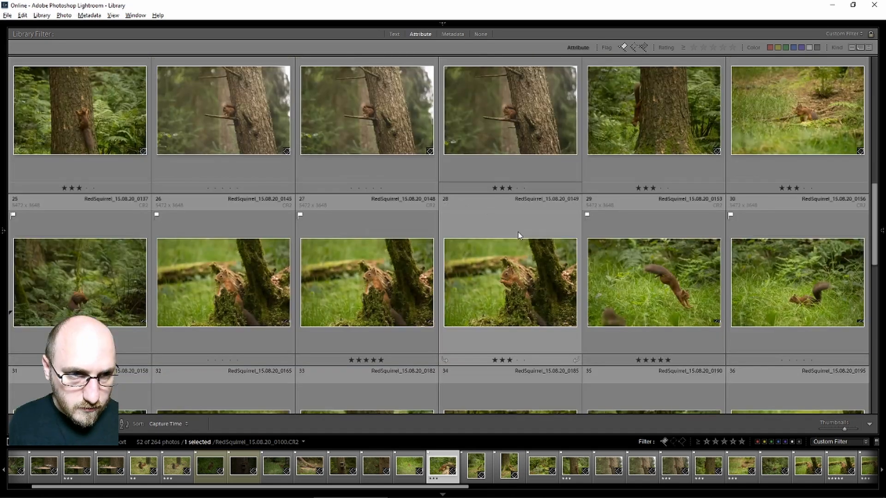
Step: Rate RedSquirrel_15.08.20_0196, the squirrel behind the mossy stump, three stars and RedSquirrel_15.08.20_0213, the squirrel on the trunk, four stars
{"action": "scroll", "coordinate": [543, 267], "scroll_direction": "down", "scroll_amount": 2}
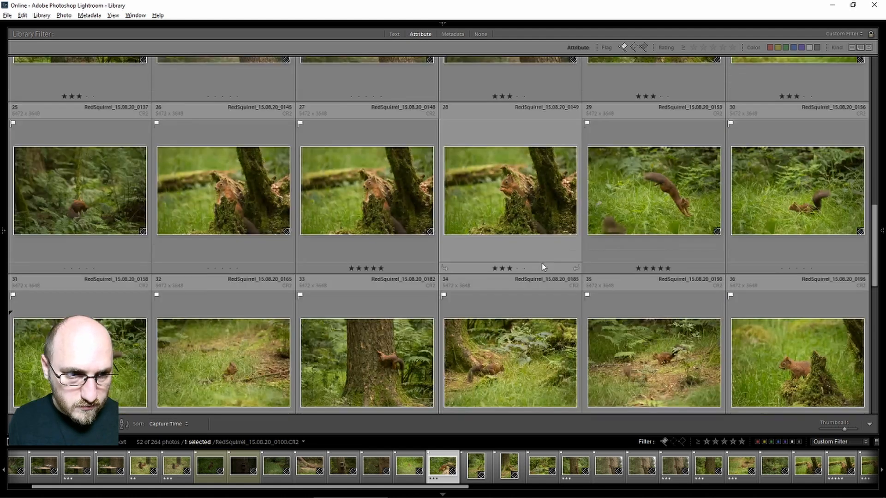
{"action": "scroll", "coordinate": [543, 267], "scroll_direction": "down", "scroll_amount": 2}
{"action": "scroll", "coordinate": [541, 262], "scroll_direction": "down", "scroll_amount": 2}
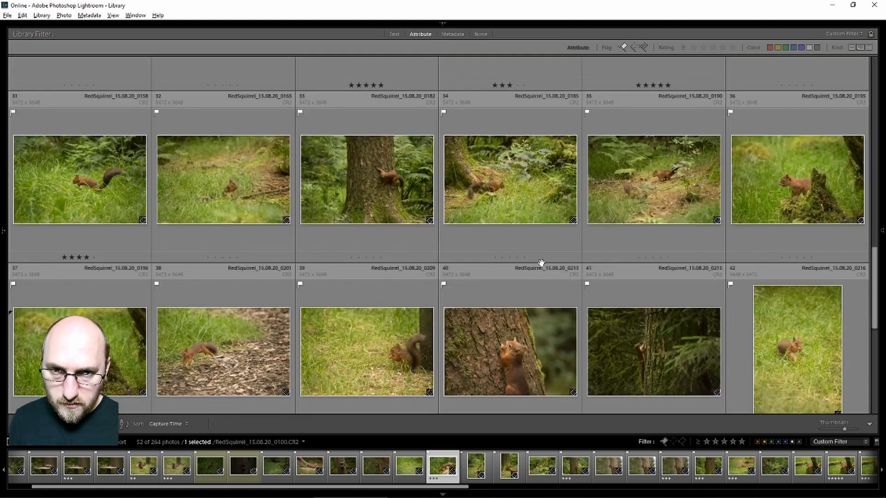
{"action": "scroll", "coordinate": [541, 263], "scroll_direction": "down", "scroll_amount": 2}
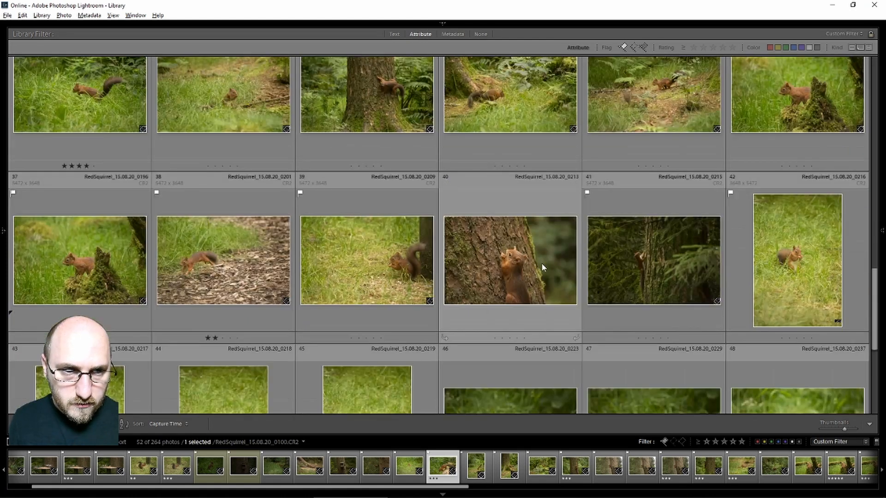
{"action": "scroll", "coordinate": [541, 263], "scroll_direction": "up", "scroll_amount": 2}
{"action": "scroll", "coordinate": [541, 263], "scroll_direction": "down", "scroll_amount": 2}
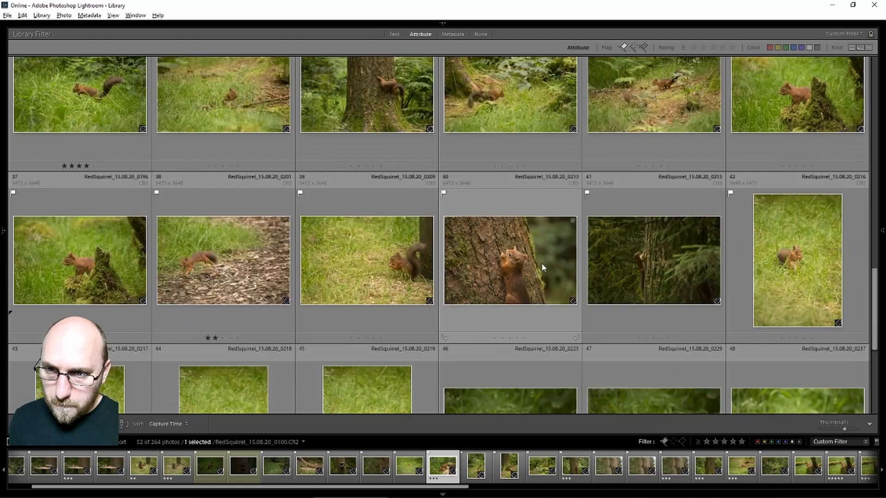
{"action": "left_click", "coordinate": [108, 280]}
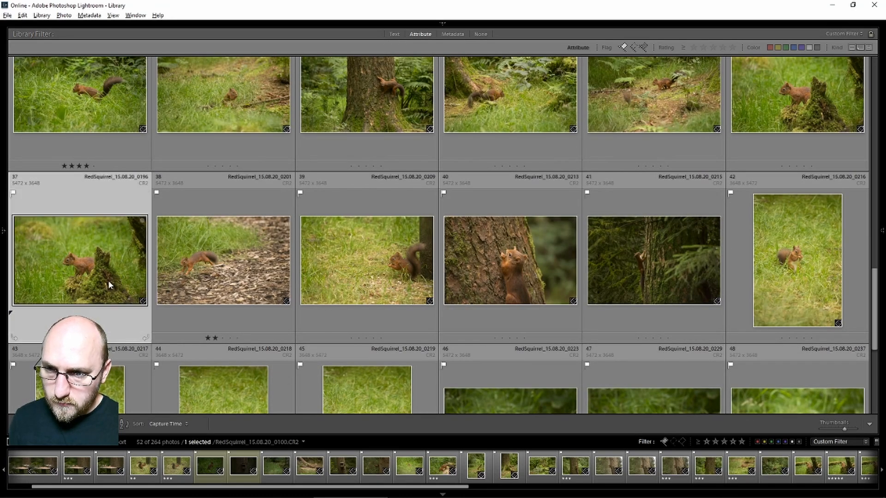
{"action": "key", "text": "3"}
{"action": "left_click", "coordinate": [518, 267]}
{"action": "key", "text": "4"}
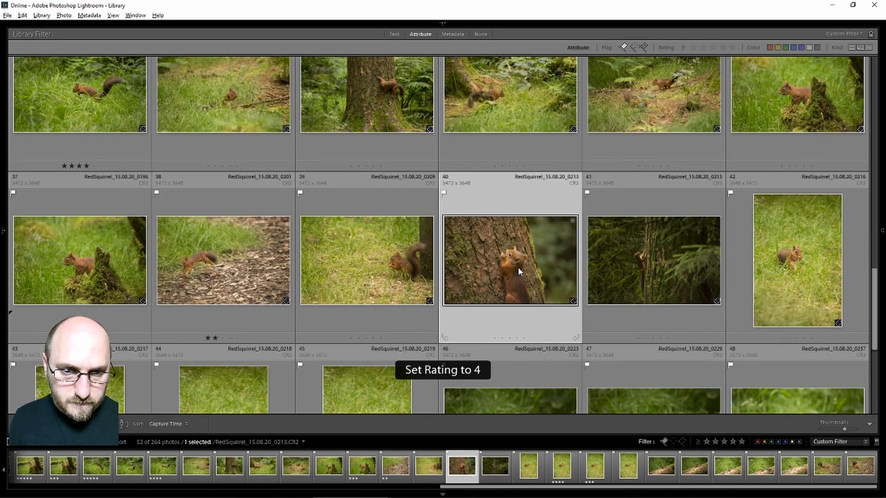
Step: Inspect RedSquirrel_15.08.20_0217, the four-star portrait shot of the squirrel in the grass, at full zoom and return to the fitted view
{"action": "scroll", "coordinate": [516, 268], "scroll_direction": "down", "scroll_amount": 3}
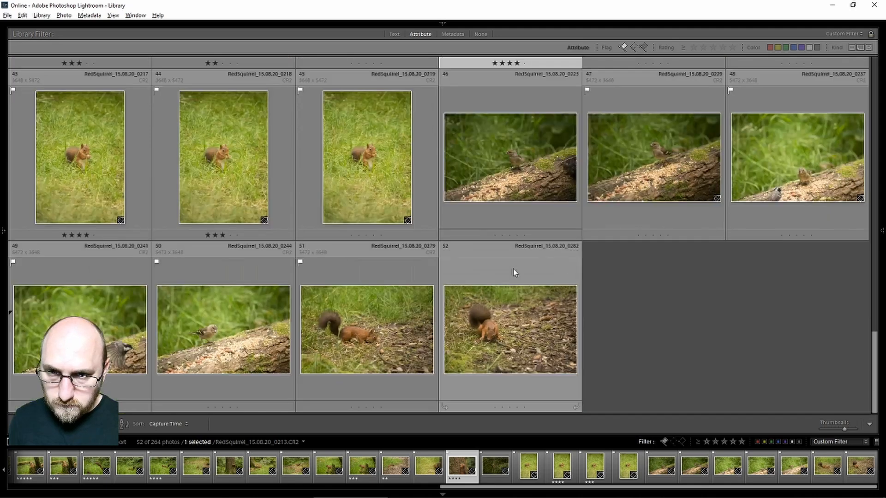
{"action": "left_click", "coordinate": [368, 200]}
{"action": "left_click", "coordinate": [103, 196]}
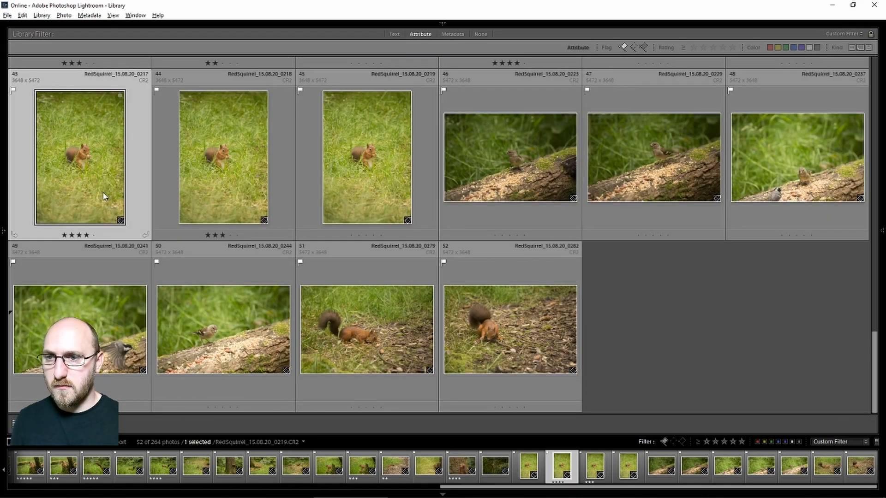
{"action": "key", "text": "z"}
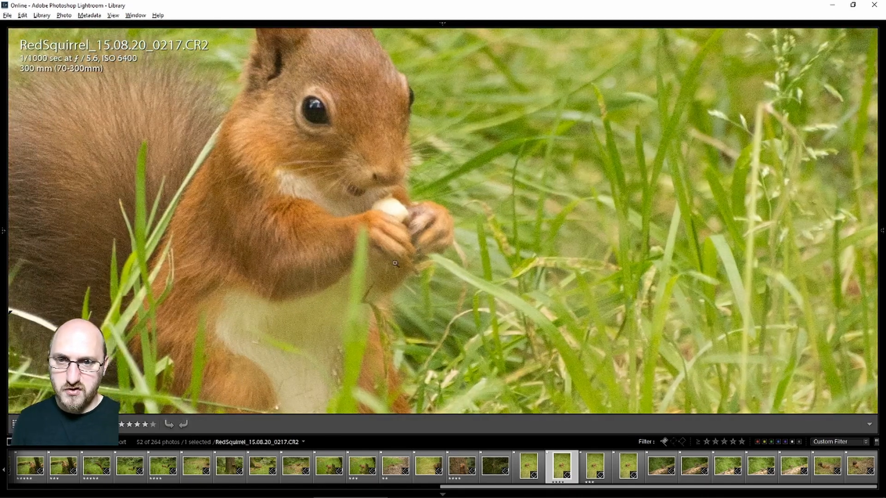
{"action": "key", "text": "z"}
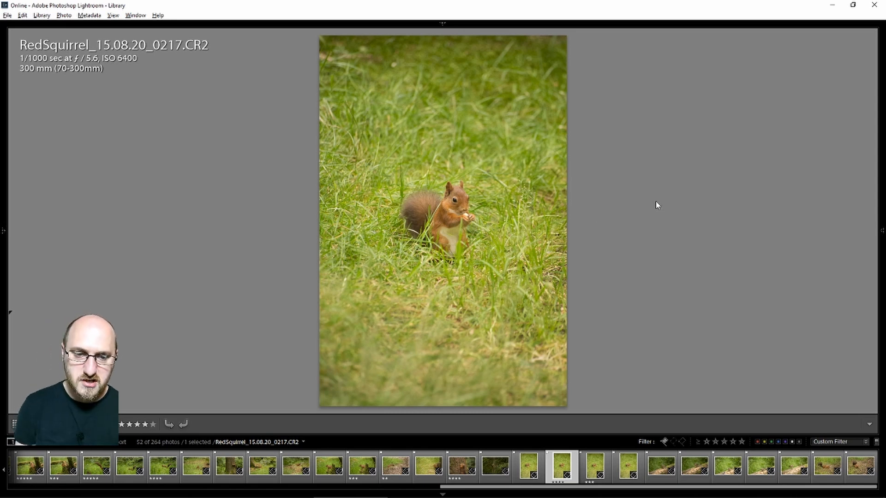
Step: Bring up the side panels and module picker, and visit the Develop module before returning to the Library
{"action": "key", "text": "d"}
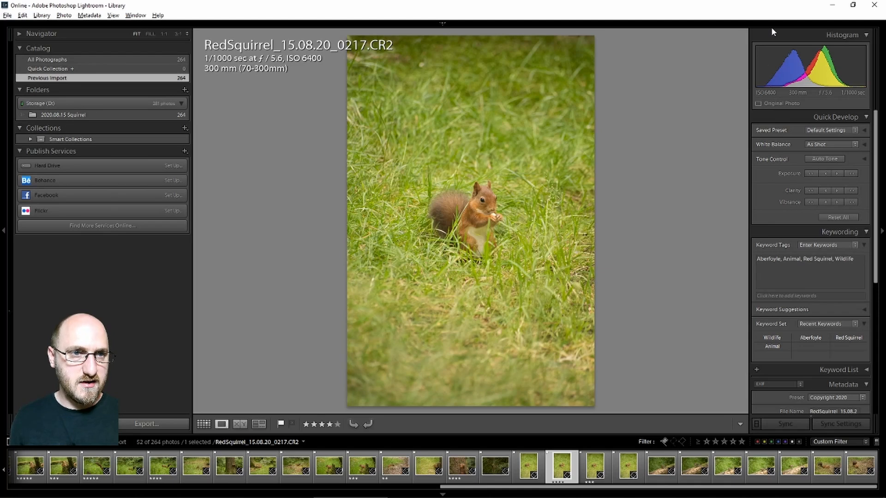
{"action": "mouse_move", "coordinate": [769, 24]}
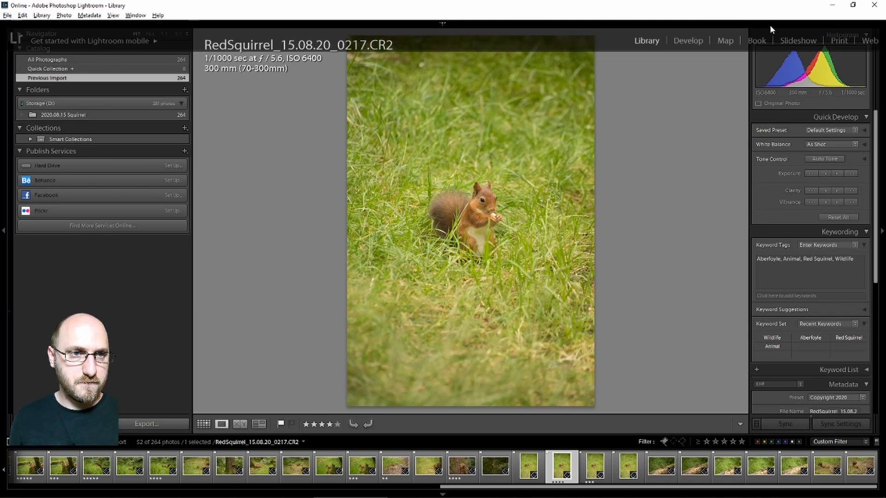
{"action": "left_click", "coordinate": [689, 40]}
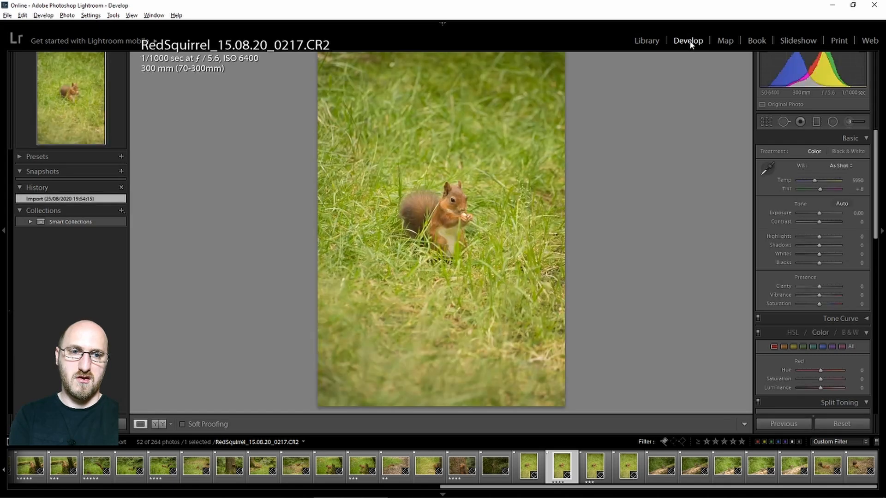
{"action": "left_click", "coordinate": [646, 42]}
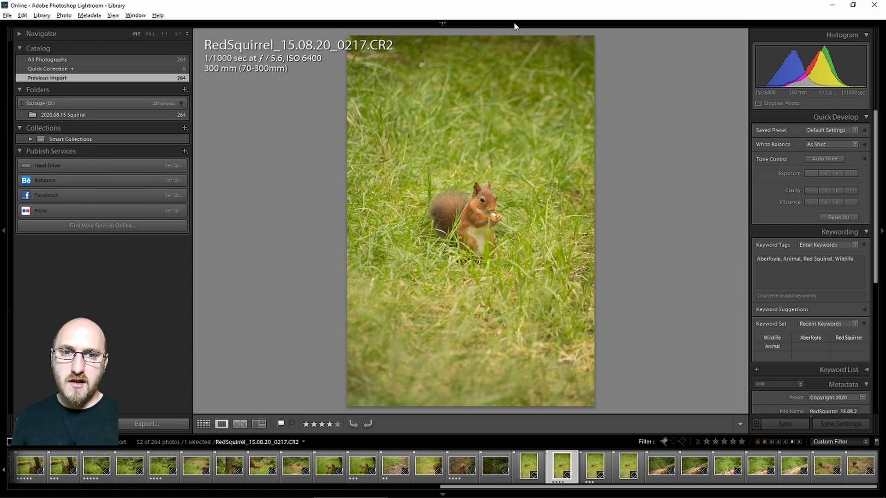
{"action": "mouse_move", "coordinate": [514, 24]}
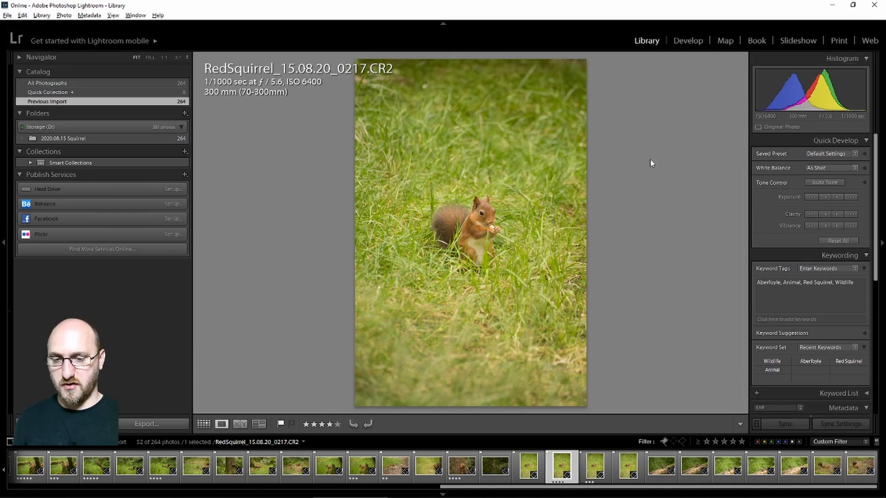
Step: Select all the flagged photos in the grid and add the keyword Flagged to them
{"action": "key", "text": "g"}
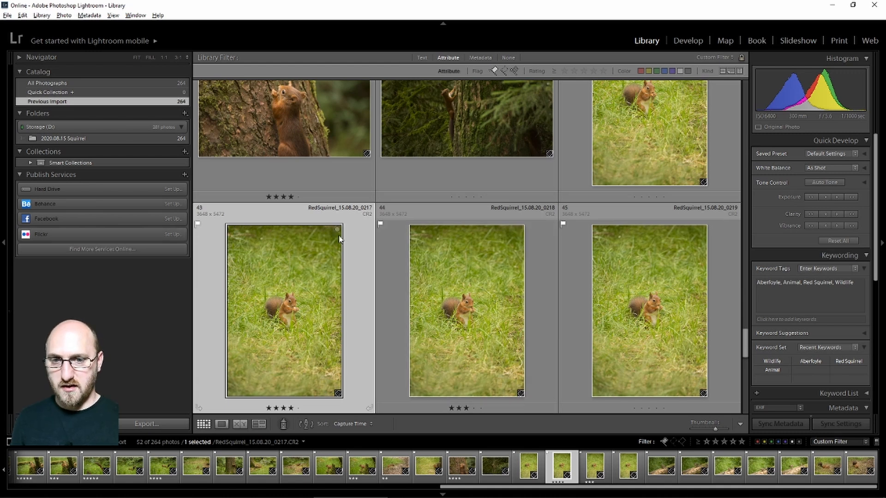
{"action": "left_click", "coordinate": [494, 71]}
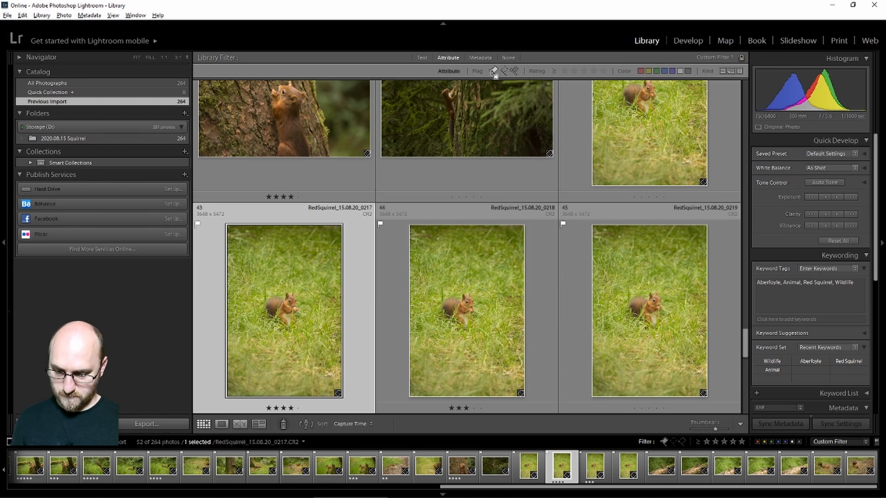
{"action": "key", "text": "ctrl+a"}
{"action": "scroll", "coordinate": [421, 244], "scroll_direction": "up", "scroll_amount": 10}
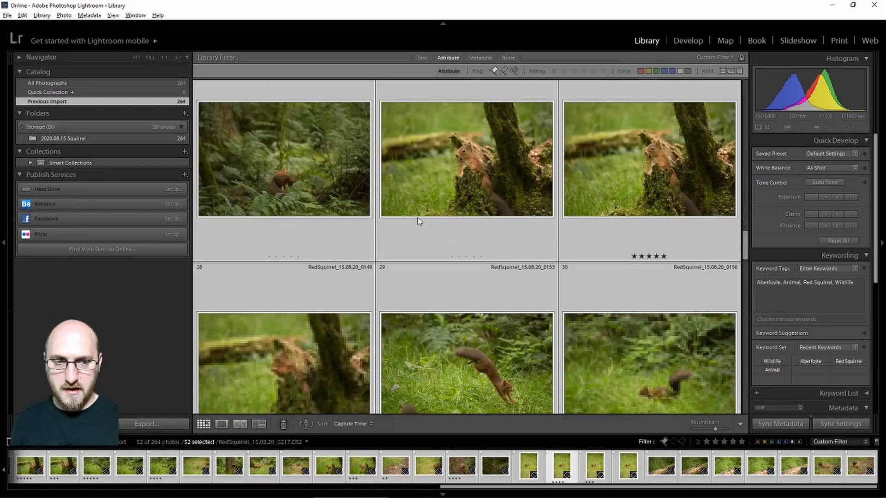
{"action": "scroll", "coordinate": [418, 221], "scroll_direction": "up", "scroll_amount": 6}
{"action": "left_click", "coordinate": [797, 319]}
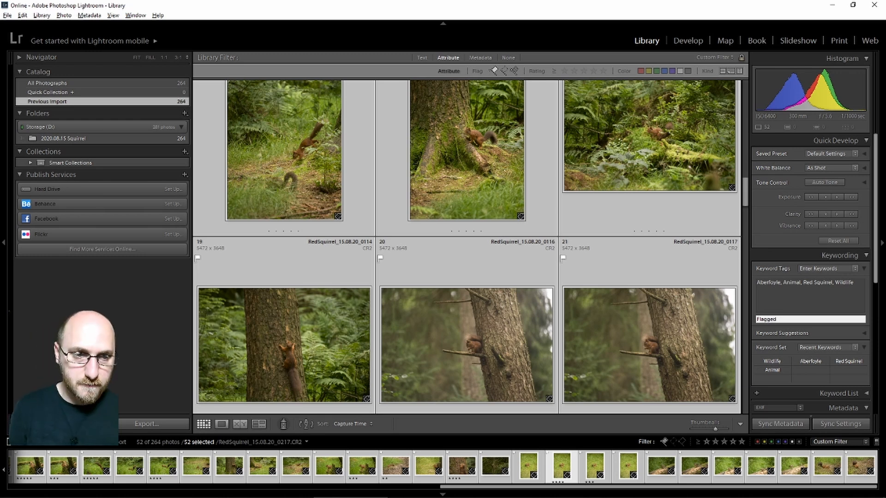
{"action": "type", "text": "Flagged"}
{"action": "key", "text": "Return"}
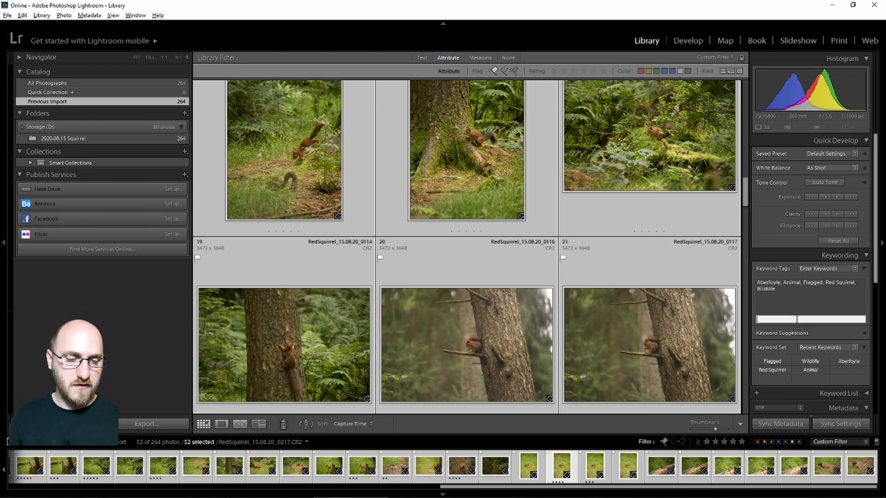
{"action": "key", "text": "Escape"}
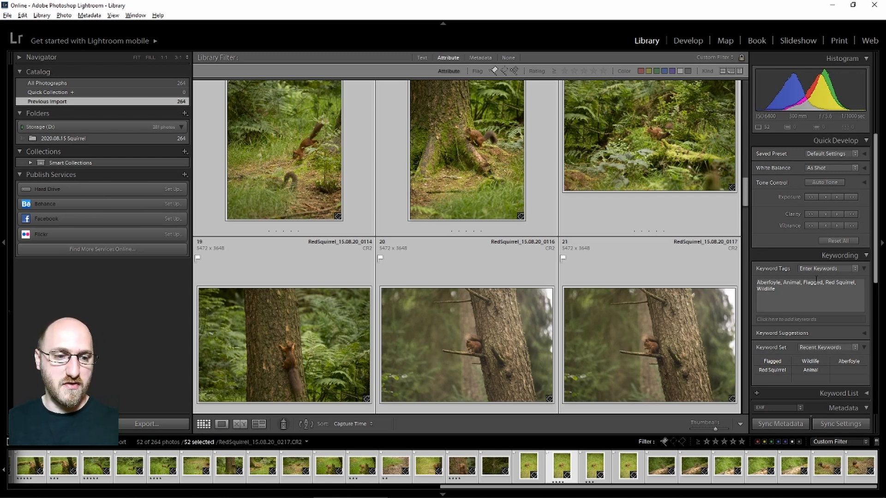
Step: Filter the flagged photos to four stars and higher and open RedSquirrel_15.08.20_0217 in the Develop module
{"action": "left_click", "coordinate": [595, 71]}
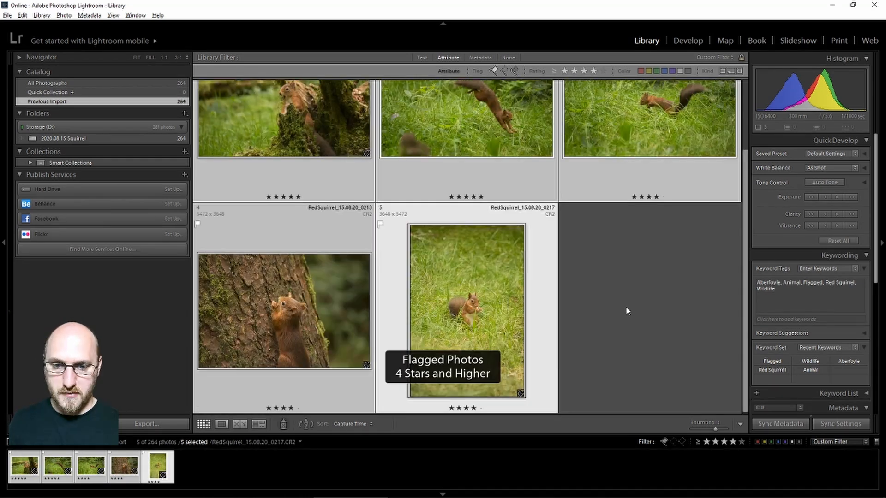
{"action": "double_click", "coordinate": [478, 311]}
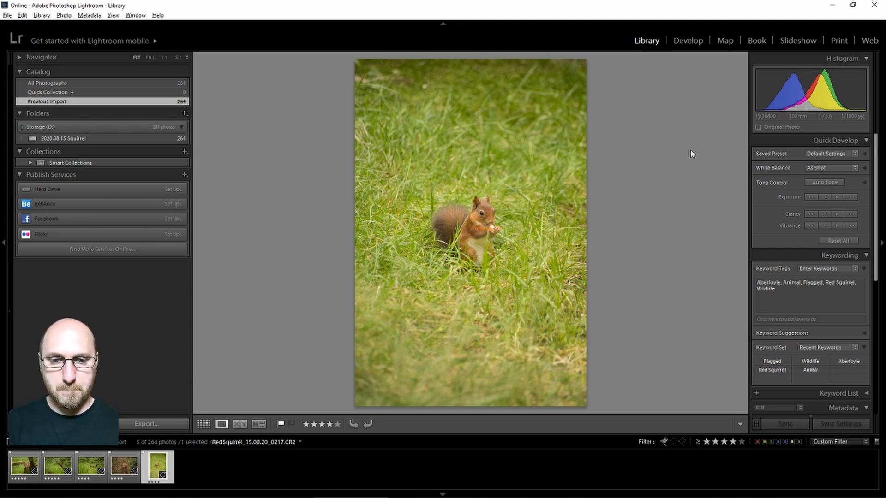
{"action": "key", "text": "d"}
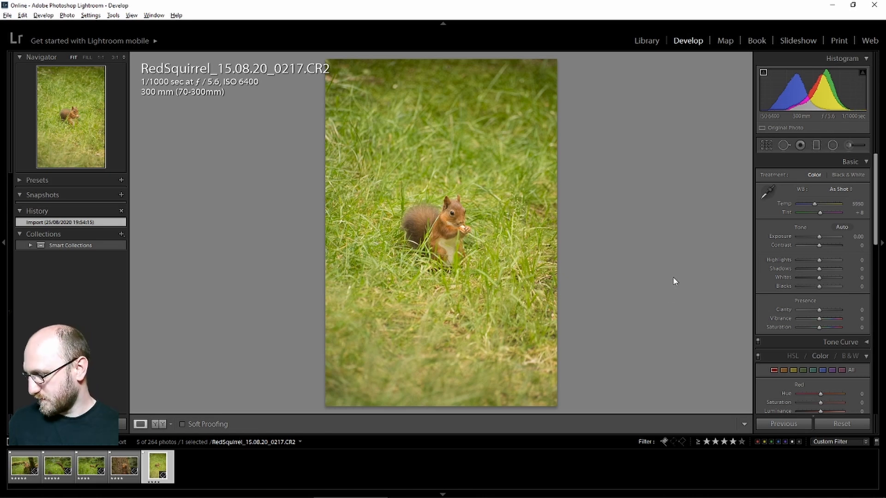
Step: Try out the Exposure and Contrast adjustments on the squirrel photo and reset both to 0
{"action": "mouse_move", "coordinate": [820, 240]}
{"action": "left_mouse_down"}
{"action": "mouse_move", "coordinate": [810, 237]}
{"action": "mouse_move", "coordinate": [843, 246]}
{"action": "mouse_move", "coordinate": [802, 248]}
{"action": "mouse_move", "coordinate": [849, 247]}
{"action": "mouse_move", "coordinate": [826, 248]}
{"action": "left_mouse_up"}
{"action": "double_click", "coordinate": [818, 233]}
{"action": "left_click_drag", "start_coordinate": [858, 245], "coordinate": [769, 244]}
{"action": "double_click", "coordinate": [769, 245]}
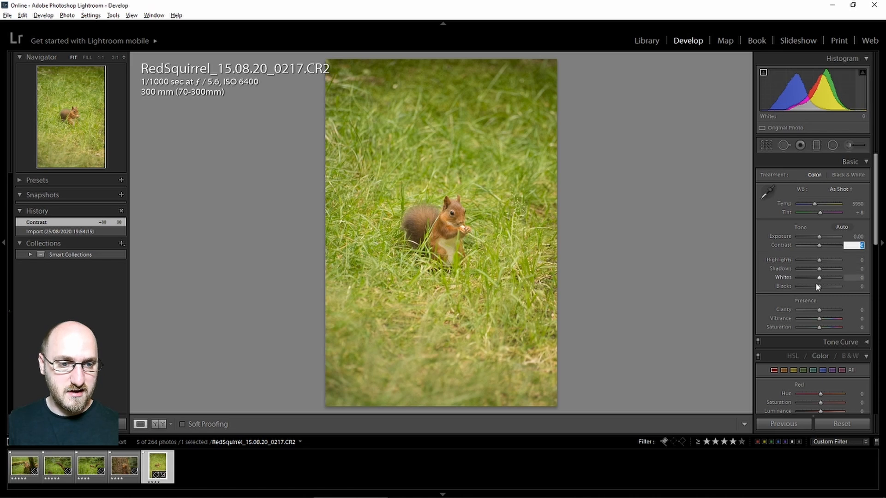
Step: Turn on the highlight clipping warning, exaggerate Blacks to -78, Whites to +100 and Highlights to +89, and reset all three to 0
{"action": "left_click_drag", "start_coordinate": [815, 286], "coordinate": [838, 260]}
{"action": "left_click", "coordinate": [862, 73]}
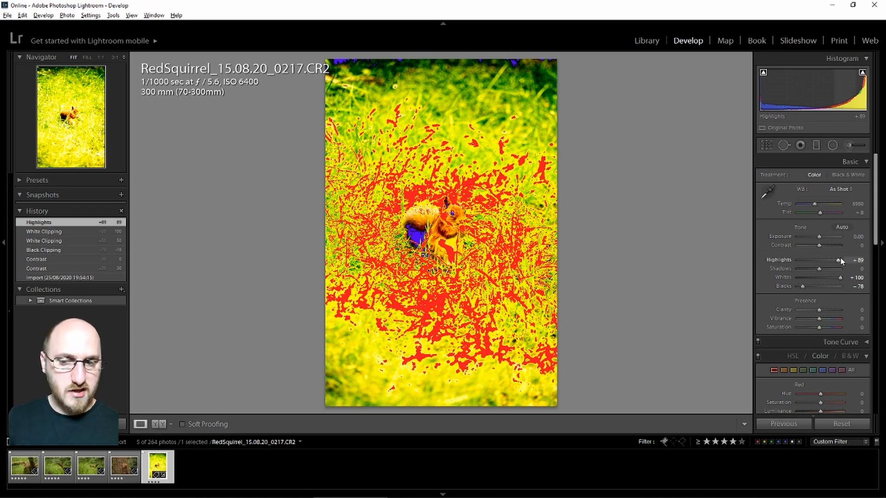
{"action": "left_click_drag", "start_coordinate": [837, 263], "coordinate": [822, 261]}
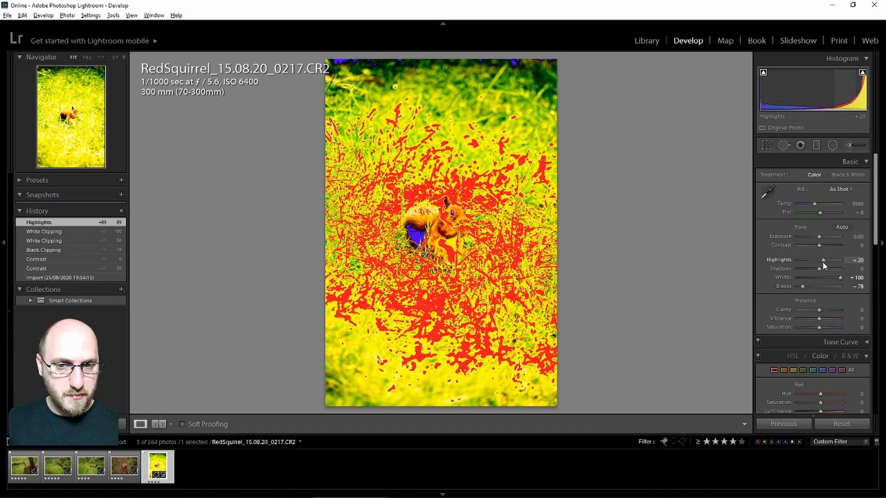
{"action": "double_click", "coordinate": [778, 258]}
{"action": "double_click", "coordinate": [778, 277]}
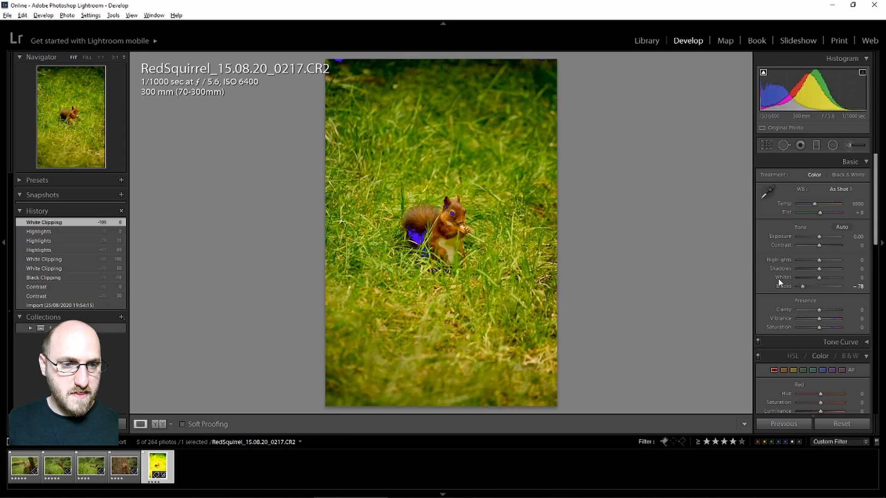
{"action": "double_click", "coordinate": [782, 287]}
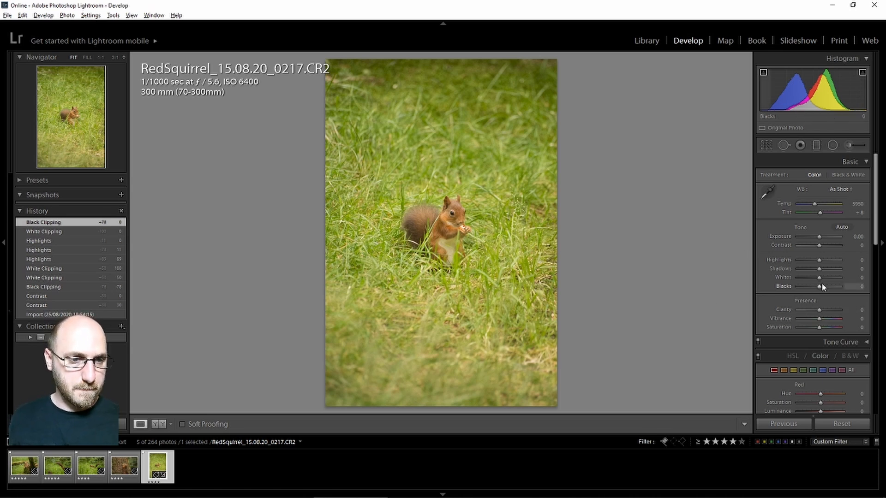
Step: Lower the Blacks to -57 and check the shadow clipping around the squirrel
{"action": "left_click_drag", "start_coordinate": [819, 290], "coordinate": [814, 289]}
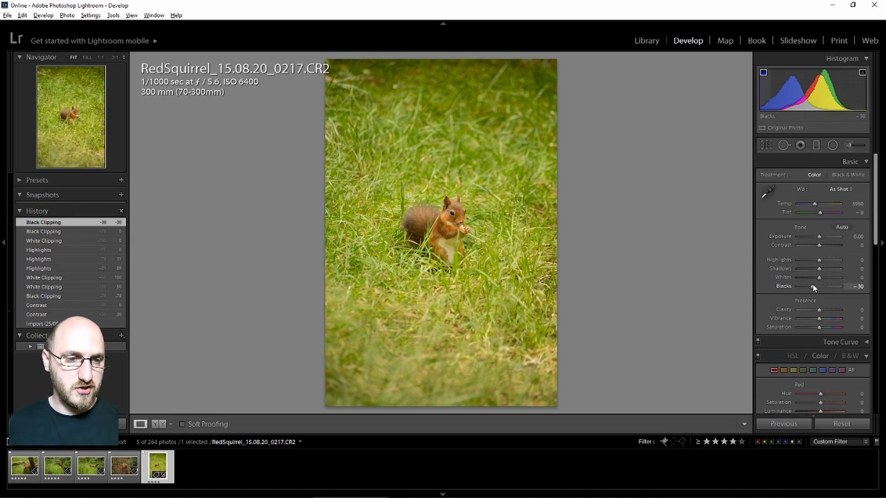
{"action": "left_click_drag", "start_coordinate": [814, 286], "coordinate": [807, 286]}
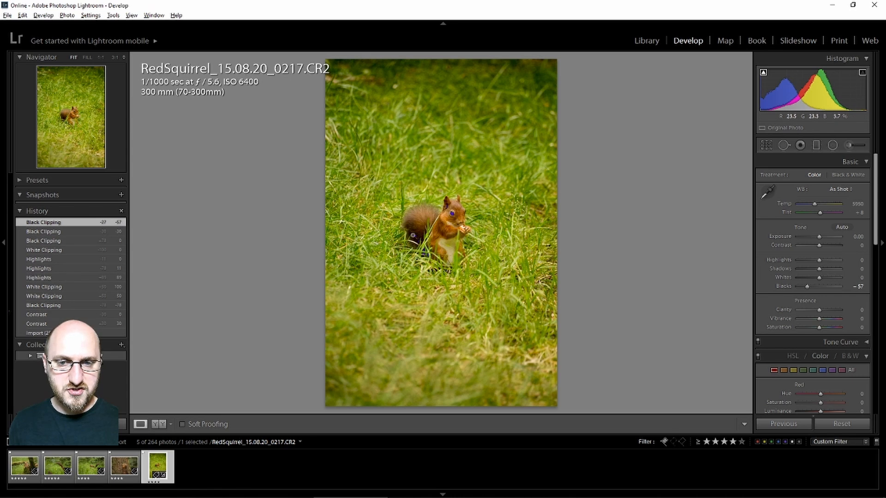
{"action": "left_click", "coordinate": [433, 250]}
{"action": "left_click_drag", "start_coordinate": [492, 244], "coordinate": [449, 268]}
{"action": "left_click", "coordinate": [534, 210]}
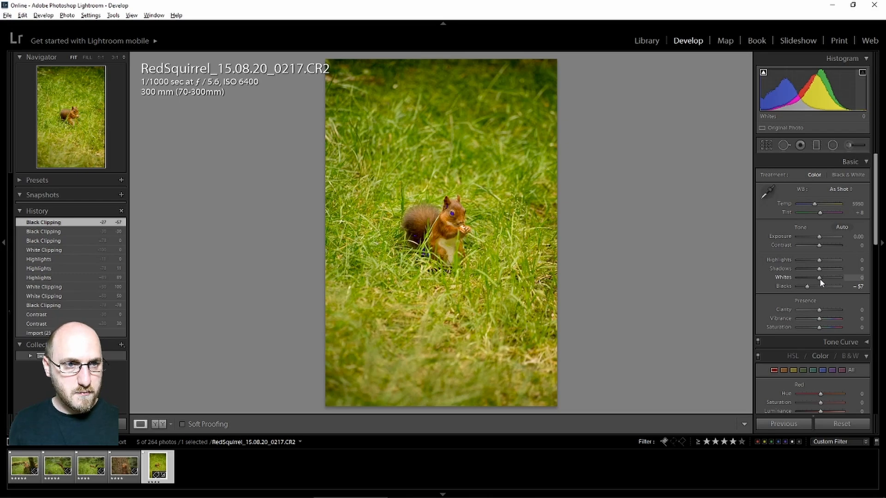
Step: Set the Whites to +48 and the Shadows to +2, and try Highlights at -52 on the zoomed-in squirrel before resetting them to 0
{"action": "left_click_drag", "start_coordinate": [820, 279], "coordinate": [830, 278]}
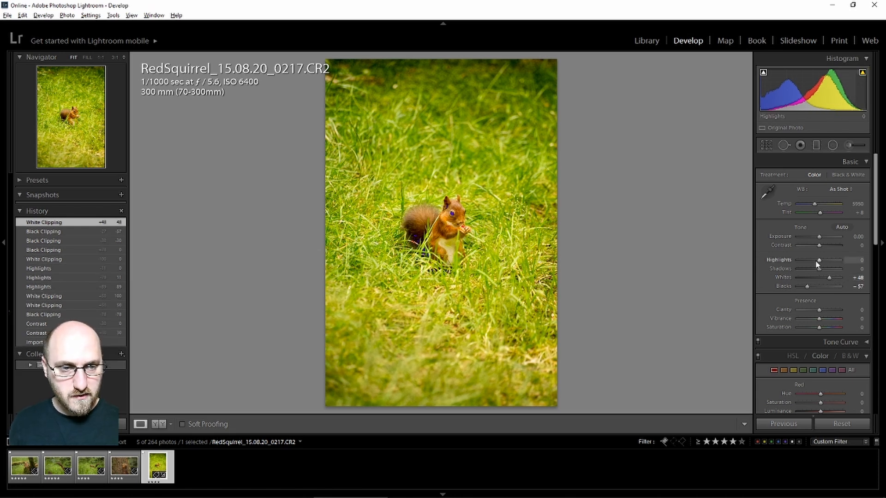
{"action": "mouse_move", "coordinate": [820, 262]}
{"action": "left_mouse_down"}
{"action": "mouse_move", "coordinate": [815, 268]}
{"action": "mouse_move", "coordinate": [829, 273]}
{"action": "mouse_move", "coordinate": [807, 270]}
{"action": "mouse_move", "coordinate": [831, 271]}
{"action": "mouse_move", "coordinate": [802, 268]}
{"action": "mouse_move", "coordinate": [848, 266]}
{"action": "mouse_move", "coordinate": [792, 274]}
{"action": "mouse_move", "coordinate": [848, 269]}
{"action": "mouse_move", "coordinate": [820, 279]}
{"action": "left_mouse_up"}
{"action": "left_click", "coordinate": [456, 243]}
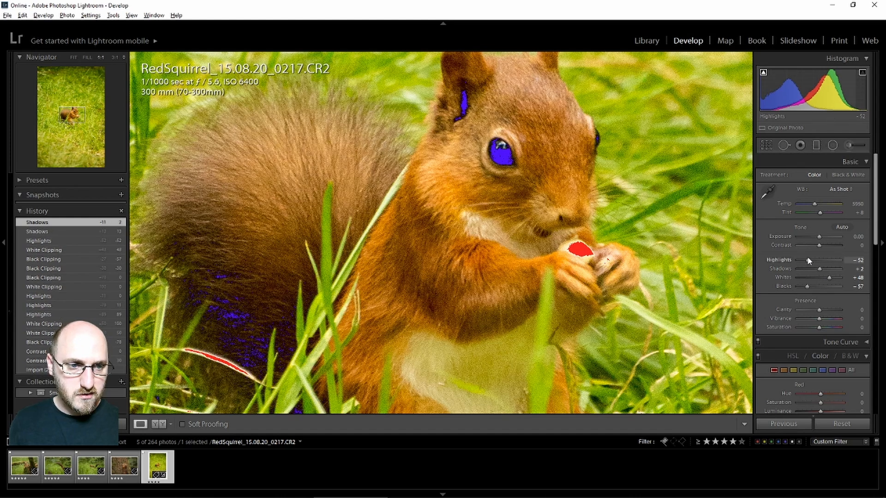
{"action": "double_click", "coordinate": [808, 261]}
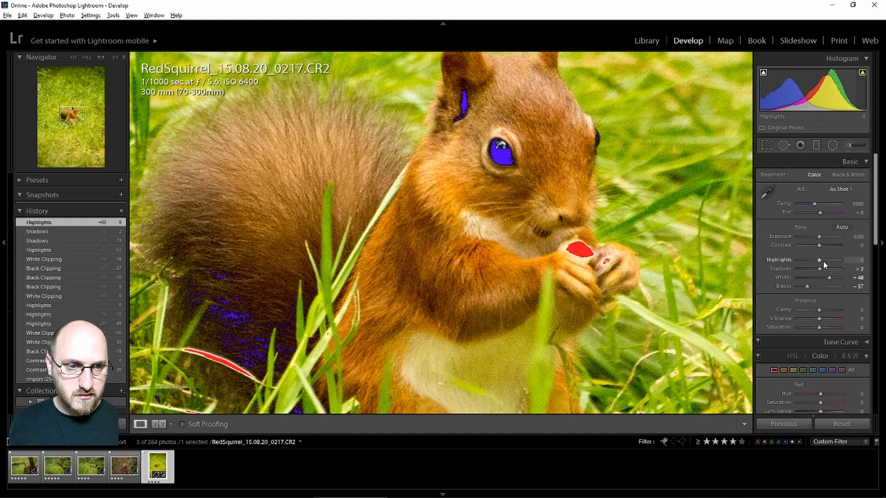
Step: Set the Highlights to -35 and show the whole squirrel photo in a side-by-side before and after comparison
{"action": "left_click_drag", "start_coordinate": [823, 261], "coordinate": [814, 261]}
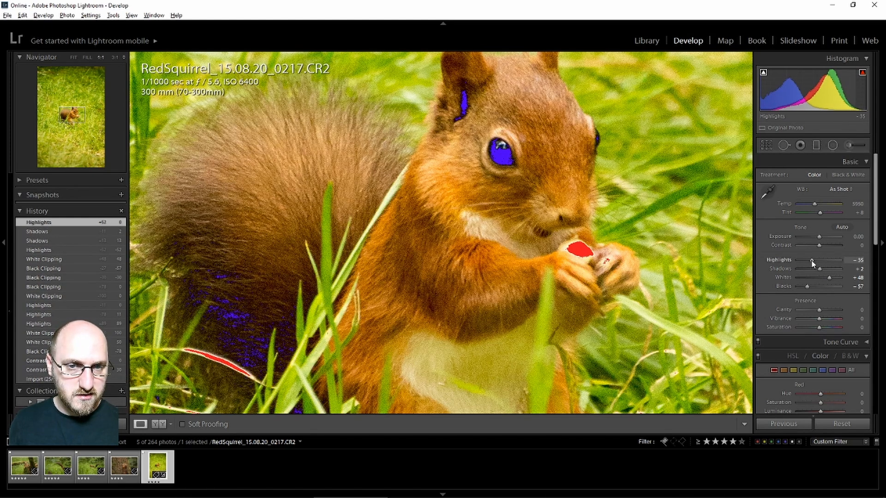
{"action": "left_click", "coordinate": [545, 264]}
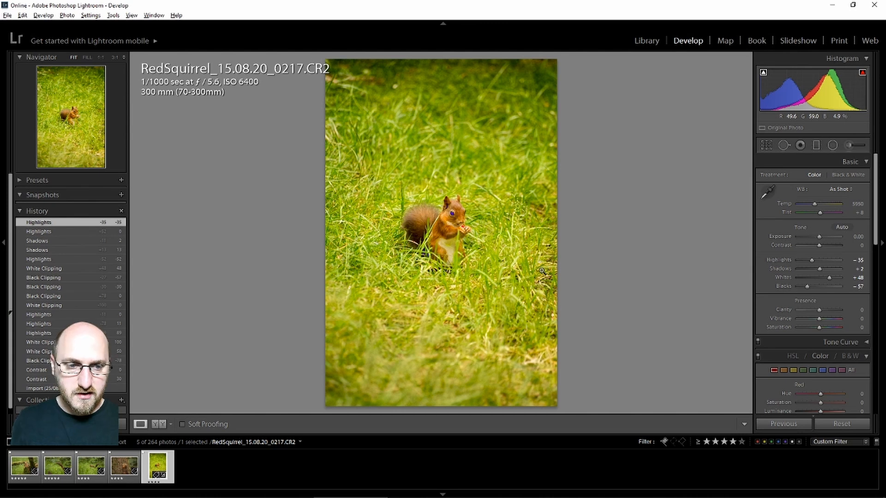
{"action": "left_click", "coordinate": [157, 425]}
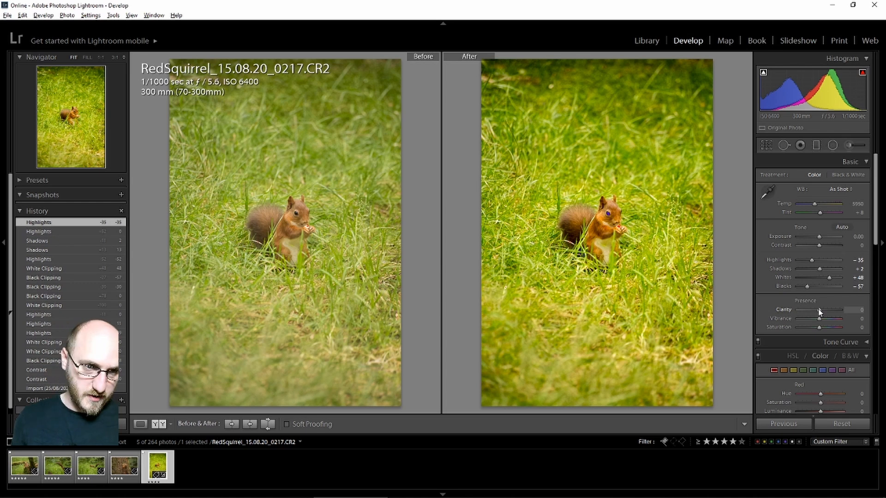
Step: Try Saturation at +100 and -100 and Vibrance at -100 on the photo, and reset both to 0
{"action": "left_click_drag", "start_coordinate": [820, 328], "coordinate": [847, 331]}
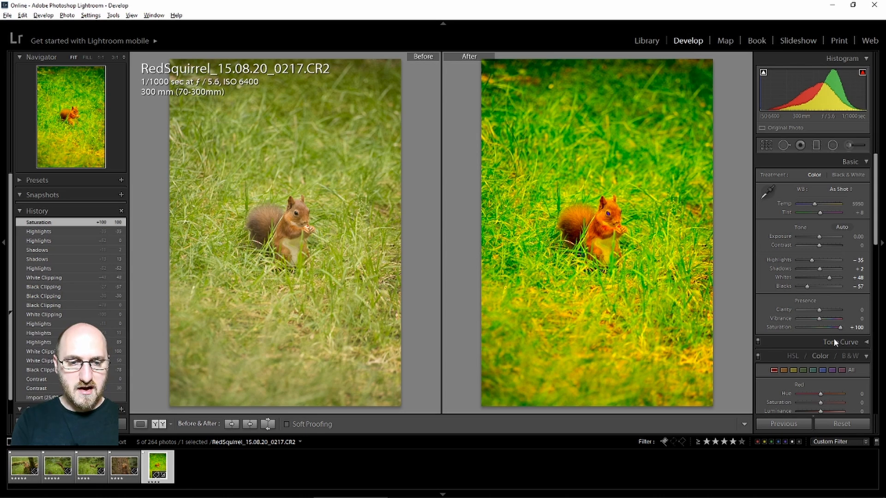
{"action": "left_click_drag", "start_coordinate": [840, 327], "coordinate": [762, 332]}
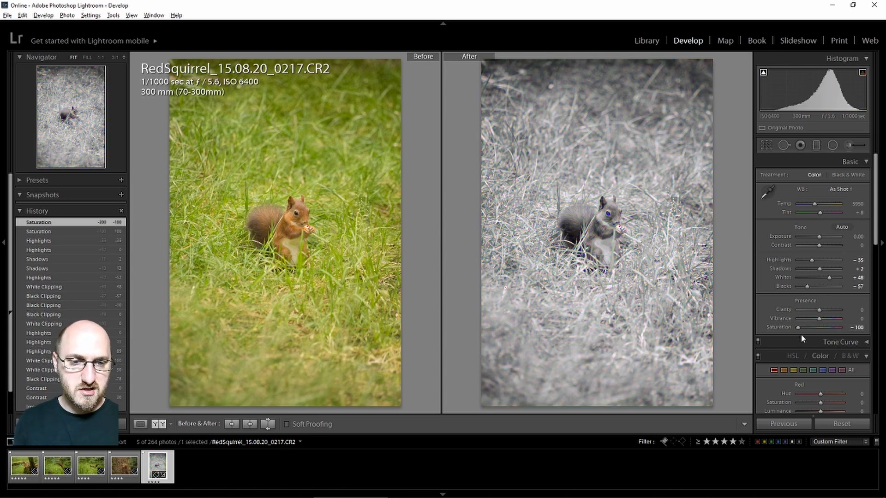
{"action": "left_click_drag", "start_coordinate": [798, 328], "coordinate": [747, 327]}
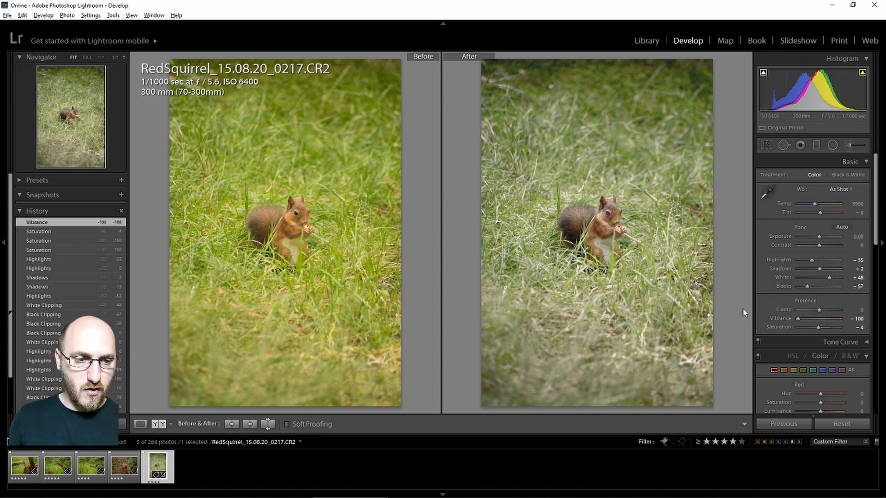
{"action": "double_click", "coordinate": [779, 319]}
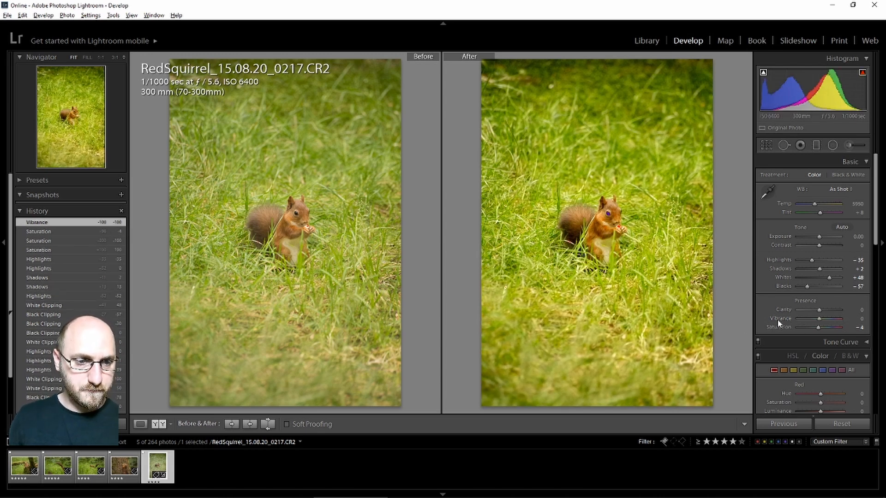
{"action": "double_click", "coordinate": [781, 327]}
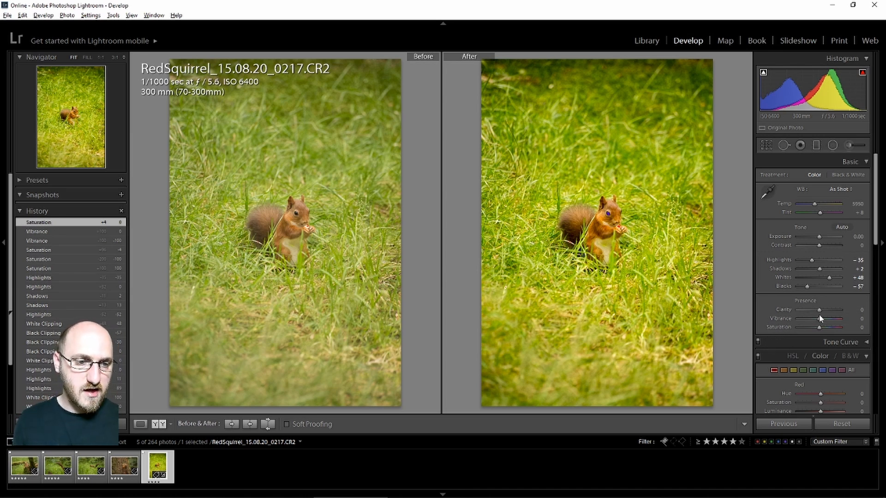
Step: Try Clarity at +100 and Saturation at +39 on the photo, resetting each to 0
{"action": "left_click_drag", "start_coordinate": [819, 310], "coordinate": [848, 315]}
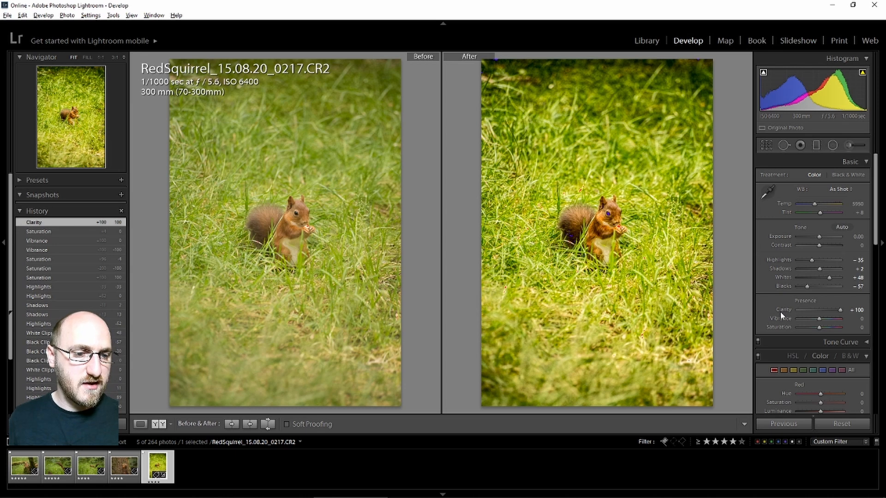
{"action": "double_click", "coordinate": [781, 311]}
{"action": "left_click_drag", "start_coordinate": [819, 328], "coordinate": [828, 328]}
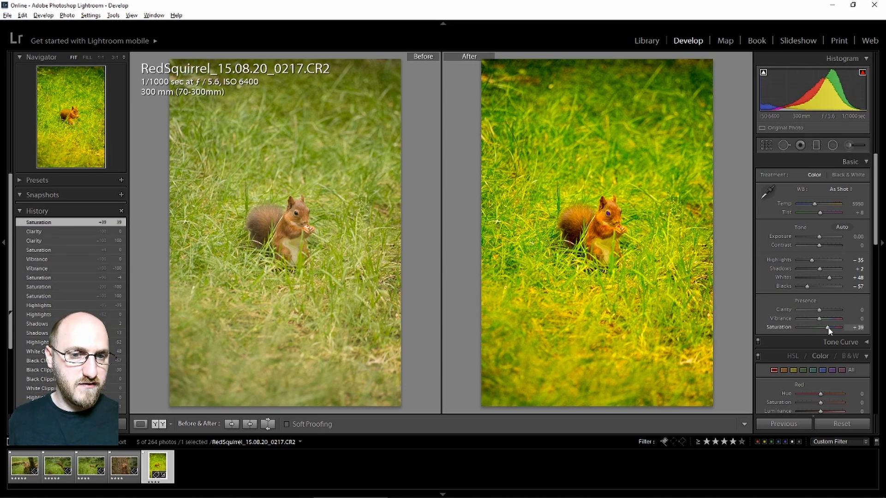
{"action": "double_click", "coordinate": [779, 327]}
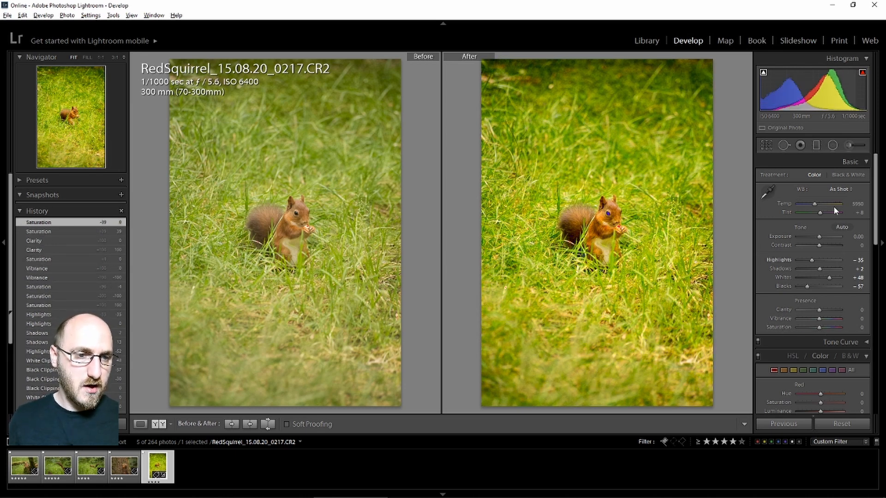
Step: Collapse the Basic adjustments, compare the HSL and Color layouts, and keep the Color layout with green selected
{"action": "left_click", "coordinate": [862, 162]}
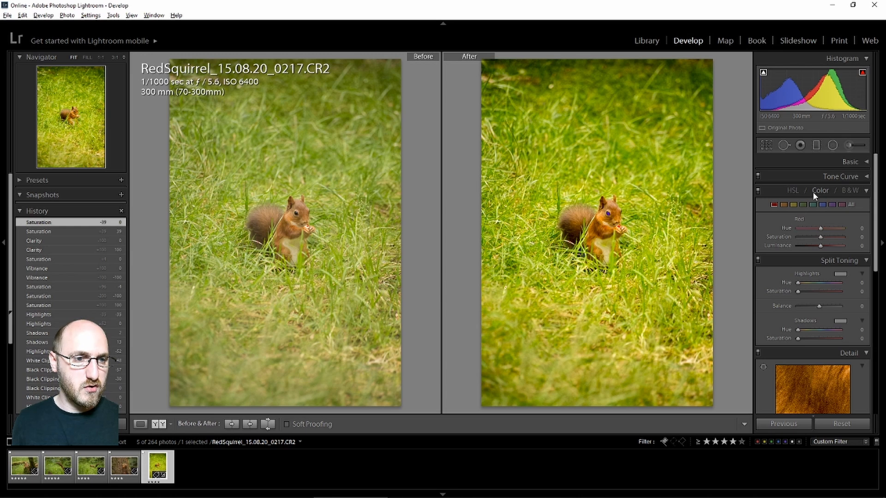
{"action": "left_click", "coordinate": [793, 191]}
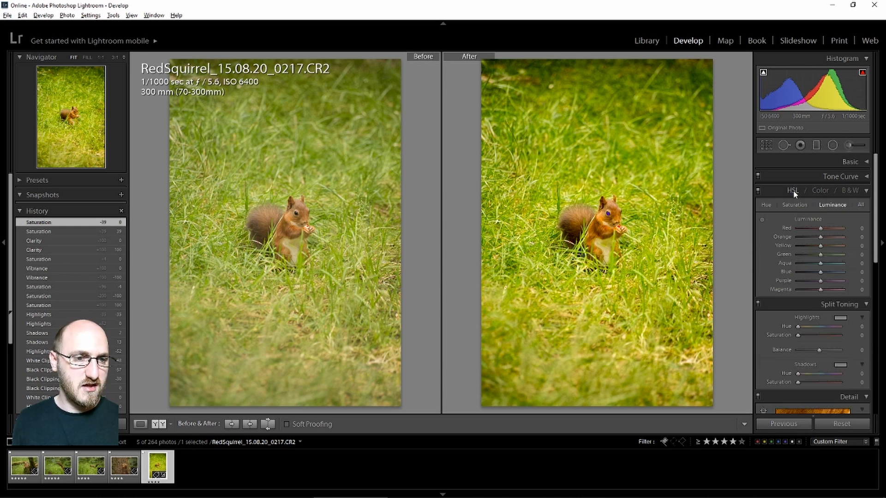
{"action": "left_click", "coordinate": [827, 190]}
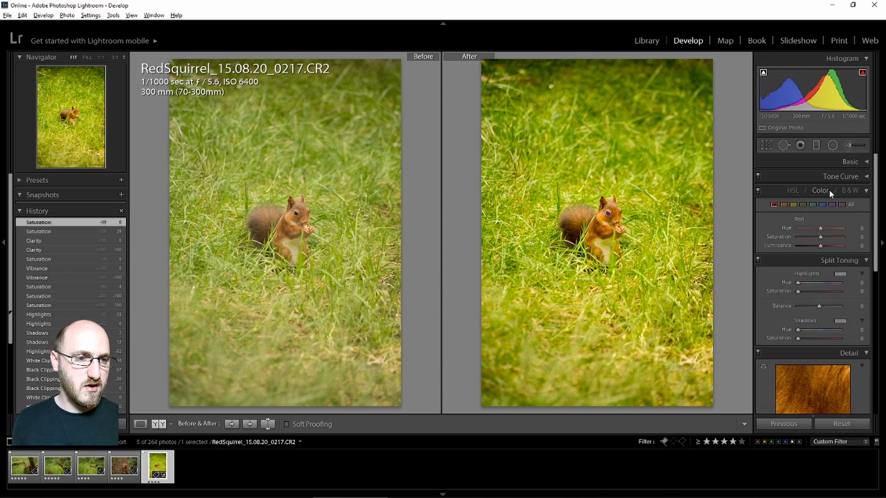
{"action": "left_click", "coordinate": [797, 187]}
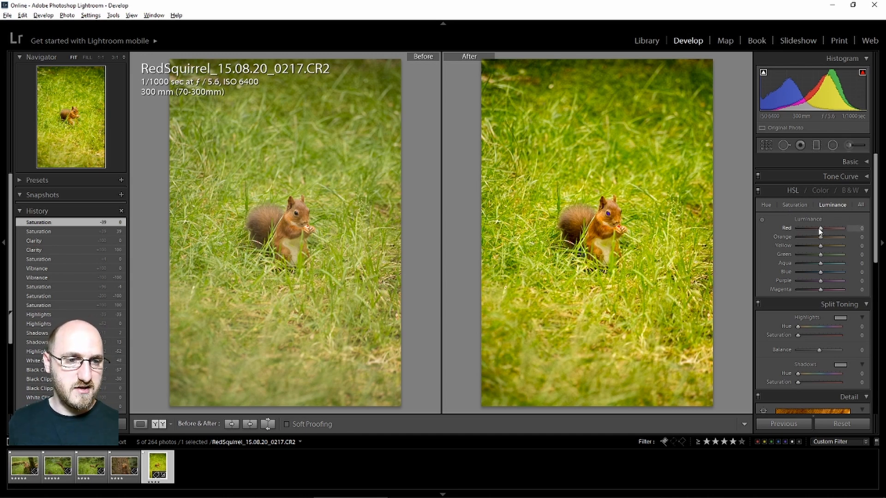
{"action": "left_click", "coordinate": [819, 191]}
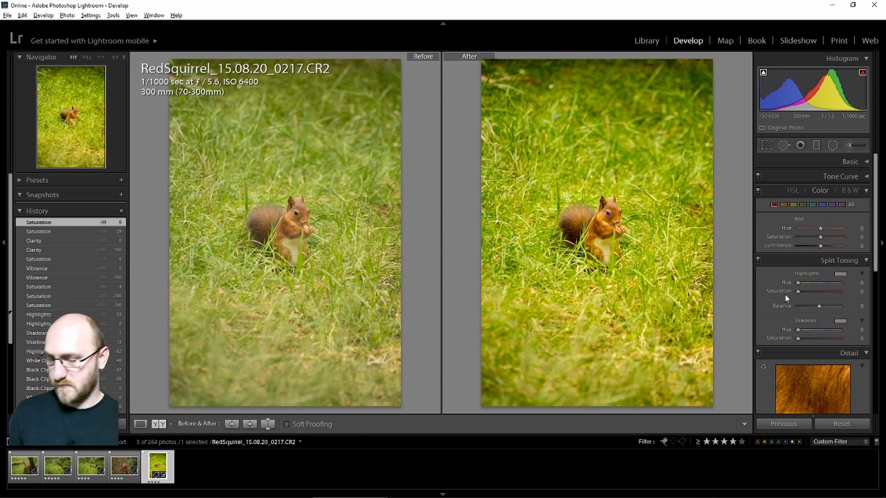
{"action": "left_click", "coordinate": [803, 204]}
Step: Examine the squirrel's fur up close in the before and after comparison, and return to the full photo
{"action": "left_click", "coordinate": [593, 238]}
{"action": "left_click_drag", "start_coordinate": [595, 238], "coordinate": [579, 304]}
{"action": "left_click_drag", "start_coordinate": [616, 262], "coordinate": [562, 298]}
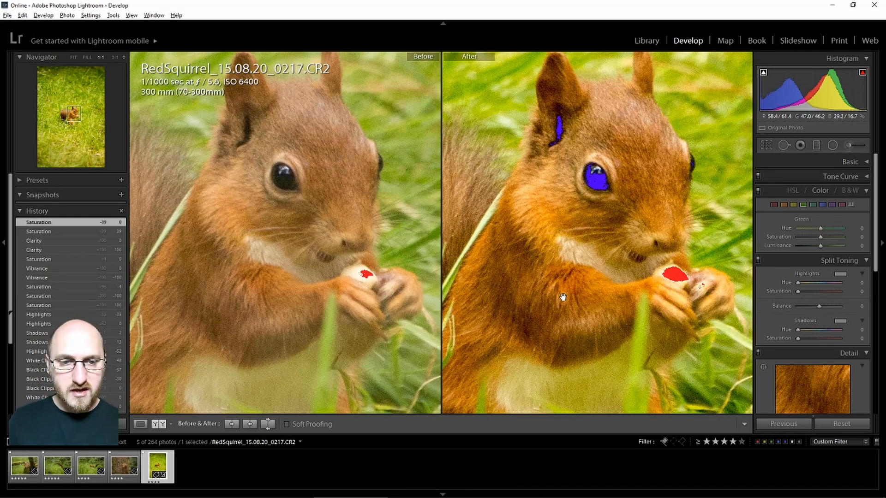
{"action": "left_click", "coordinate": [580, 296]}
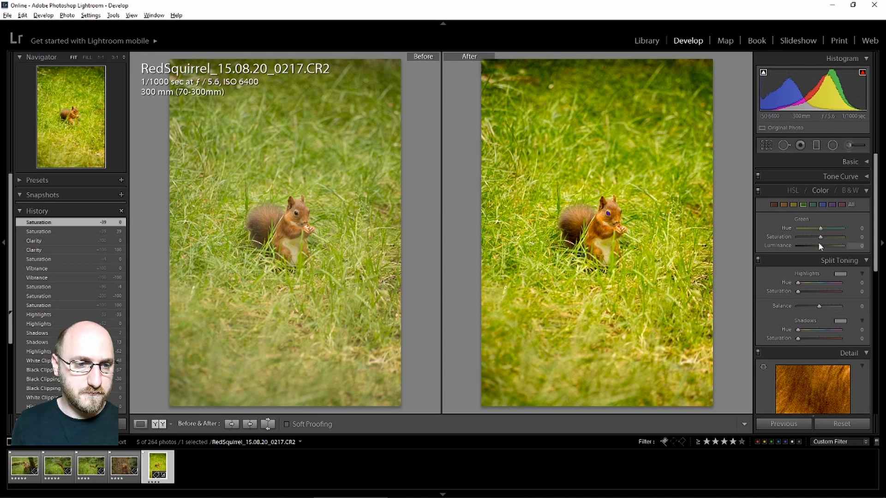
Step: Try green Saturation and Luminance at -100 and a slight yellow Luminance shift, and reset them all to 0
{"action": "left_click_drag", "start_coordinate": [820, 247], "coordinate": [796, 245]}
{"action": "double_click", "coordinate": [786, 228]}
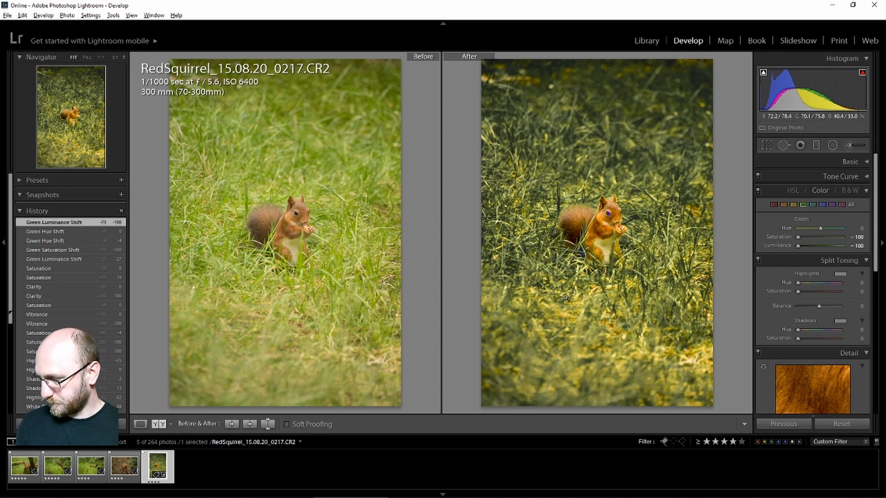
{"action": "left_click", "coordinate": [793, 204]}
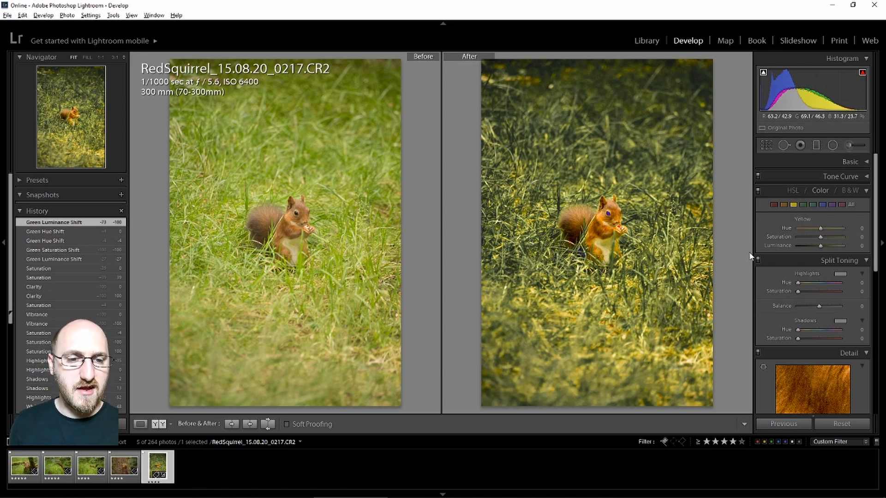
{"action": "mouse_move", "coordinate": [820, 245]}
{"action": "left_mouse_down"}
{"action": "mouse_move", "coordinate": [798, 246]}
{"action": "mouse_move", "coordinate": [839, 246]}
{"action": "mouse_move", "coordinate": [809, 243]}
{"action": "mouse_move", "coordinate": [820, 245]}
{"action": "left_mouse_up"}
{"action": "double_click", "coordinate": [779, 247]}
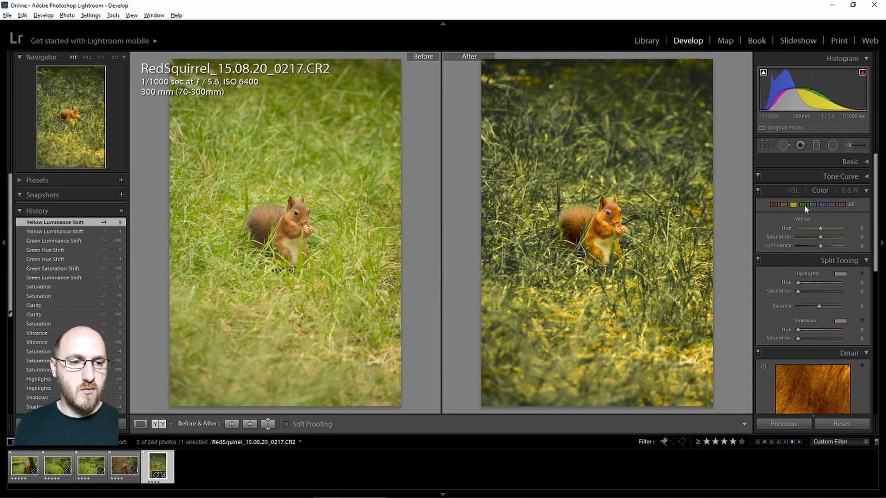
{"action": "left_click", "coordinate": [803, 204]}
{"action": "double_click", "coordinate": [779, 238]}
{"action": "double_click", "coordinate": [777, 245]}
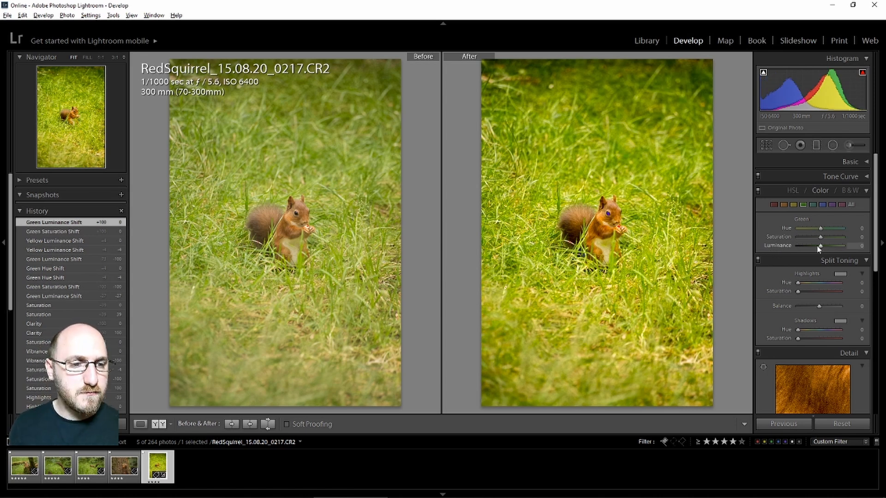
Step: Tone down the grass by setting green Luminance to -39, yellow Luminance to -37 and yellow Saturation to -47
{"action": "left_click_drag", "start_coordinate": [818, 249], "coordinate": [812, 248]}
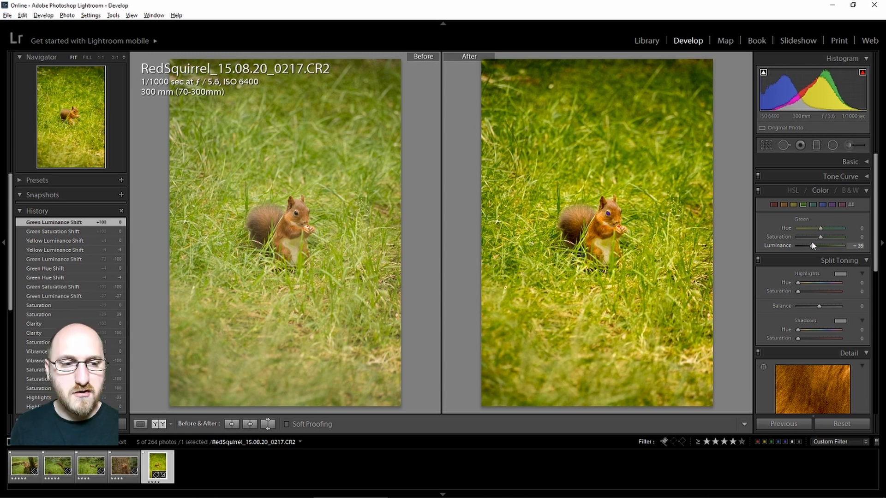
{"action": "left_click", "coordinate": [796, 207]}
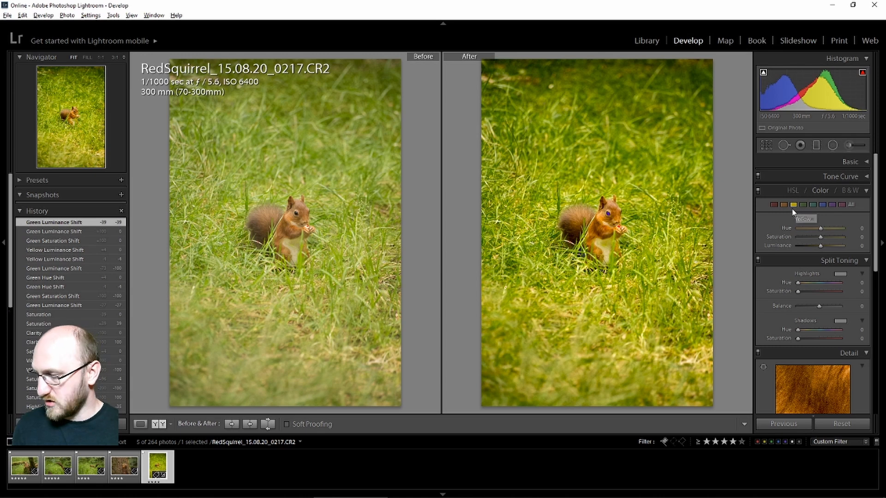
{"action": "left_click_drag", "start_coordinate": [820, 248], "coordinate": [811, 247]}
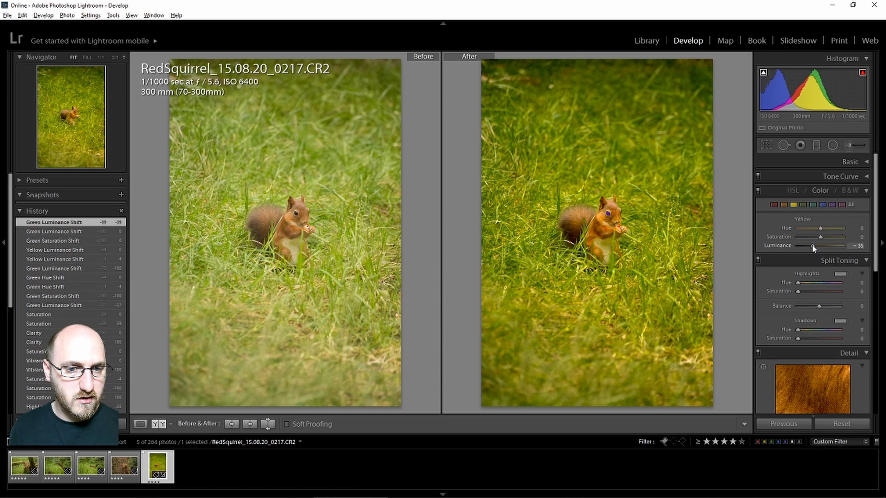
{"action": "left_click", "coordinate": [802, 205]}
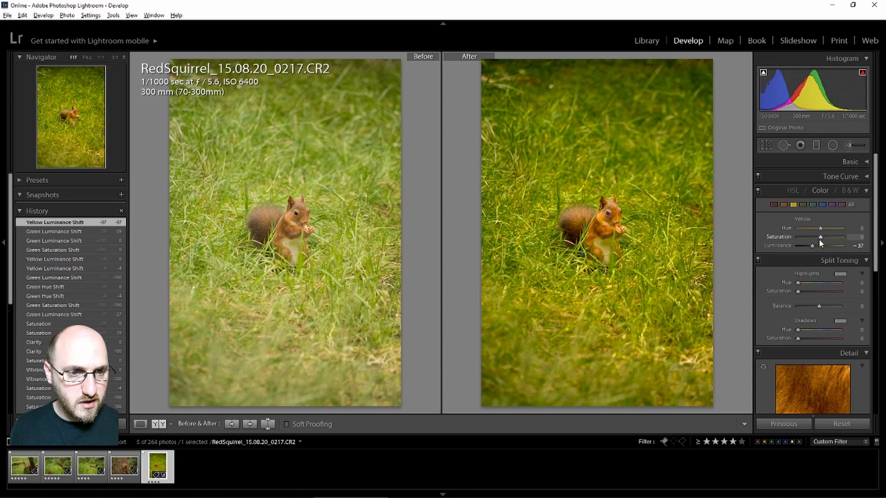
{"action": "left_click_drag", "start_coordinate": [821, 236], "coordinate": [810, 239]}
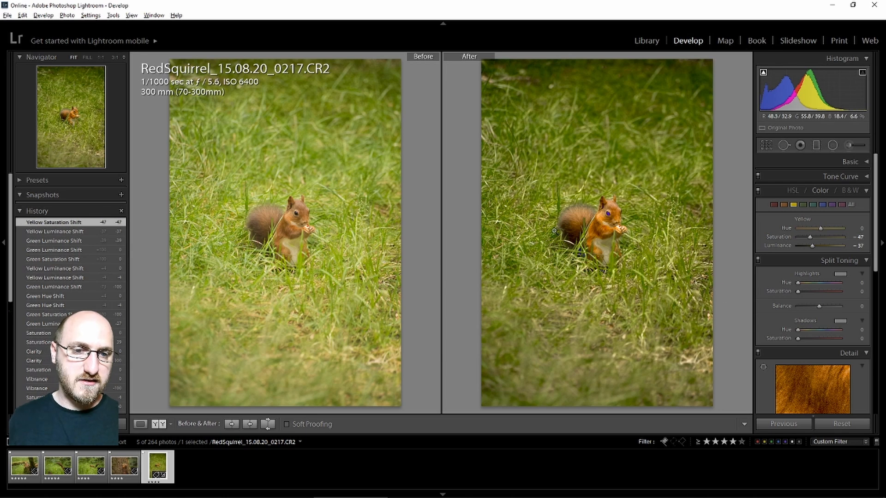
Step: Compare the squirrel's fur before and after up close, and set the orange Saturation to -10
{"action": "left_click", "coordinate": [549, 204]}
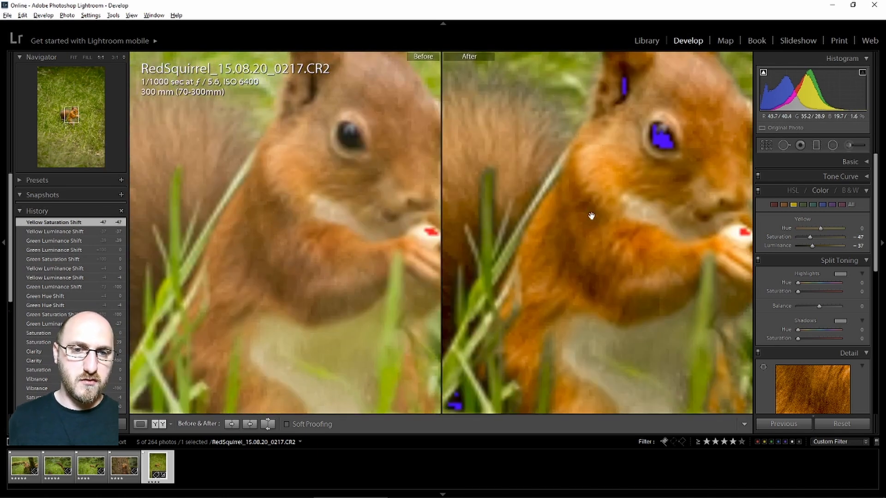
{"action": "mouse_move", "coordinate": [587, 214]}
{"action": "left_mouse_down"}
{"action": "mouse_move", "coordinate": [666, 275]}
{"action": "mouse_move", "coordinate": [579, 214]}
{"action": "mouse_move", "coordinate": [583, 223]}
{"action": "left_mouse_up"}
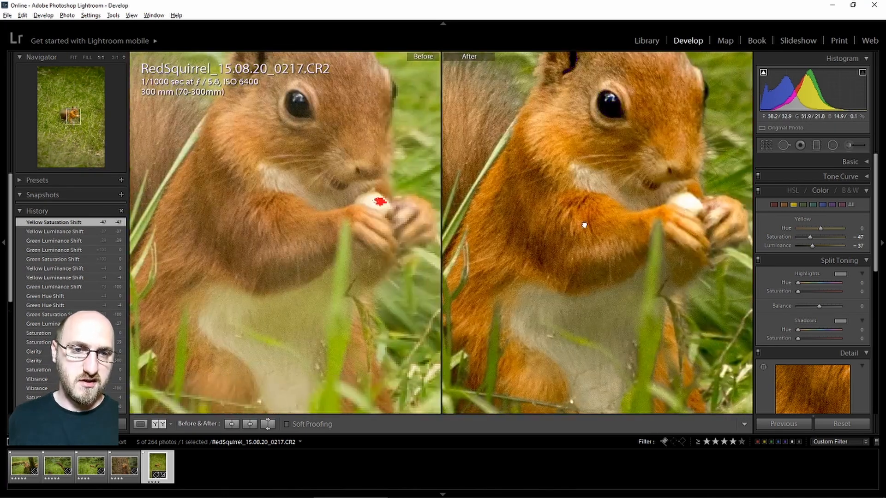
{"action": "left_click", "coordinate": [583, 223]}
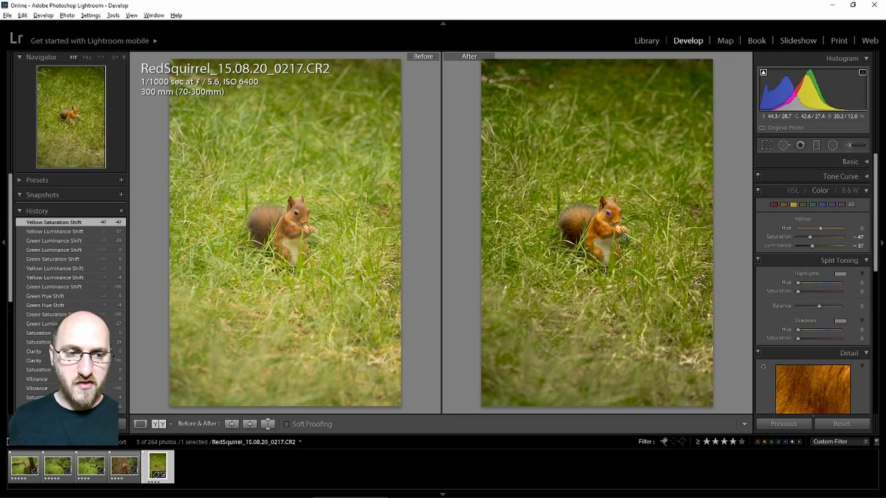
{"action": "left_click", "coordinate": [783, 204]}
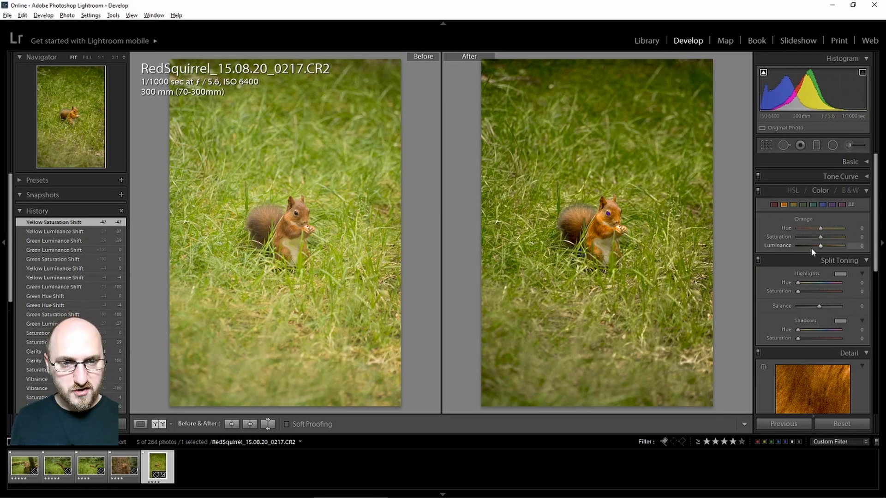
{"action": "left_click_drag", "start_coordinate": [820, 237], "coordinate": [818, 238]}
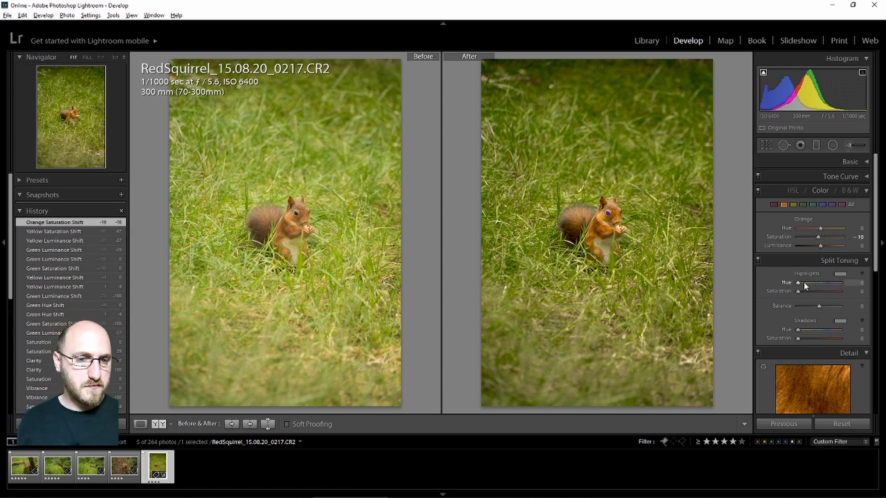
Step: Collapse the Color and Split Toning settings and show only the edited photo, zoomed in on the squirrel
{"action": "left_click", "coordinate": [867, 193]}
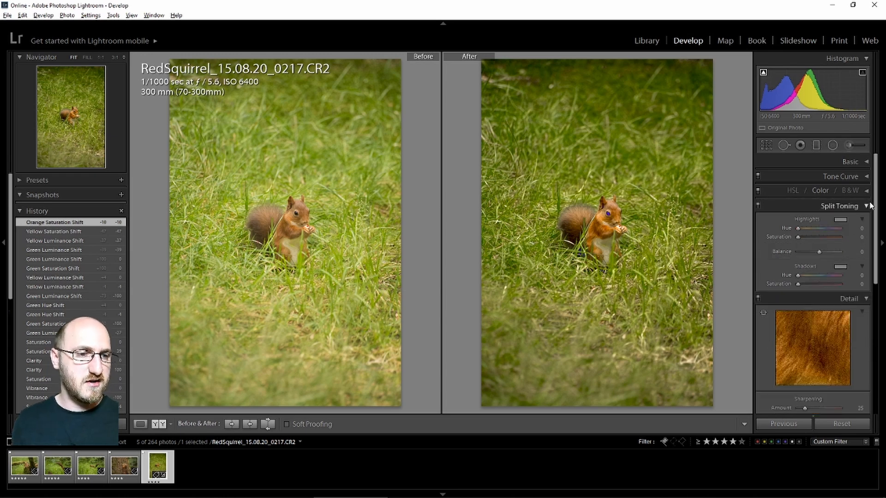
{"action": "left_click", "coordinate": [867, 206]}
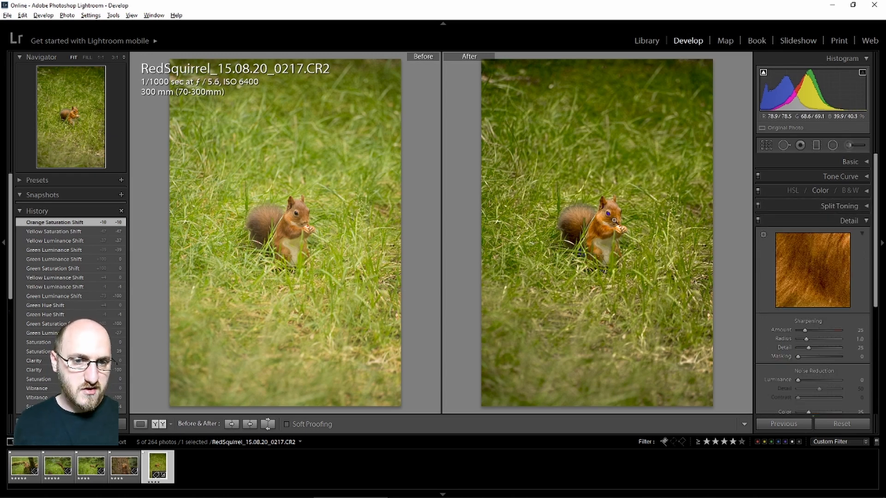
{"action": "left_click", "coordinate": [613, 220]}
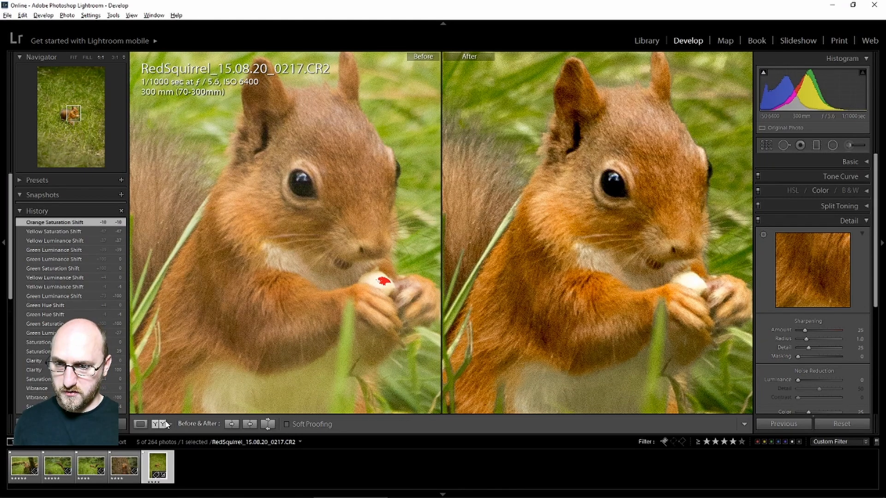
{"action": "left_click", "coordinate": [140, 424]}
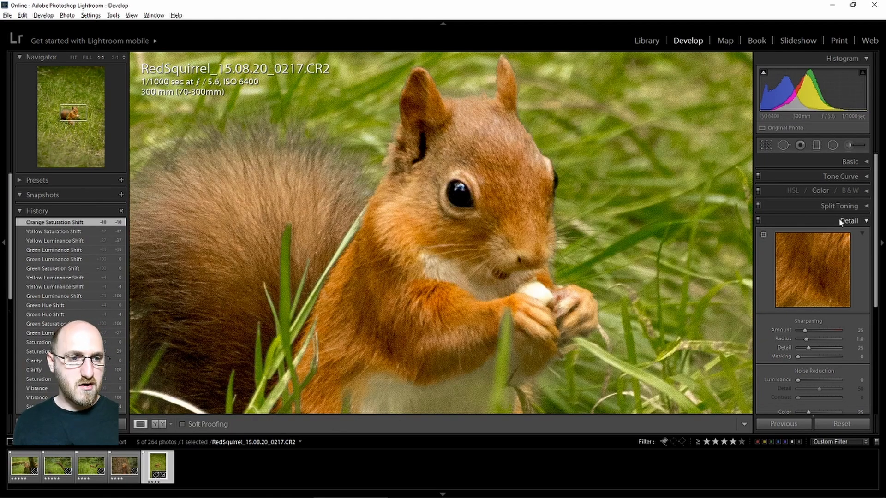
Step: Try noise reduction with Luminance at 100 and Detail at 0, and reset the Luminance to 0
{"action": "scroll", "coordinate": [815, 323], "scroll_direction": "down", "scroll_amount": 1}
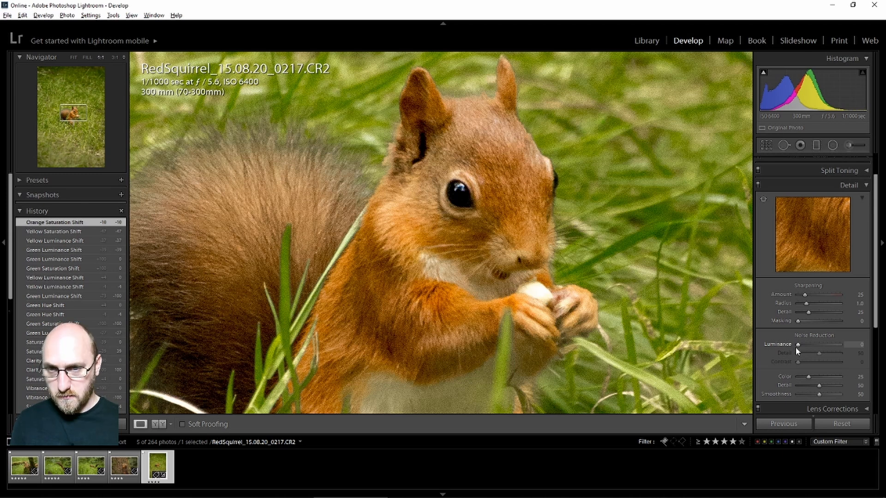
{"action": "mouse_move", "coordinate": [796, 345]}
{"action": "left_mouse_down"}
{"action": "mouse_move", "coordinate": [842, 341]}
{"action": "mouse_move", "coordinate": [786, 356]}
{"action": "left_mouse_up"}
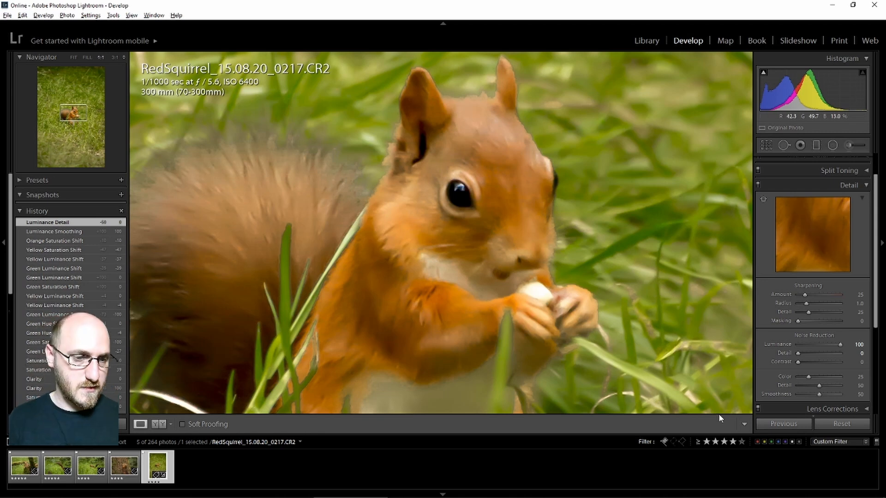
{"action": "double_click", "coordinate": [781, 346]}
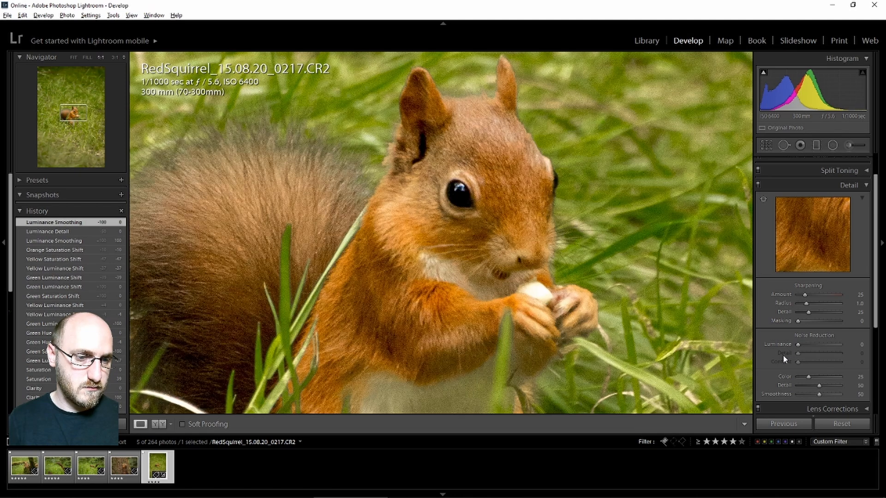
Step: Try sharpening with Amount 150 and Radius 3.0 on the fur and grass, and reset both to their defaults
{"action": "left_click_drag", "start_coordinate": [805, 294], "coordinate": [840, 303]}
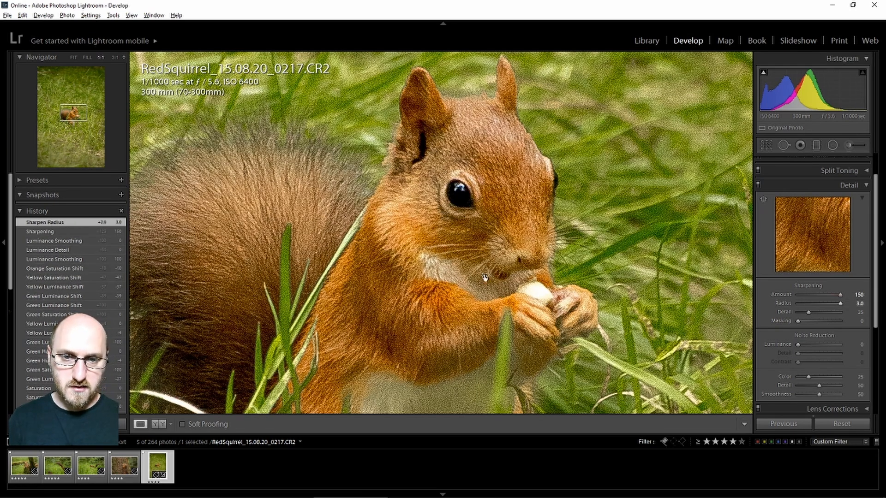
{"action": "left_click_drag", "start_coordinate": [469, 276], "coordinate": [544, 255]}
{"action": "left_click_drag", "start_coordinate": [530, 253], "coordinate": [450, 389]}
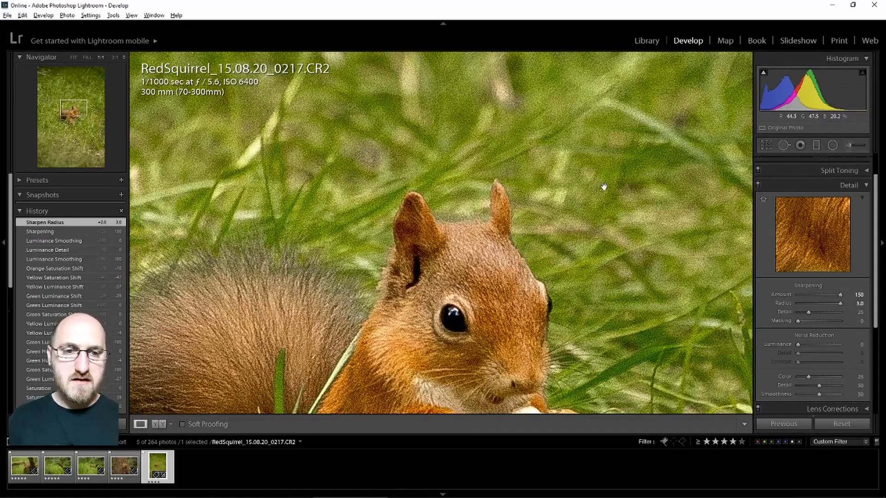
{"action": "left_click_drag", "start_coordinate": [393, 270], "coordinate": [465, 210]}
{"action": "left_click", "coordinate": [471, 272]}
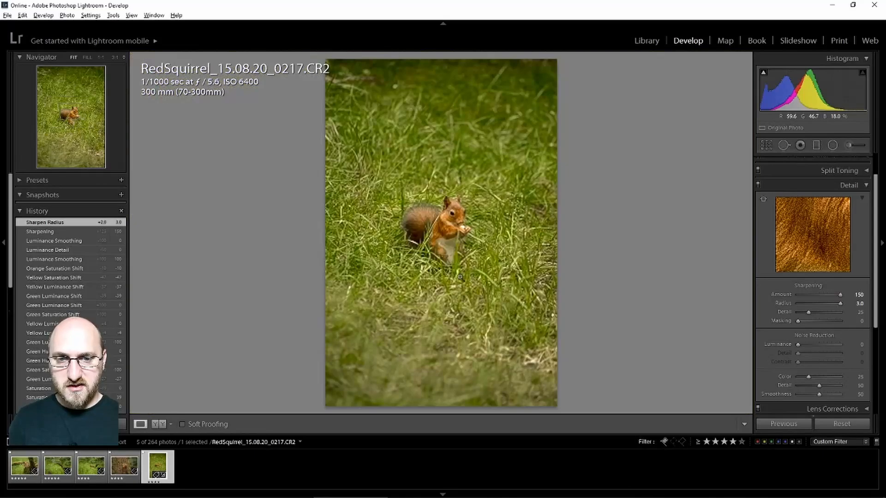
{"action": "left_click", "coordinate": [439, 235]}
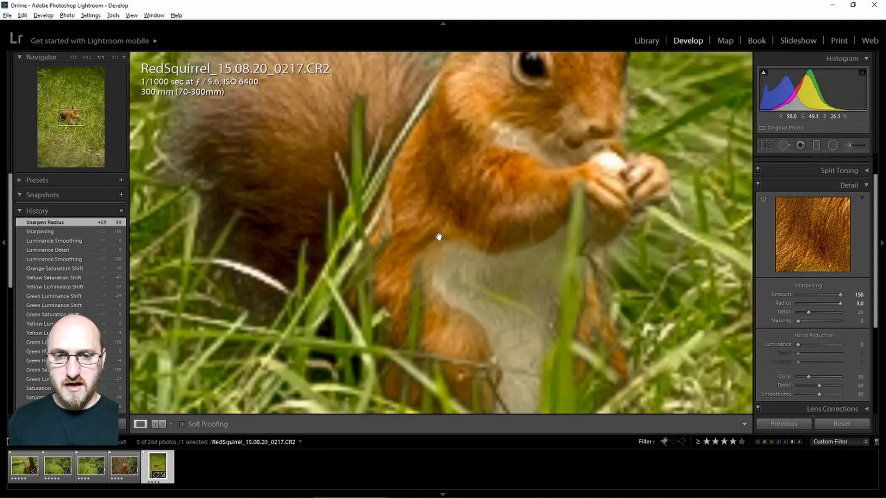
{"action": "left_click_drag", "start_coordinate": [439, 236], "coordinate": [393, 365]}
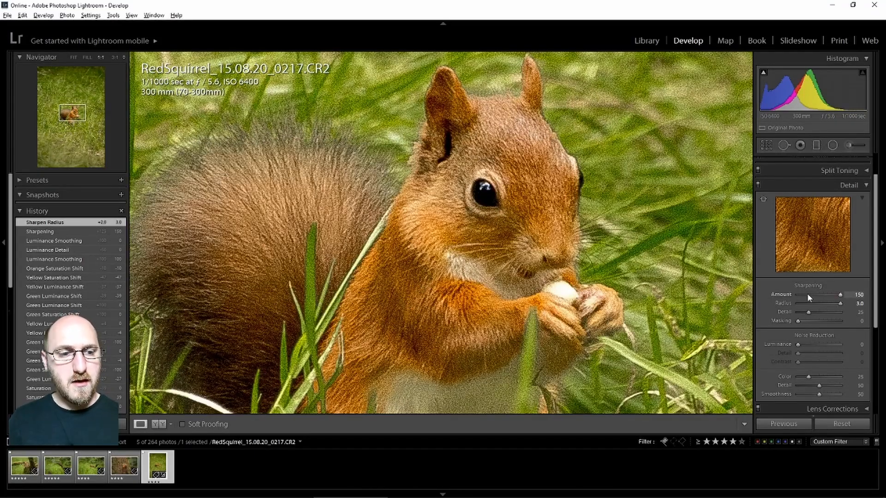
{"action": "double_click", "coordinate": [781, 295]}
{"action": "double_click", "coordinate": [780, 303]}
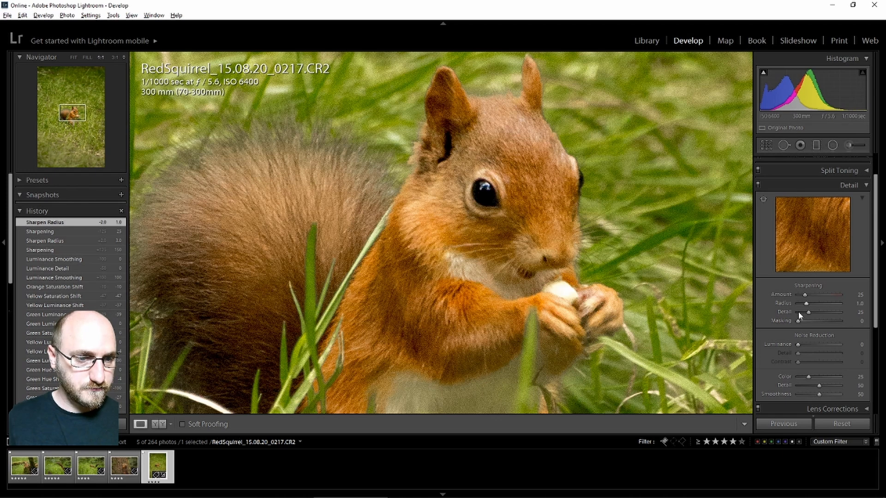
Step: Set the sharpening Amount to 91 and raise the noise reduction Luminance to 46
{"action": "left_click", "coordinate": [816, 295]}
{"action": "left_click", "coordinate": [824, 295]}
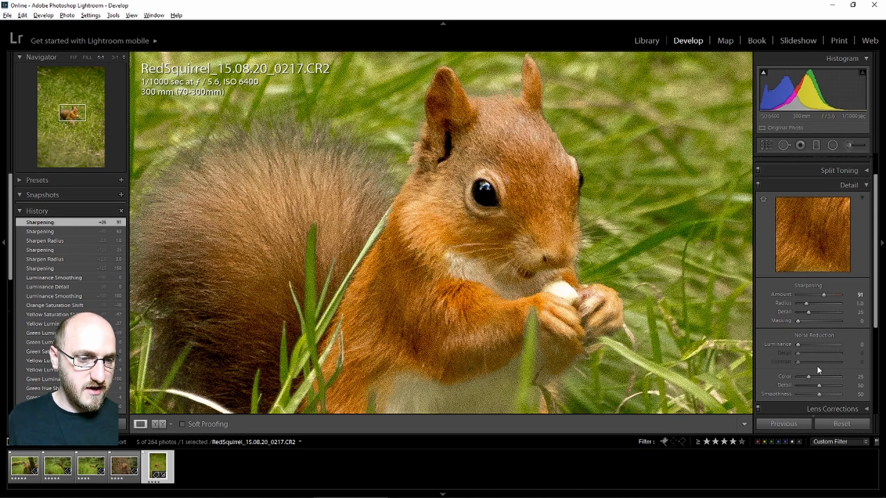
{"action": "left_click", "coordinate": [818, 344]}
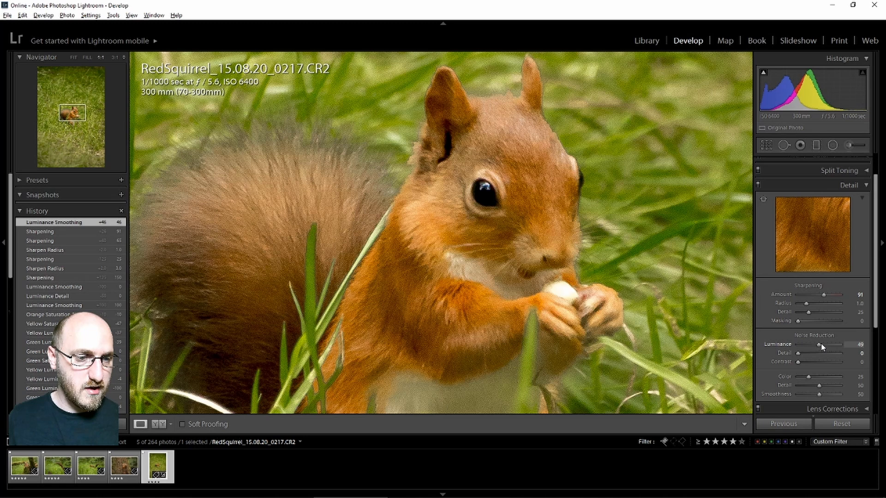